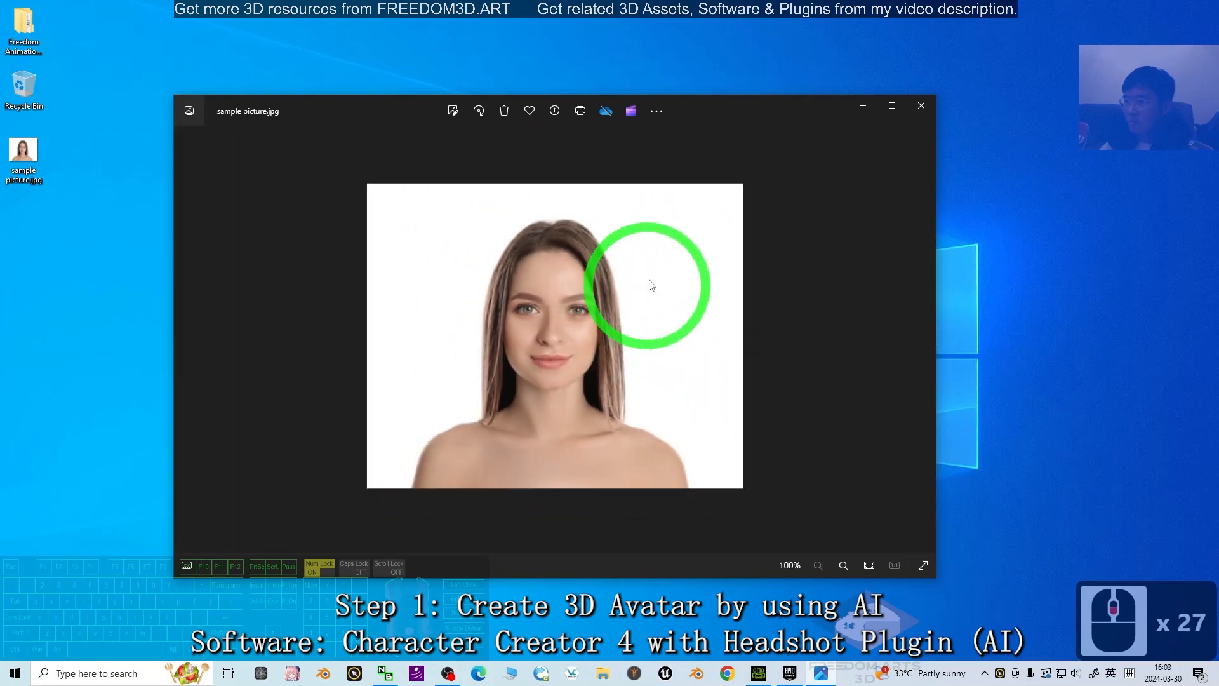
Step: Close the sample photo, switch to Character Creator 4 and open Headshot 2 in Image mode
click(920, 104)
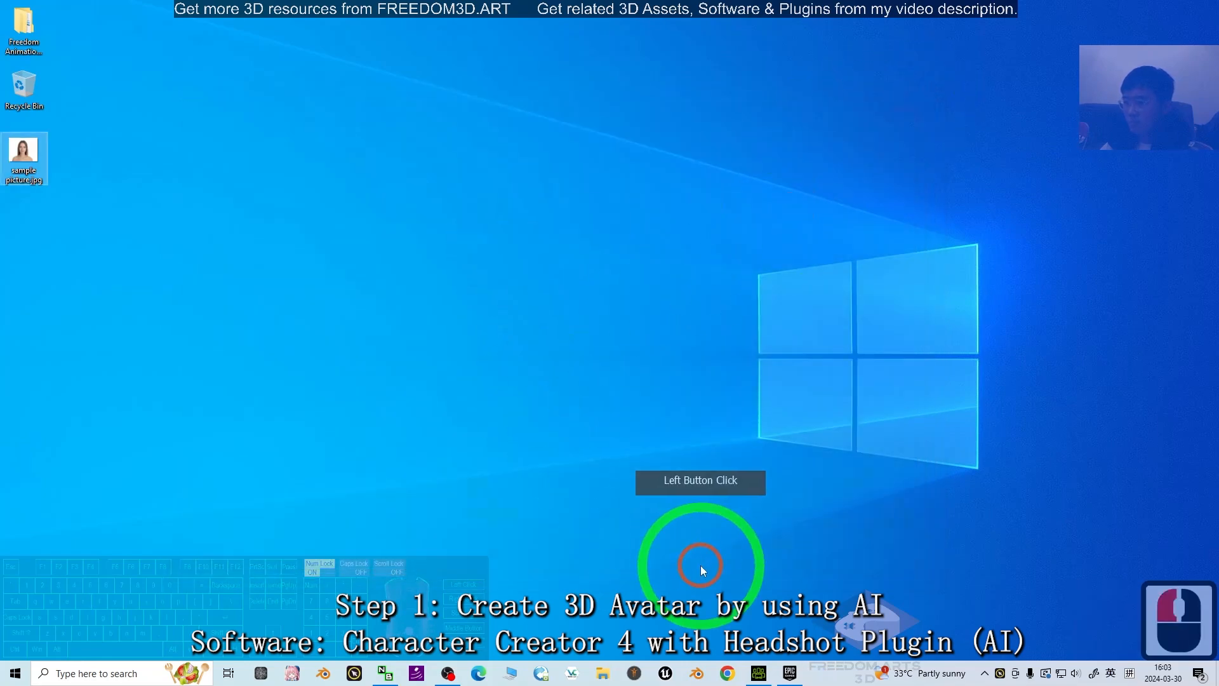
click(759, 673)
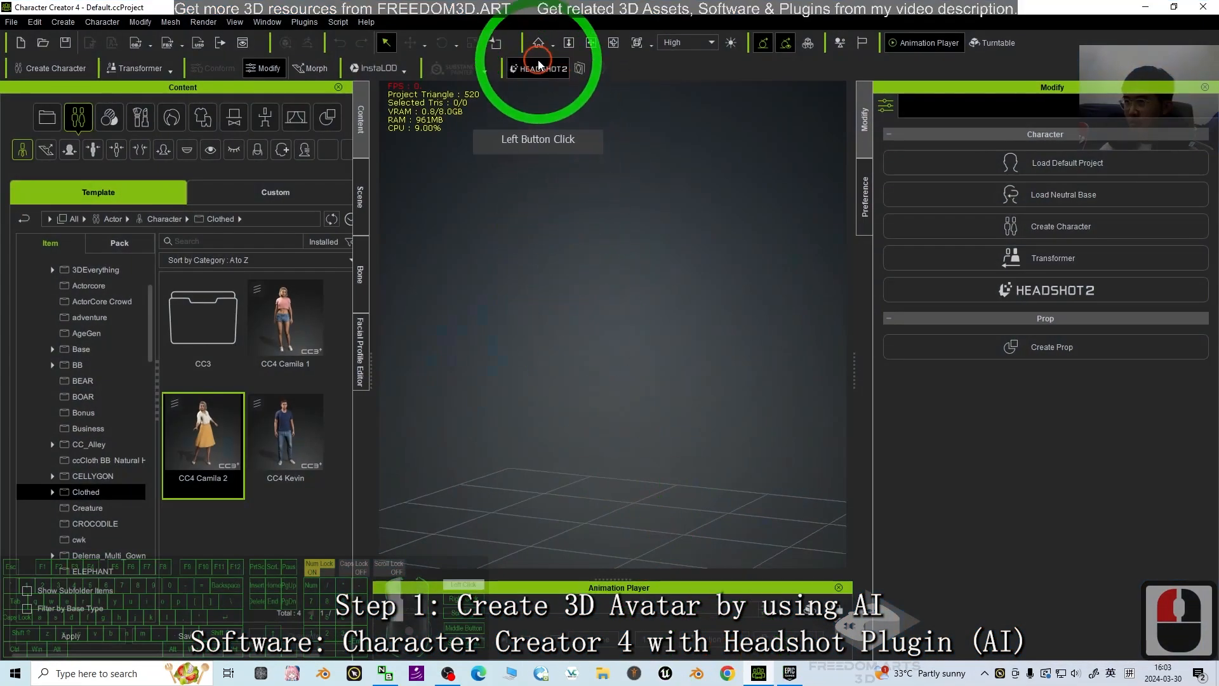
click(543, 68)
click(246, 122)
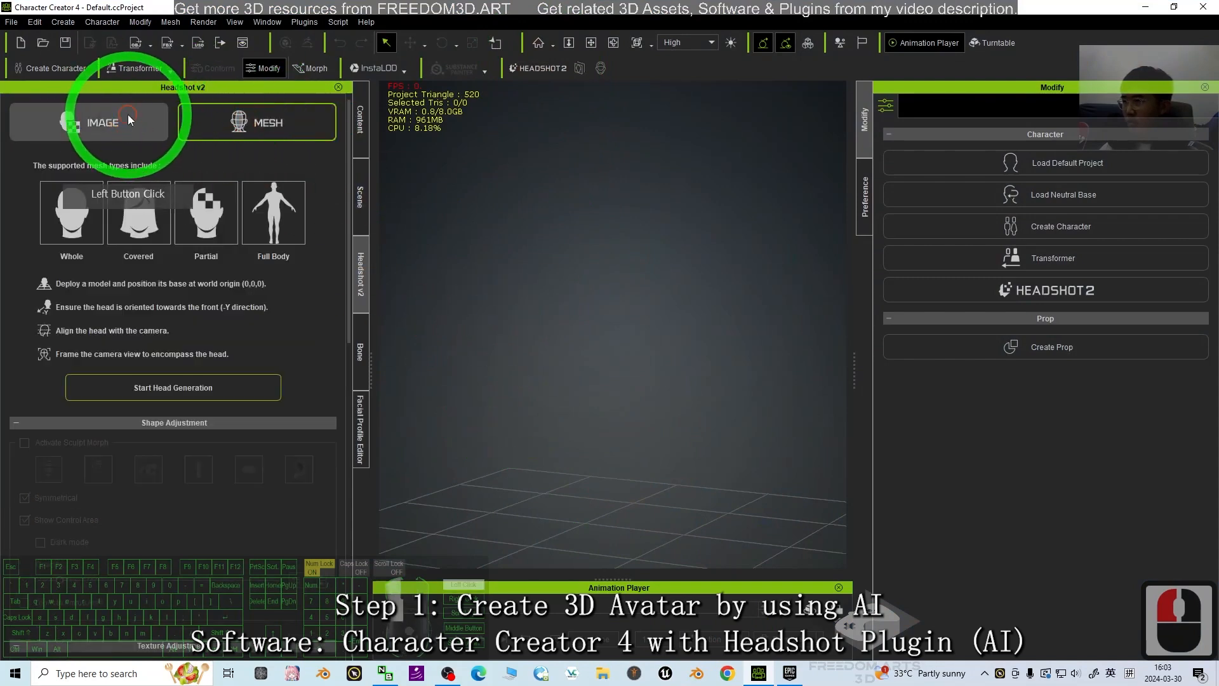
click(124, 118)
click(106, 169)
Step: Generate a Female character with the No Mask skin type from the desktop photo sample picture.jpg in Auto mode
double_click(109, 7)
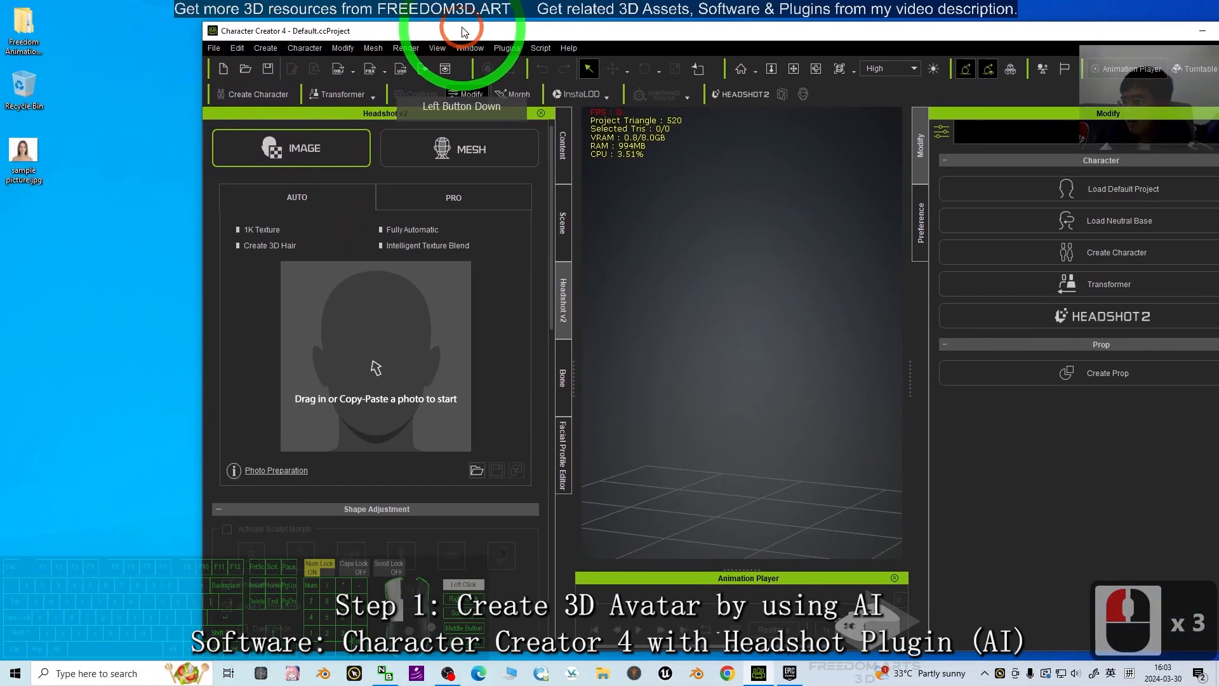
drag(23, 152, 338, 343)
click(828, 260)
click(736, 324)
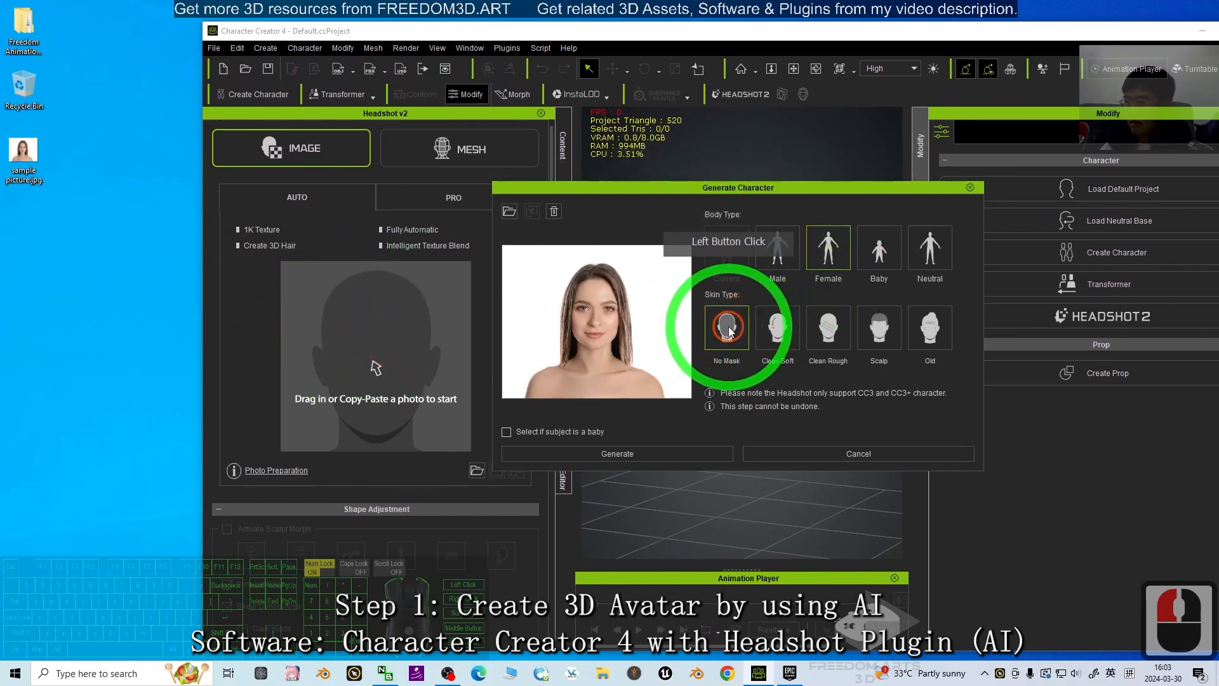
click(607, 454)
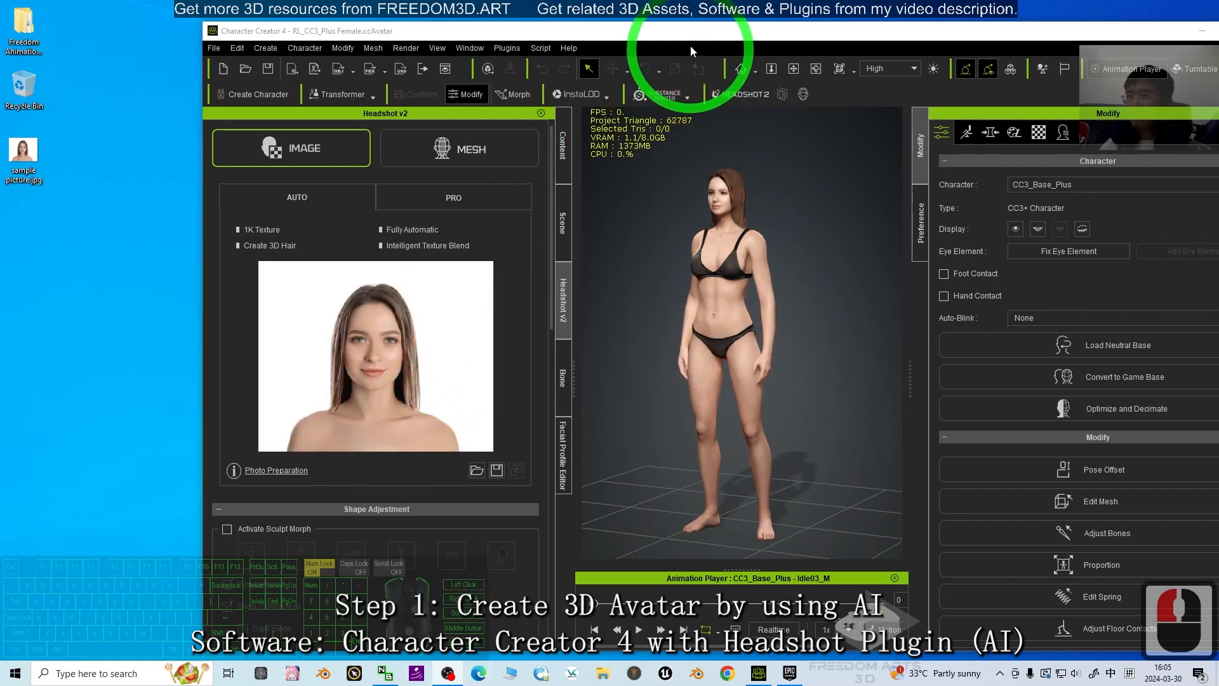
Step: Apply the Crop T-shirts_A2 shirt from the Cloth content library to the generated character
drag(694, 36, 488, 4)
click(353, 122)
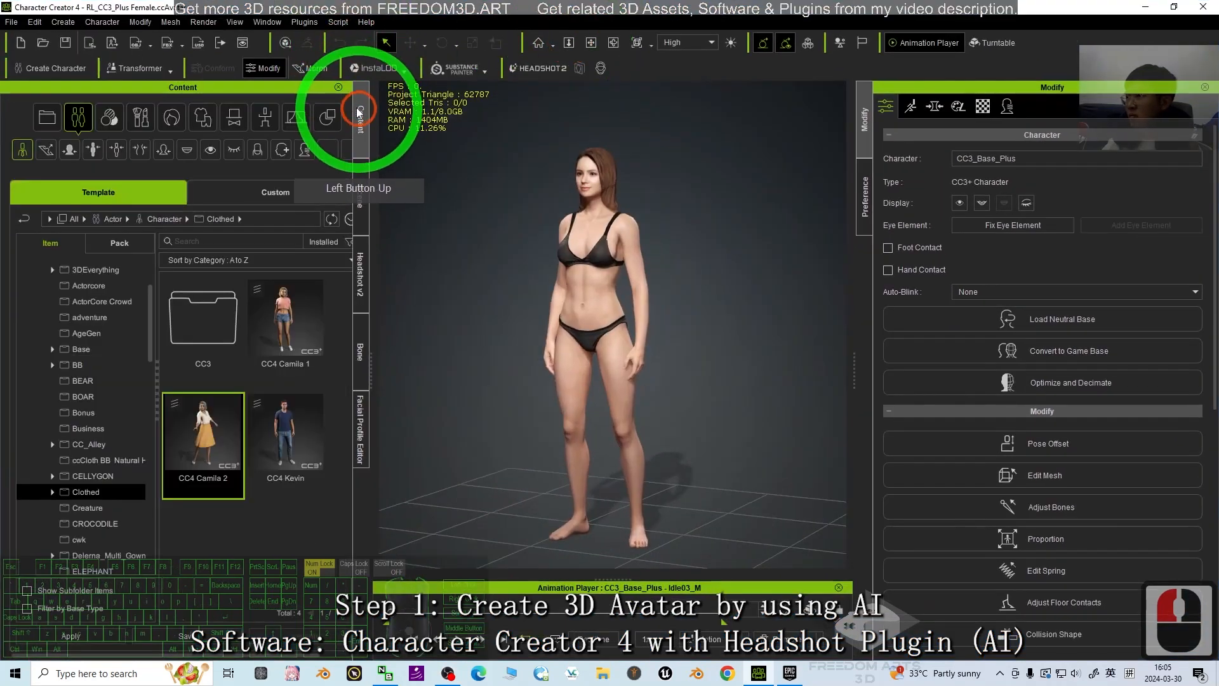
click(203, 116)
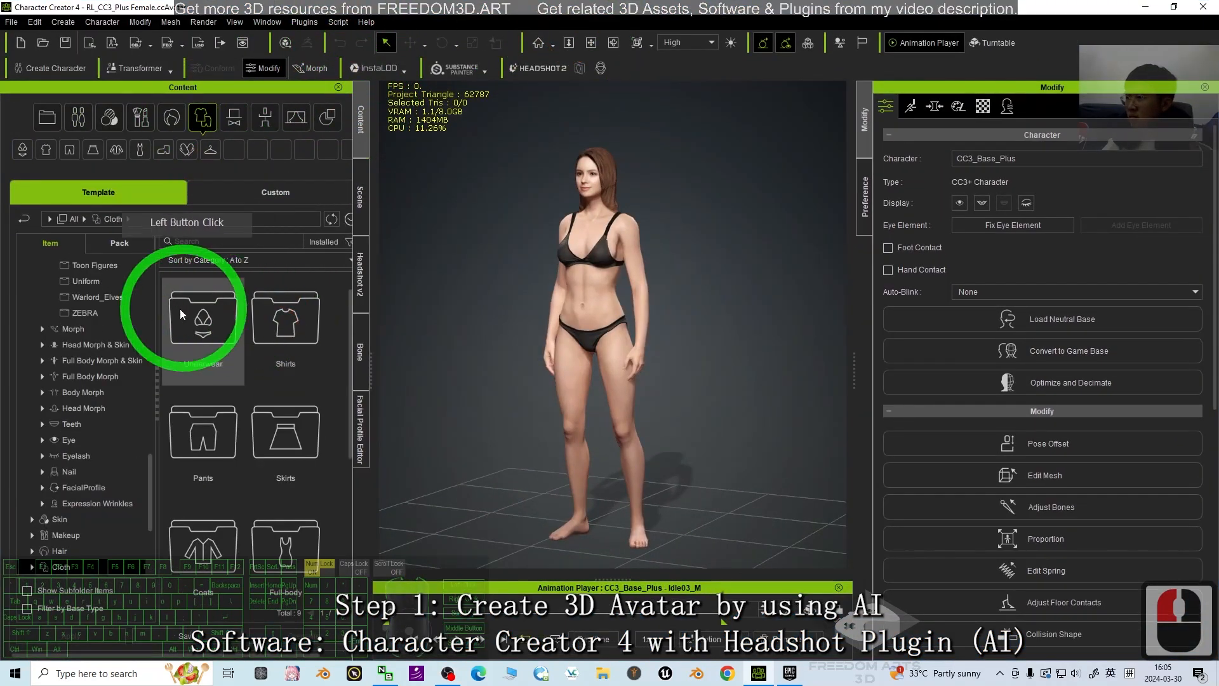
click(45, 152)
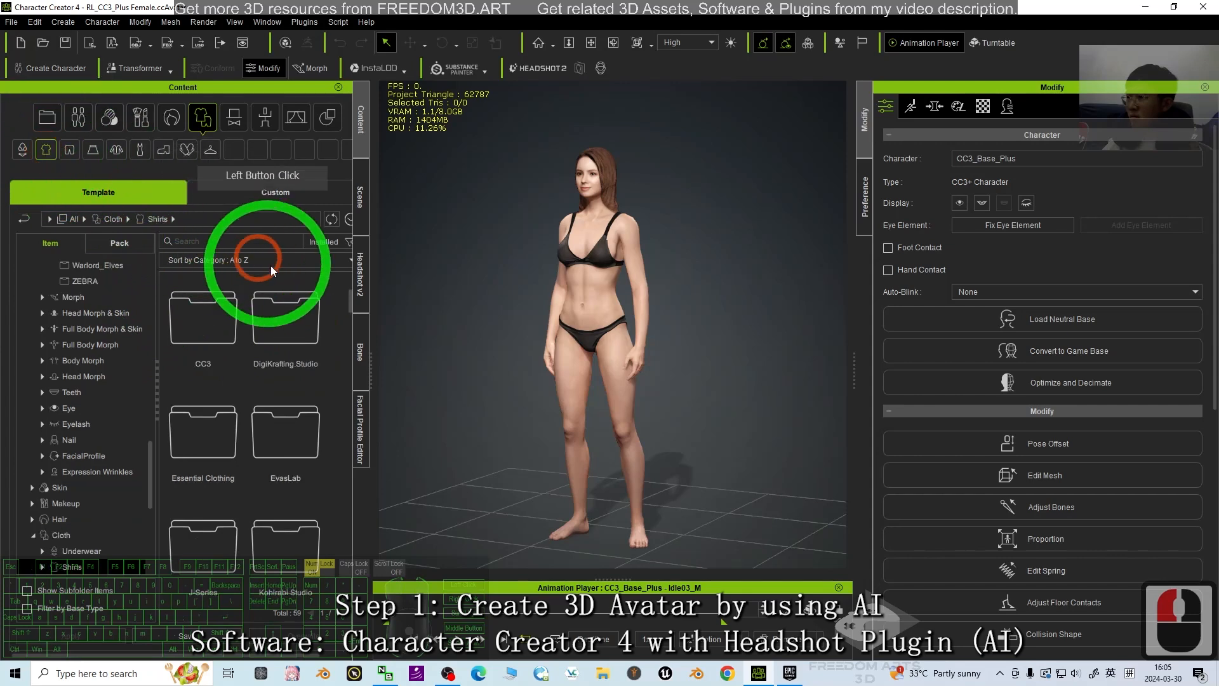
drag(350, 297, 348, 364)
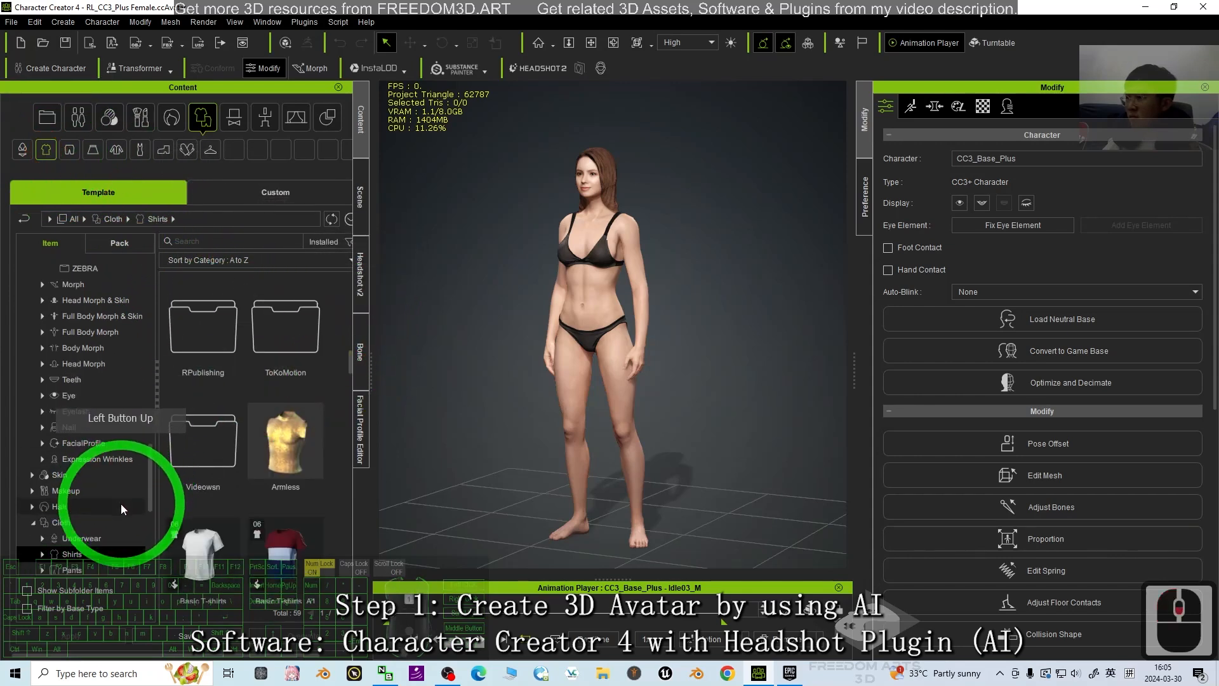
scroll(64, 500, down, 3)
click(74, 498)
click(72, 528)
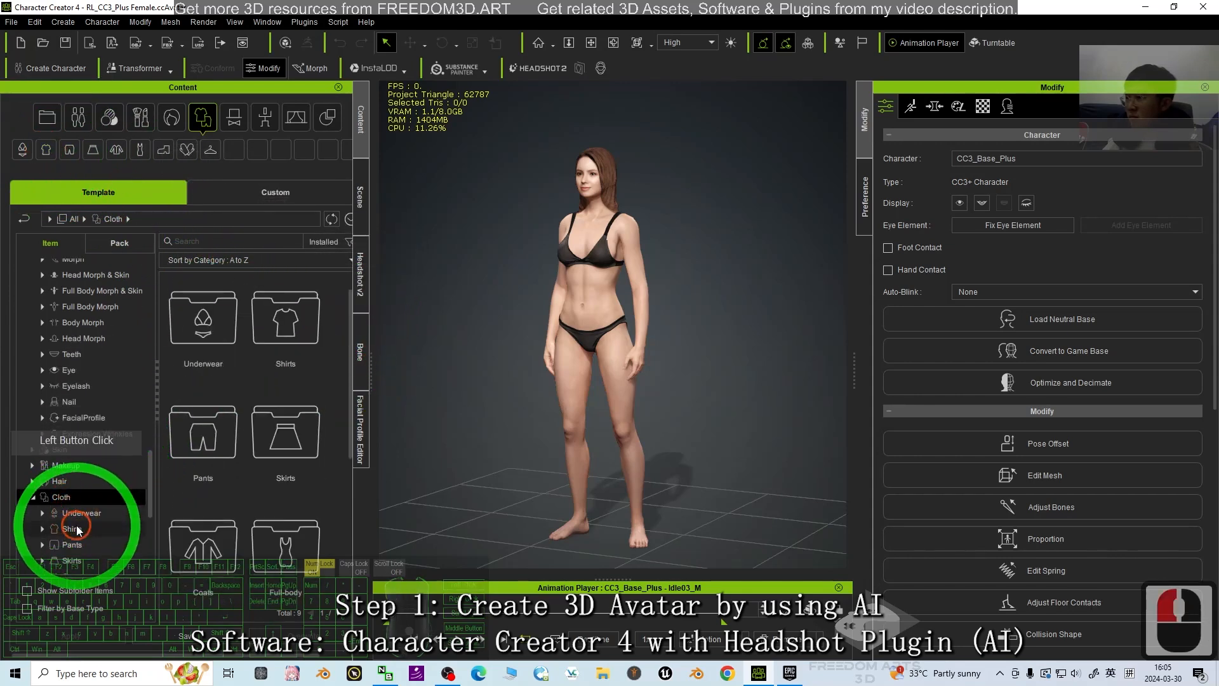
drag(352, 307, 350, 420)
click(278, 407)
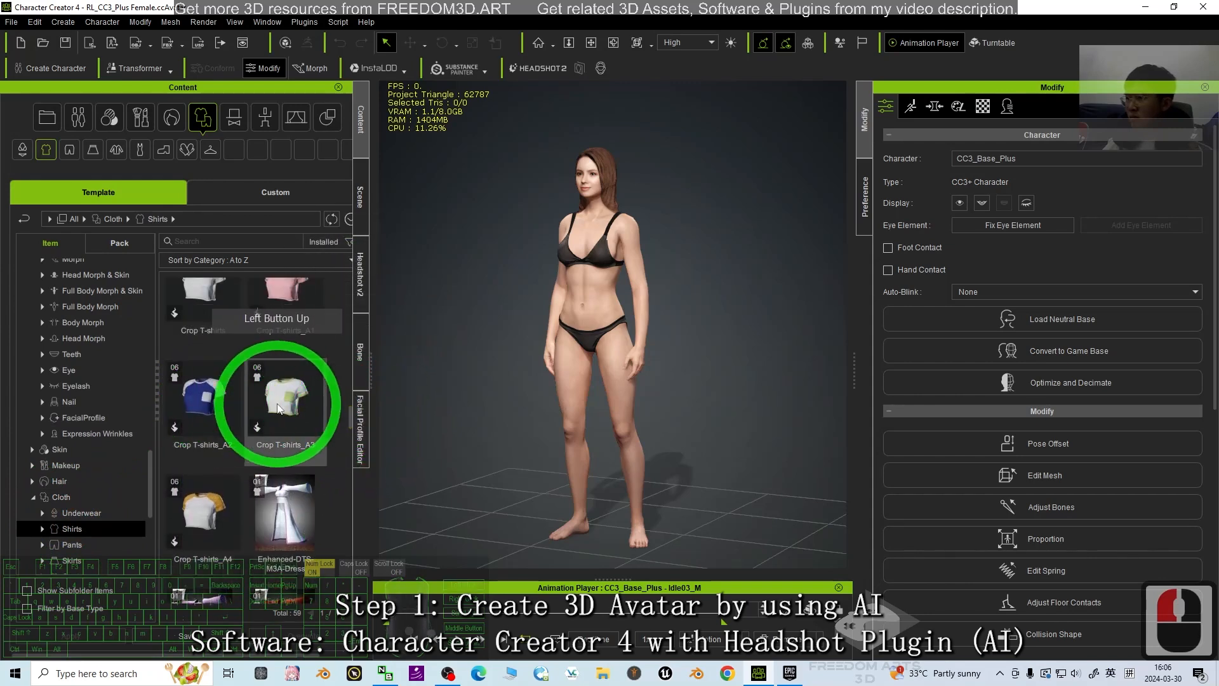
double_click(204, 404)
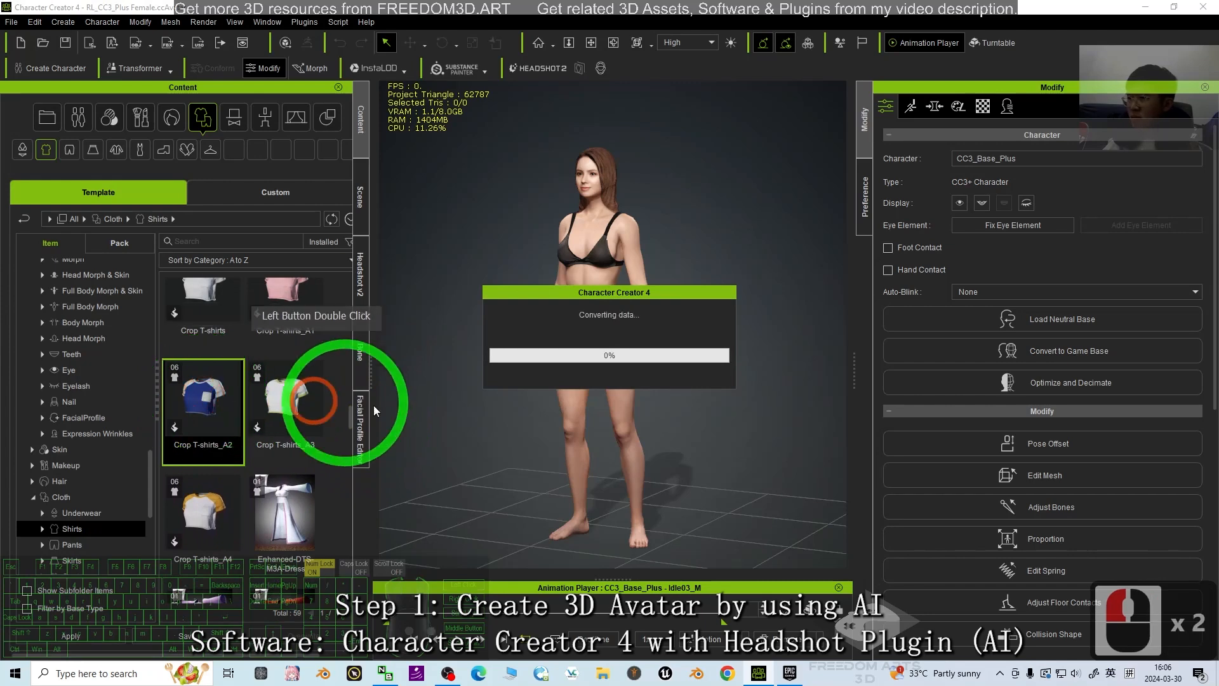
Step: Add the blue Denim shorts from the Pants library to the character
drag(364, 419, 79, 545)
click(79, 544)
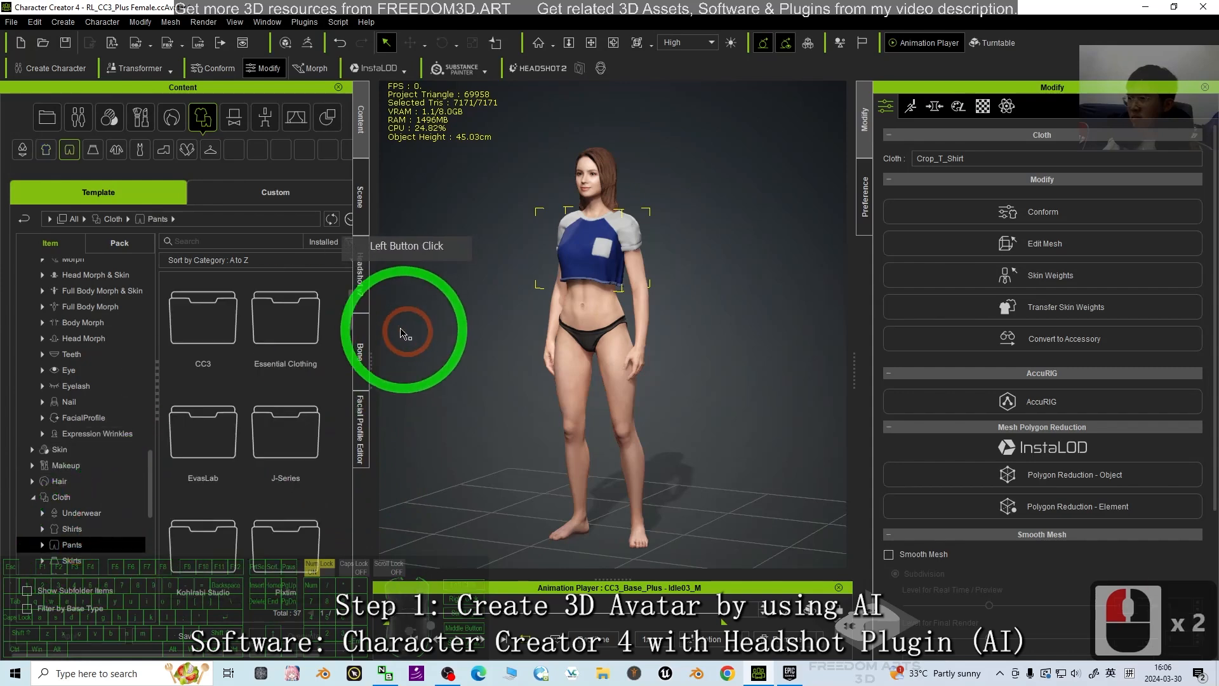
drag(350, 310, 353, 349)
double_click(202, 361)
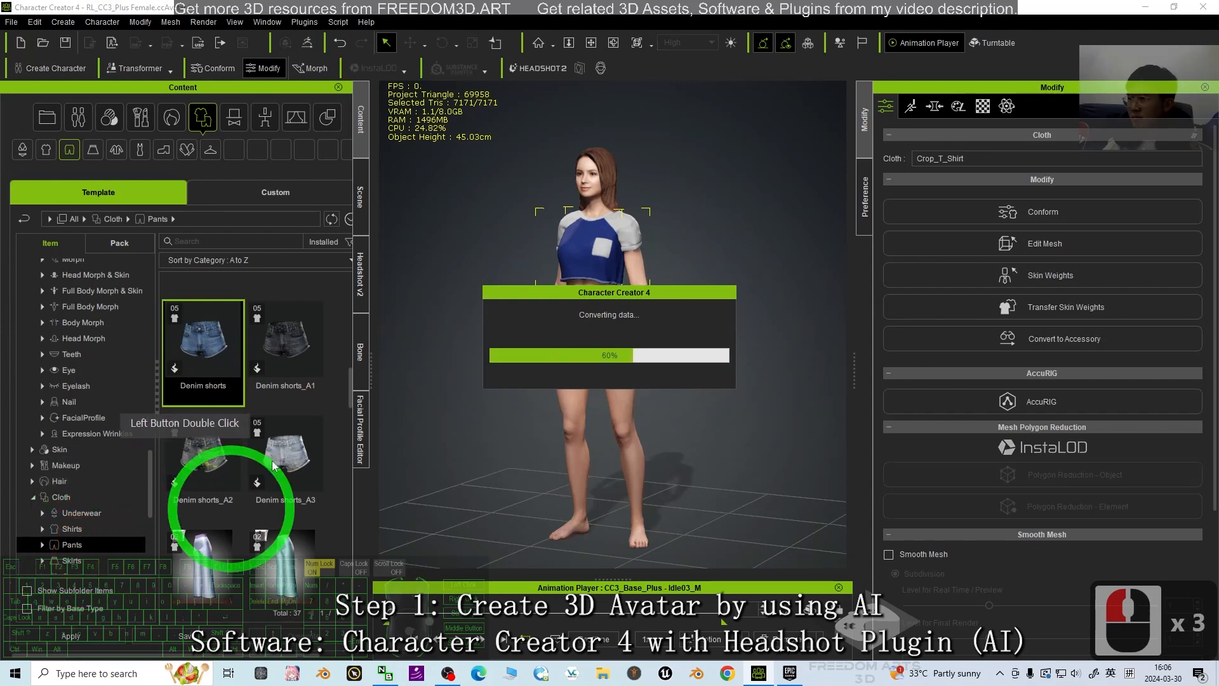
Step: Put the red Canvas Shoes_A3 from the Shoes library on the character
drag(150, 470, 150, 501)
click(102, 467)
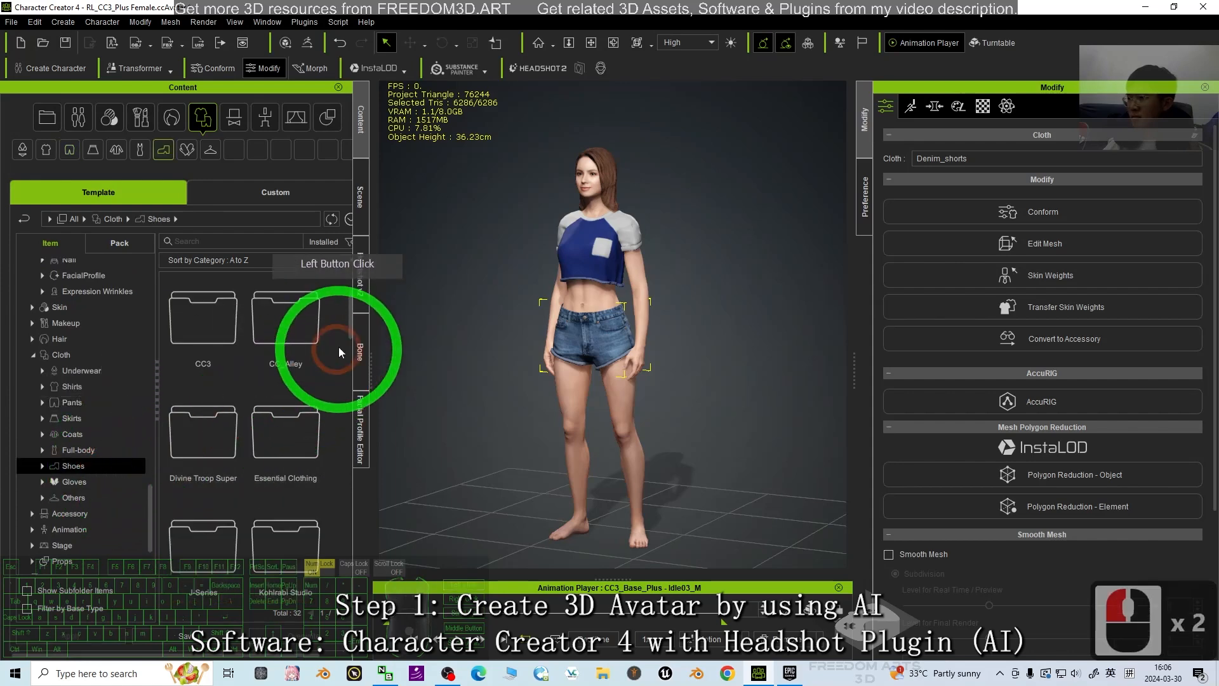
drag(352, 309, 354, 441)
double_click(218, 375)
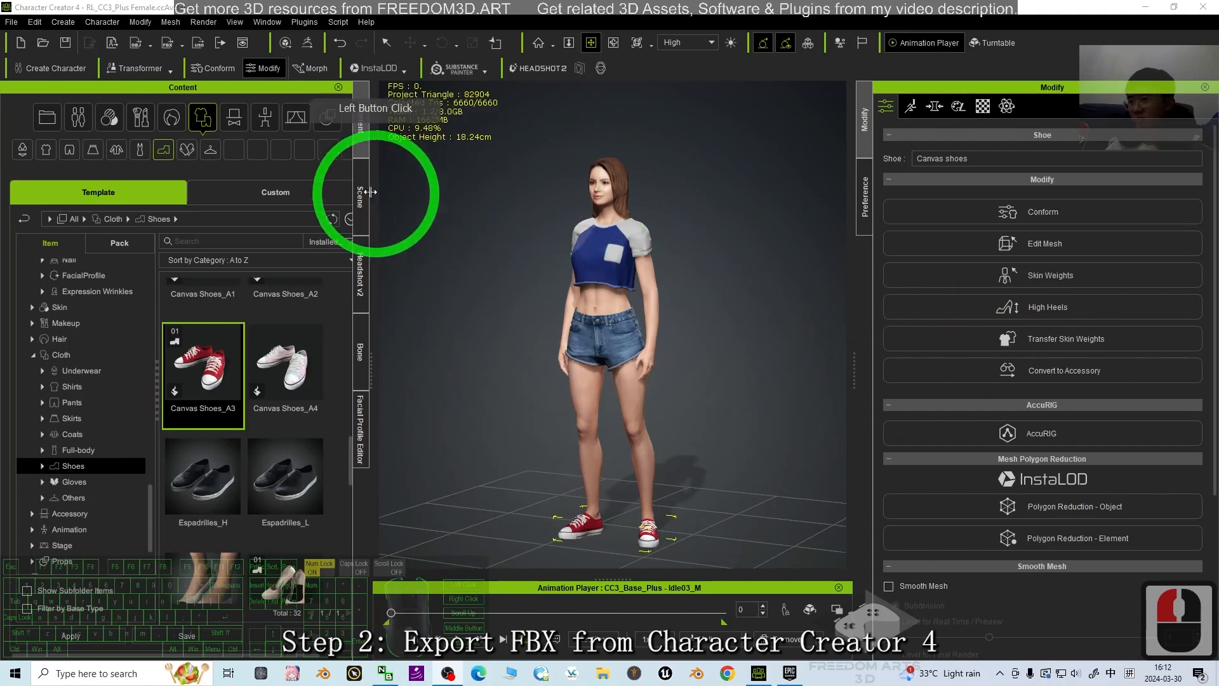
Step: Delete the Underwear_Bottoms and Bra items from the character in the scene list
click(360, 198)
click(200, 204)
click(97, 216)
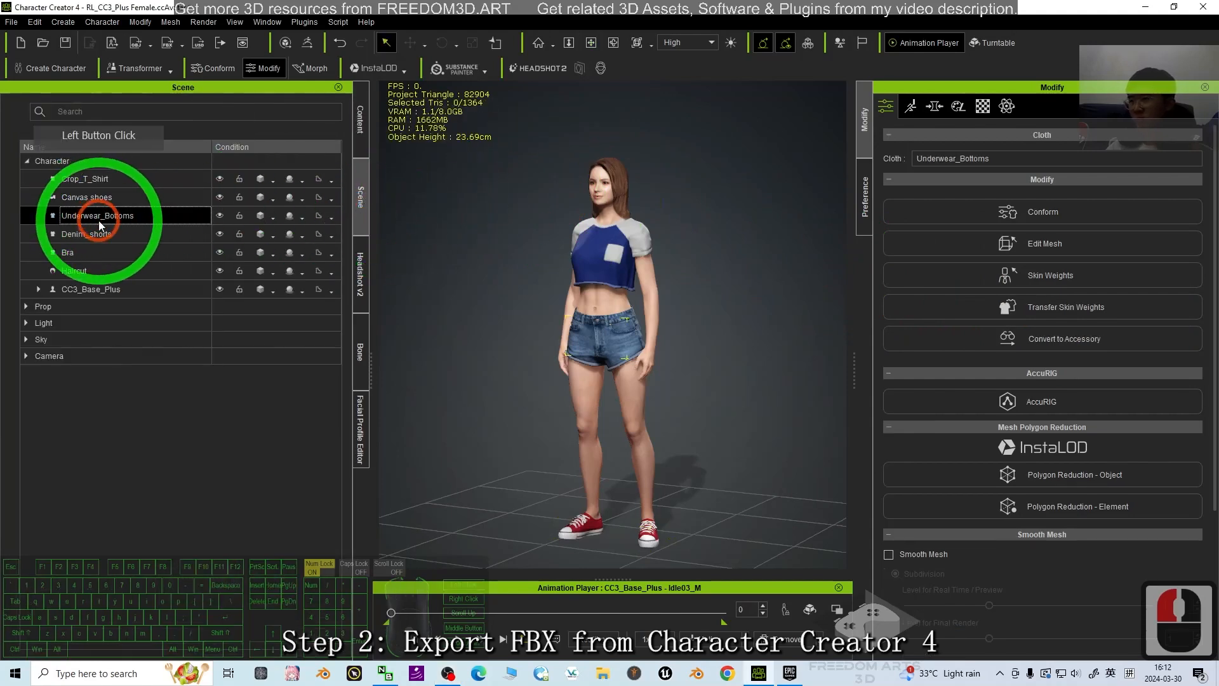
click(374, 283)
key(Delete)
click(63, 234)
key(Delete)
click(592, 287)
Step: Create a new desktop folder named model and open it
drag(516, 19, 412, 51)
right_click(61, 250)
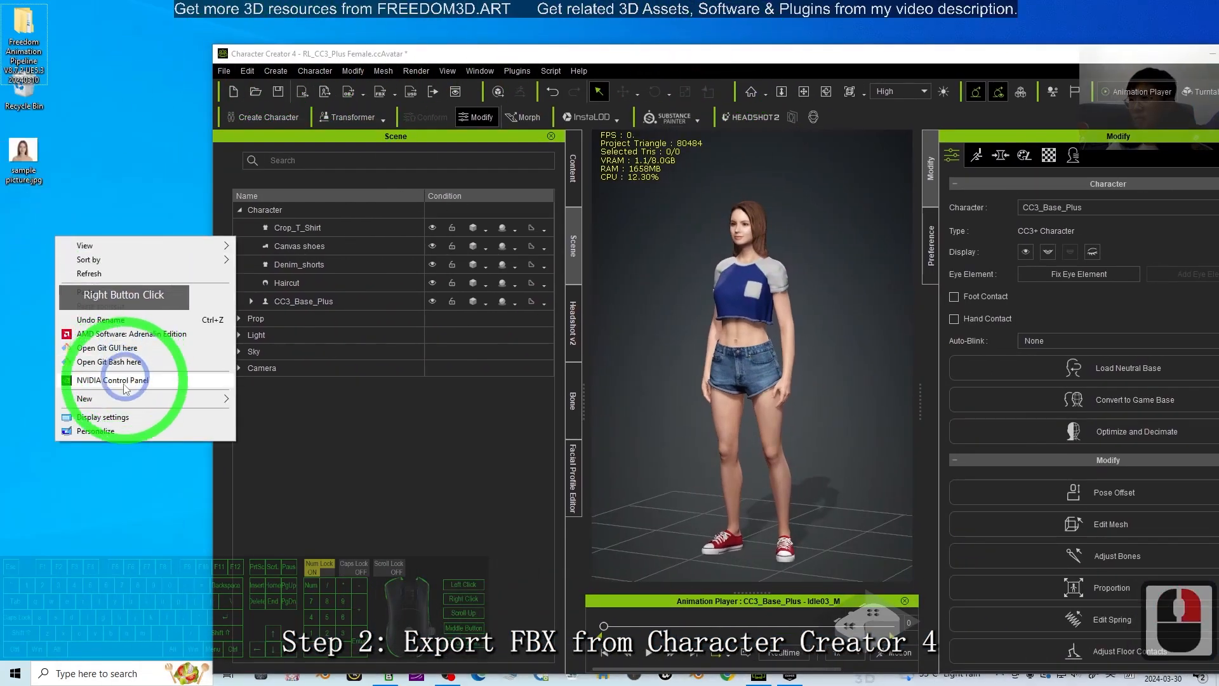
mouse_move(185, 398)
click(303, 407)
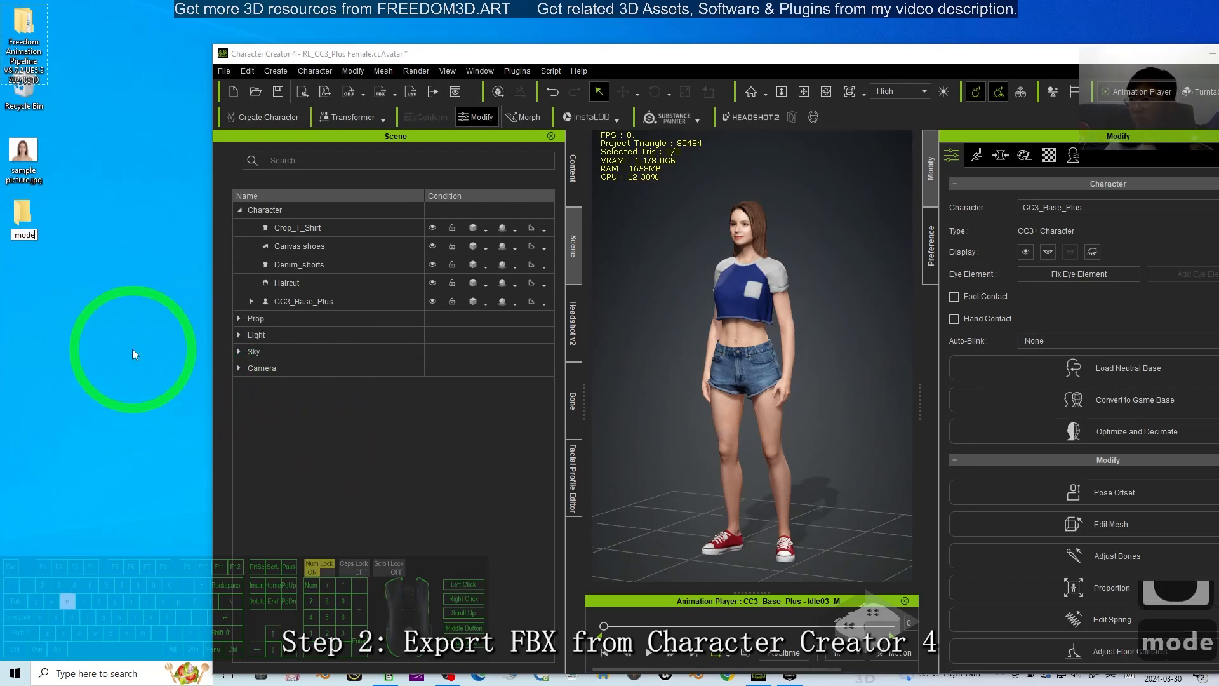
key(Return)
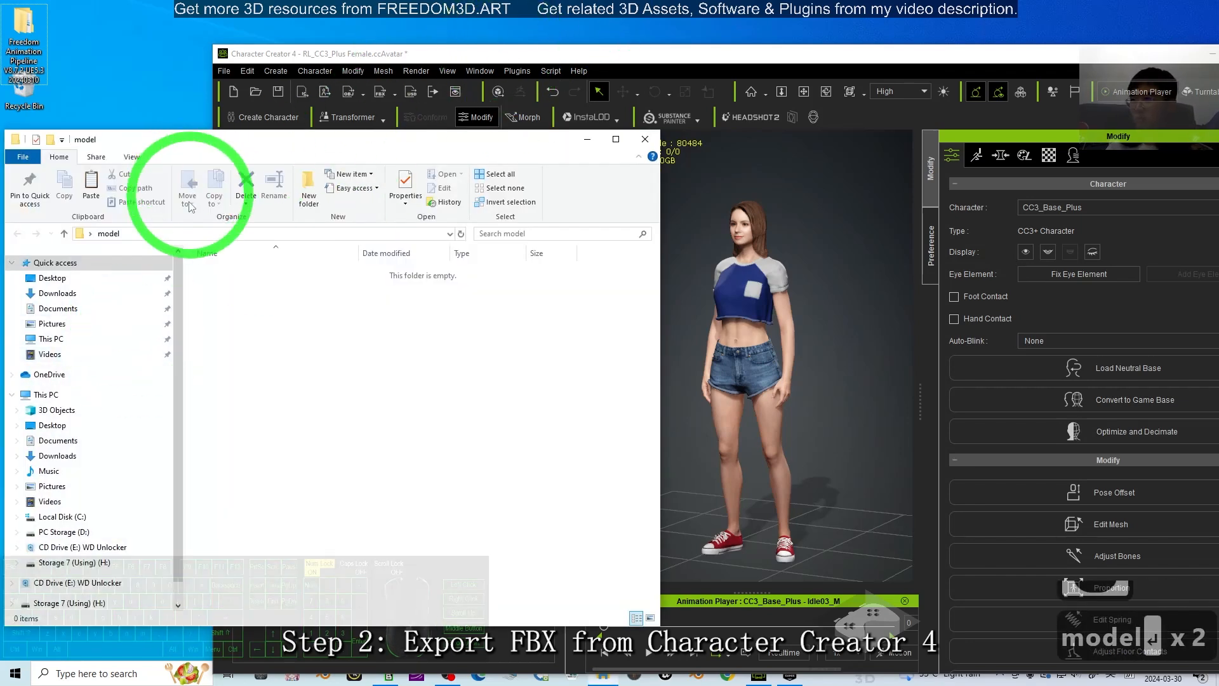
click(187, 234)
Step: Start an FBX export of the character and choose Unreal as the target tool preset
click(224, 71)
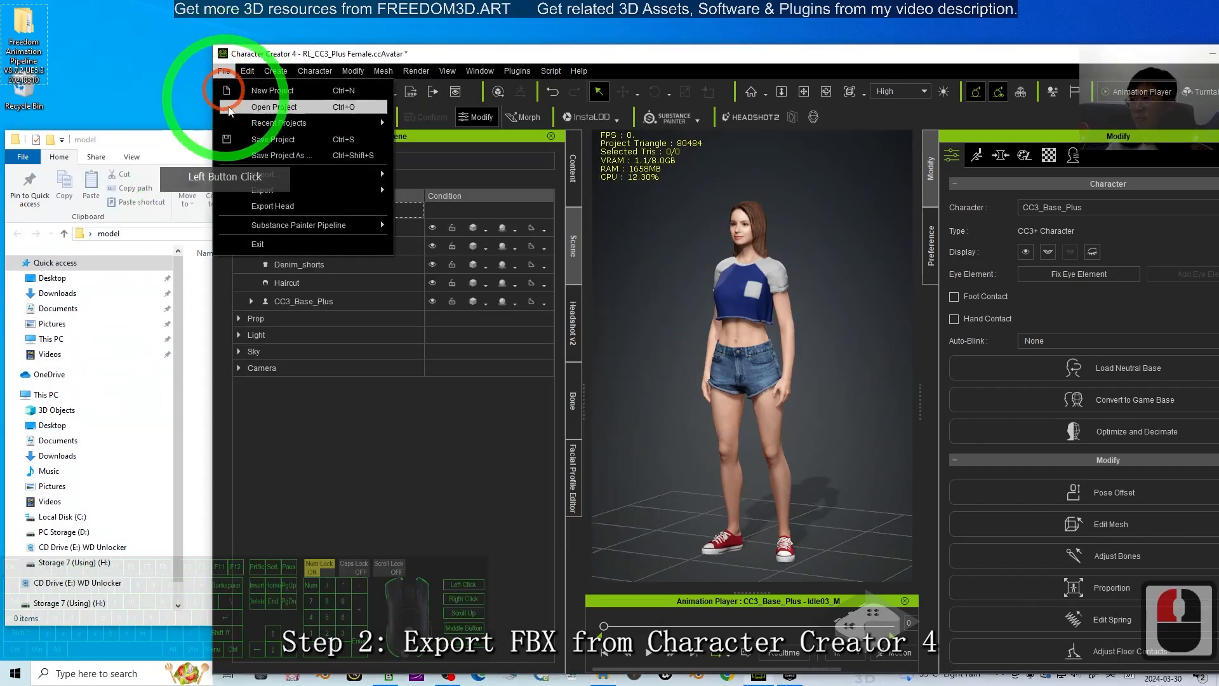
click(278, 190)
click(434, 255)
click(556, 272)
click(438, 233)
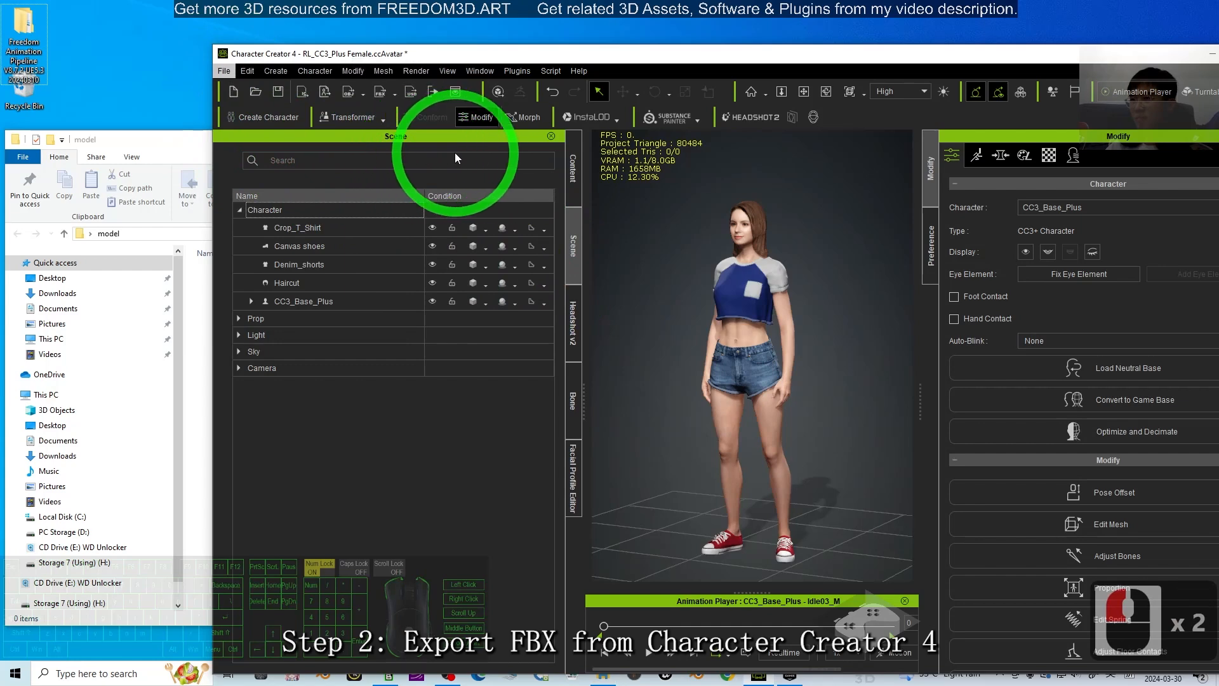
click(231, 120)
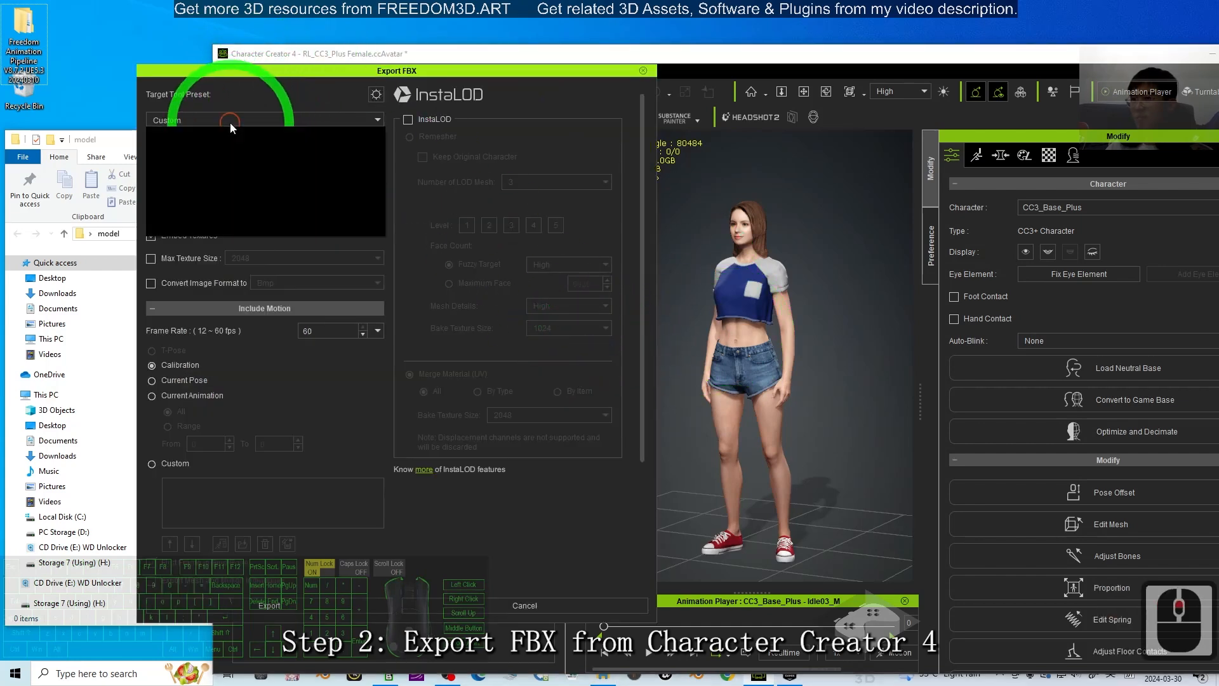
click(166, 168)
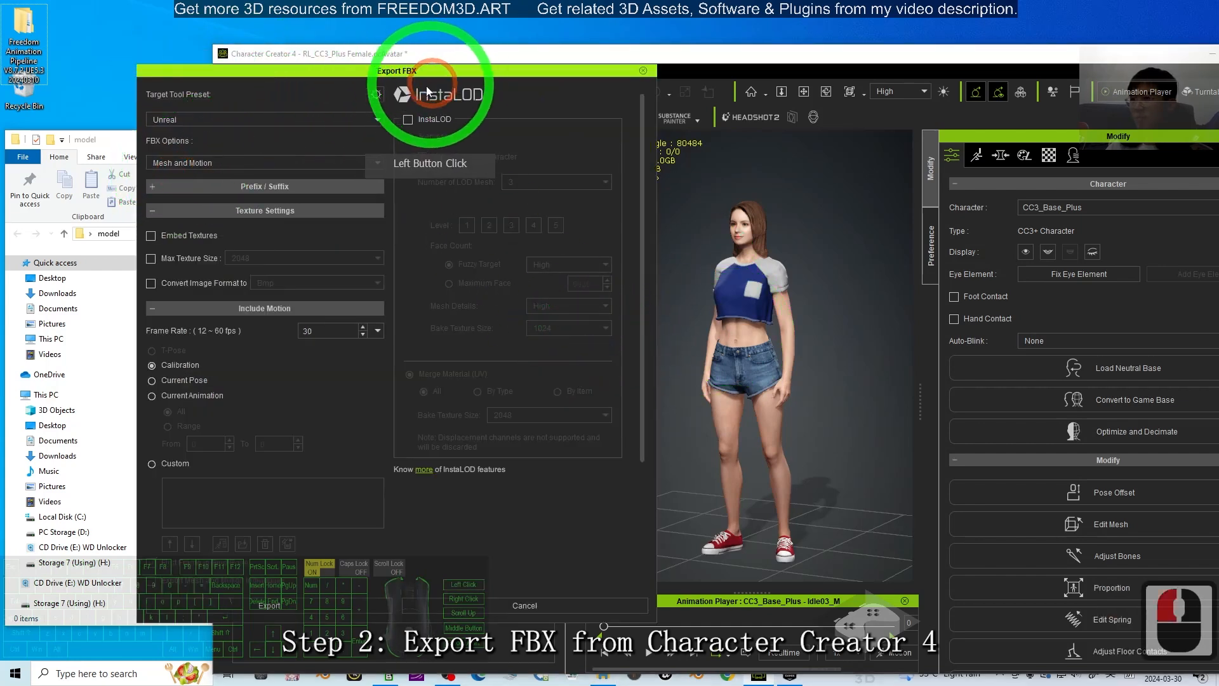
Step: Keep the FBX option Mesh and Motion and disable Epic Skeleton Axis and Epic Skeleton Hand and Foot IK in the advanced settings
click(376, 96)
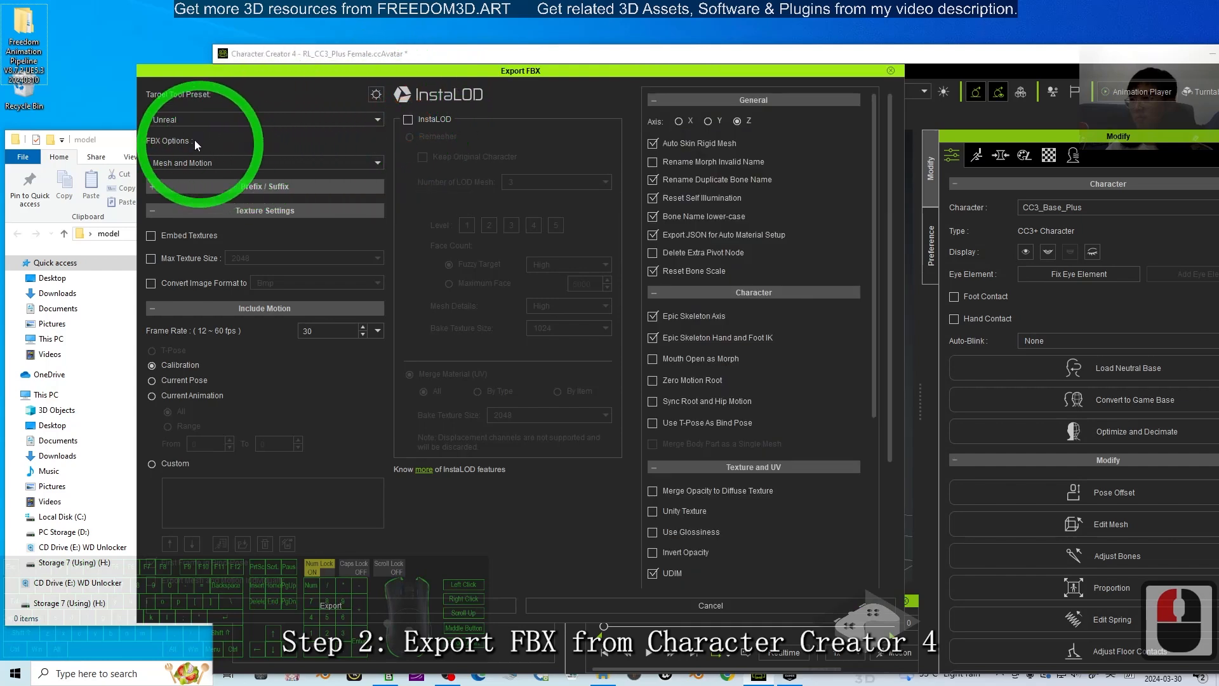
click(183, 167)
click(182, 164)
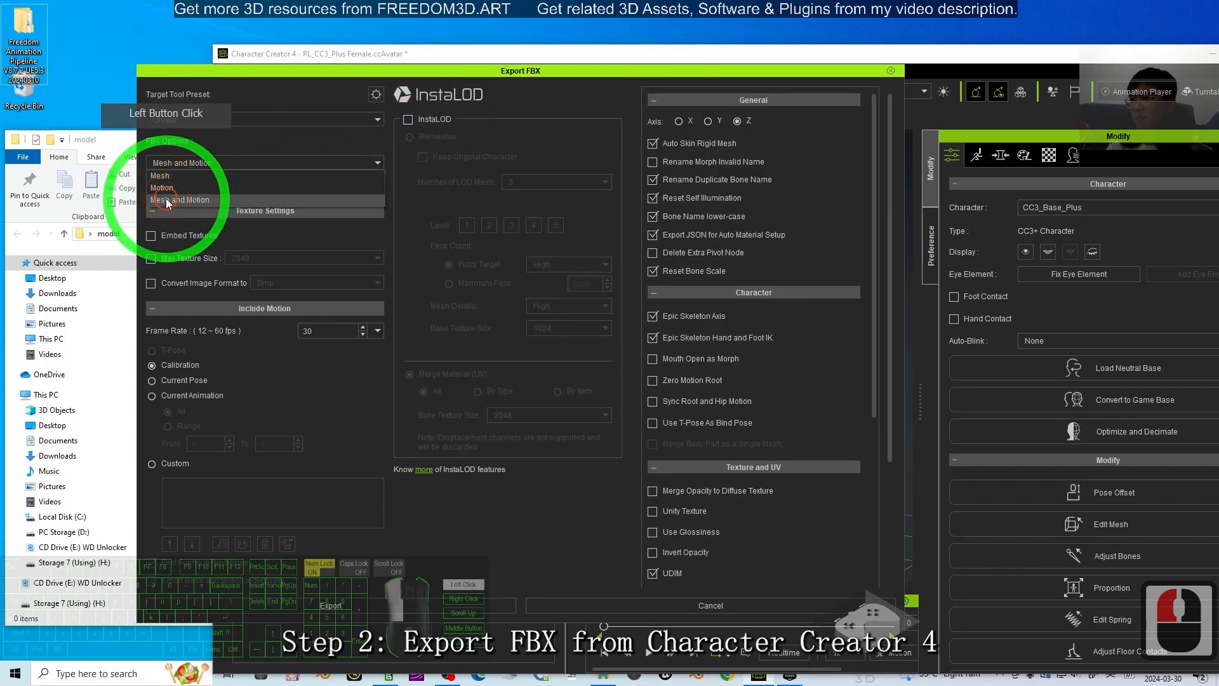
click(180, 200)
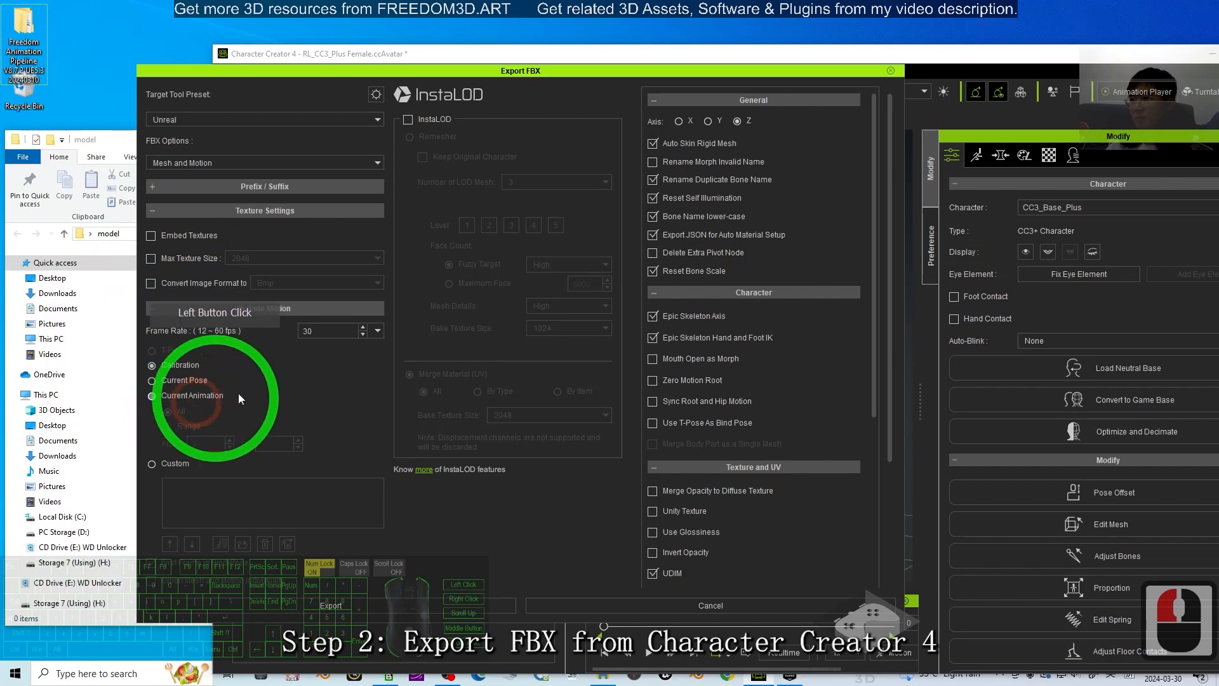
click(653, 316)
click(653, 338)
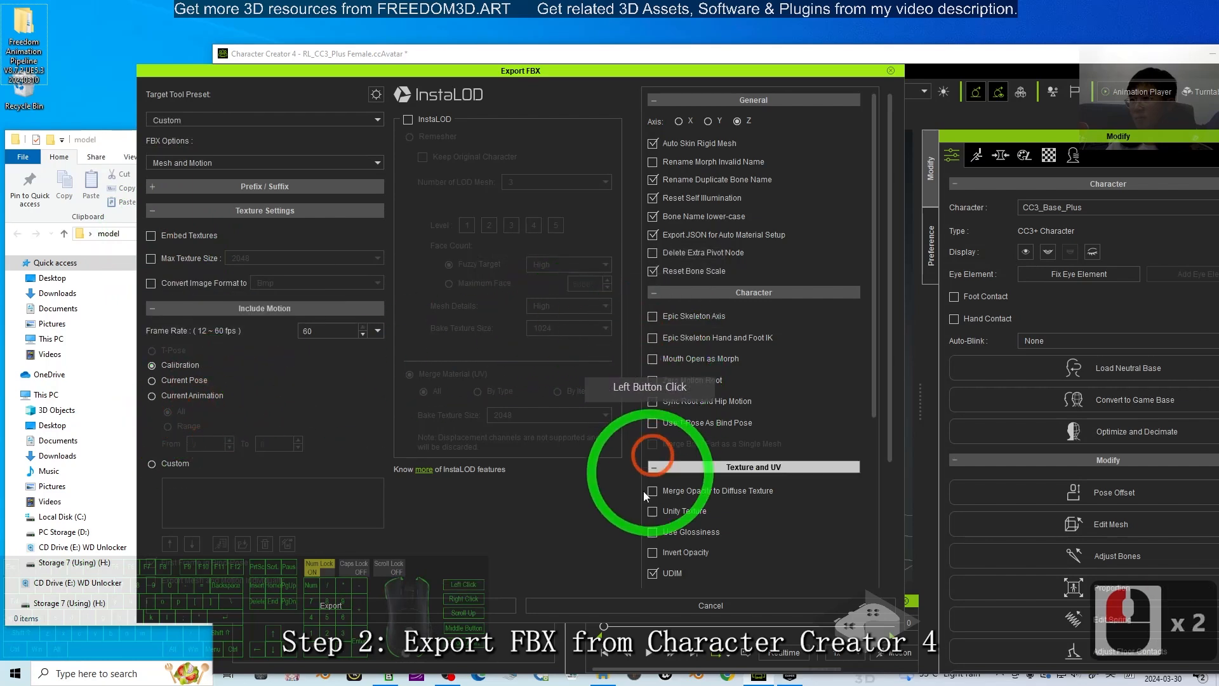
Step: Export the FBX under the file name model into the model folder on the Desktop, accepting the export notice
click(367, 606)
click(710, 410)
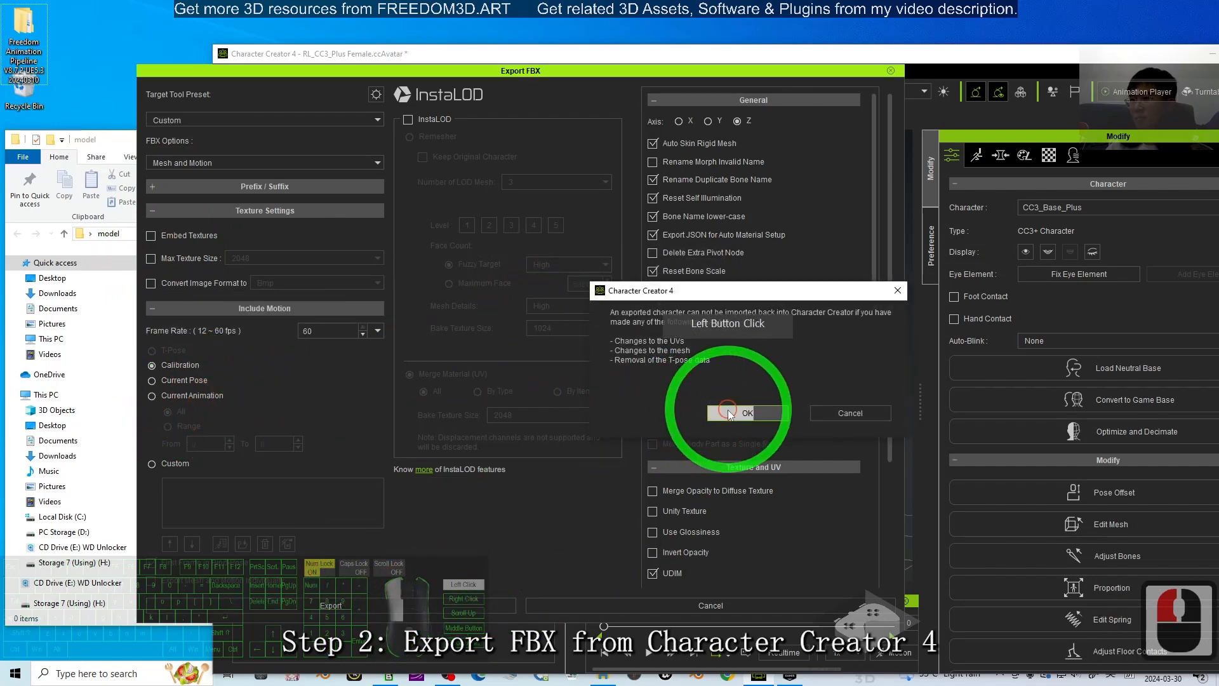
click(498, 237)
click(265, 167)
double_click(430, 180)
double_click(344, 346)
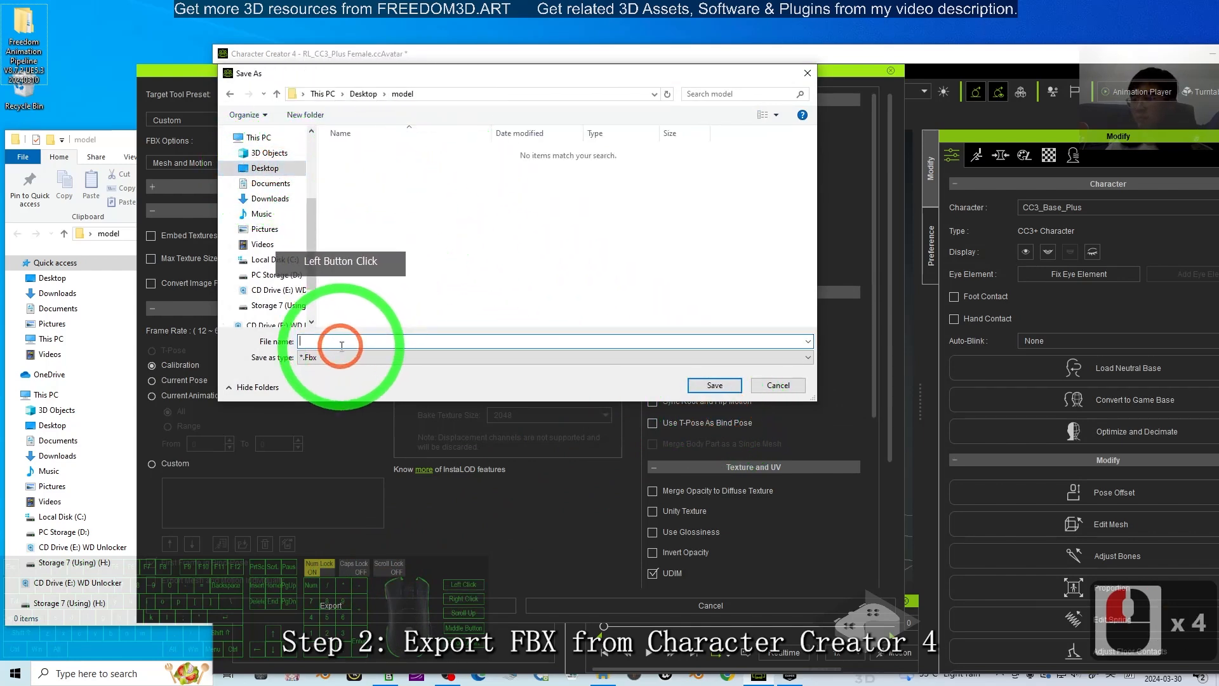
text(model)
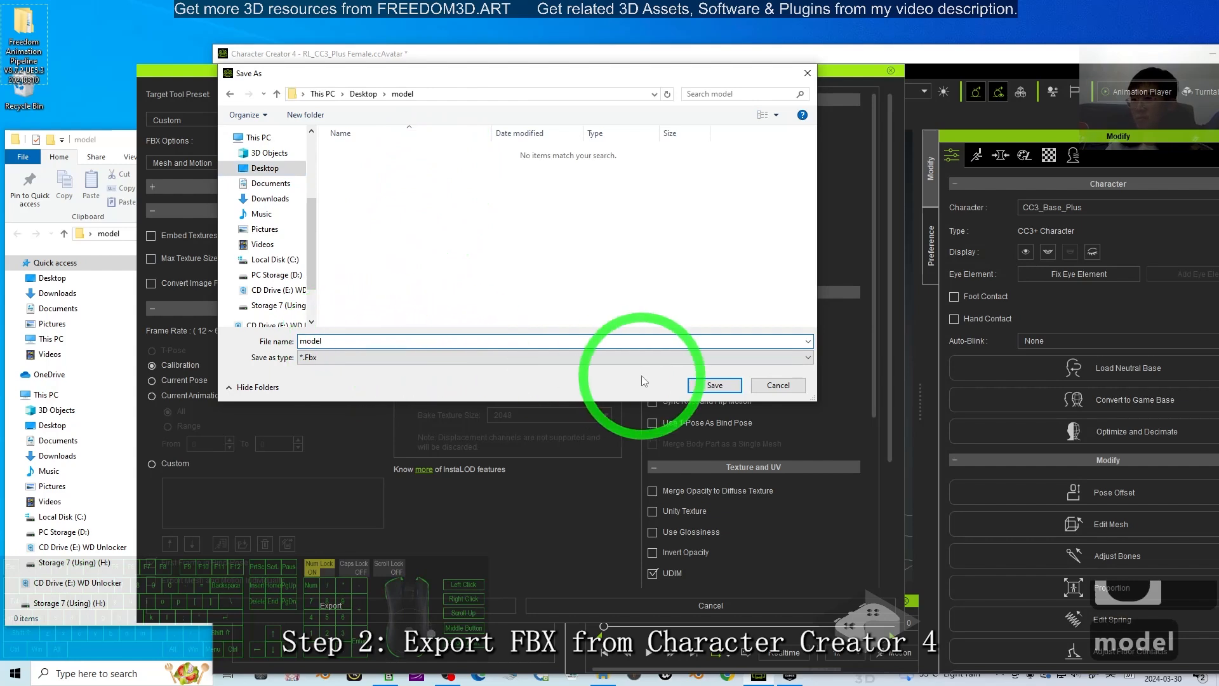
click(696, 386)
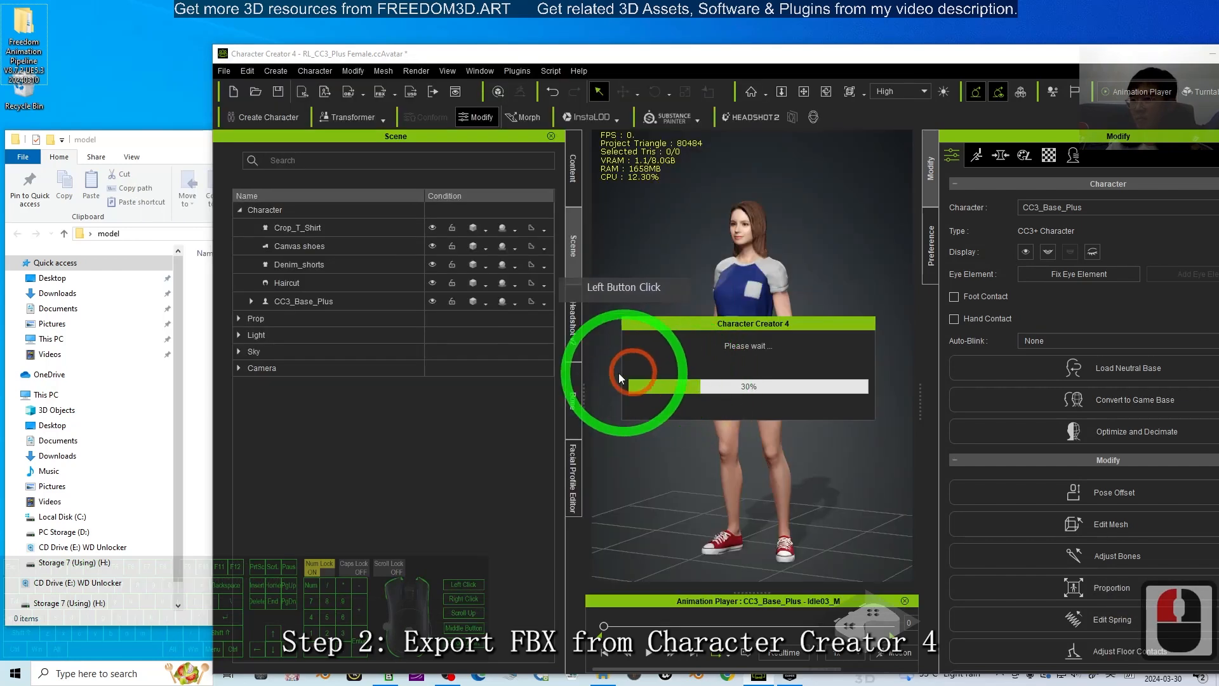
Step: Bring up the model folder and open the exported model.Fbx for viewing
click(176, 140)
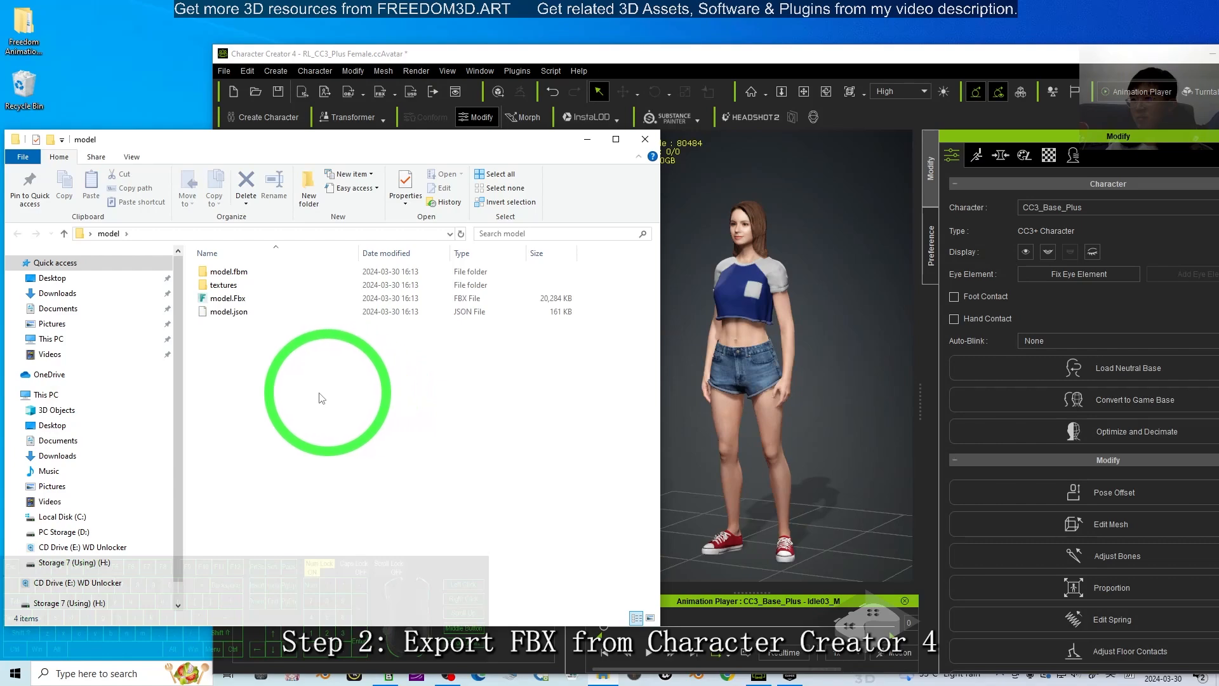
double_click(230, 298)
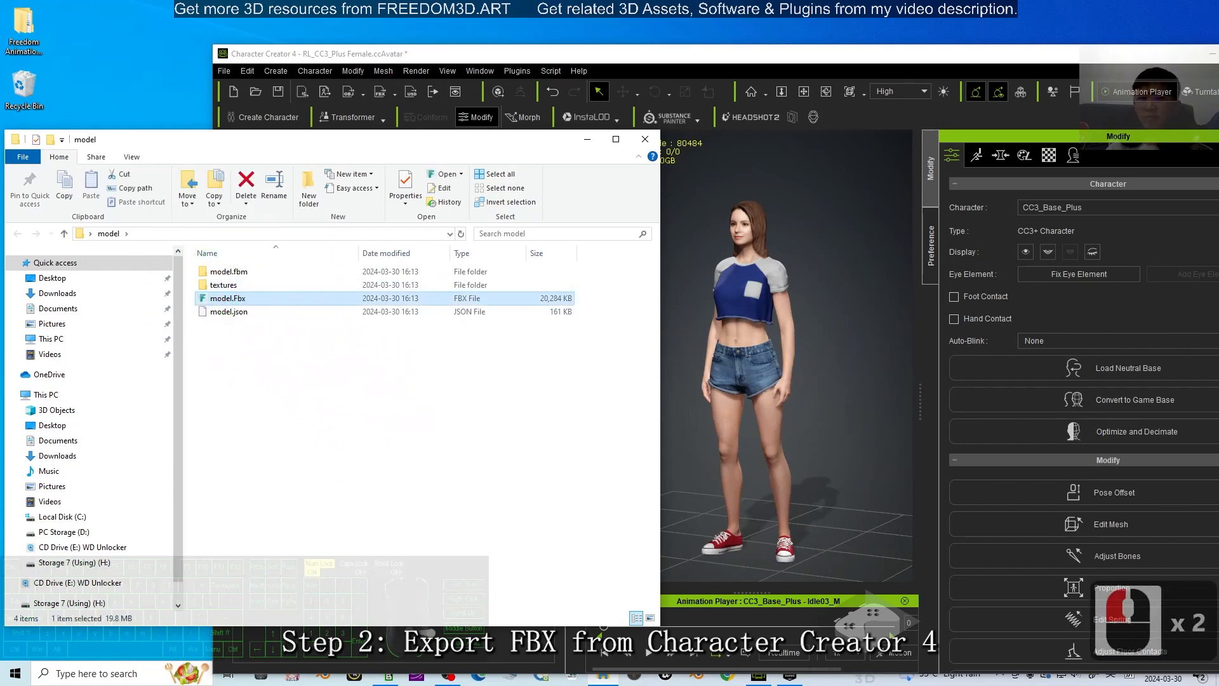
Step: Switch from Character Creator to the Epic Games Launcher and launch Unreal Engine, keeping the model folder window open on the desktop
drag(1061, 55, 1143, 5)
click(1142, 6)
click(473, 144)
drag(477, 148, 561, 104)
click(790, 673)
click(987, 163)
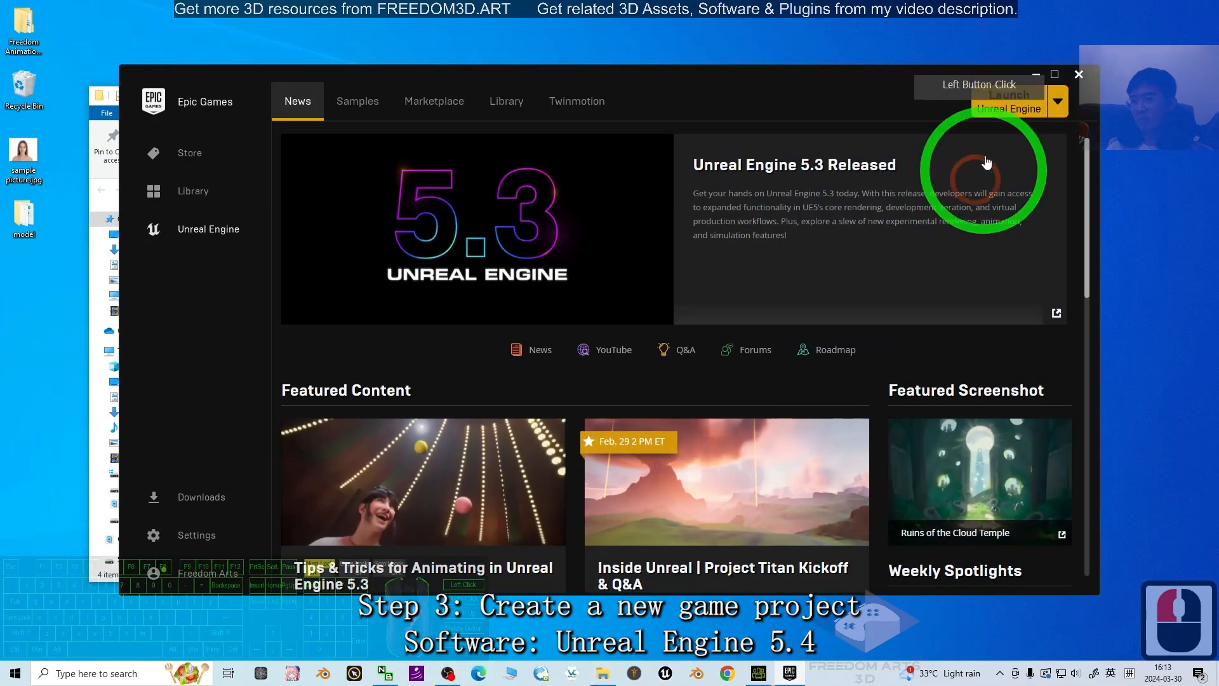
click(1057, 105)
click(1011, 99)
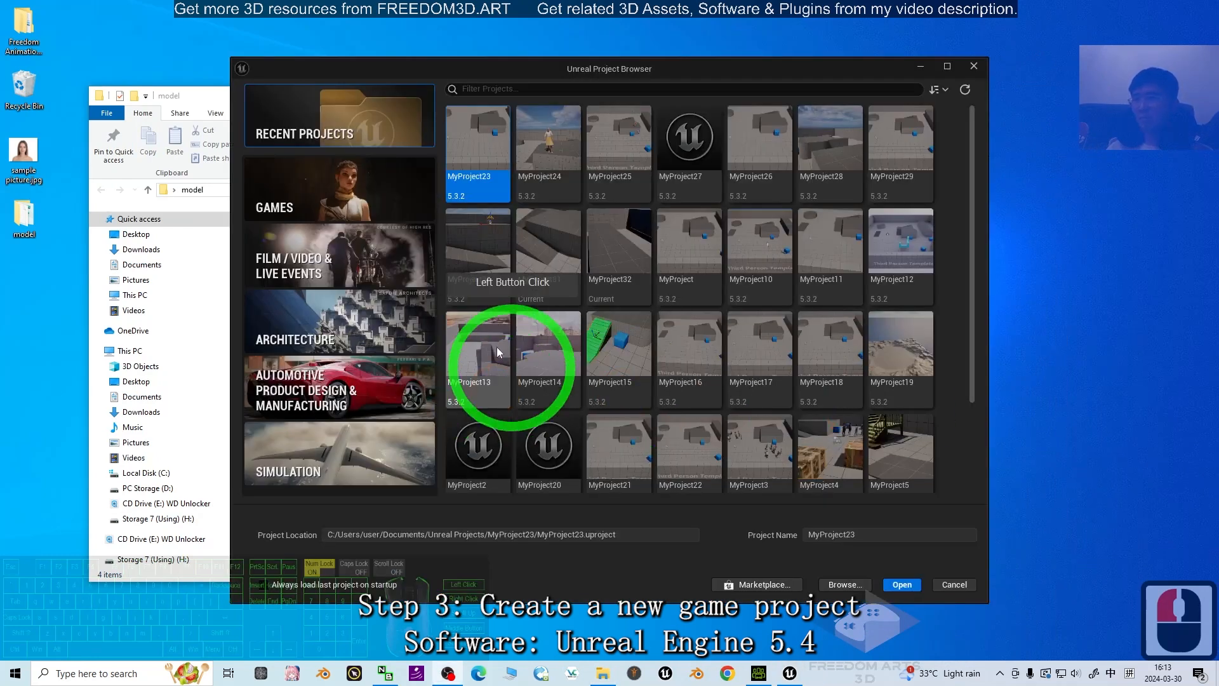
Step: Create a new Games project from the Third Person template, keeping Blueprint and Starter Content
click(294, 198)
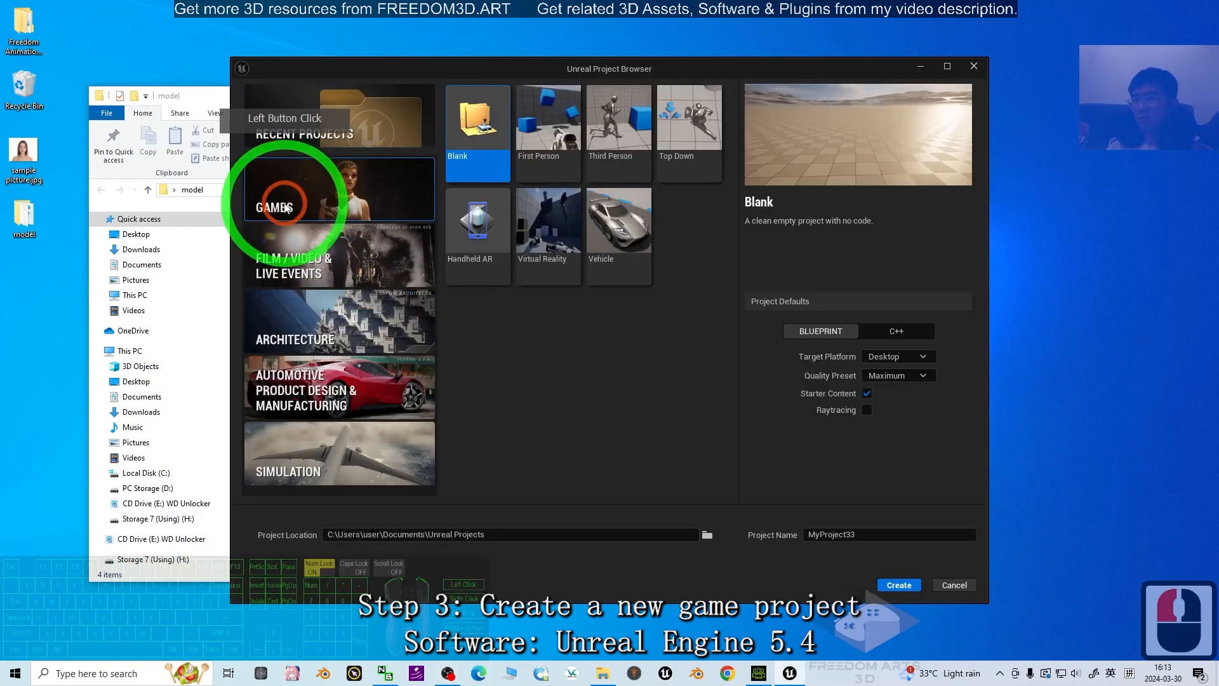
click(611, 144)
click(899, 585)
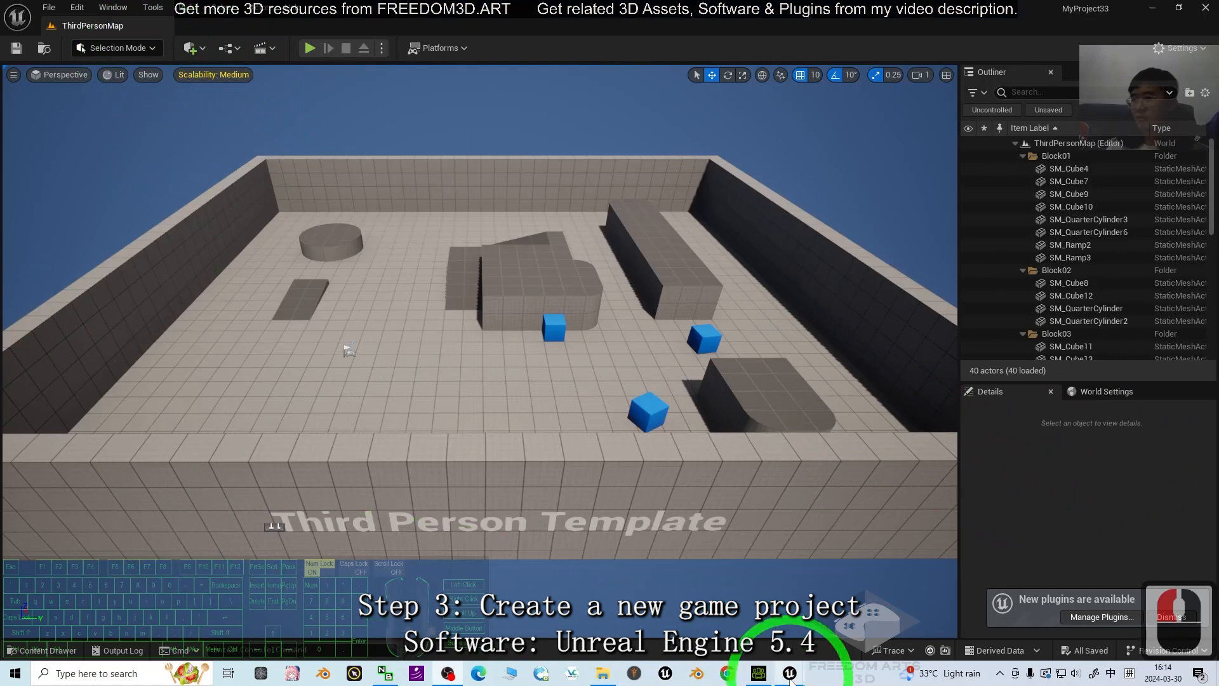
Step: Bring up the floating Content Browser and dock it beneath the level viewport, showing the top-level Content folder
mouse_move(791, 677)
click(724, 622)
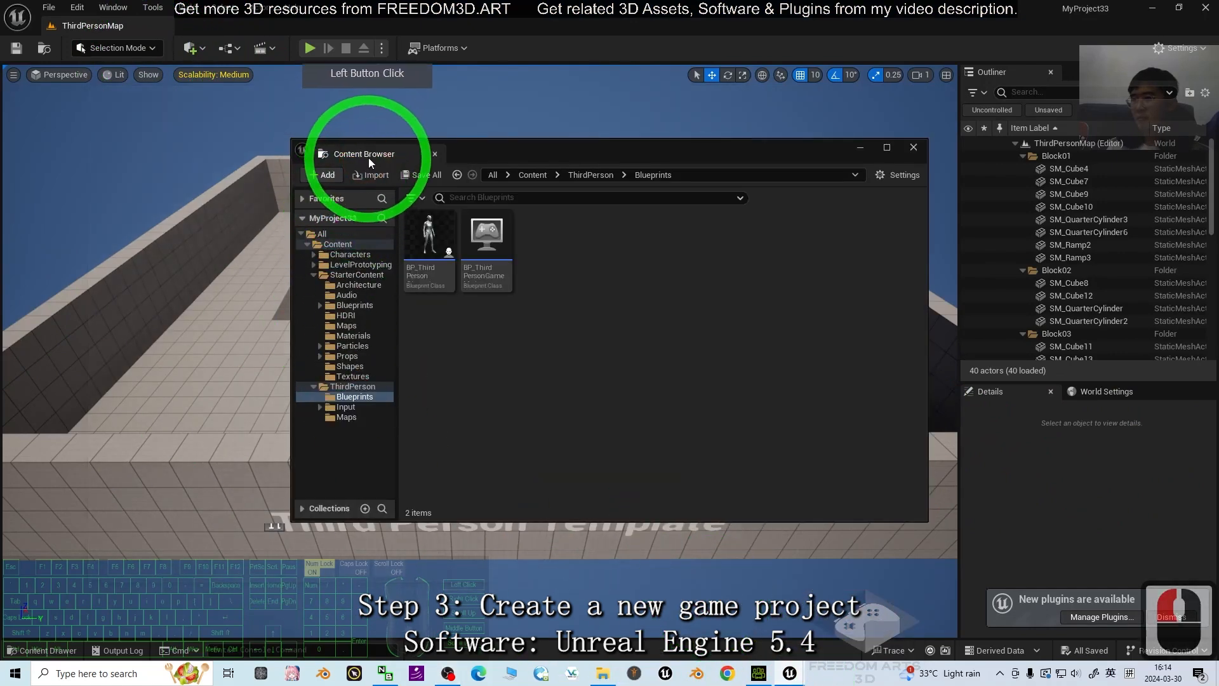
mouse_move(378, 339)
mouse_down()
mouse_move(369, 219)
mouse_move(383, 165)
mouse_move(604, 146)
mouse_move(533, 173)
mouse_up()
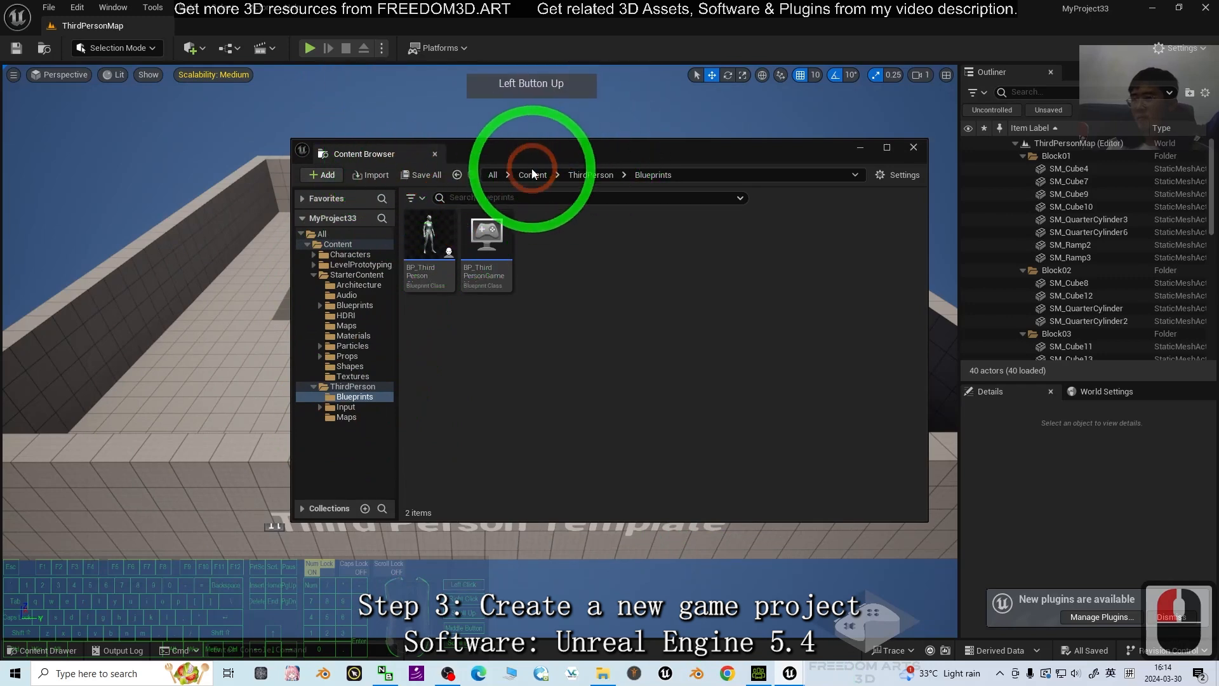
click(436, 150)
click(393, 374)
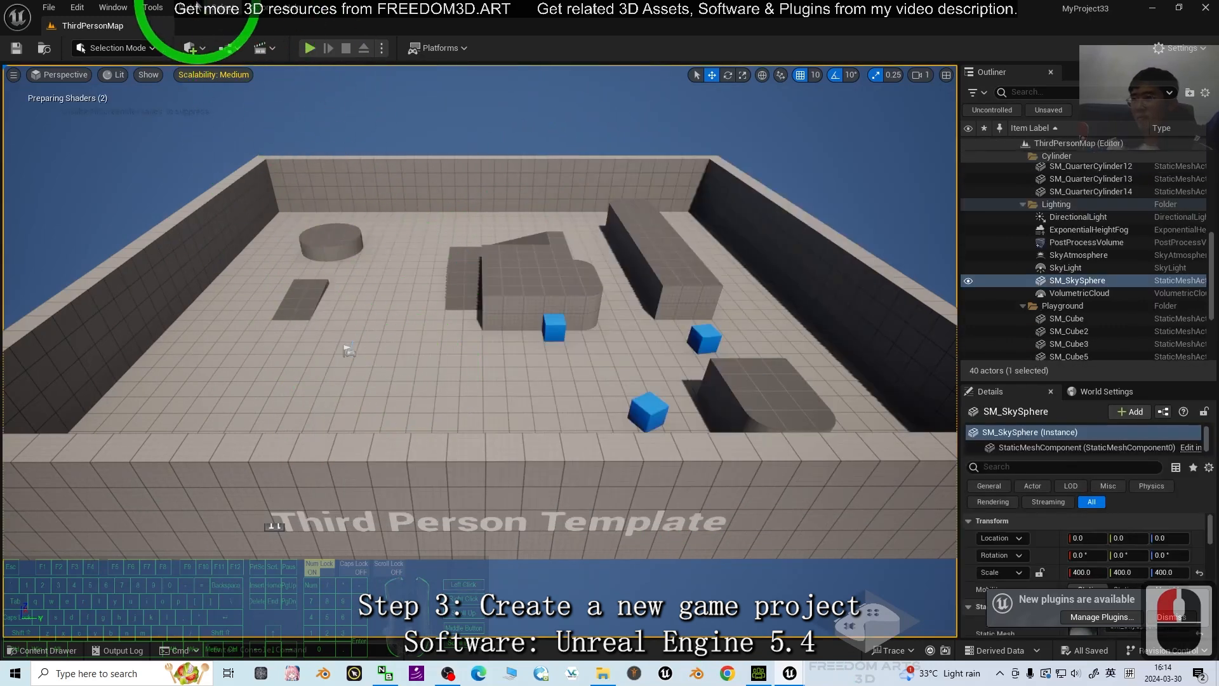
click(717, 609)
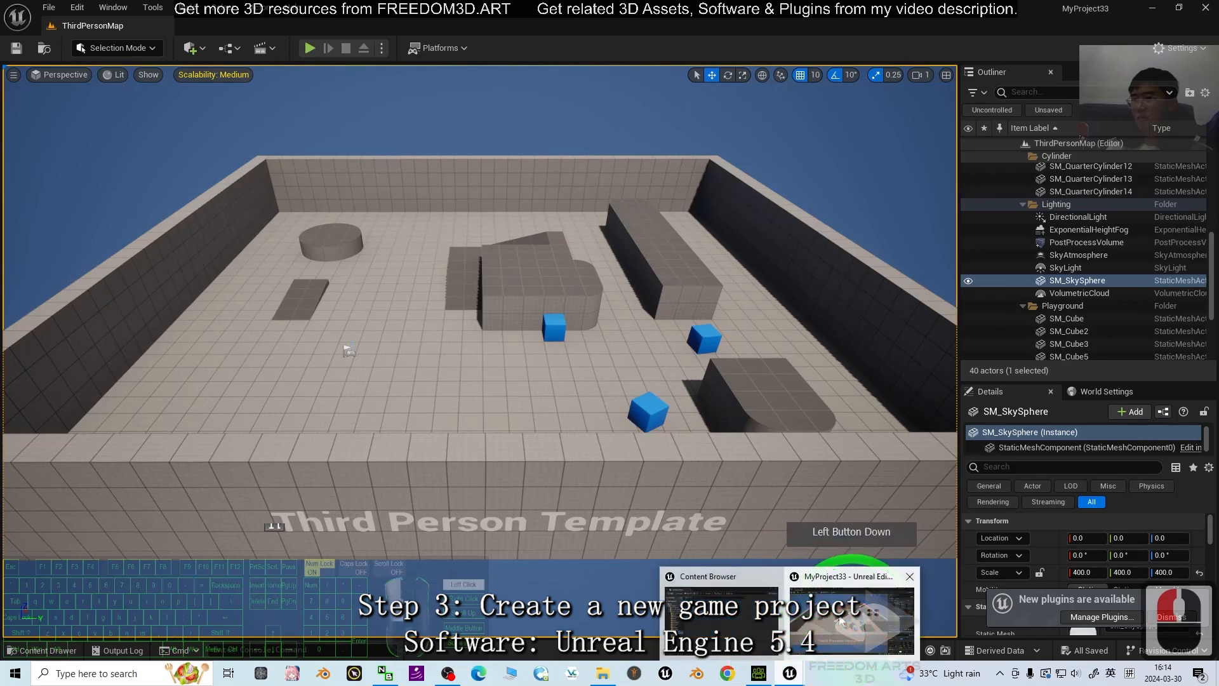
click(375, 196)
drag(375, 195, 159, 572)
drag(247, 351, 250, 433)
click(250, 467)
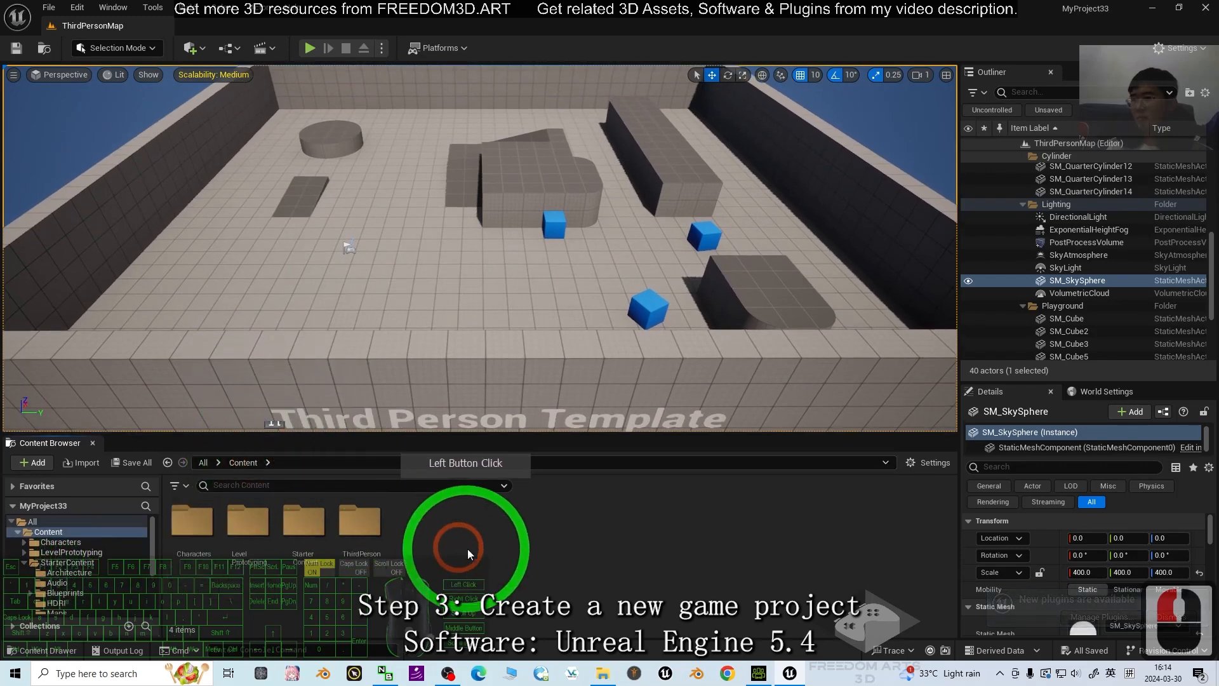
Step: Create a folder named model in the project's Content folder and open it
click(448, 514)
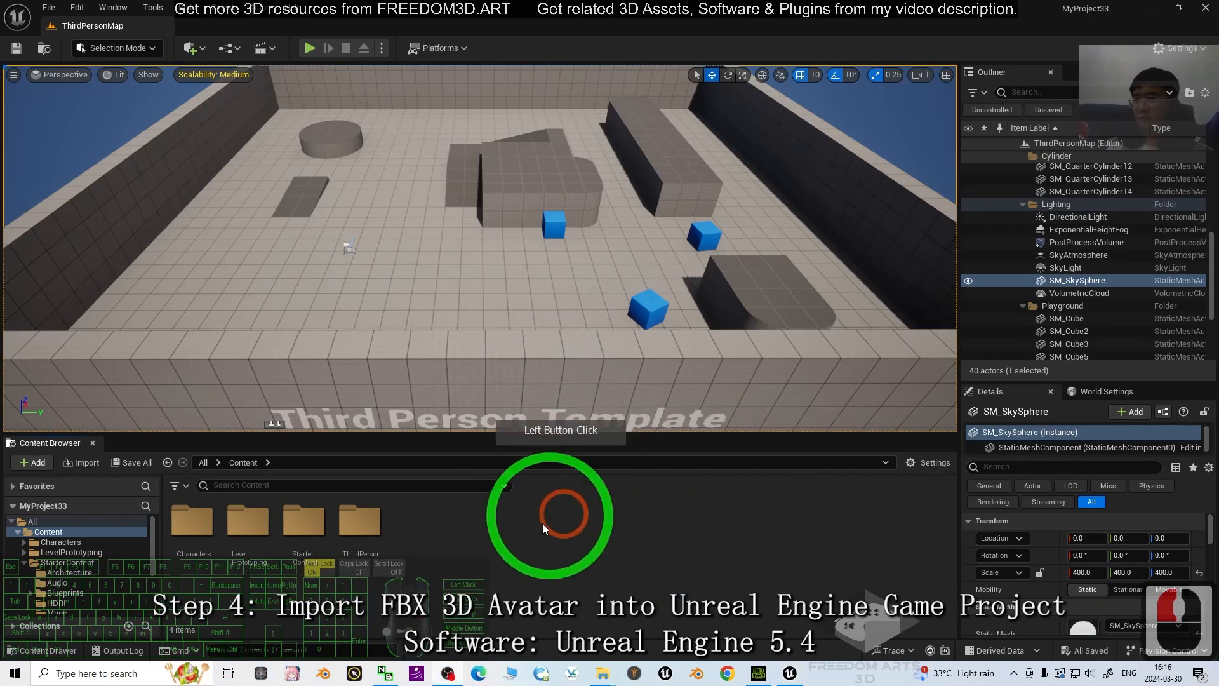
right_click(436, 583)
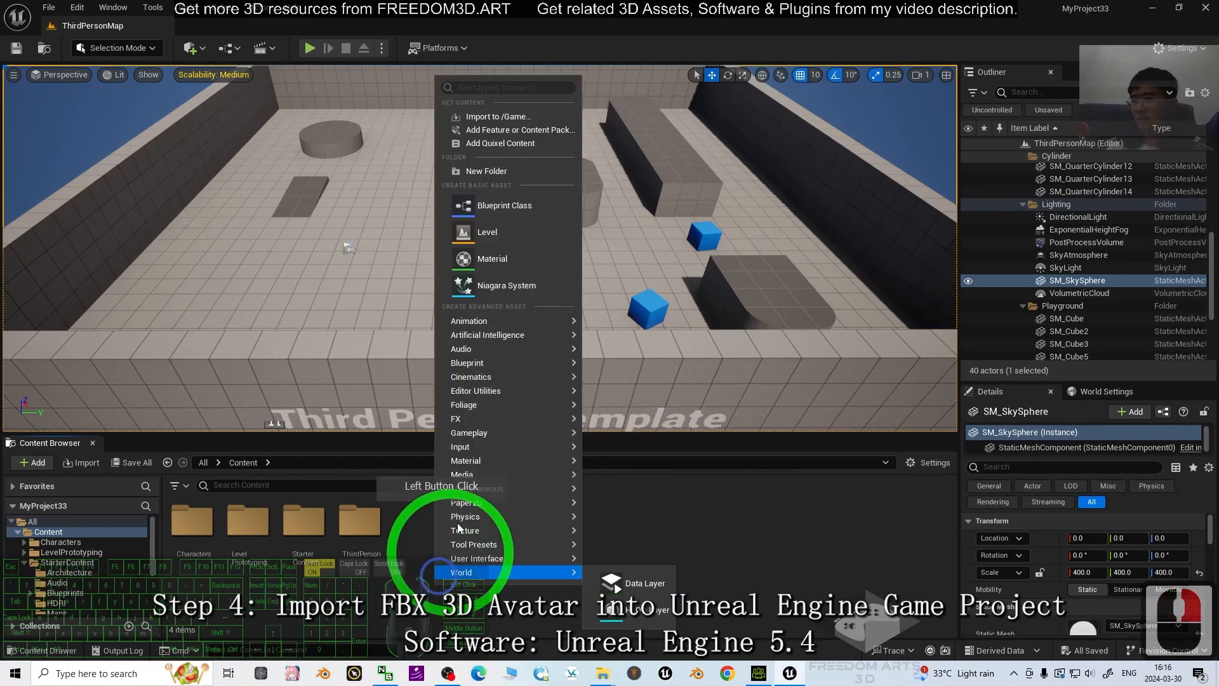
click(501, 172)
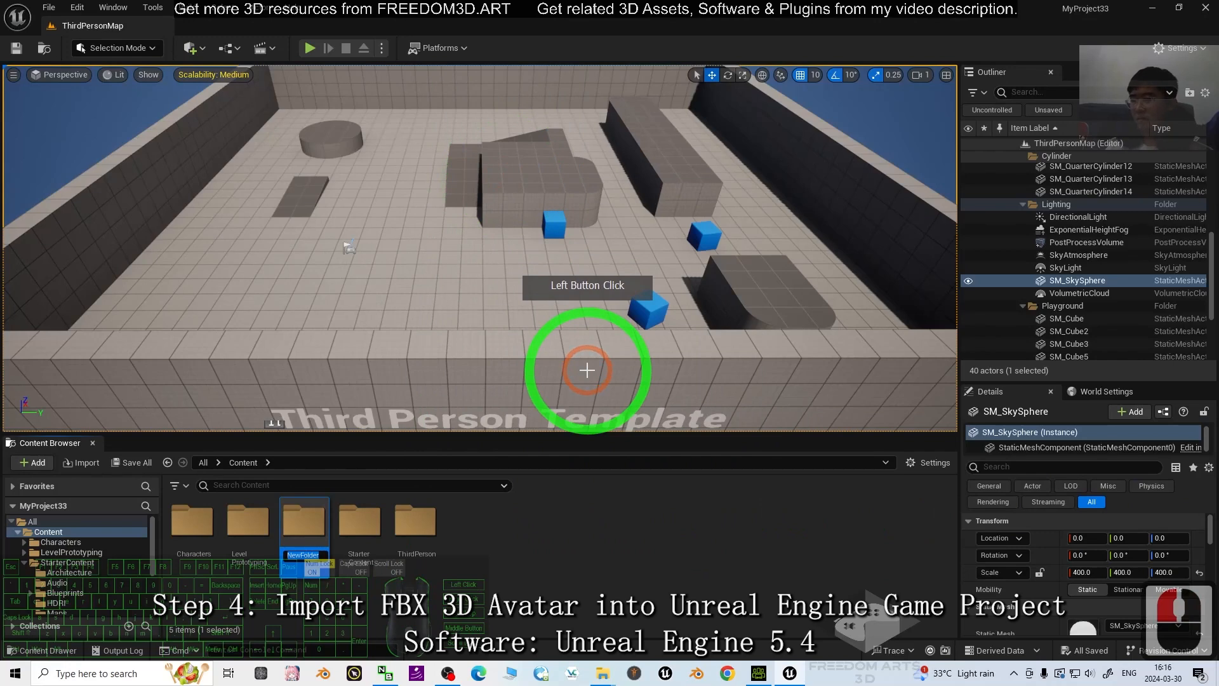
double_click(304, 522)
Step: Shrink the Unreal Editor window and bring model.Fbx from the desktop model folder into the project's model folder
drag(565, 6, 721, 57)
click(185, 422)
click(95, 404)
drag(95, 404, 603, 520)
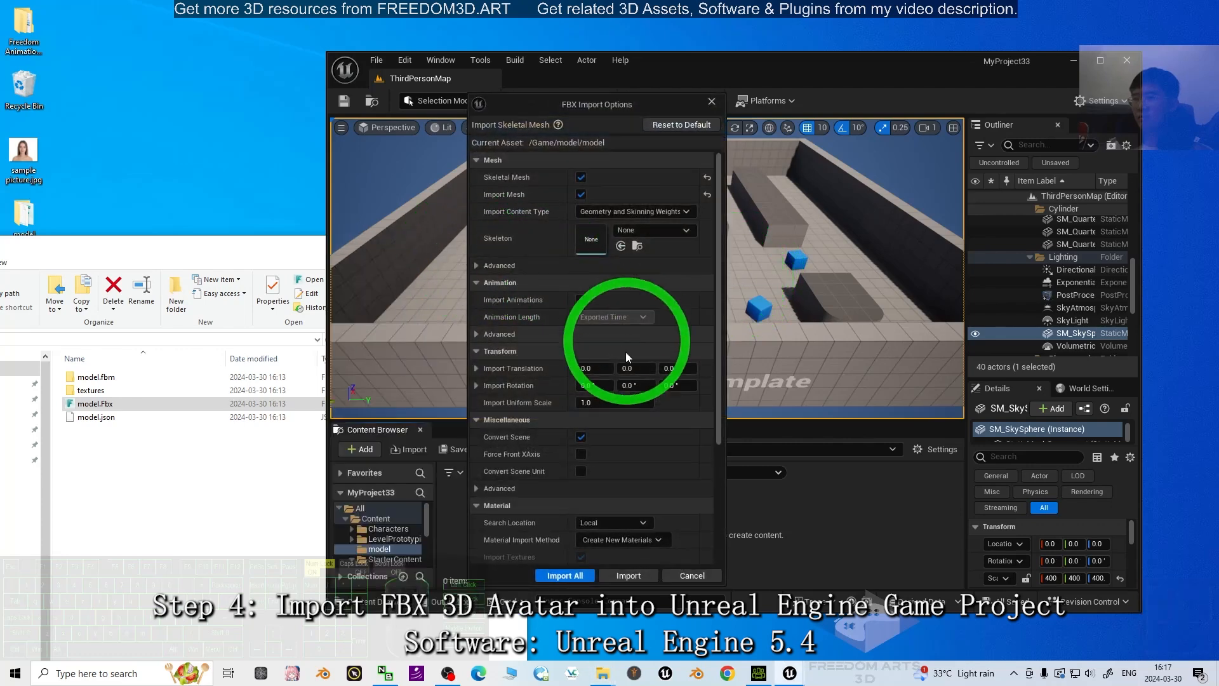
Step: Import all of the FBX as a skeletal mesh with Import Morph Targets enabled, and close the message log
click(494, 266)
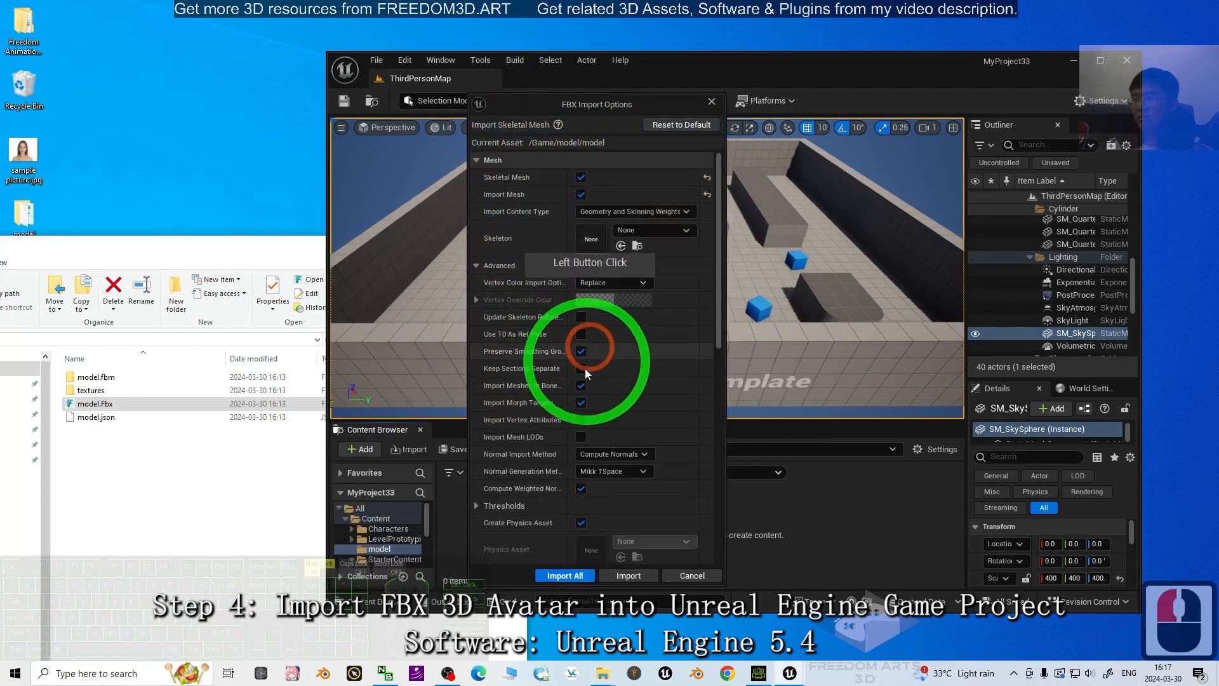
click(582, 404)
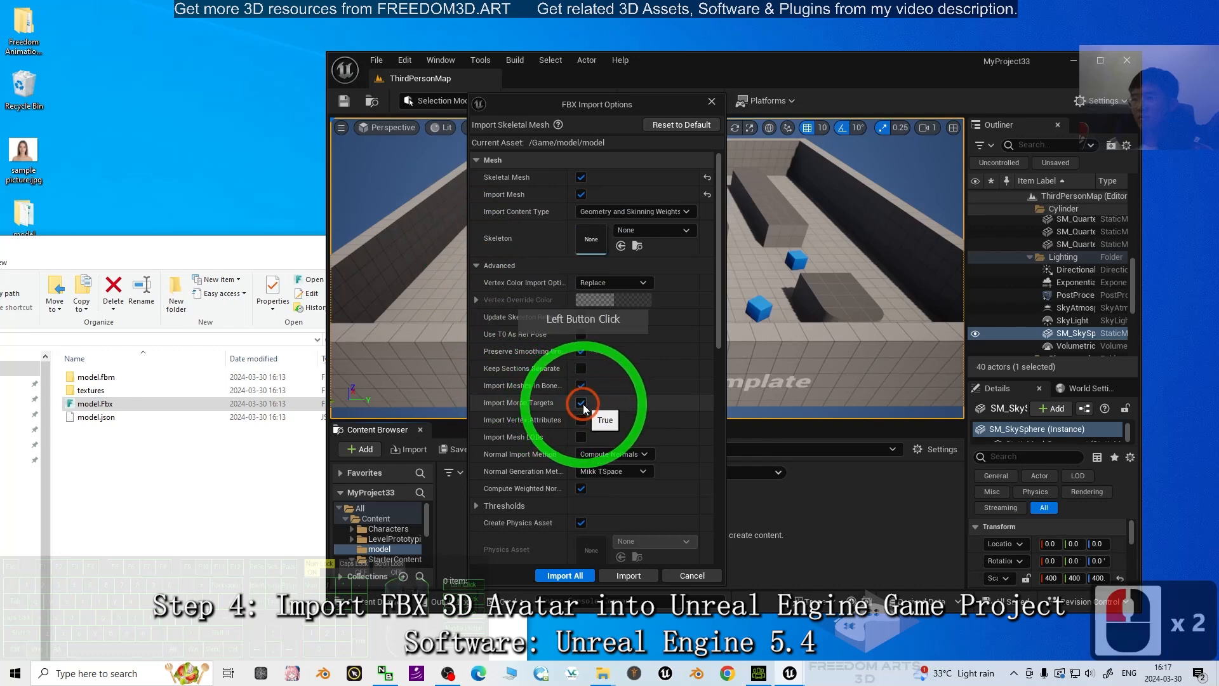
click(477, 266)
click(476, 265)
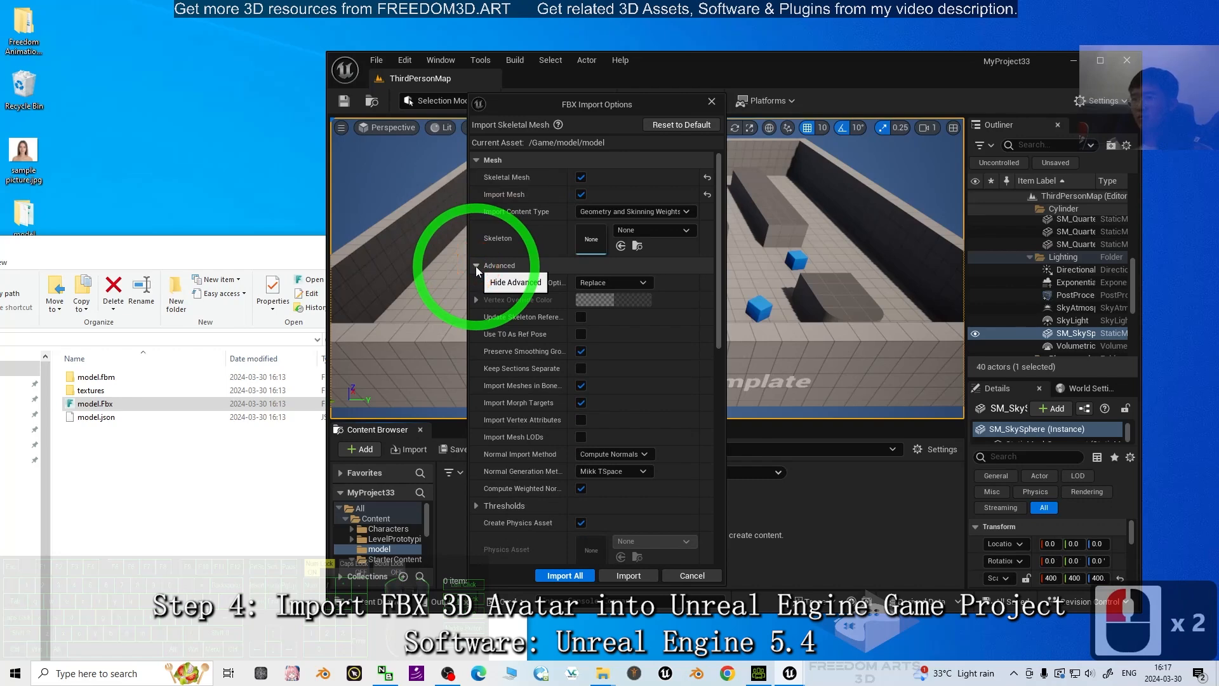
click(475, 265)
click(564, 575)
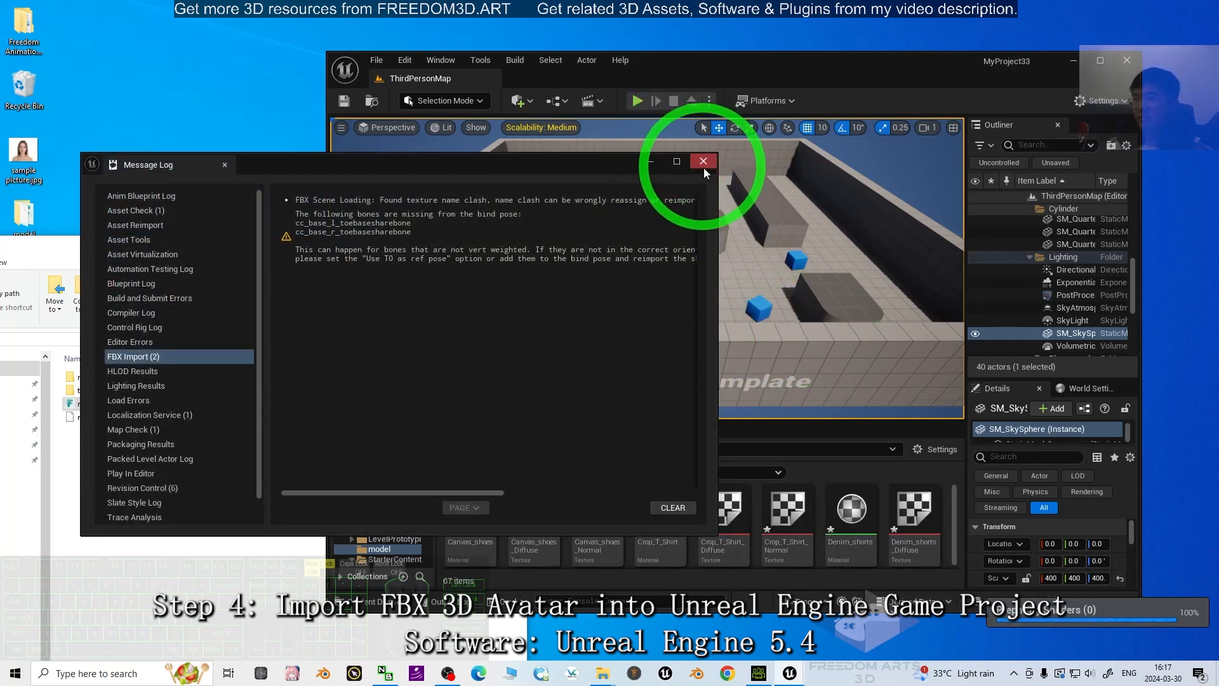
click(702, 158)
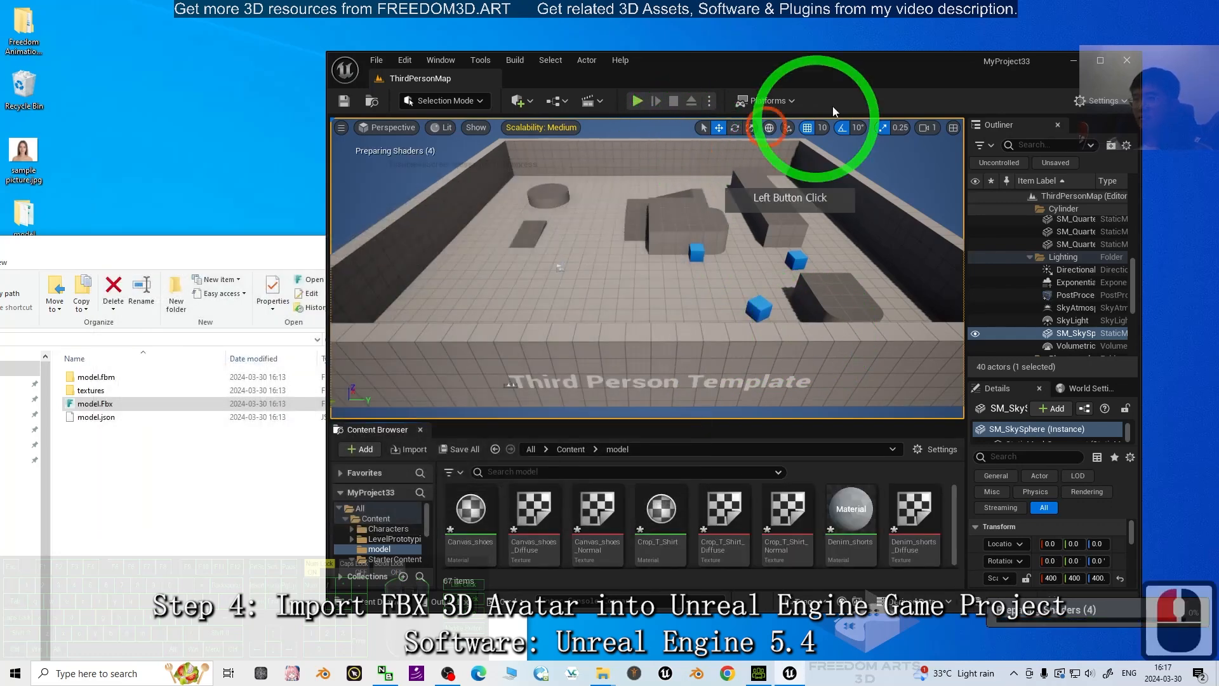
Step: Maximize the editor and create a subfolder named material inside the project's model folder
click(1100, 61)
scroll(486, 504, down, 3)
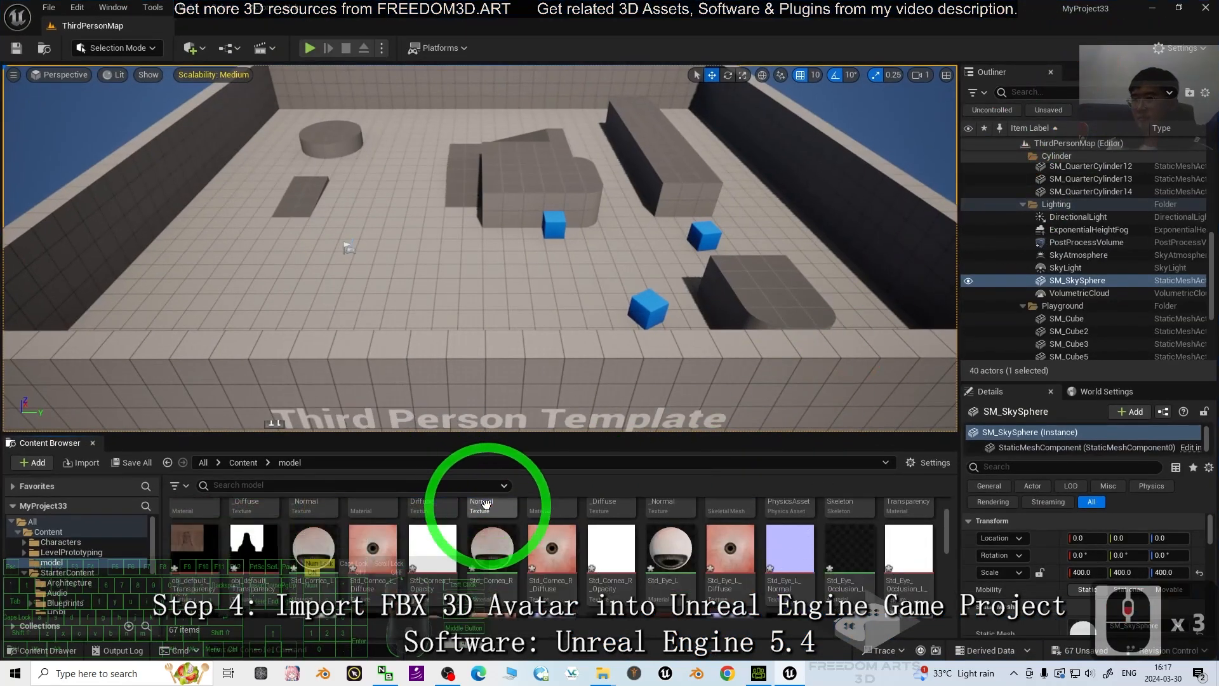
scroll(486, 504, up, 8)
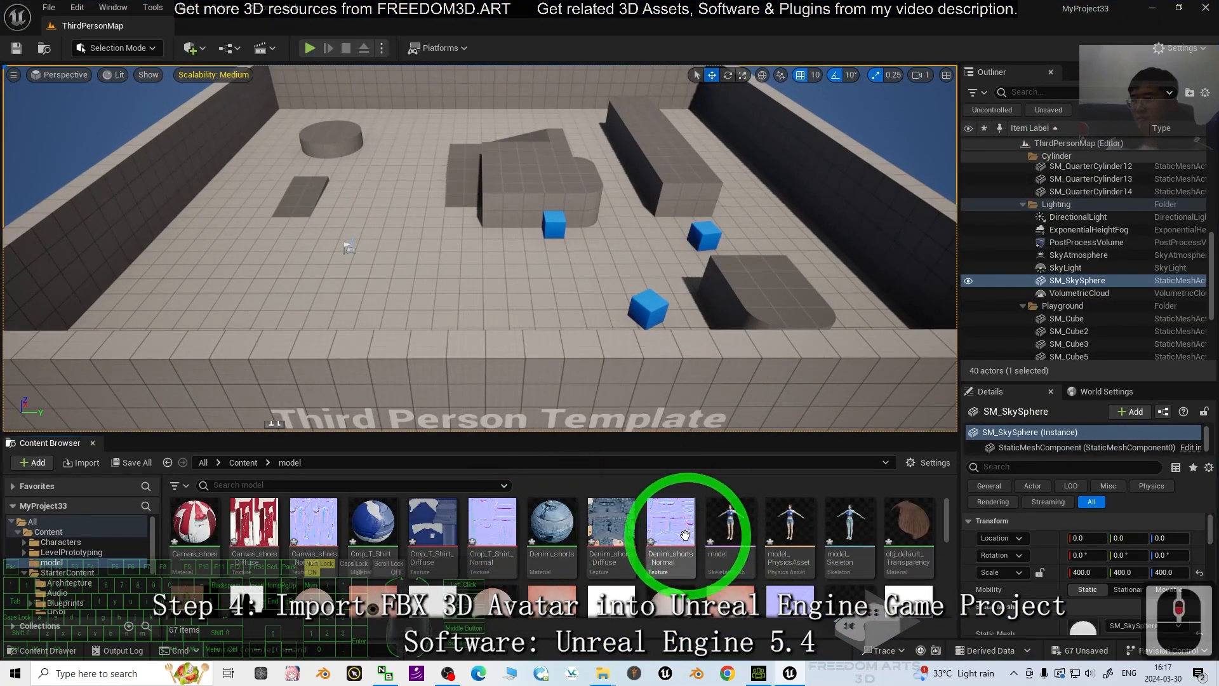
scroll(685, 535, down, 20)
right_click(501, 595)
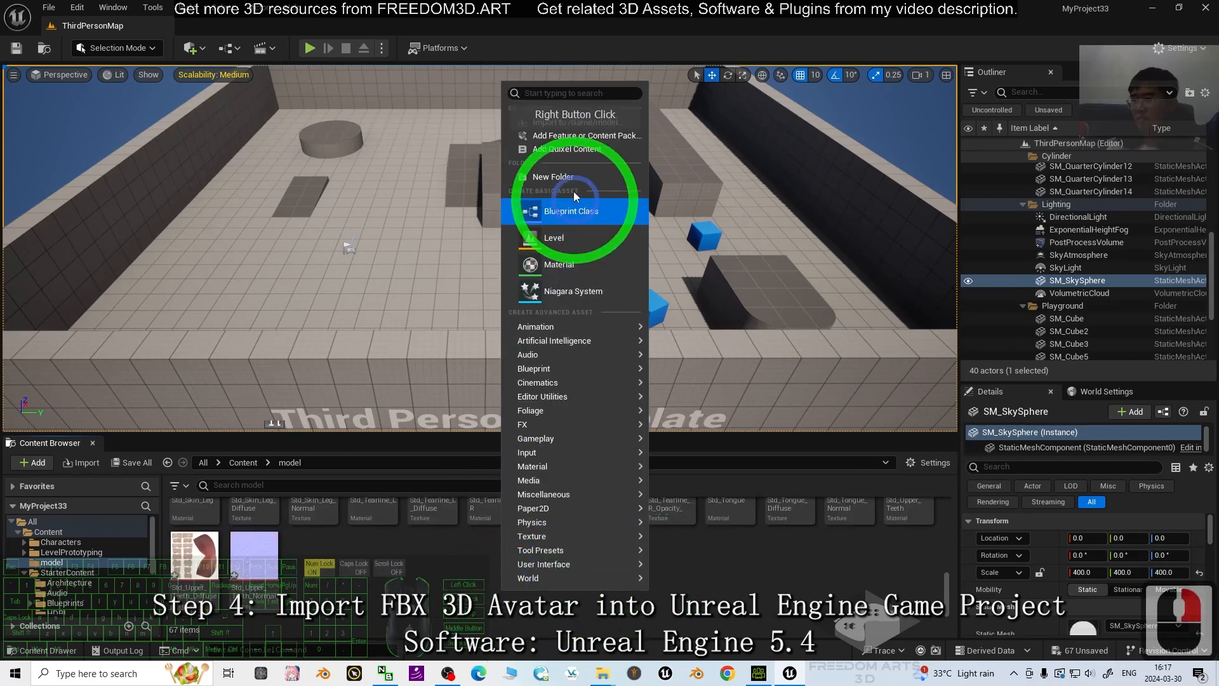
click(538, 179)
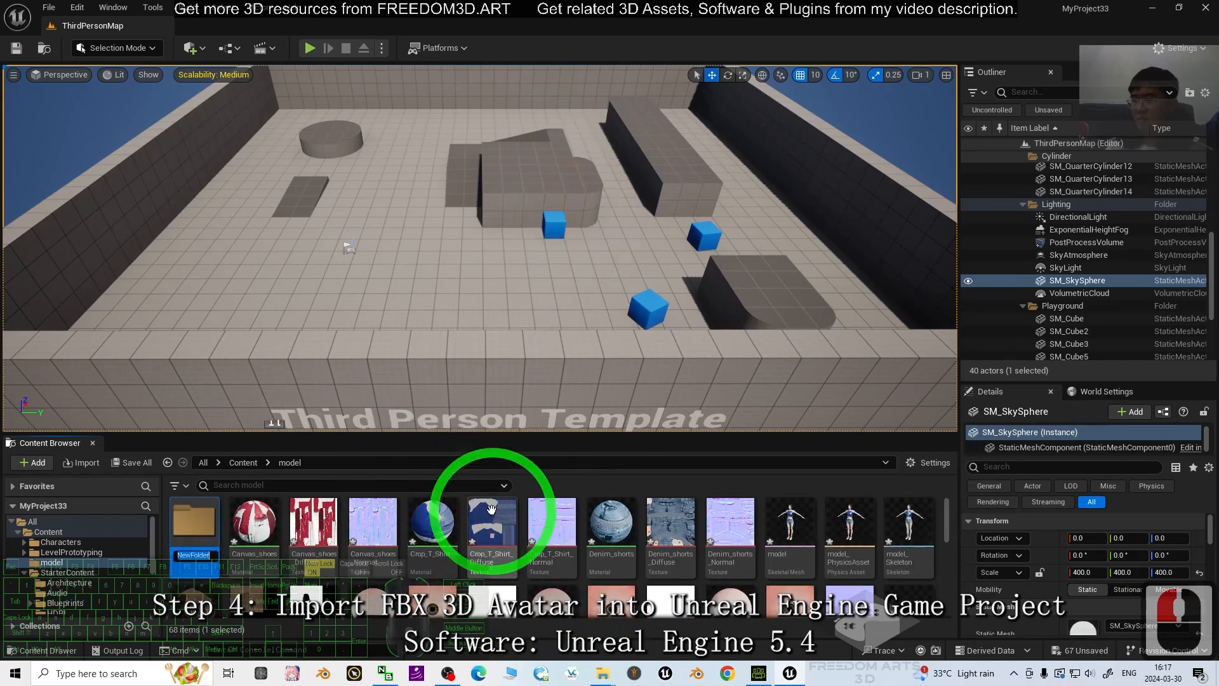
key(Return)
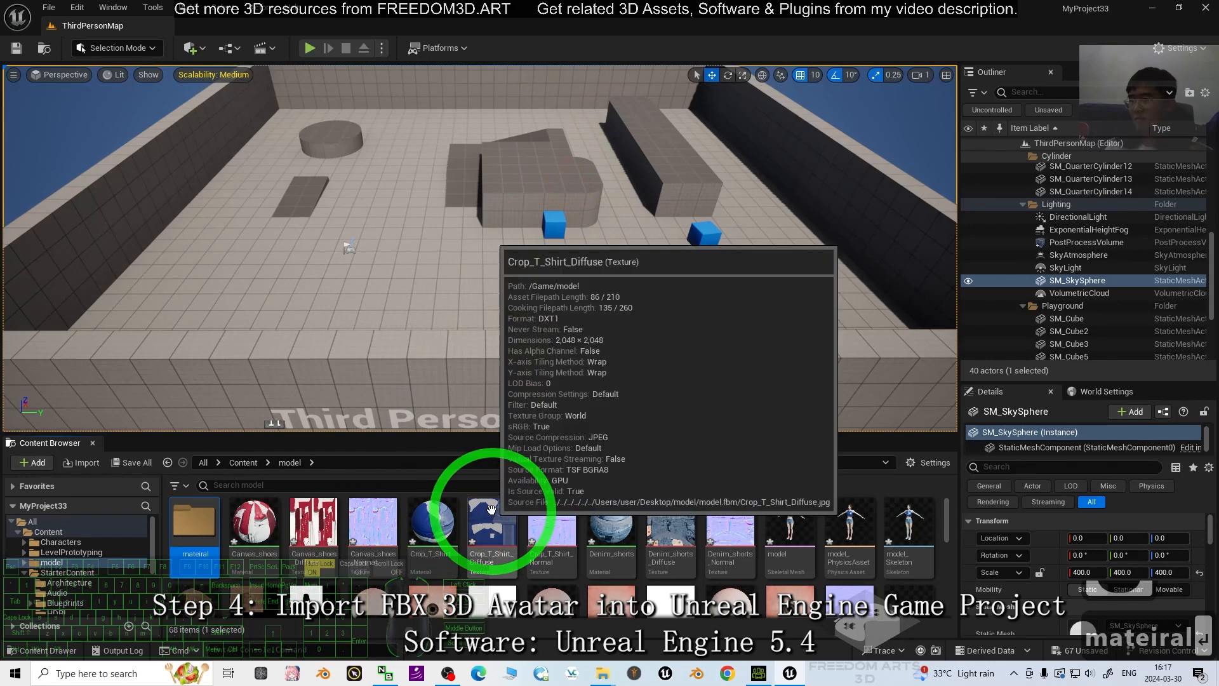
click(212, 550)
key(F2)
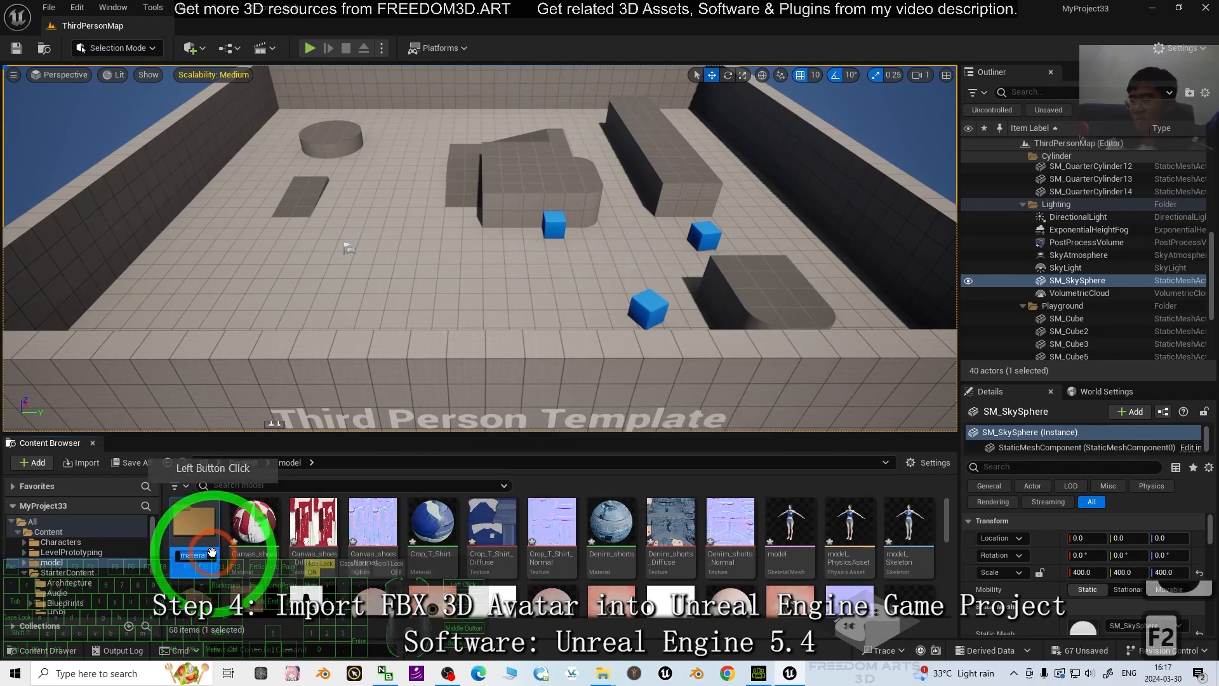
text(material)
Step: Move the canvas shoes, crop T-shirt and denim shorts materials and textures into the material folder
click(257, 521)
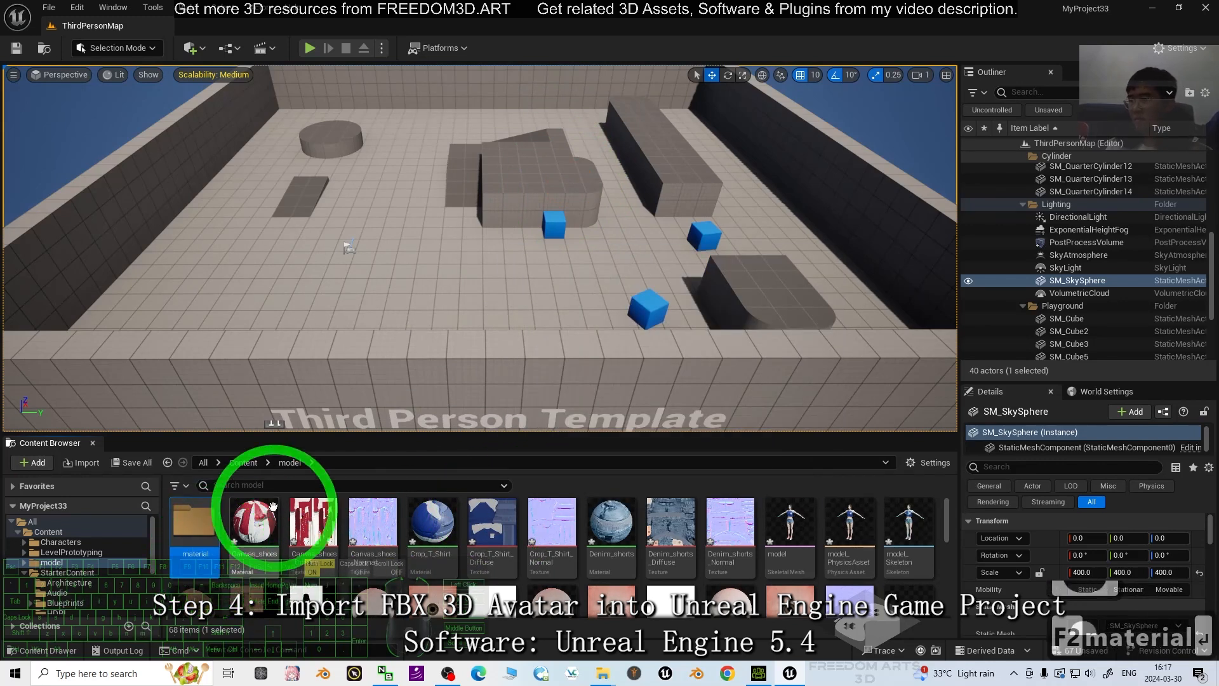
click(766, 546)
shift+click(733, 521)
drag(545, 515, 192, 520)
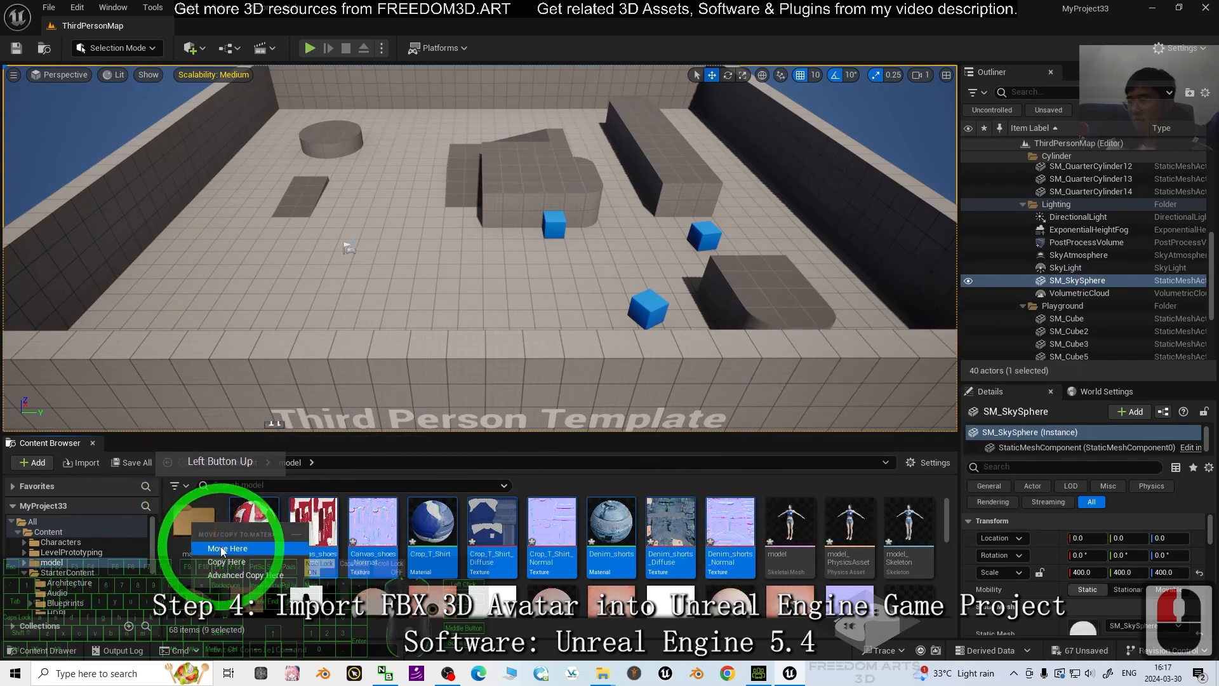
click(213, 544)
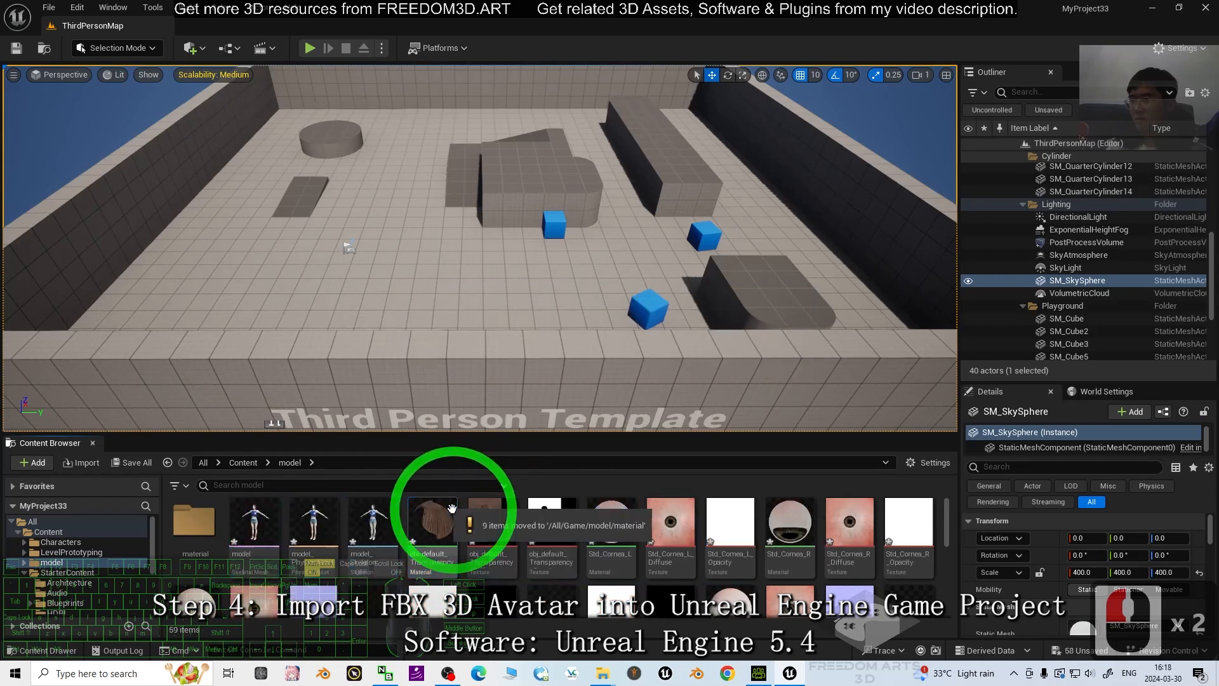
Step: Move the remaining materials and textures, from obj_default_Transparency through Std_Upper_Teeth_Normal, into the material folder
scroll(749, 518, down, 3)
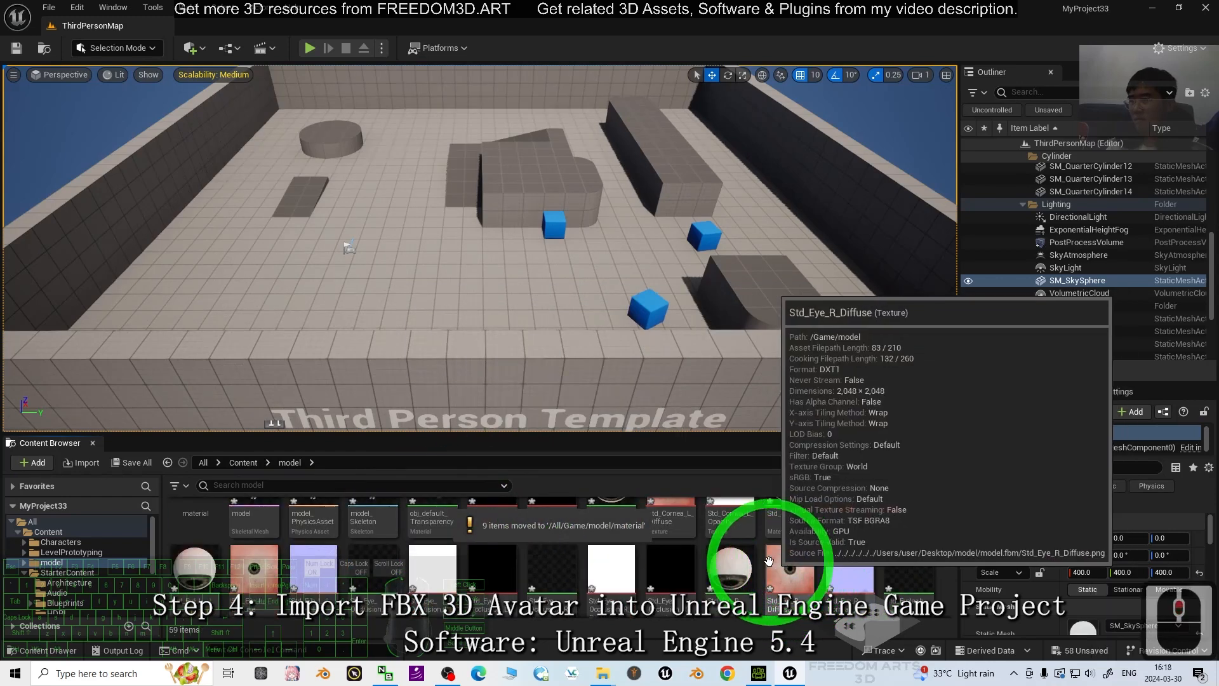
scroll(860, 563, up, 2)
click(433, 533)
click(817, 533)
scroll(833, 538, down, 16)
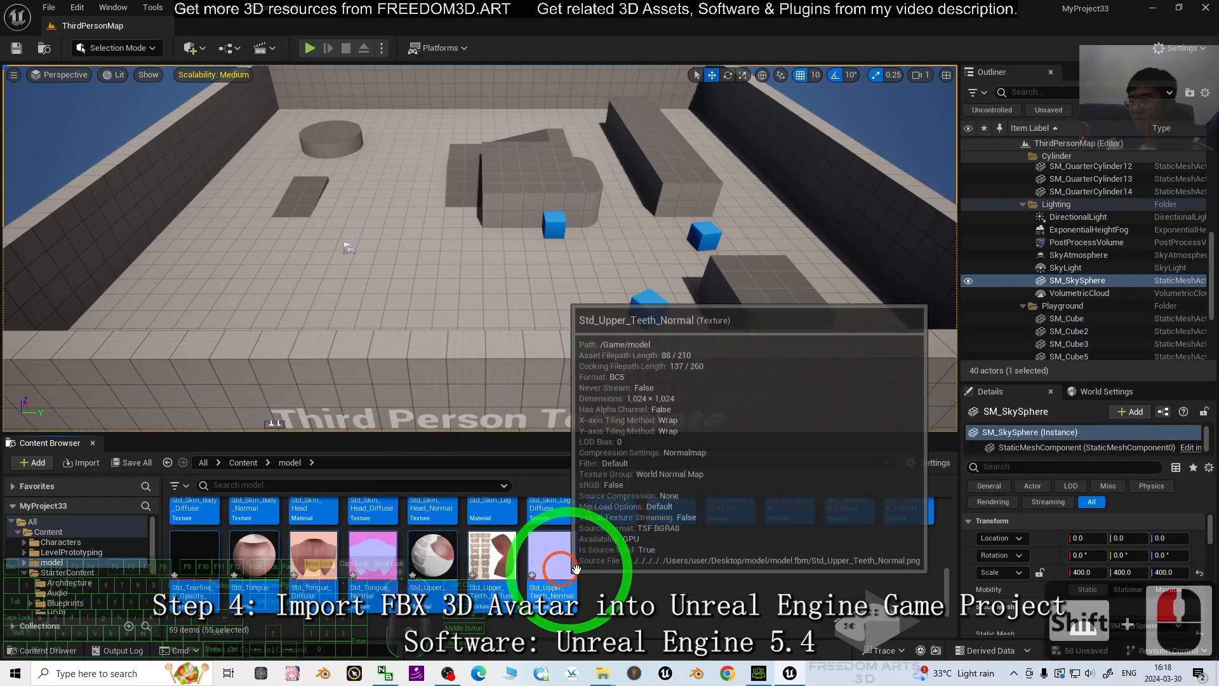
shift+click(576, 576)
scroll(508, 539, up, 17)
drag(438, 527, 191, 527)
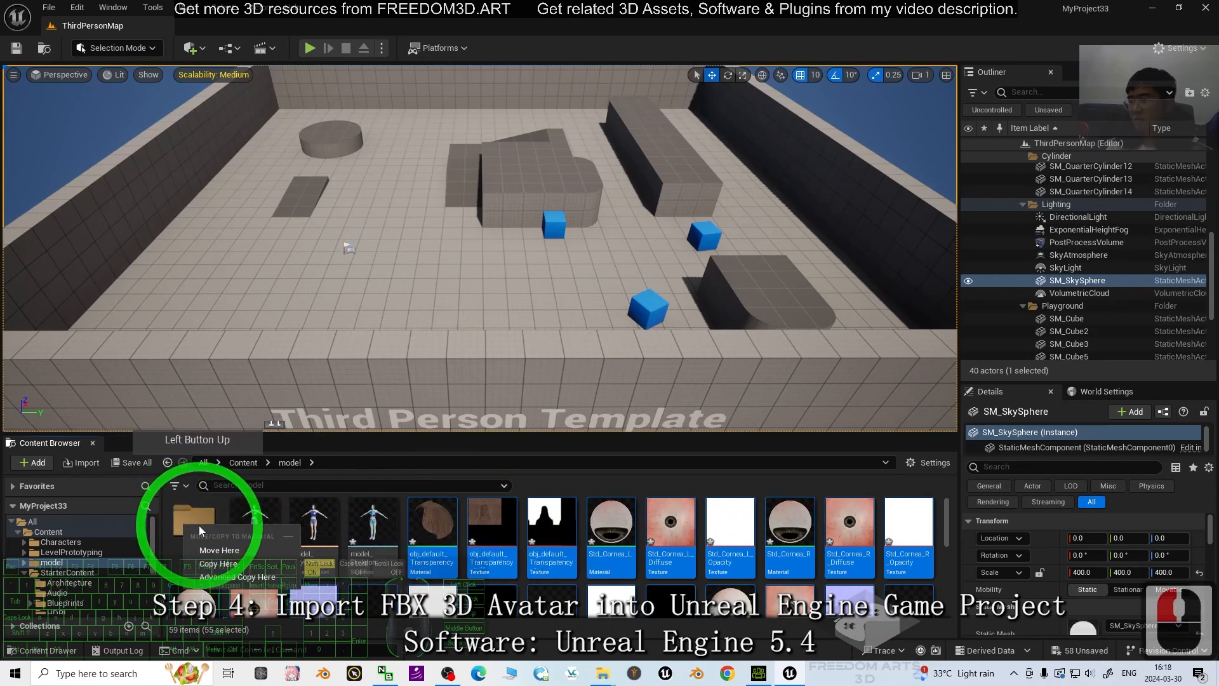
click(219, 551)
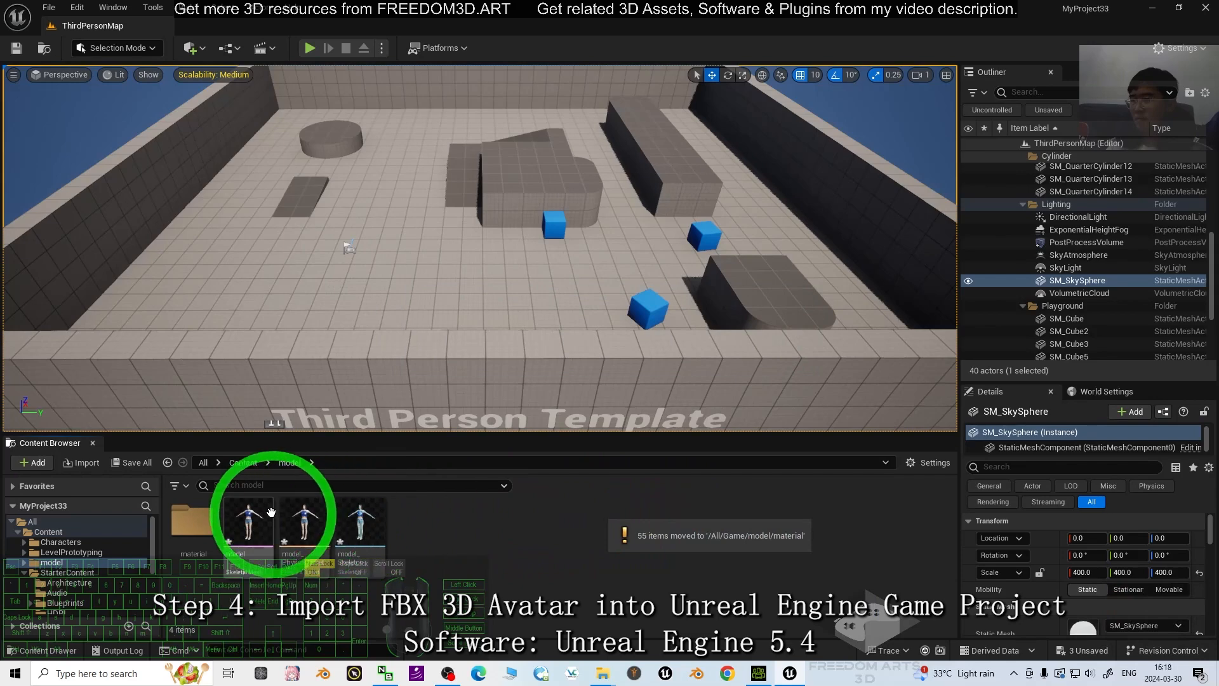
Step: Open the model skeletal mesh and inspect the avatar's face, clothing and body up close and from the side
double_click(249, 515)
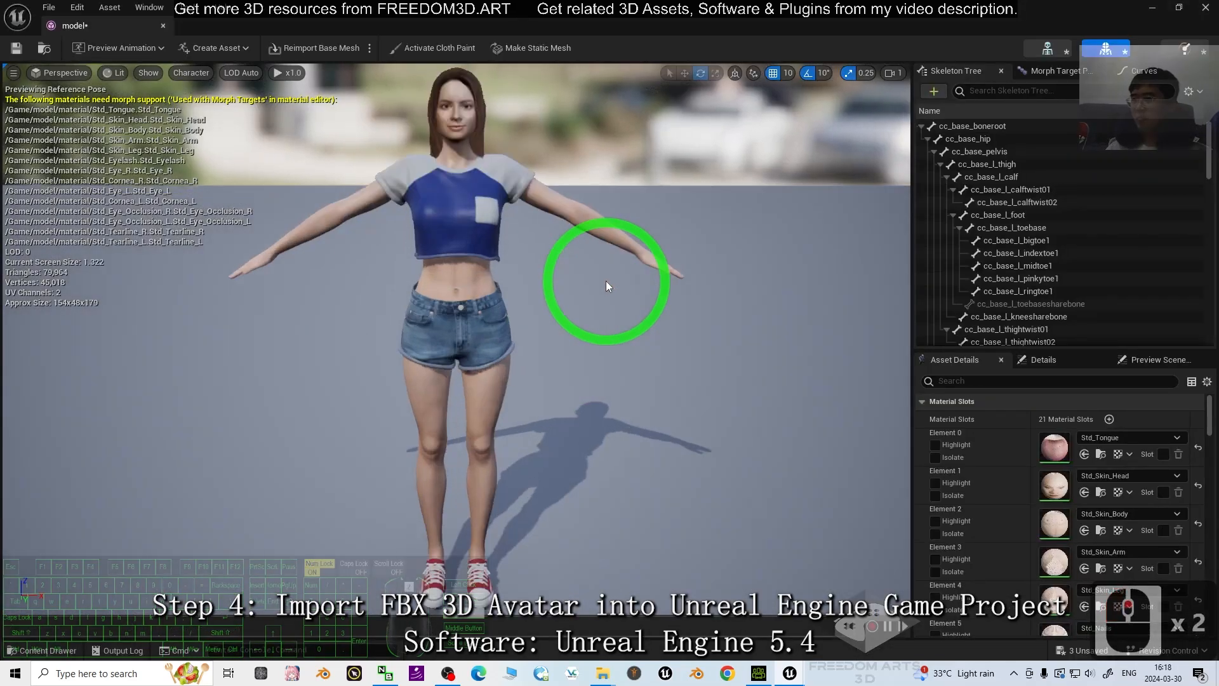
scroll(606, 281, up, 2)
middle_drag(682, 332, 677, 245)
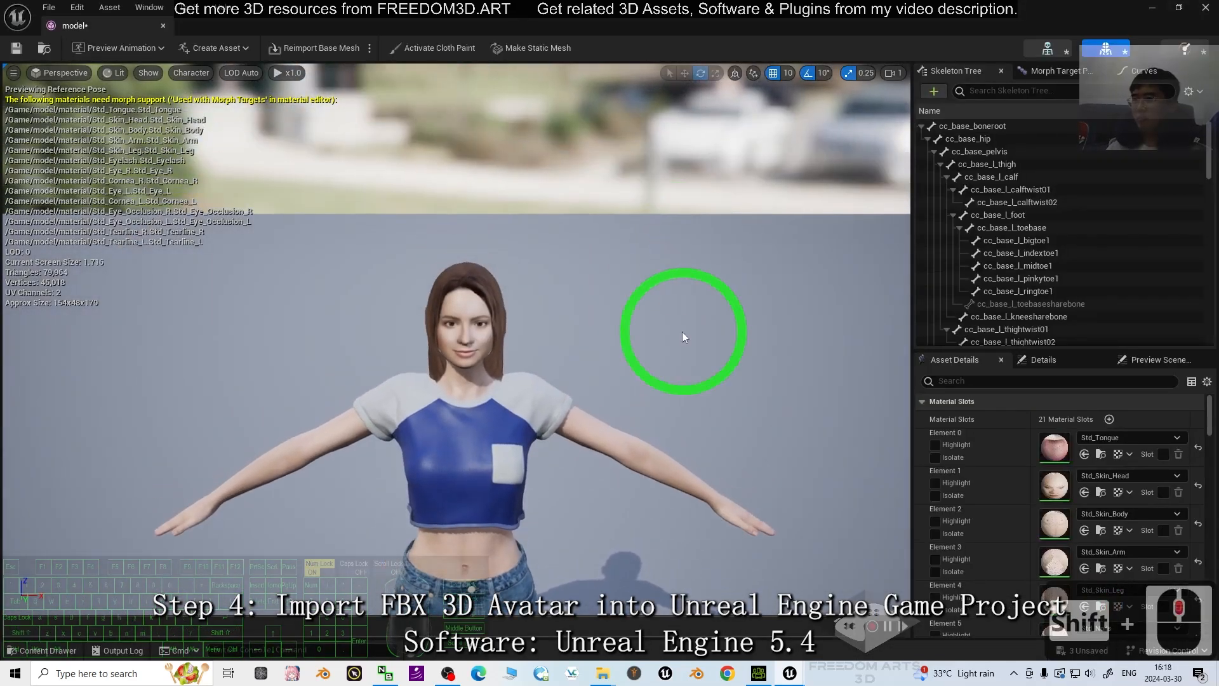
scroll(661, 397, up, 3)
scroll(654, 414, up, 2)
mouse_move(654, 414)
middle_down()
mouse_move(639, 436)
mouse_move(652, 437)
middle_up()
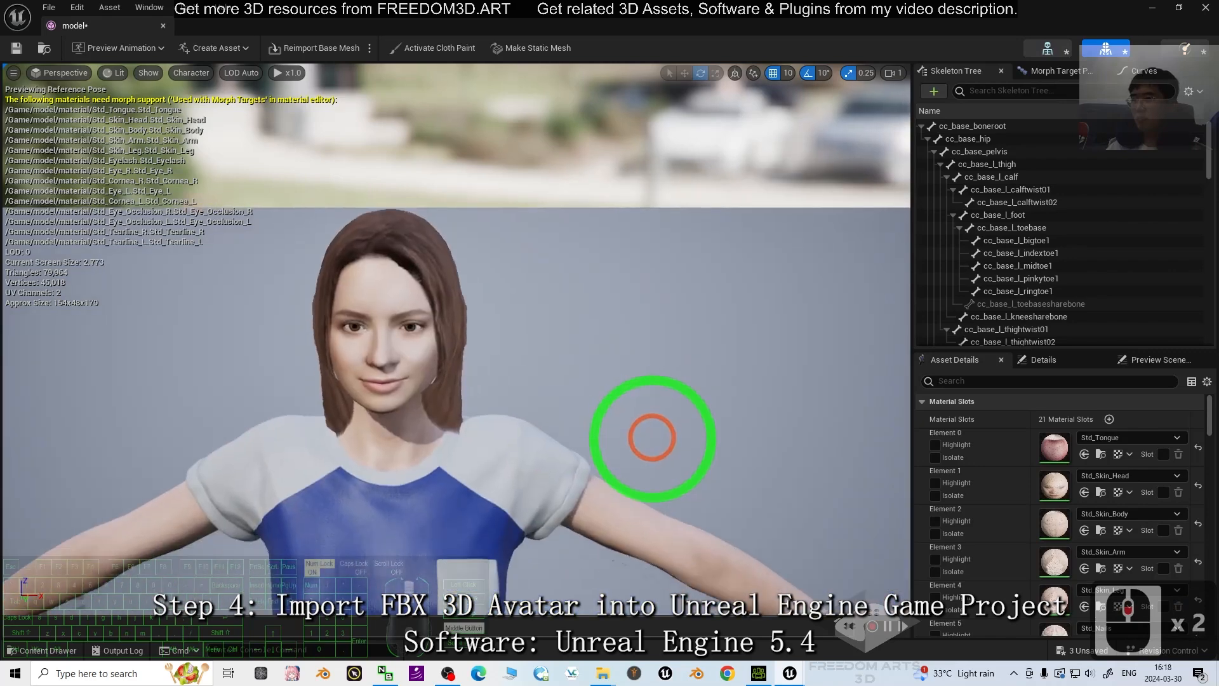
scroll(652, 438, down, 2)
drag(718, 480, 718, 551)
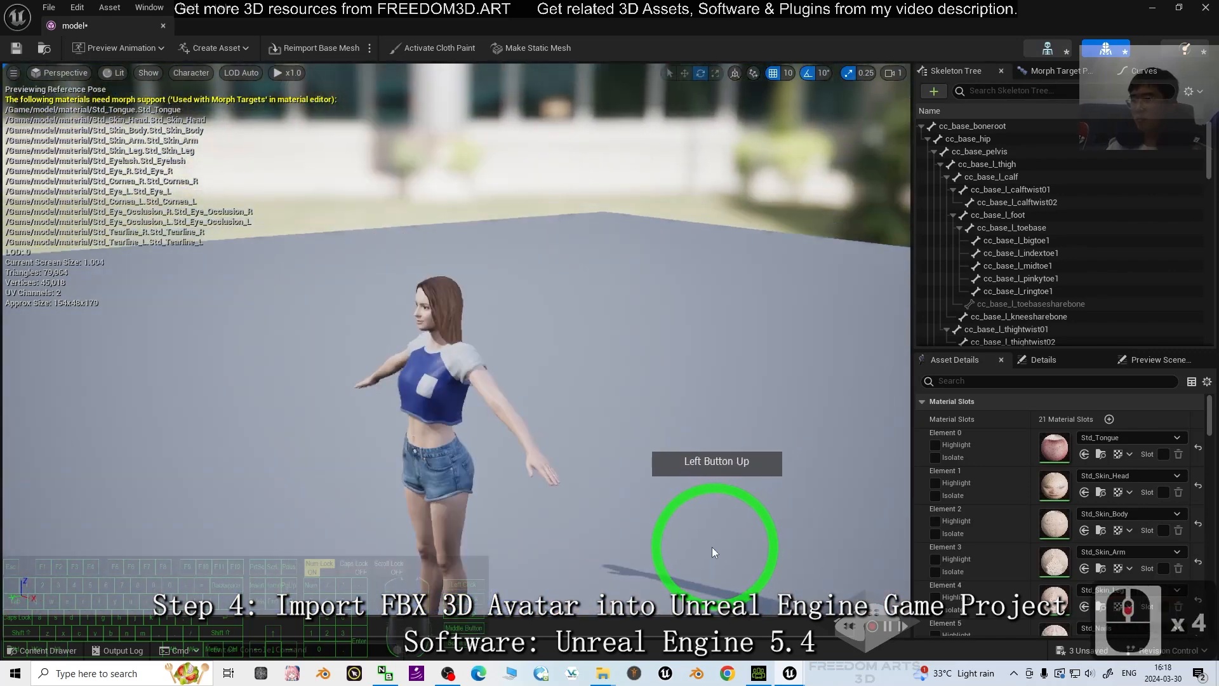
Step: Inspect the avatar's front and full body, then close the skeletal mesh editor
alt+drag(519, 551, 523, 454)
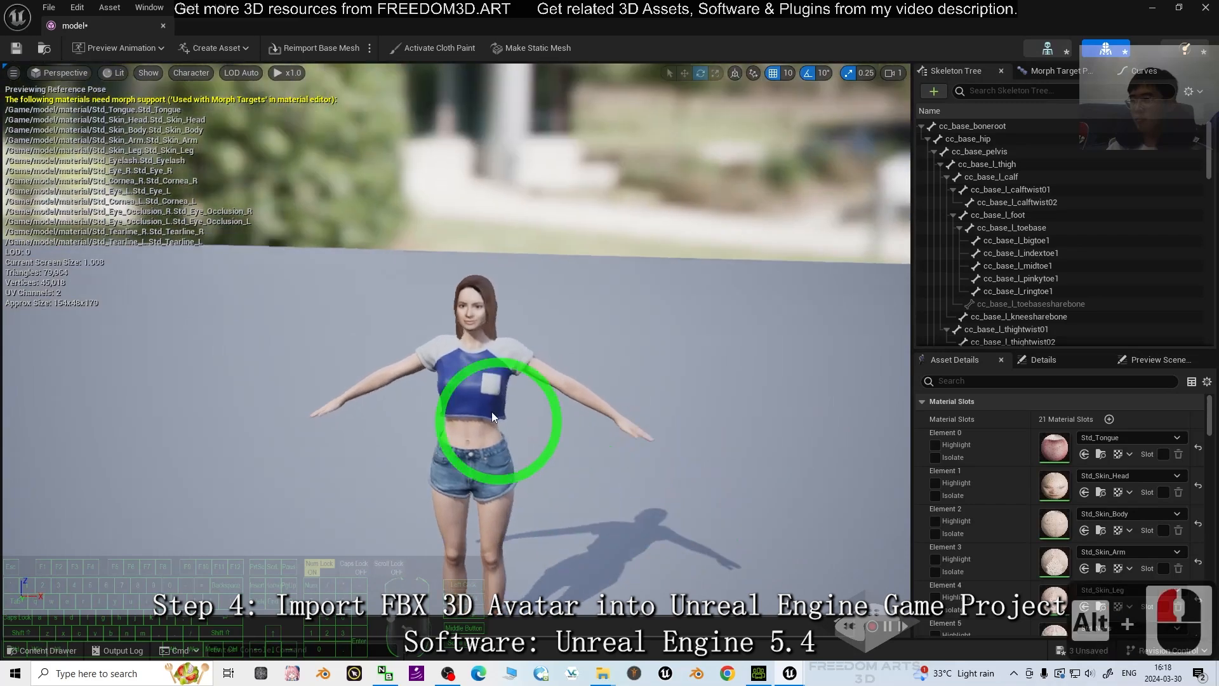
scroll(525, 380, up, 3)
scroll(657, 486, down, 2)
alt+drag(647, 513, 530, 381)
alt+drag(725, 294, 635, 336)
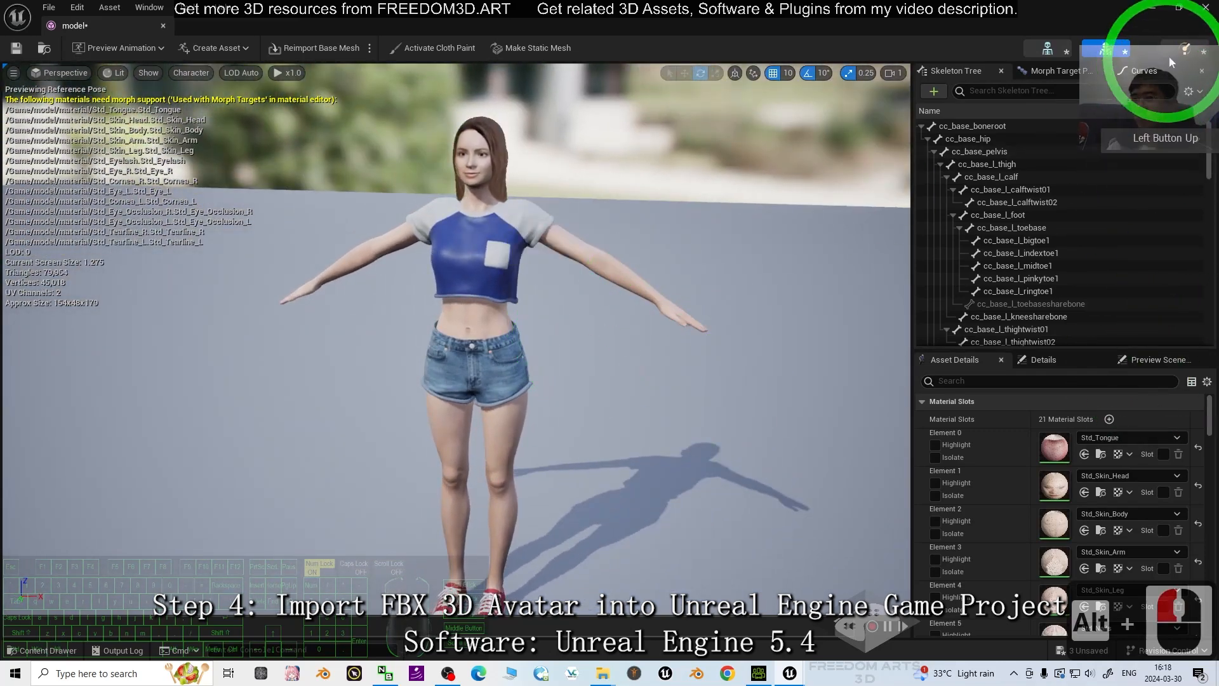
click(1204, 8)
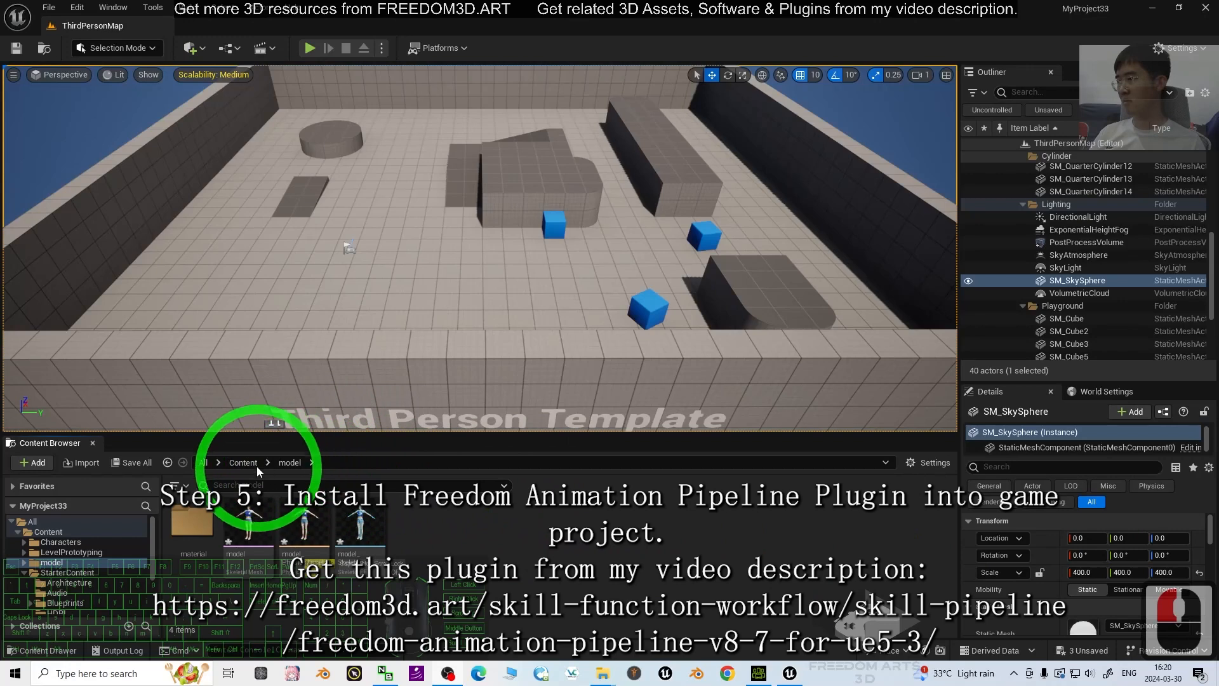
Step: Open the project's Content folder on disk in File Explorer, starting from the Characters folder, and move its window aside
click(243, 463)
click(326, 502)
click(490, 521)
right_click(493, 538)
right_click(781, 550)
click(406, 483)
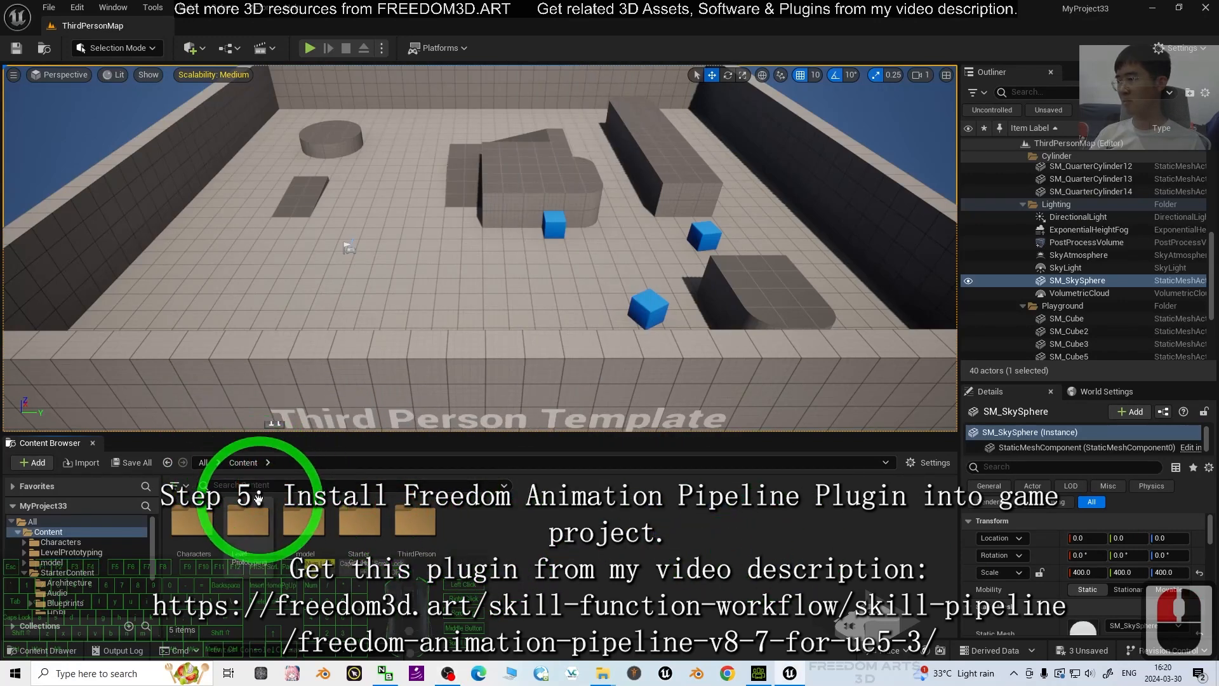
right_click(208, 516)
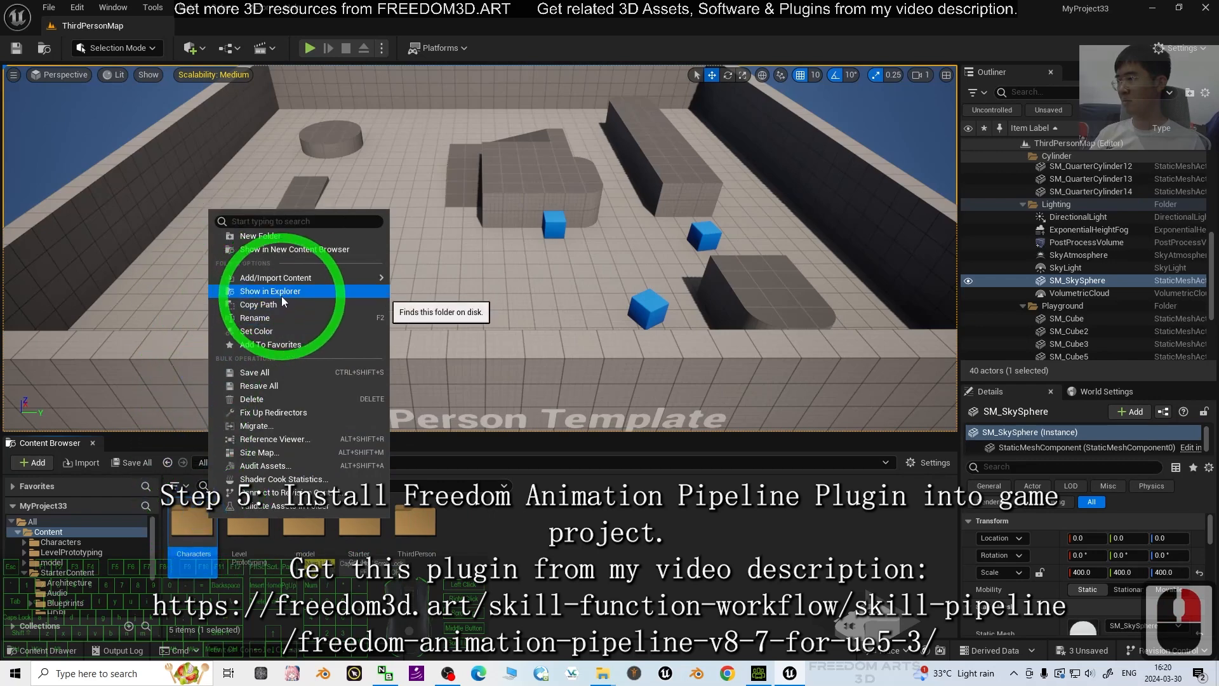
click(305, 298)
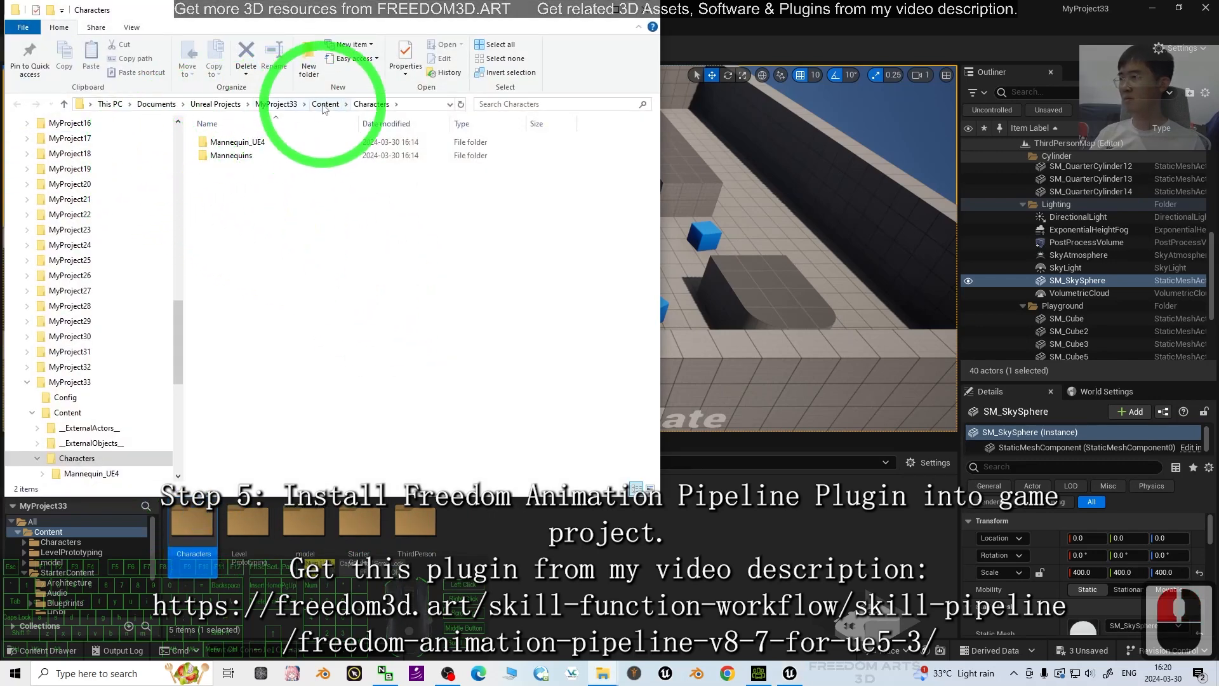
click(325, 104)
drag(317, 10, 1071, 81)
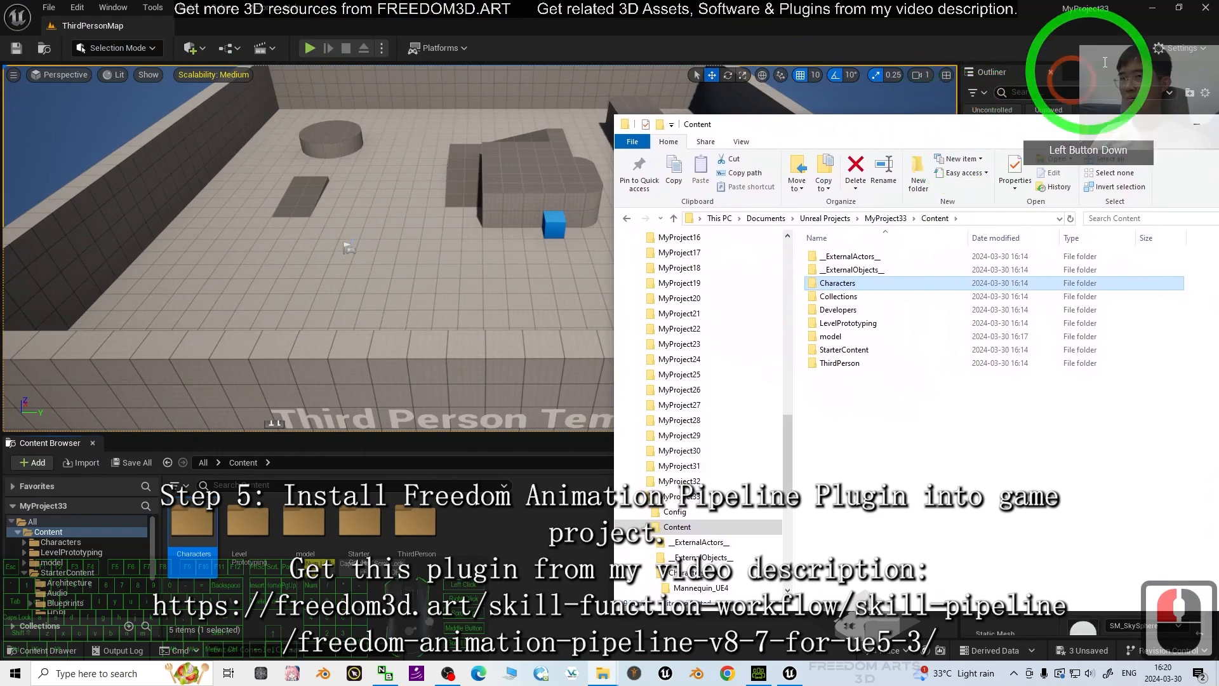
Step: Copy the 00_Freedom_Animation_Pipeline folder from the Freedom Animation Pipeline folder on the desktop into MyProject33's Content folder
click(1151, 7)
drag(353, 264, 521, 219)
click(683, 175)
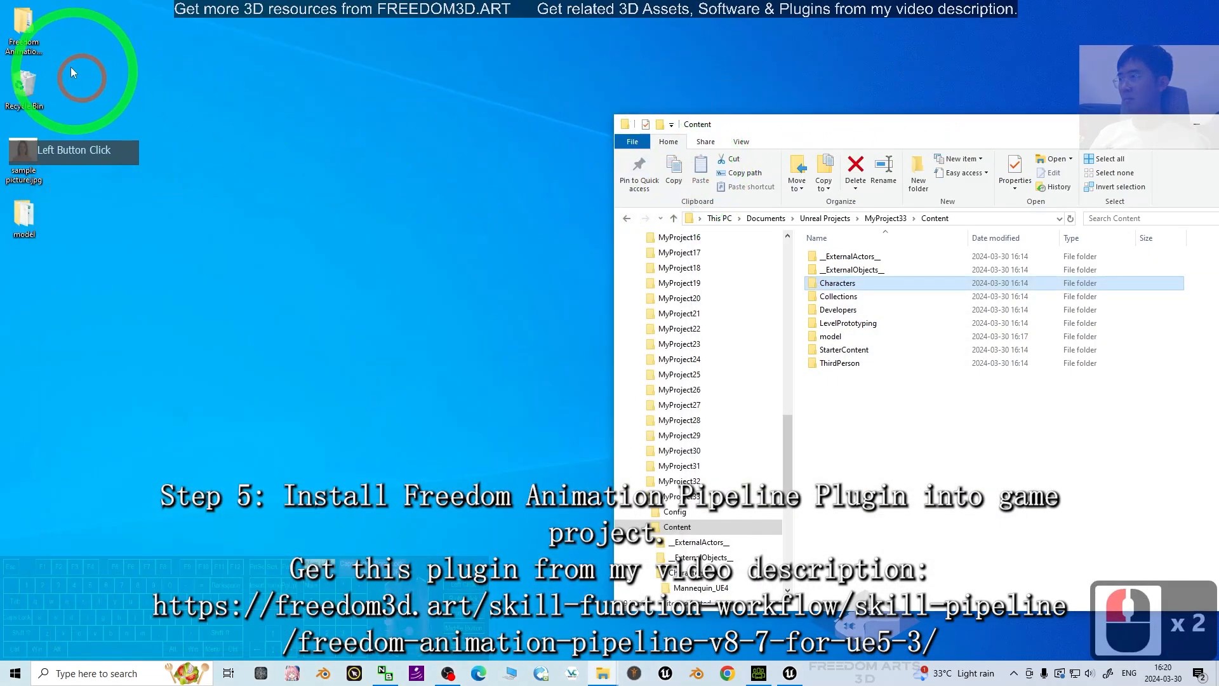
double_click(24, 28)
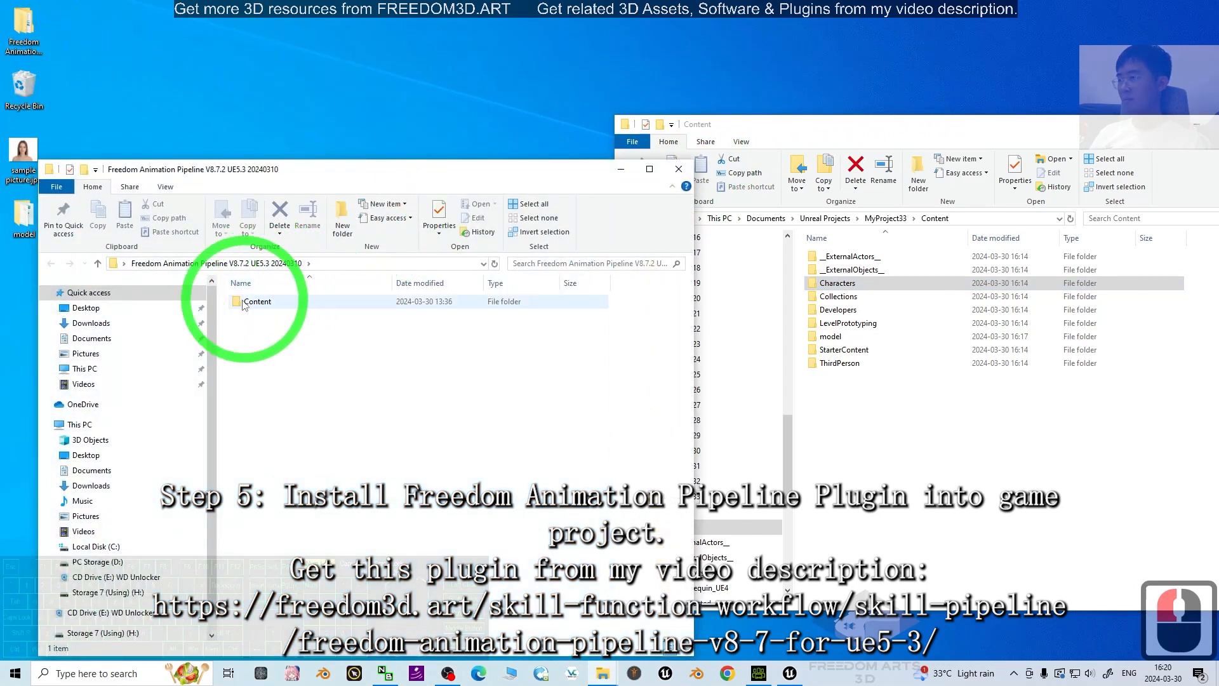
double_click(250, 301)
click(271, 302)
key(ctrl+c)
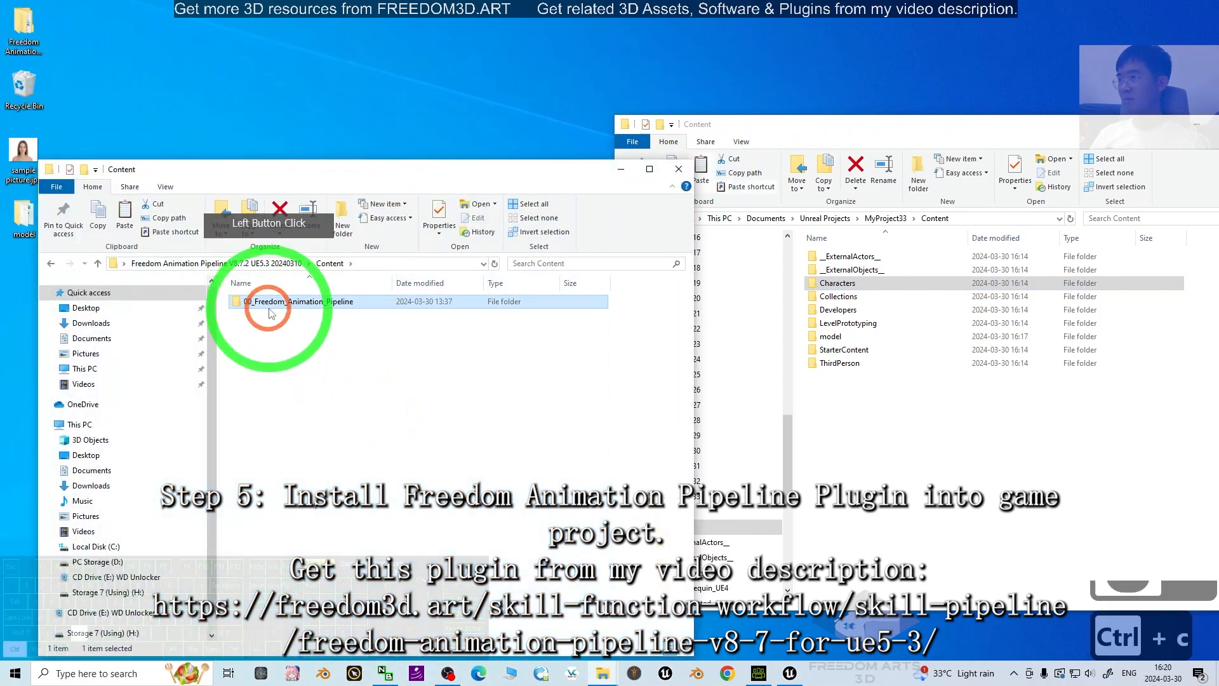
click(852, 445)
key(ctrl+v)
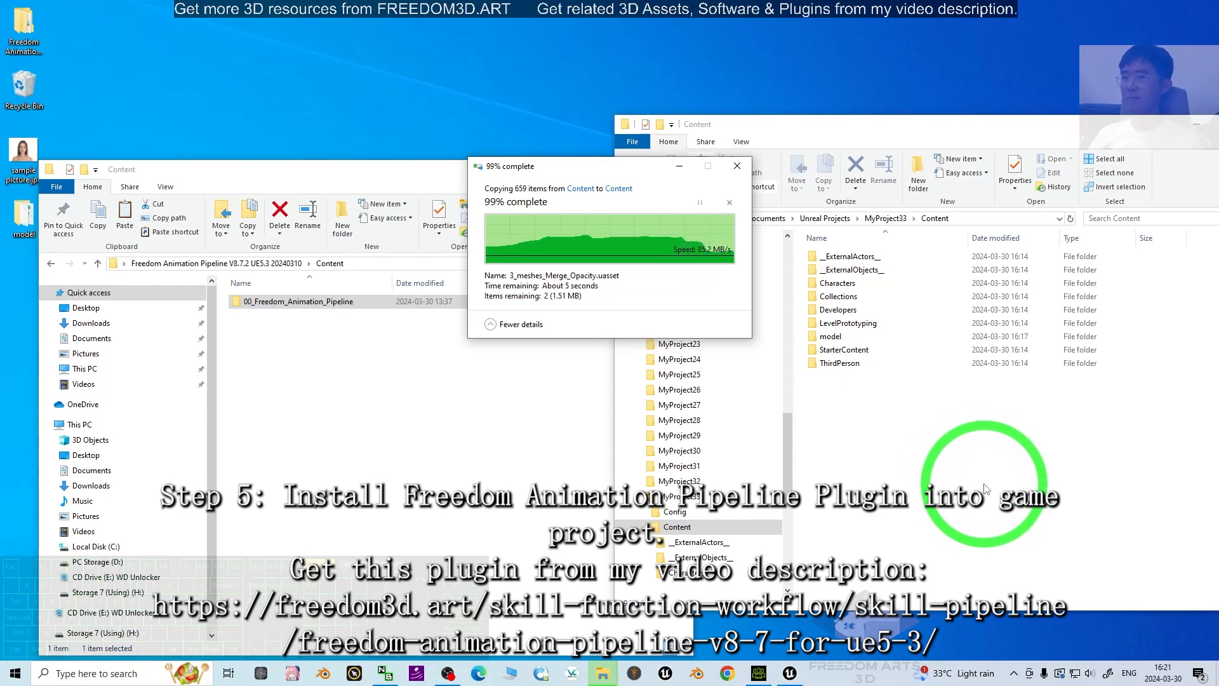
Step: Clear away both File Explorer windows and switch back to Unreal Engine
drag(896, 144, 641, 174)
click(949, 159)
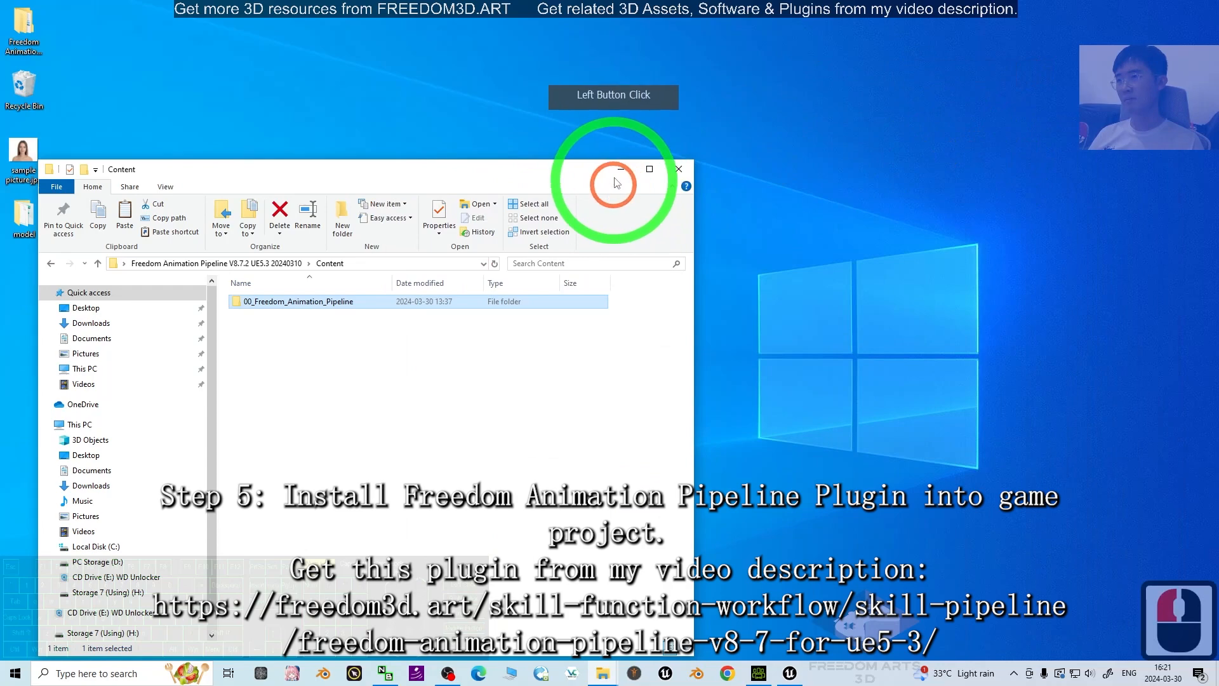
click(620, 169)
click(814, 619)
click(790, 675)
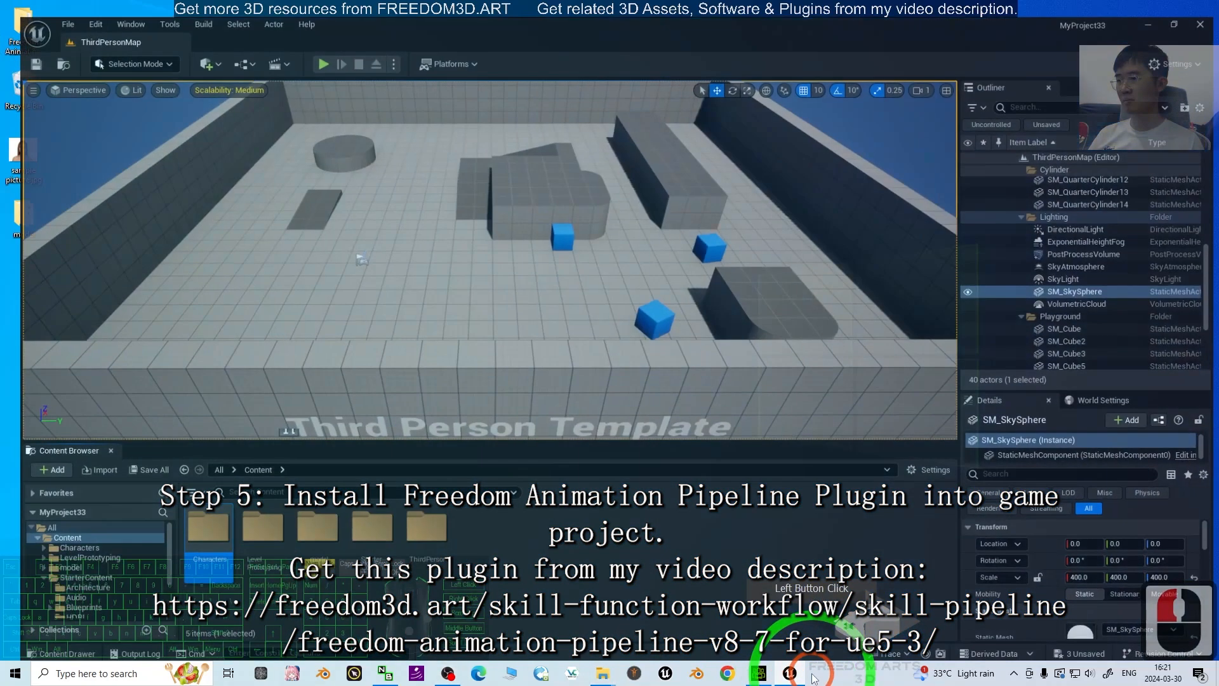
click(550, 561)
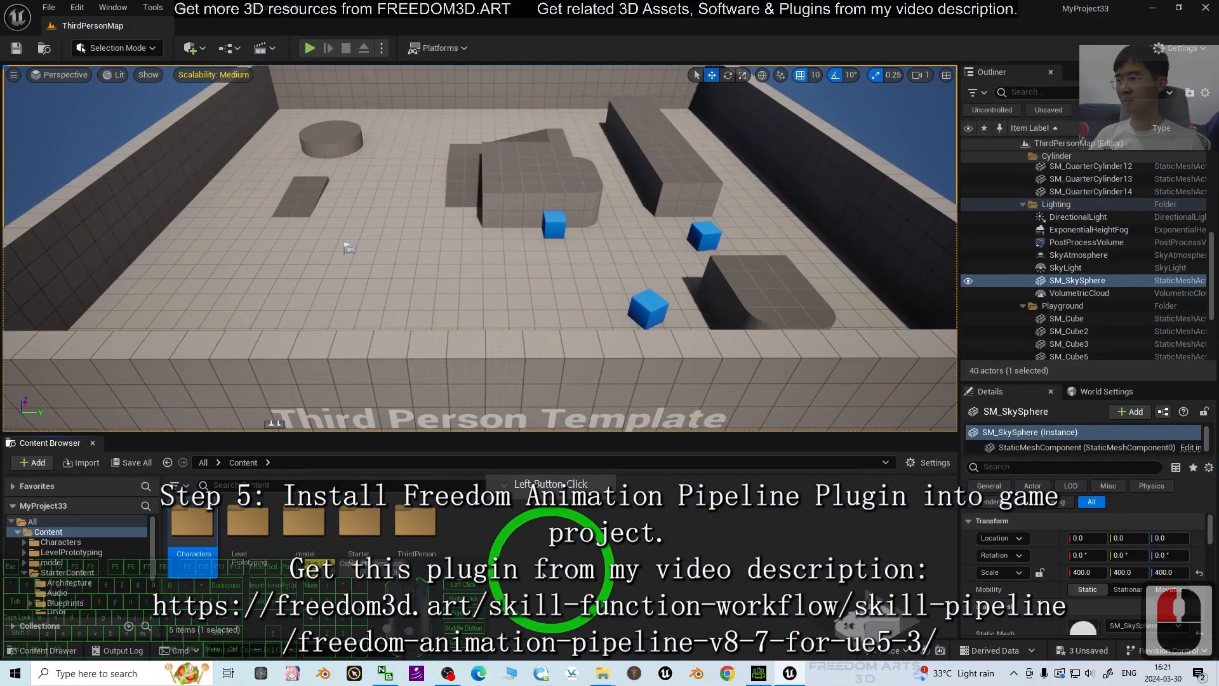
Step: Check the subfolders inside 00_Freedom_Animation_Pipeline and return to the Content folder
click(245, 462)
click(415, 524)
click(245, 513)
click(198, 523)
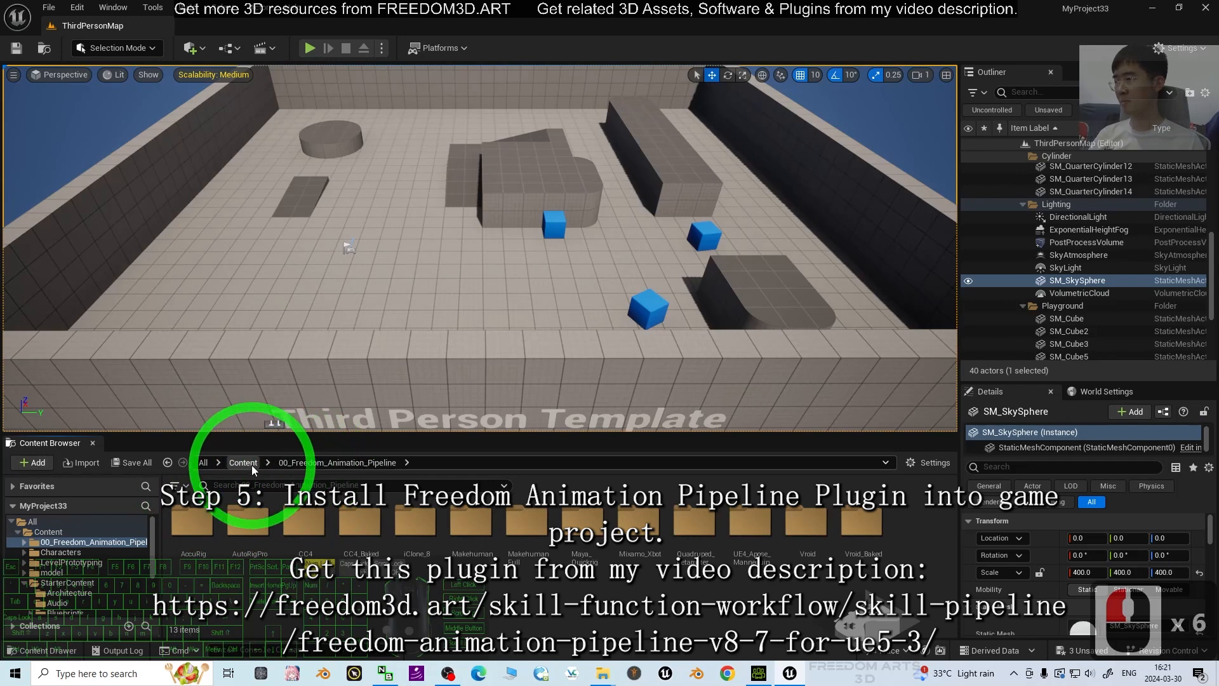
click(243, 463)
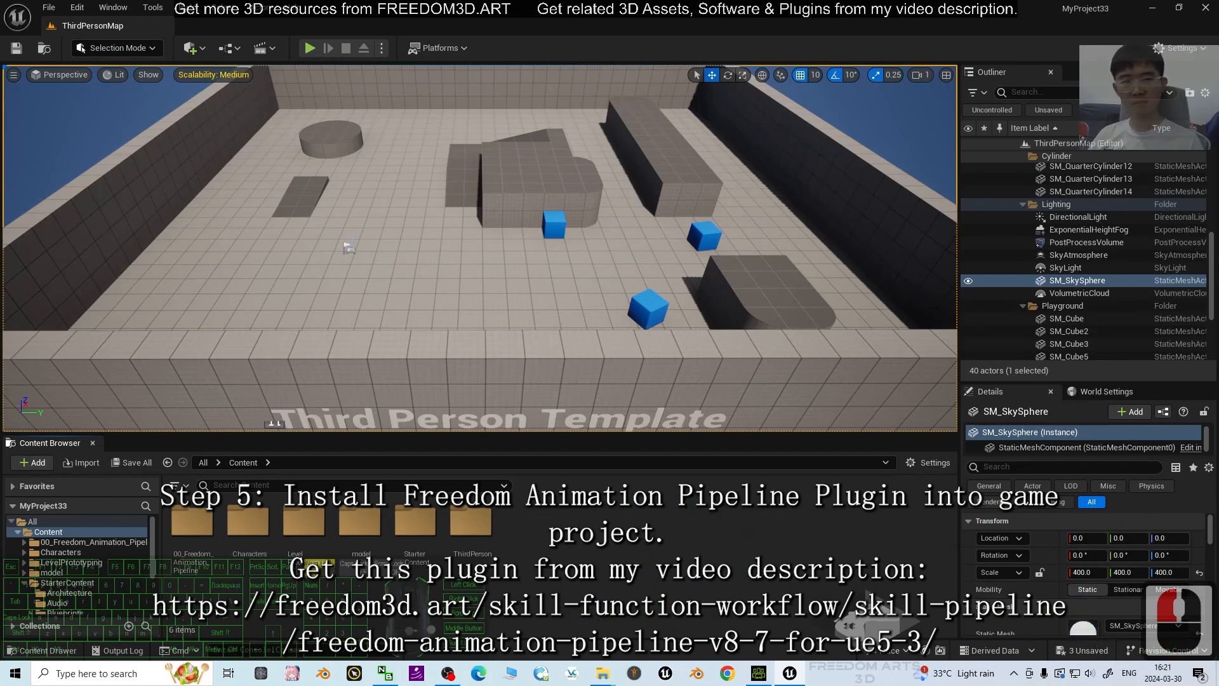
Step: Open the CC4_Baked folder inside 00_Freedom_Animation_Pipeline
double_click(207, 523)
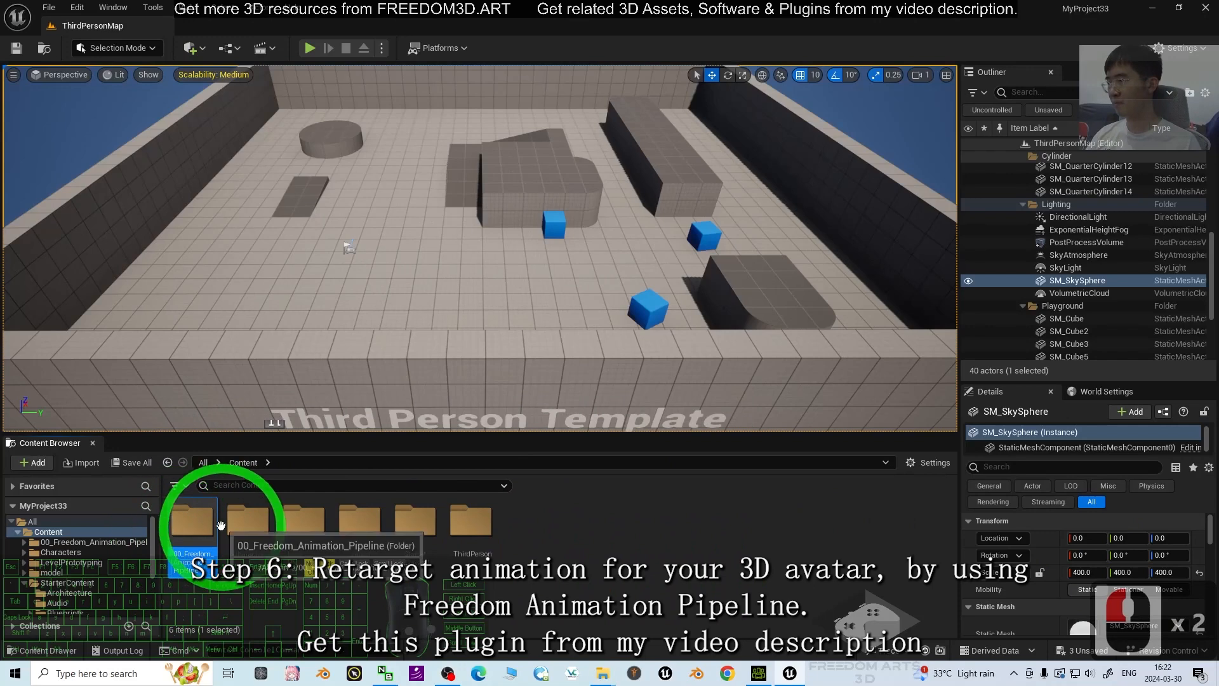
double_click(196, 524)
click(419, 527)
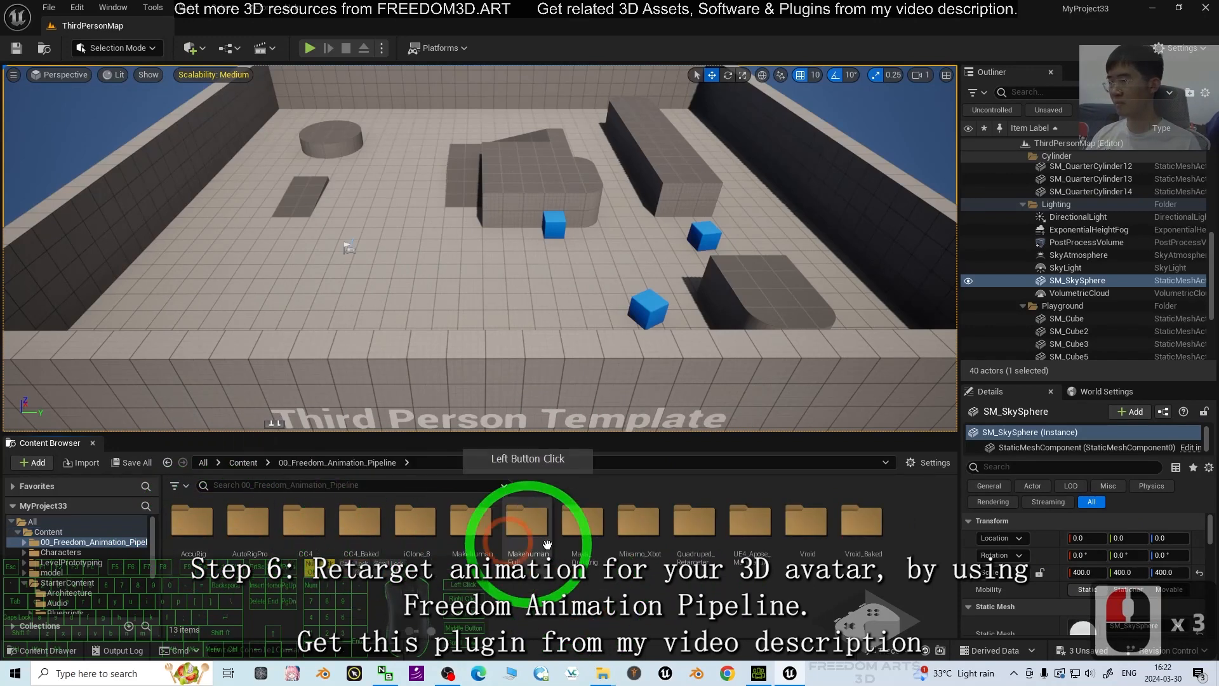
double_click(360, 522)
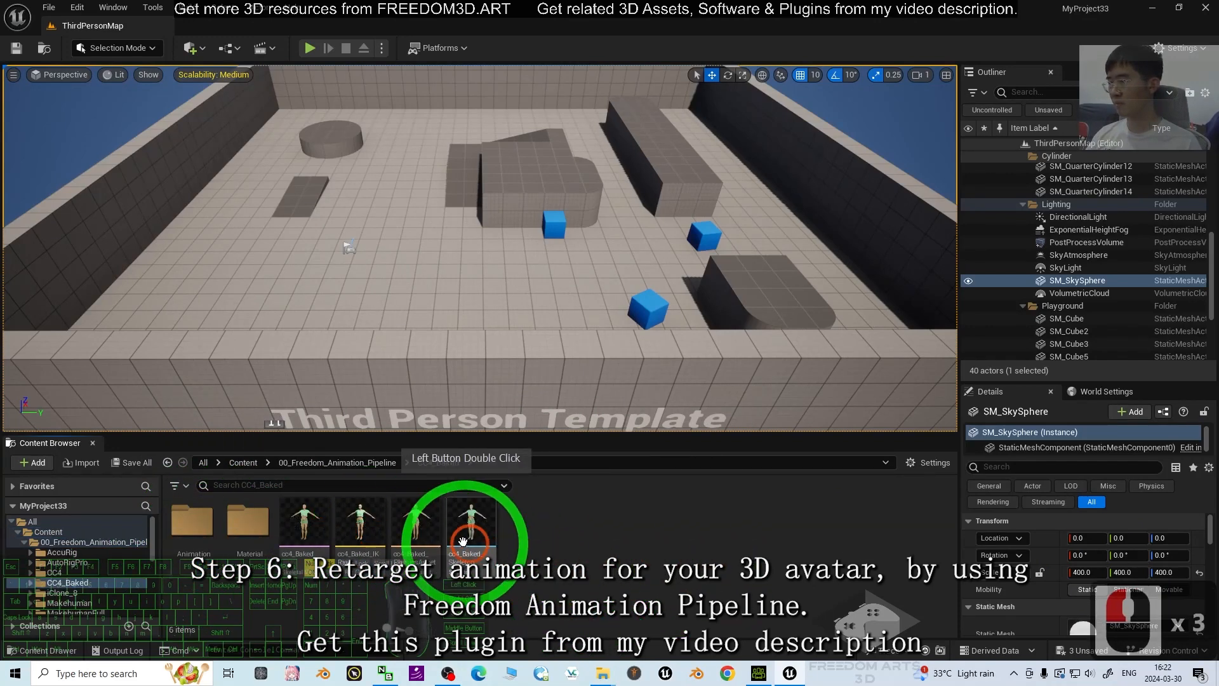
Step: Duplicate the CC4_Baked IK Rig and name the copy model_IKRig1
click(360, 524)
right_click(360, 524)
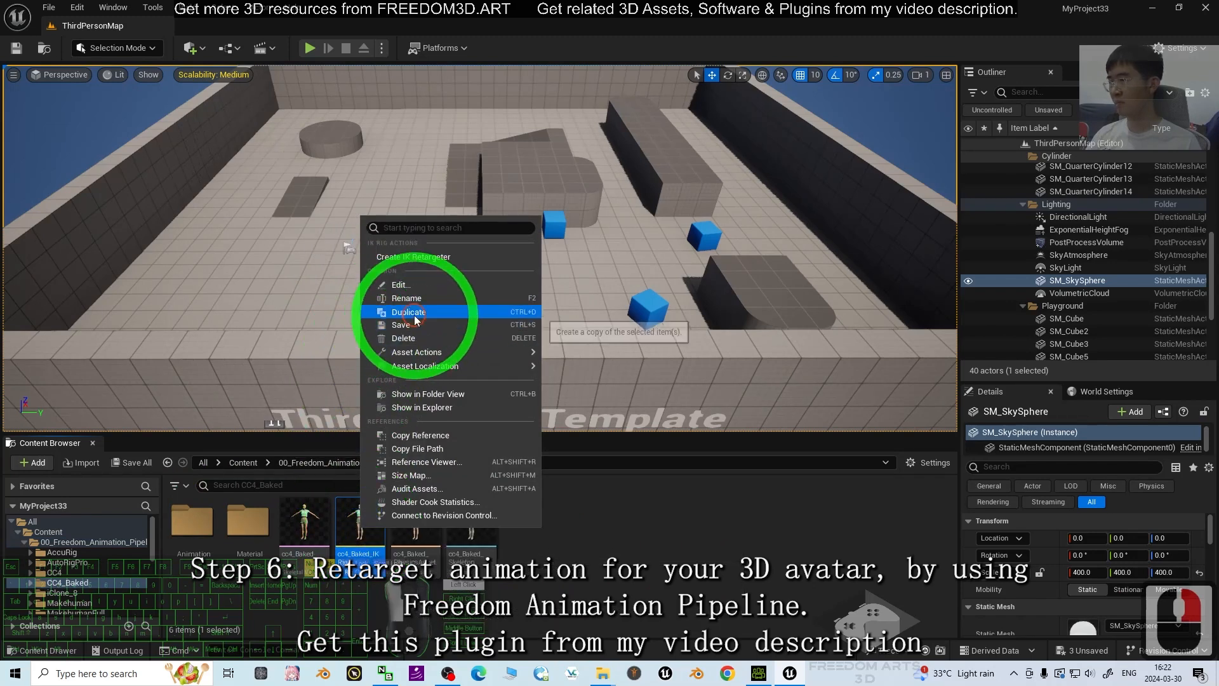
click(426, 332)
click(421, 551)
drag(412, 555, 417, 554)
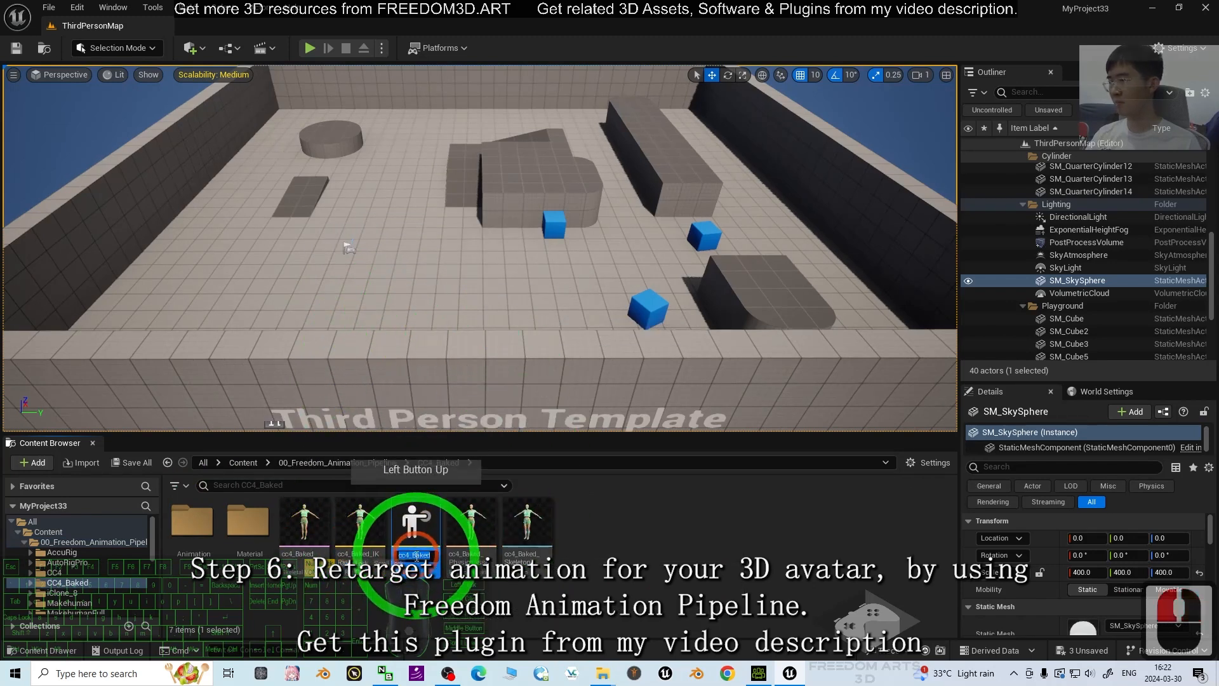
click(298, 547)
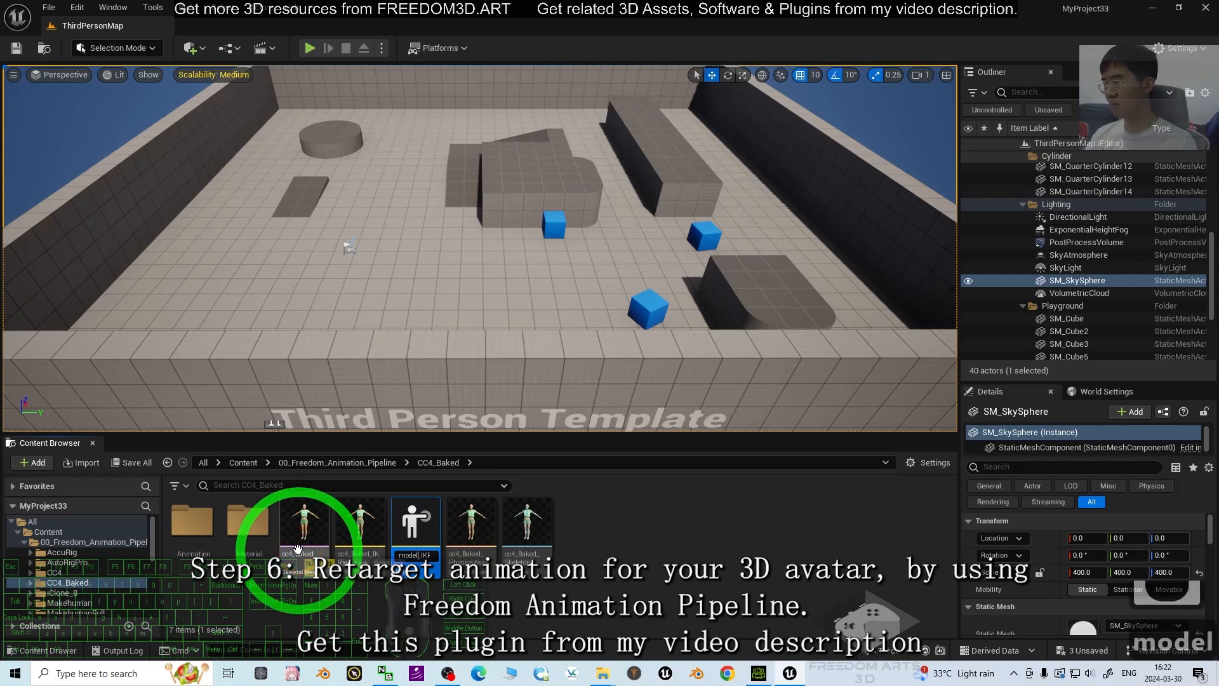
click(590, 536)
Step: Move the model_IKRig1 asset from CC4_Baked into the project's model folder
mouse_move(511, 529)
mouse_down()
mouse_move(526, 518)
mouse_move(463, 504)
mouse_move(531, 517)
mouse_move(532, 533)
mouse_up()
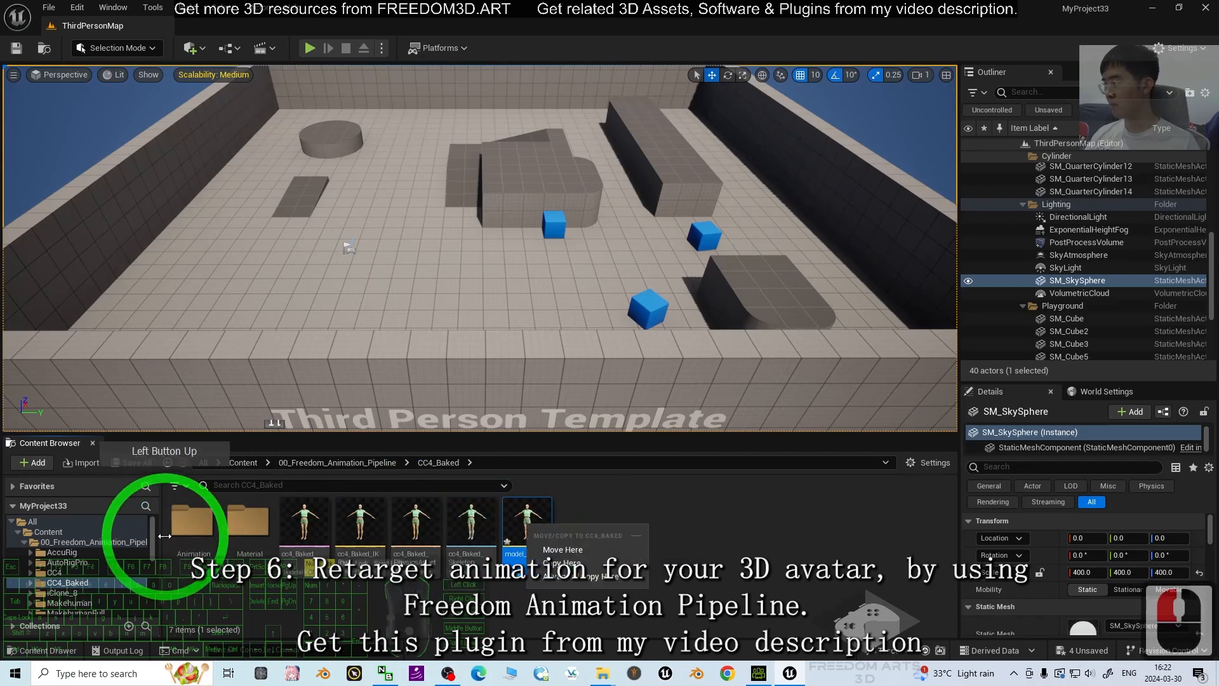
drag(155, 532, 158, 560)
click(527, 527)
drag(527, 527, 64, 587)
click(90, 607)
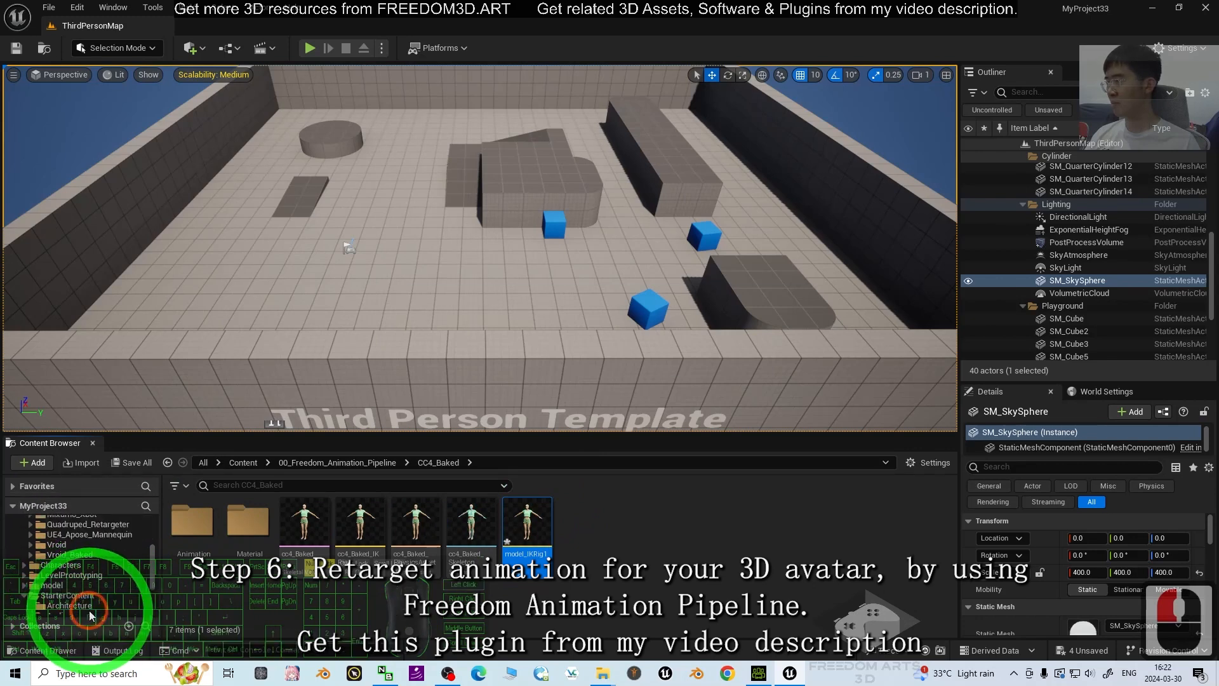
Step: Look through CC4_Baked's Animation folder and the pipeline folder, and return to the Content folder
click(185, 523)
double_click(185, 522)
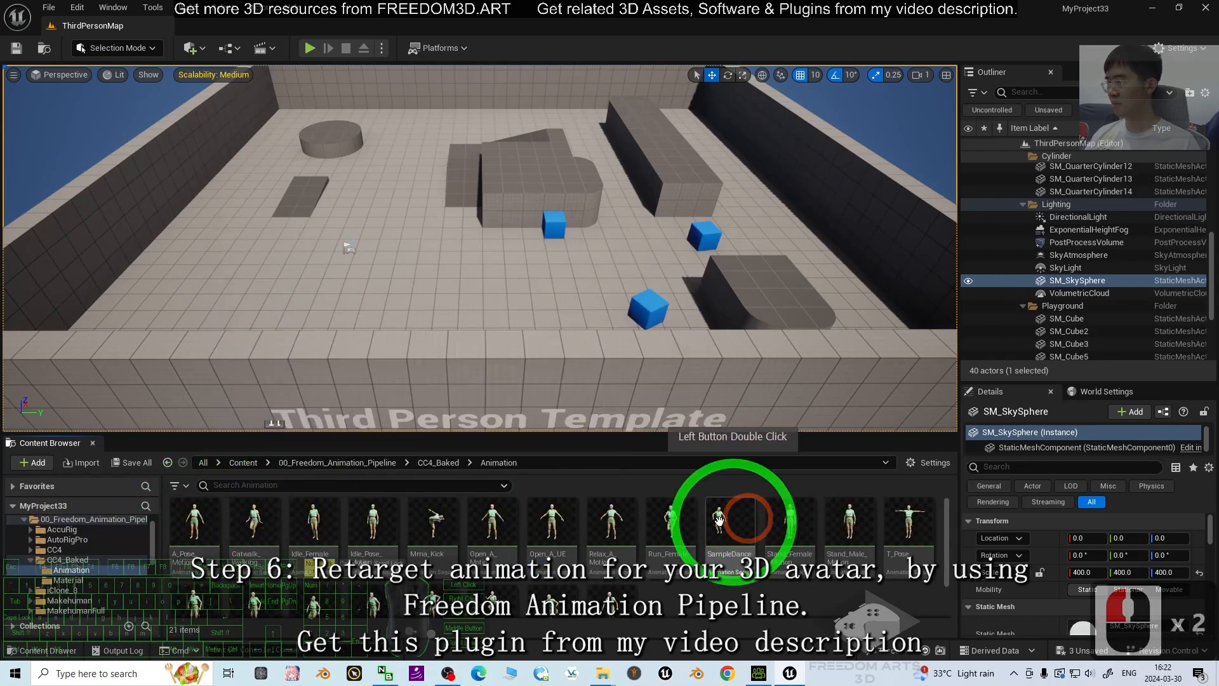
click(438, 462)
click(343, 462)
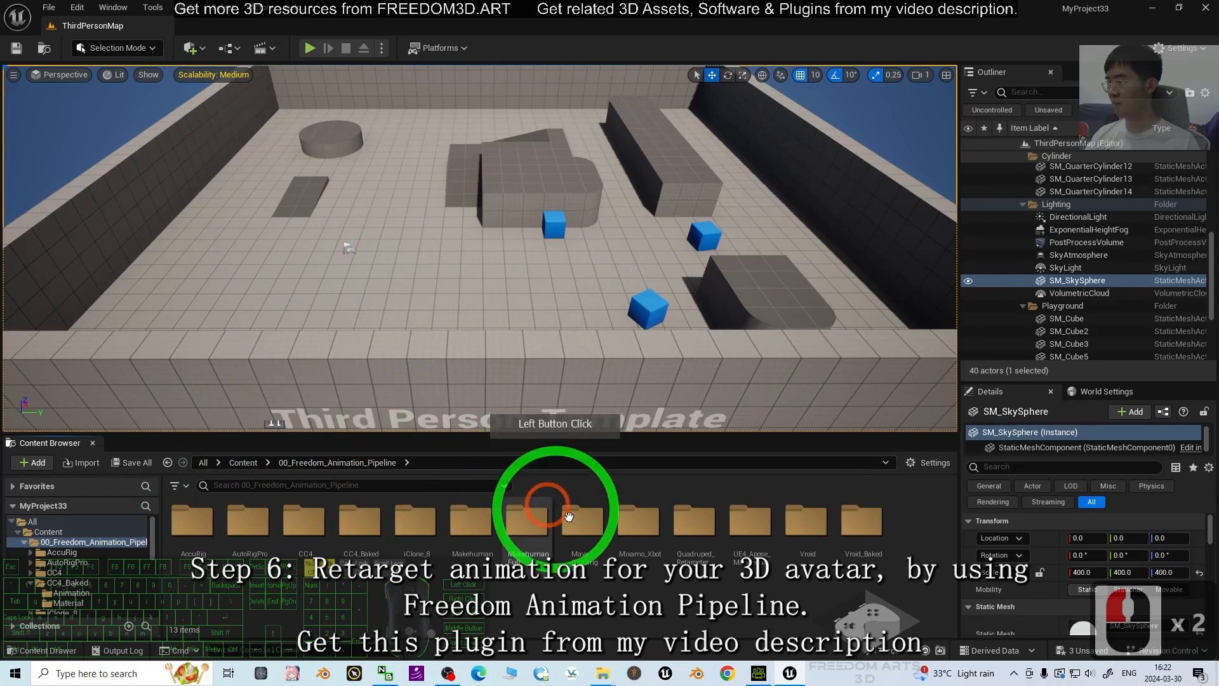
click(581, 591)
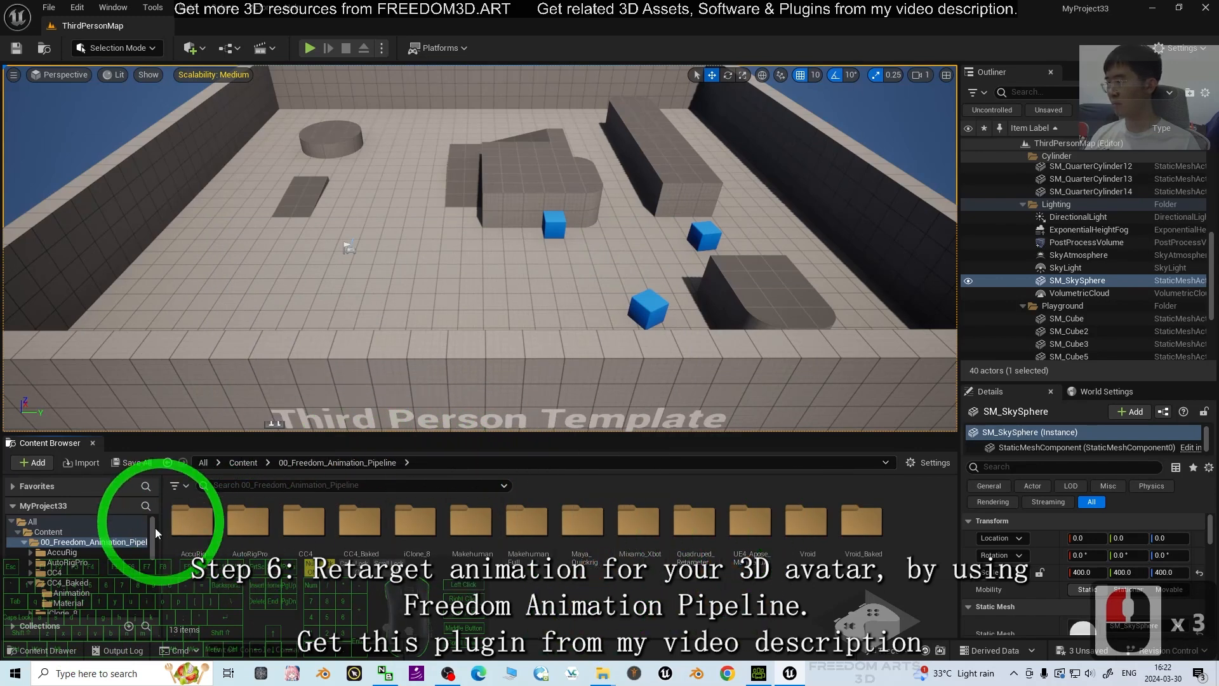
click(243, 463)
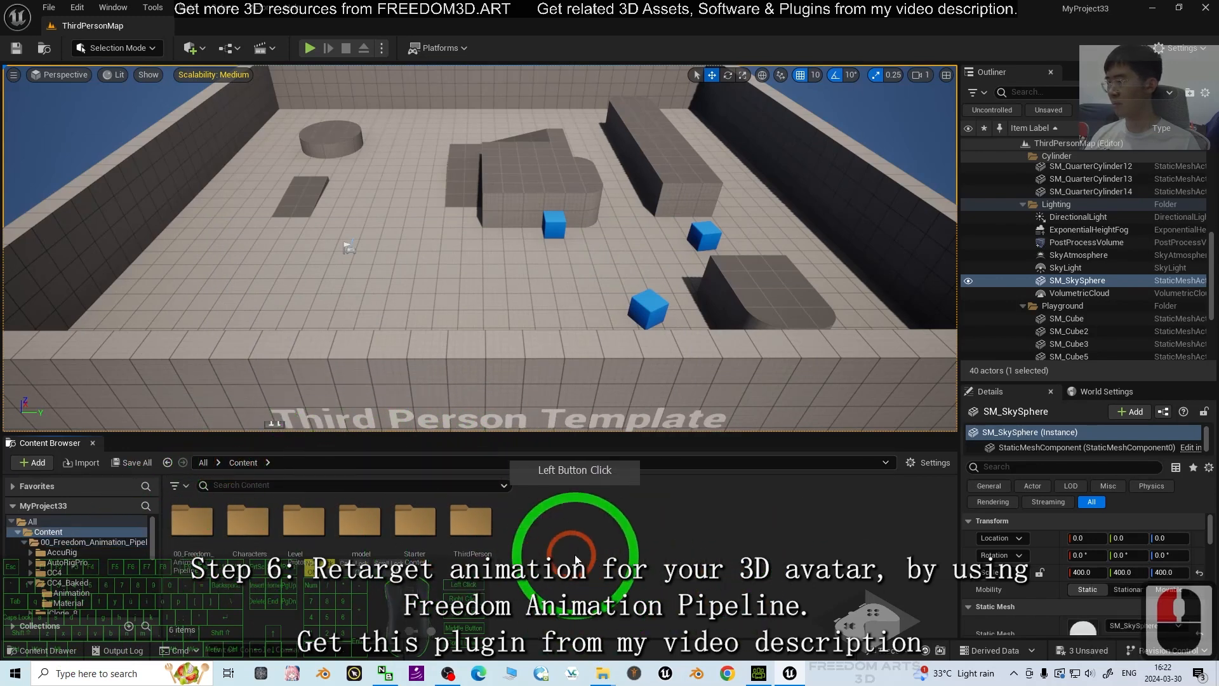
Step: Open model_IKRig1 from the model folder, set its preview skeletal mesh to the model avatar and save it
double_click(362, 527)
click(476, 531)
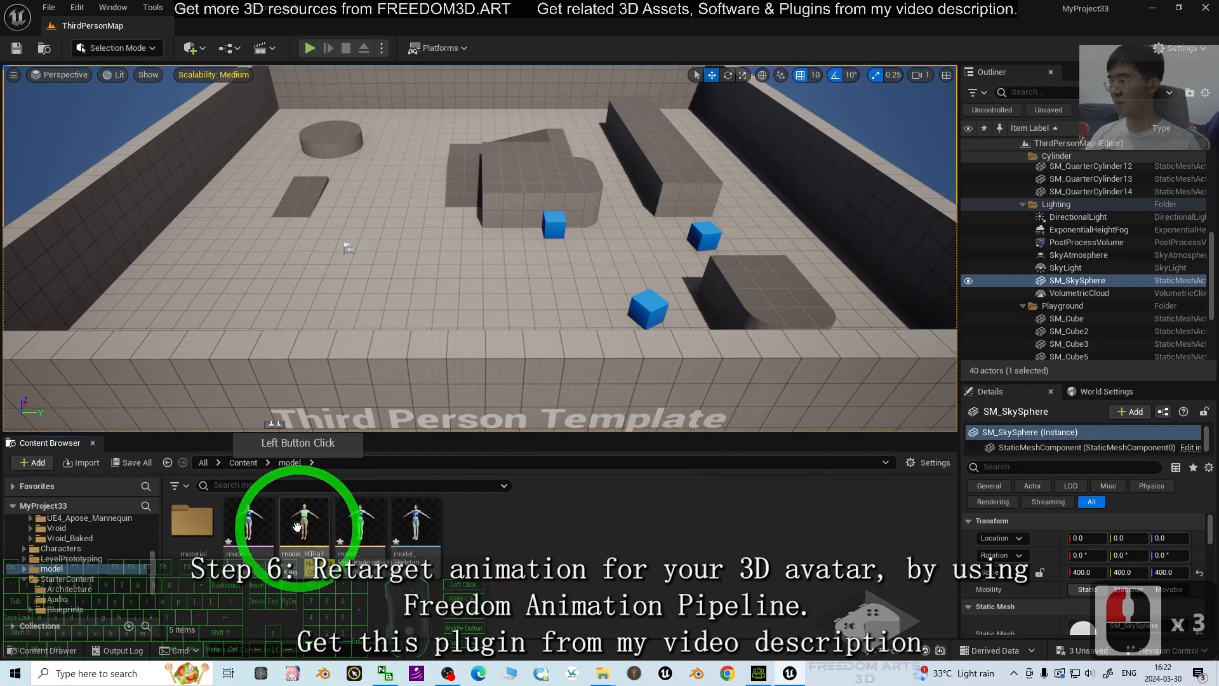
double_click(299, 528)
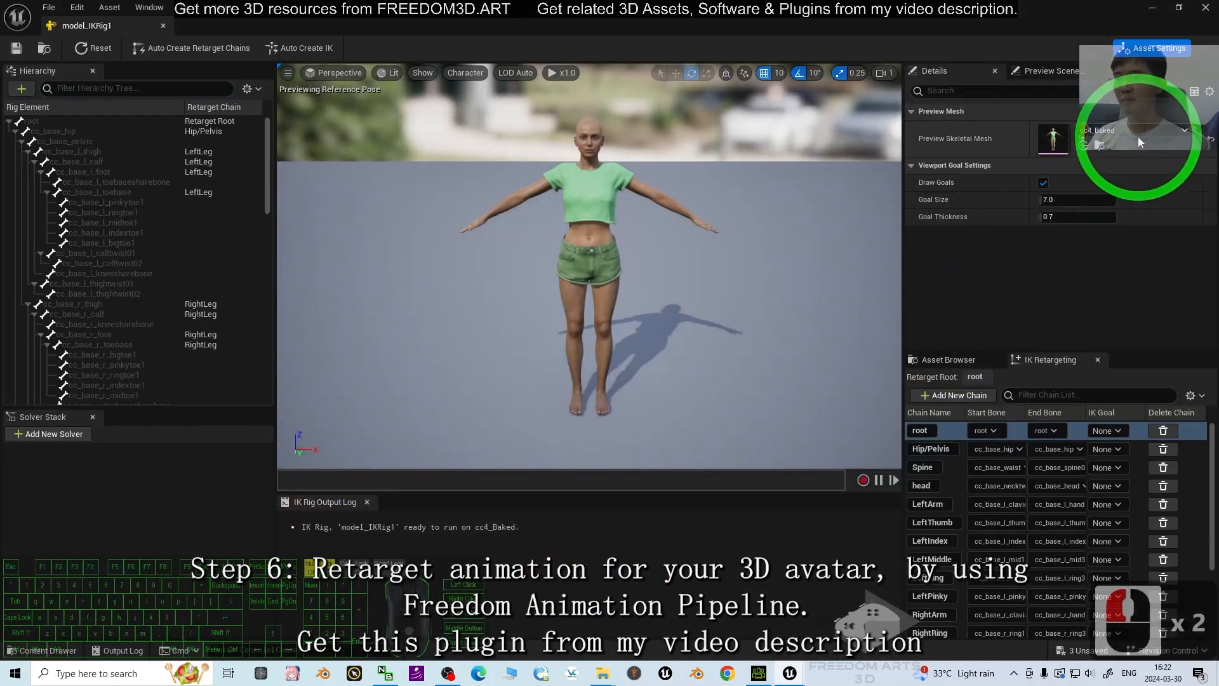
click(1144, 135)
scroll(1159, 332, down, 4)
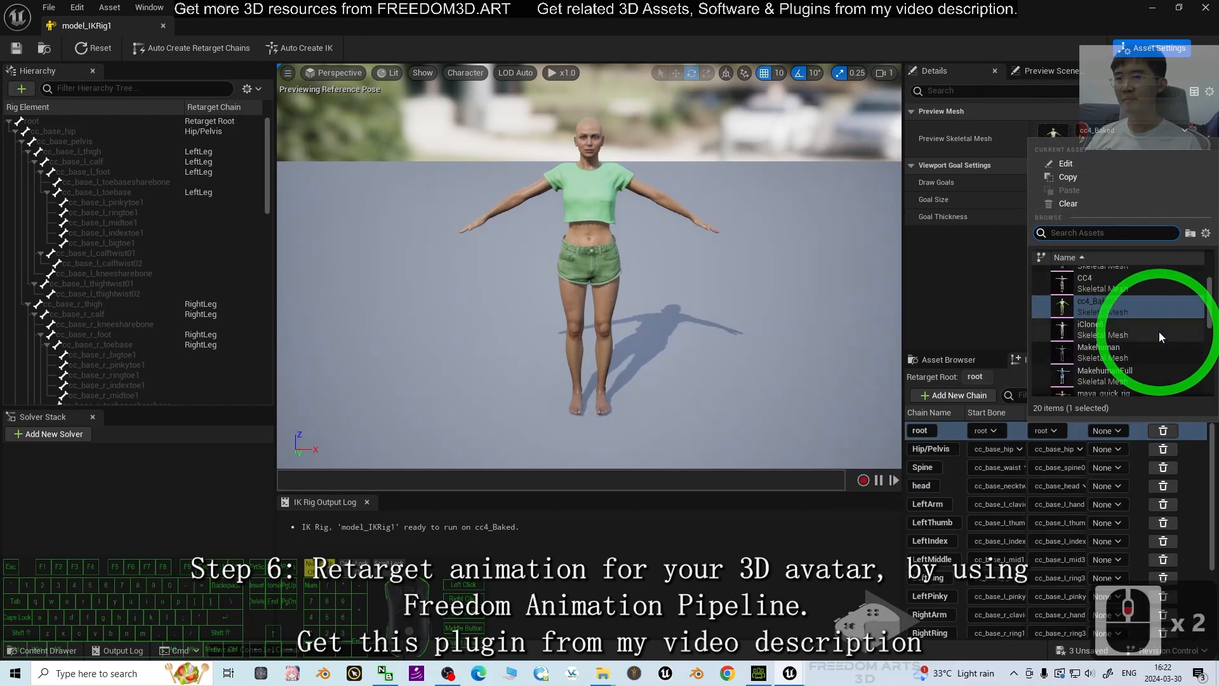
scroll(1159, 333, down, 1)
click(1079, 353)
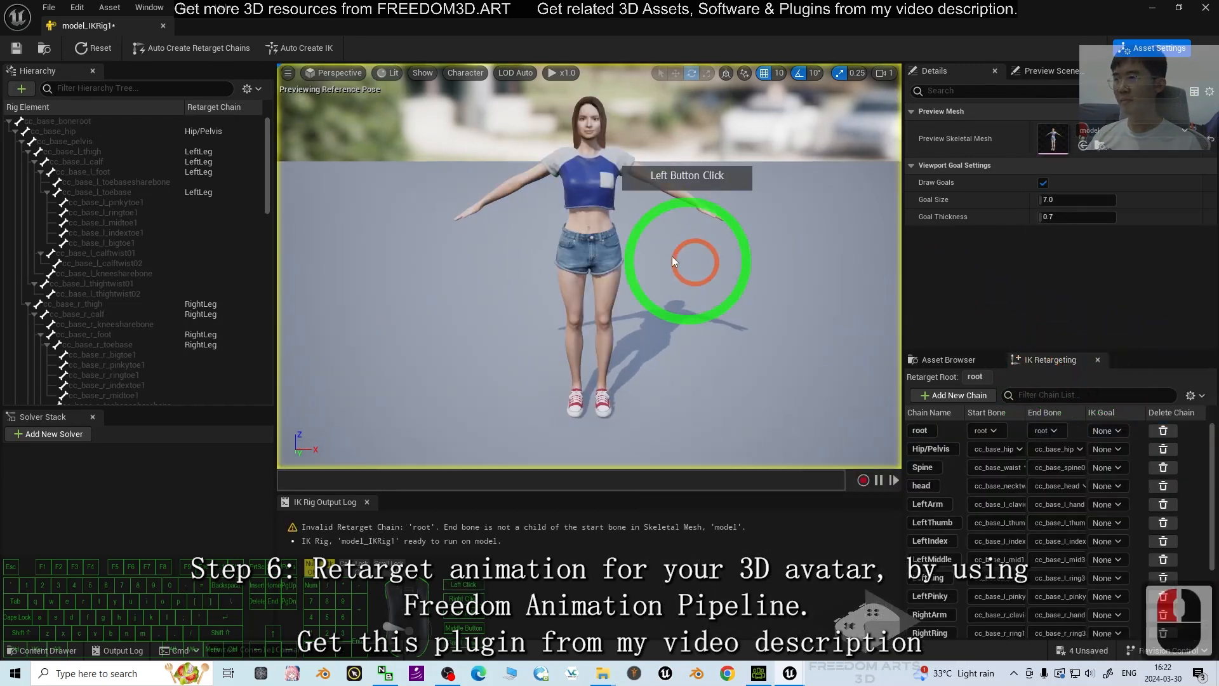
click(17, 48)
click(589, 27)
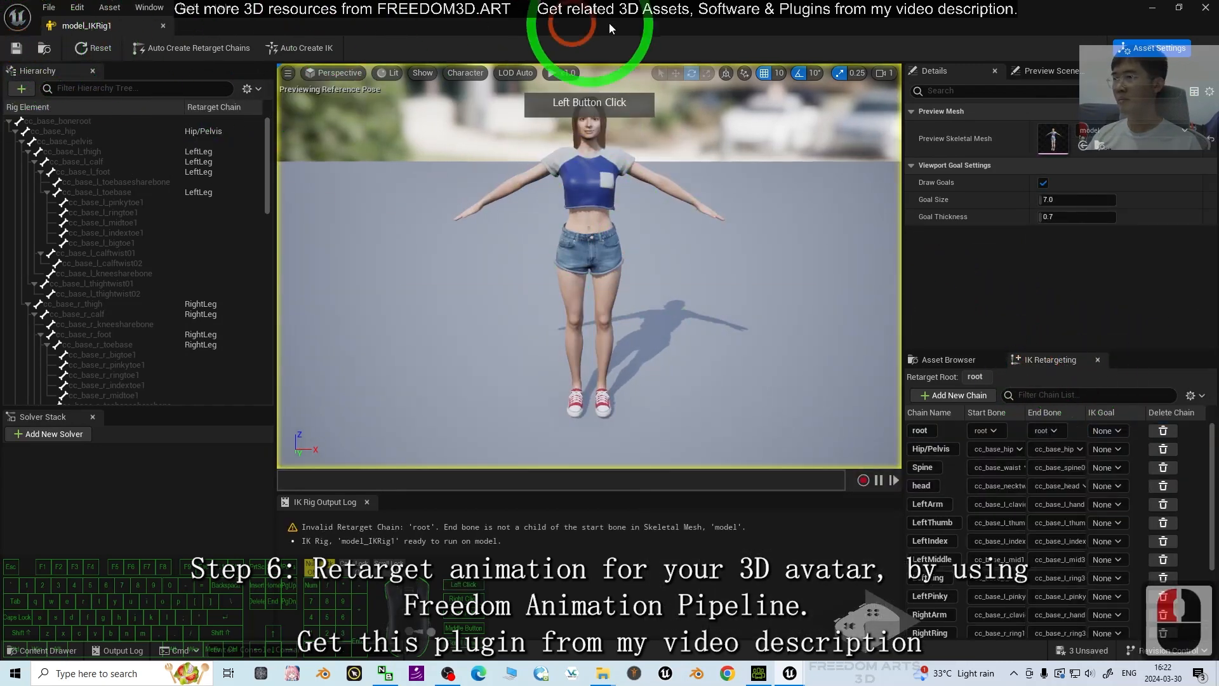
Step: Set the bone drawing in the IK Rig viewport to All Hierarchy
click(466, 72)
click(470, 135)
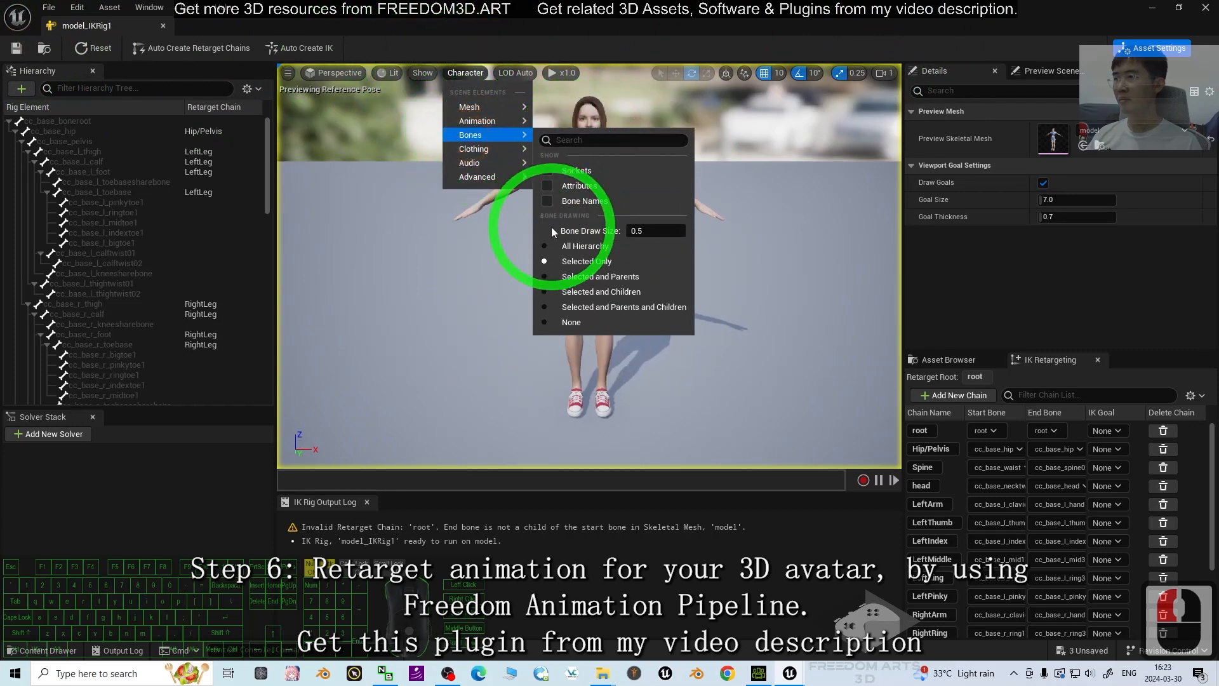
click(789, 286)
click(748, 213)
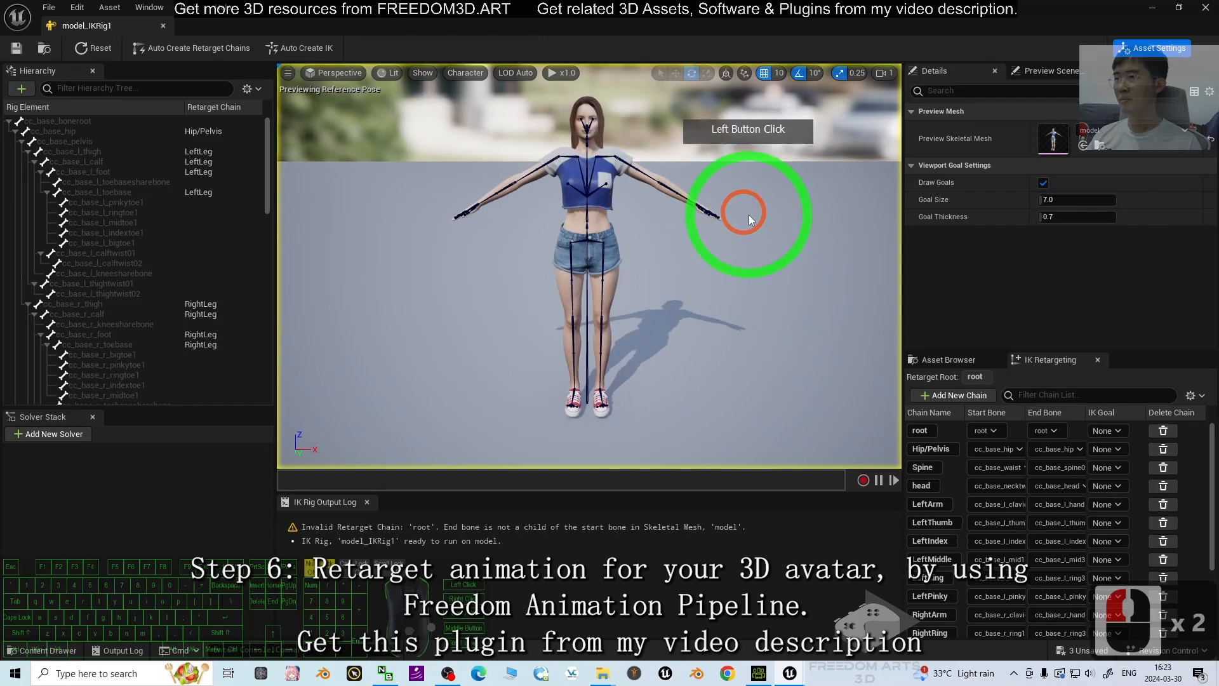
Step: Inspect the avatar's bones from an angle, then save and close the model_IKRig1 asset
scroll(774, 253, up, 5)
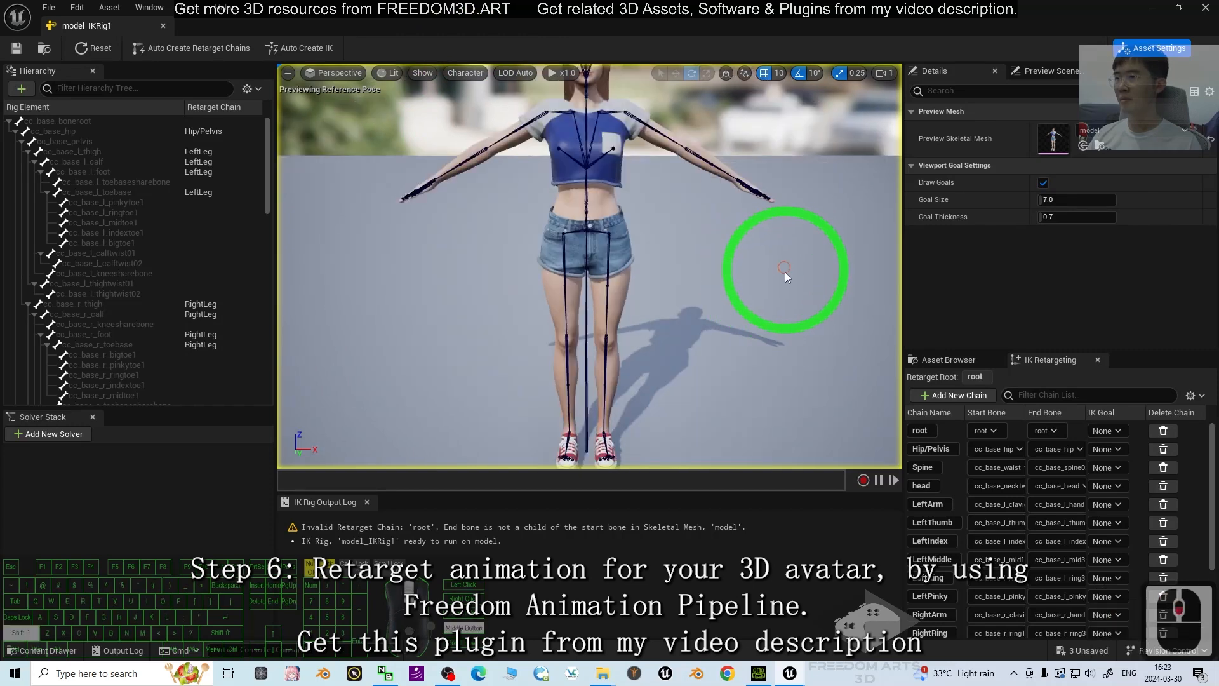
scroll(784, 272, down, 5)
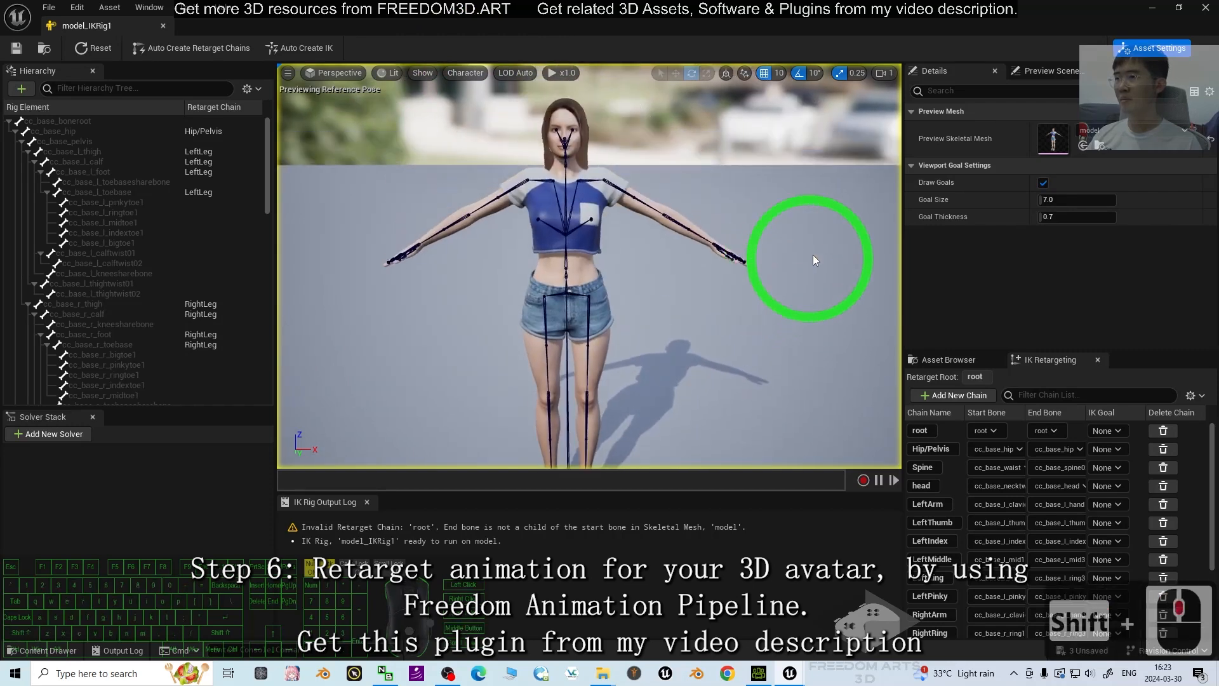
alt+drag(783, 316, 1083, 66)
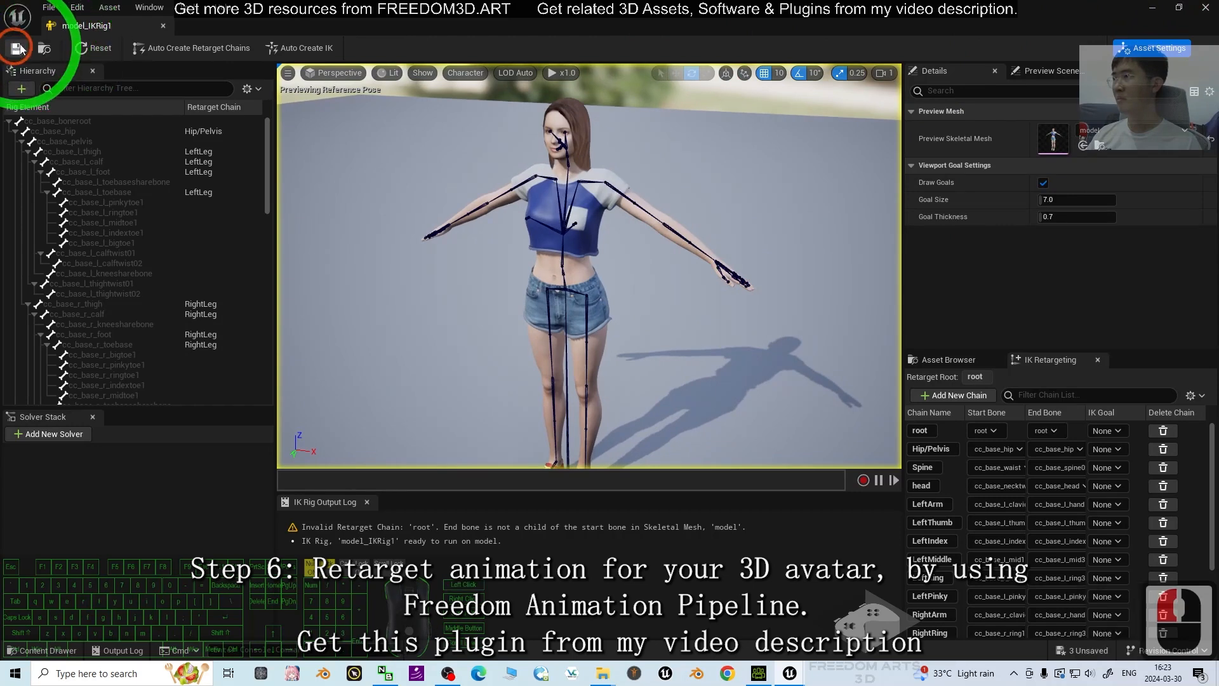
click(1205, 7)
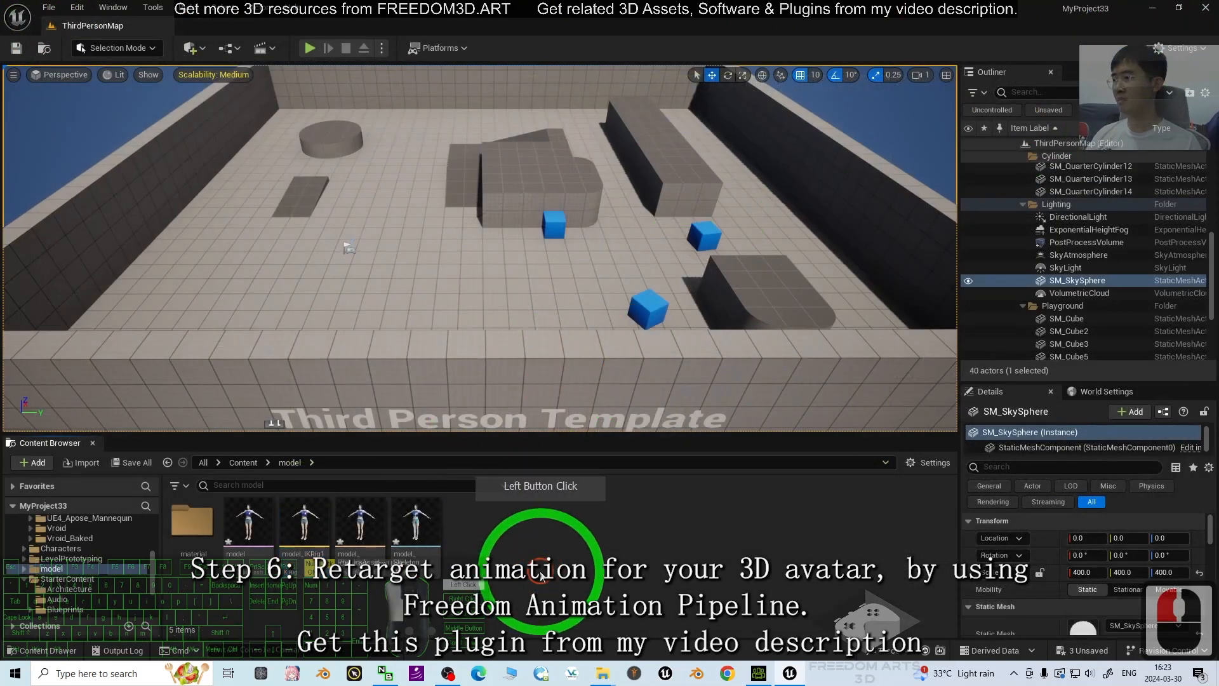
Step: Go to the Mesh folder of the UE4_Apose_Mannequin character inside 00_Freedom_Animation_Pipeline
click(246, 463)
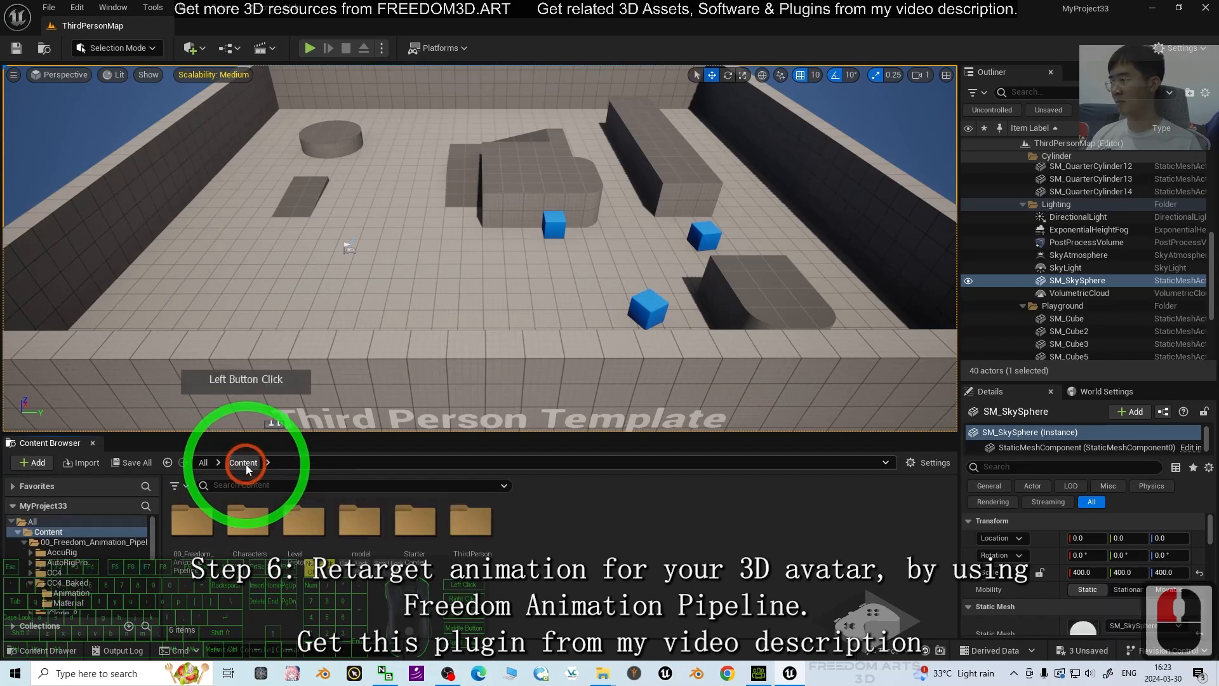
double_click(463, 531)
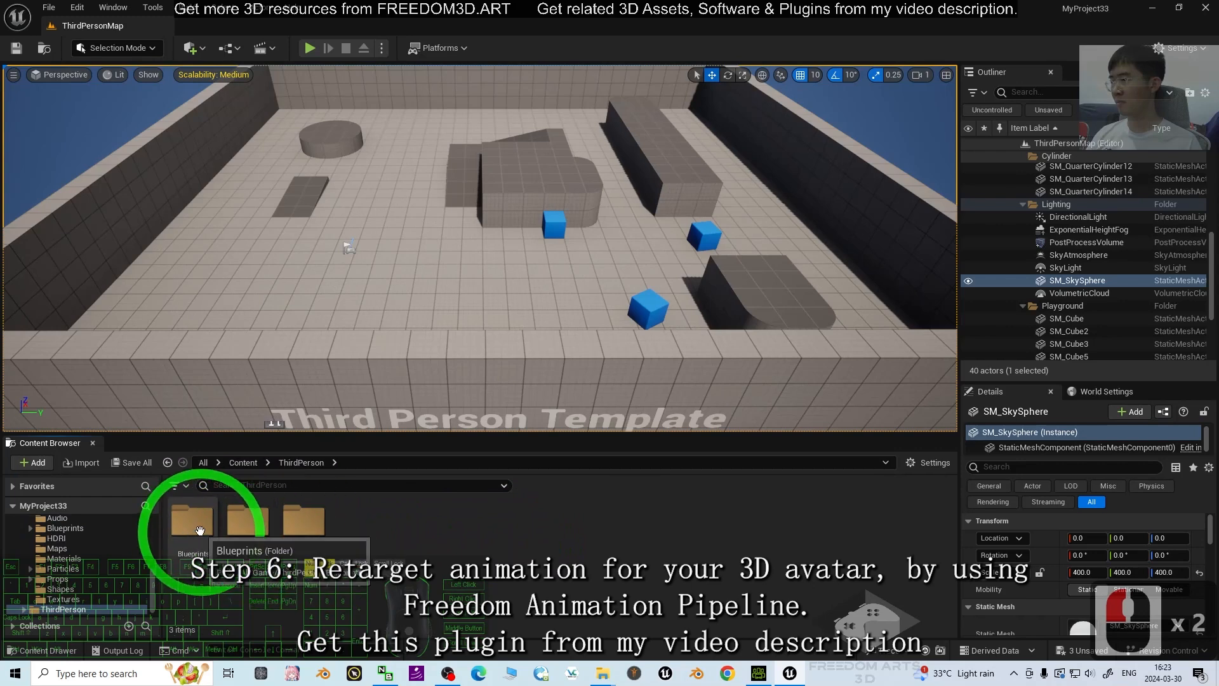
click(250, 469)
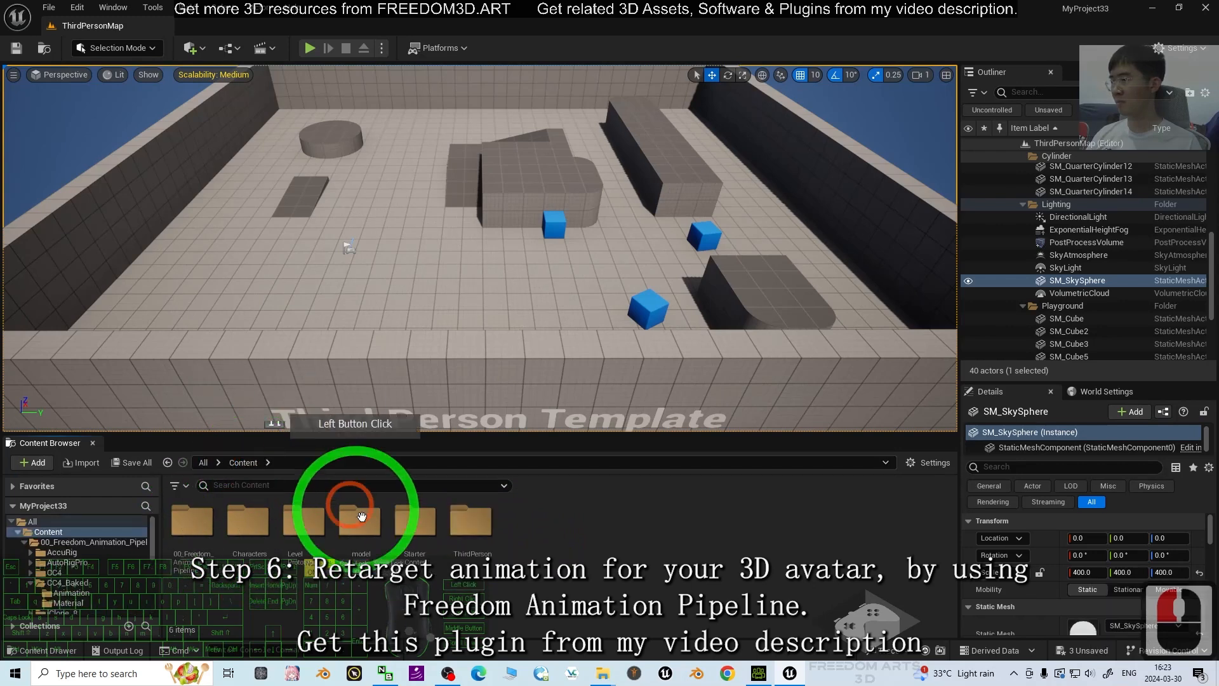
double_click(192, 520)
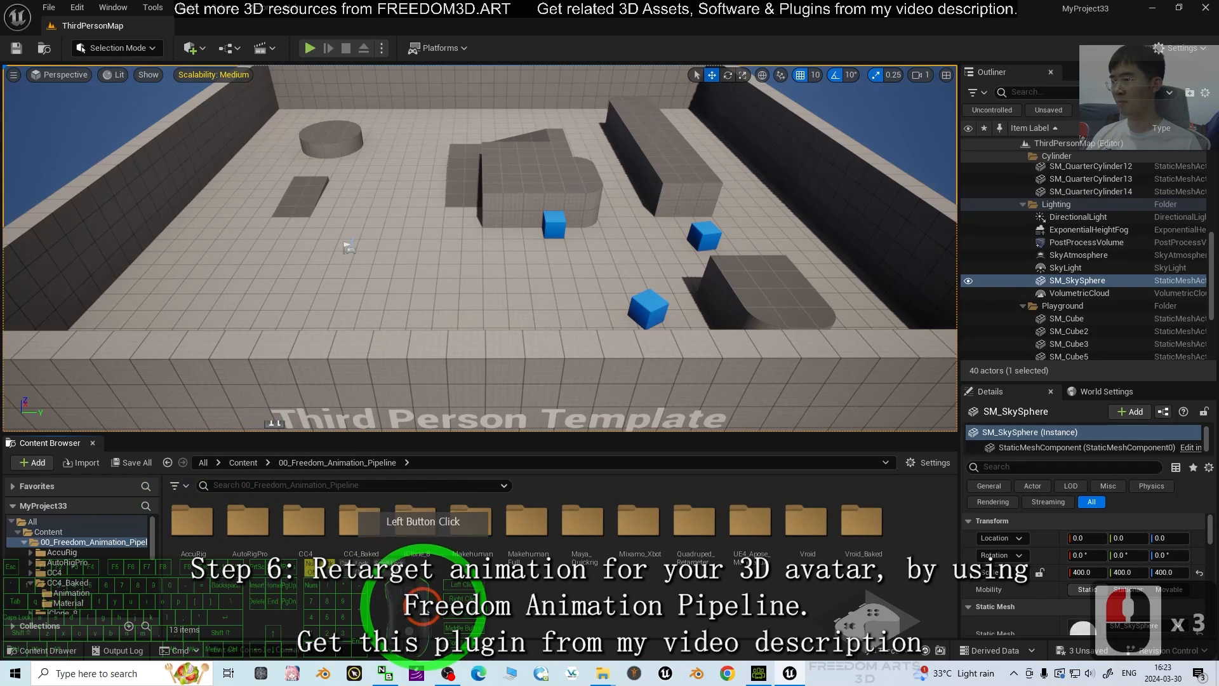
double_click(753, 517)
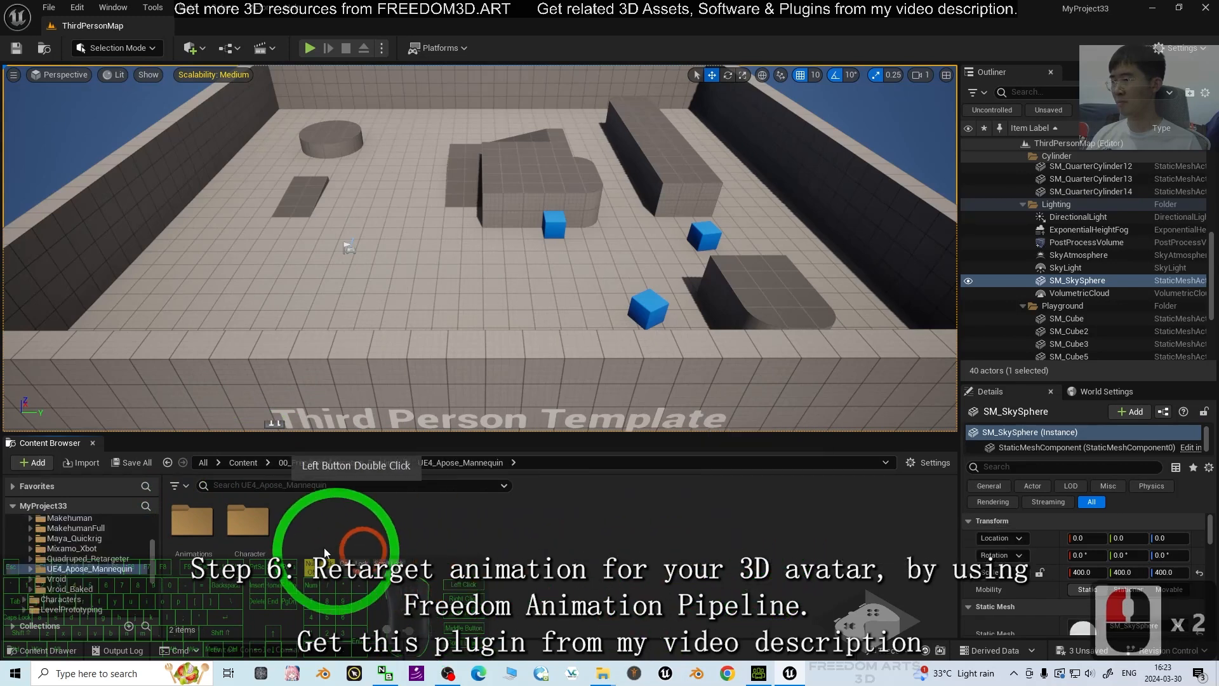
click(192, 520)
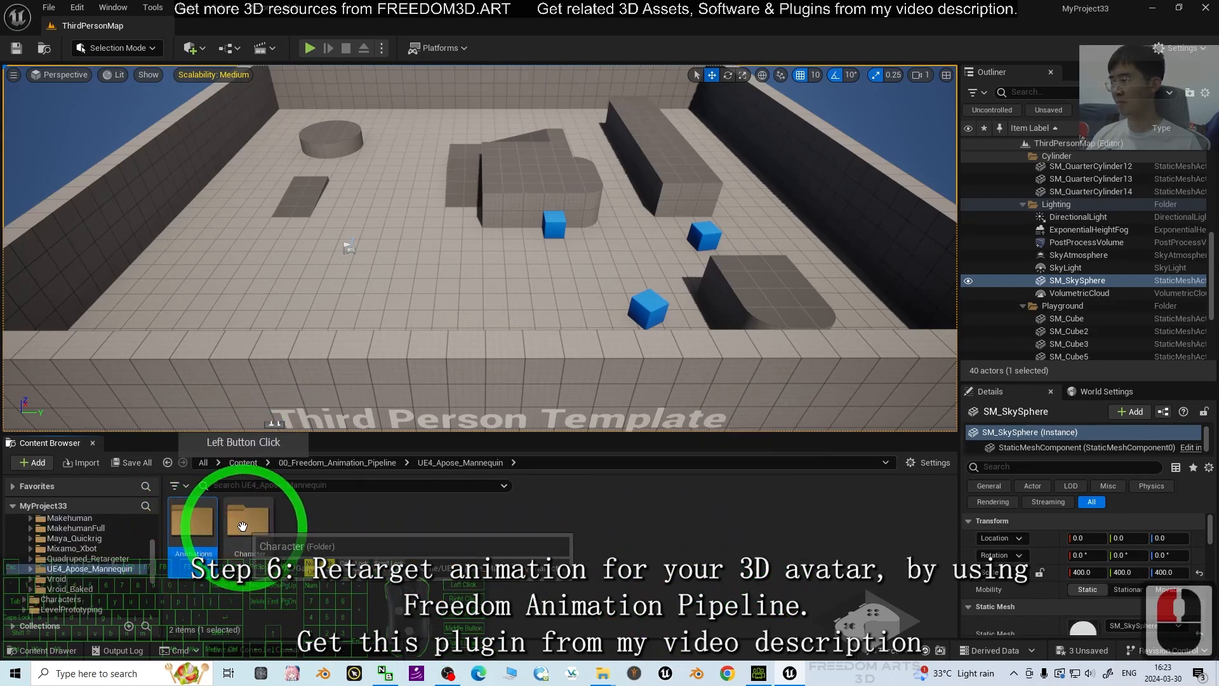
double_click(241, 526)
double_click(246, 521)
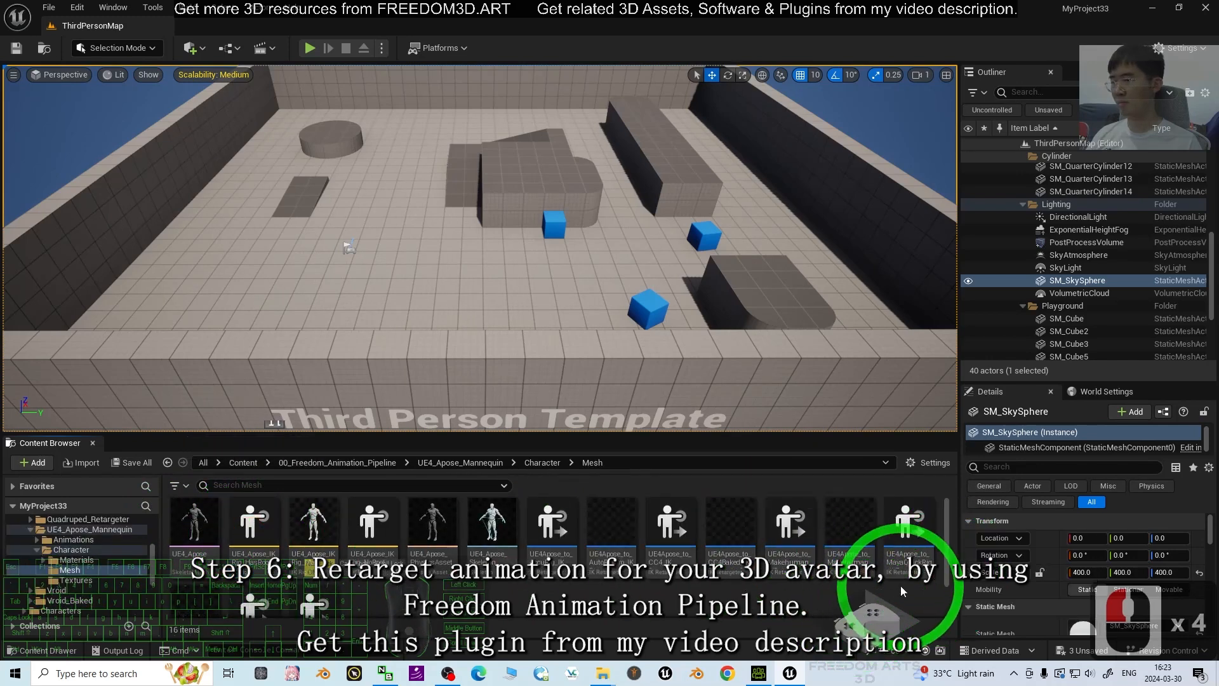
Step: Duplicate the UE4Apose_to_CC4Baked IK retargeter in the Mesh folder
click(732, 524)
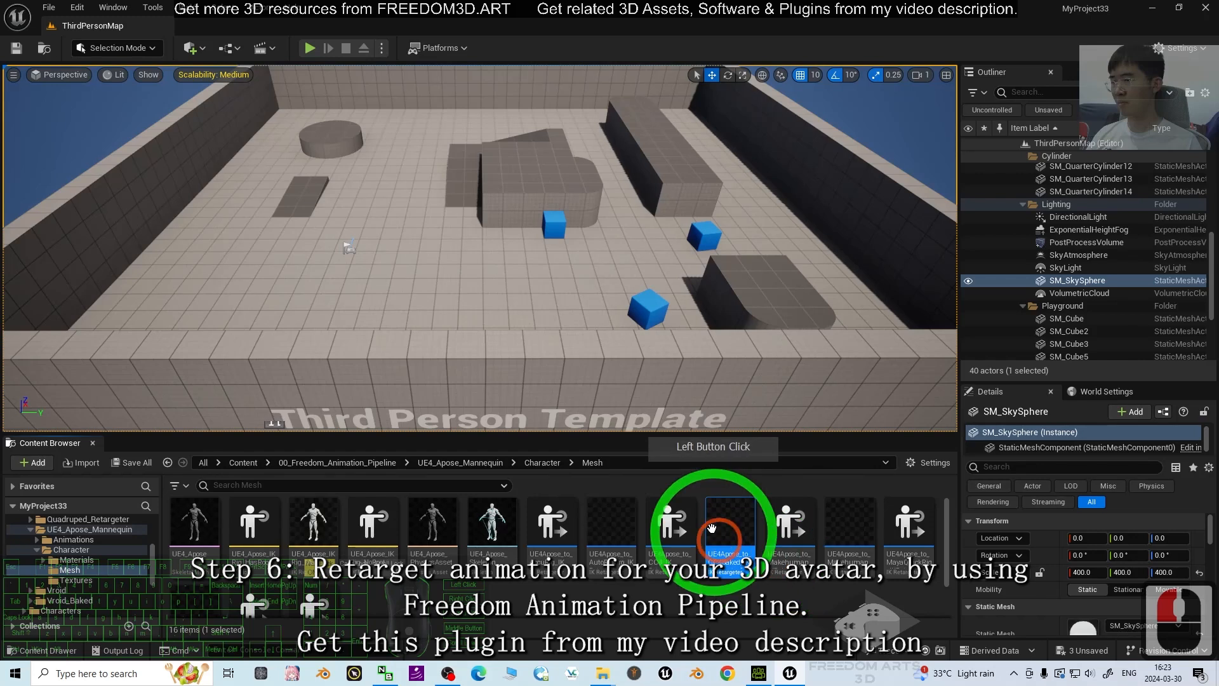
right_click(732, 523)
click(787, 304)
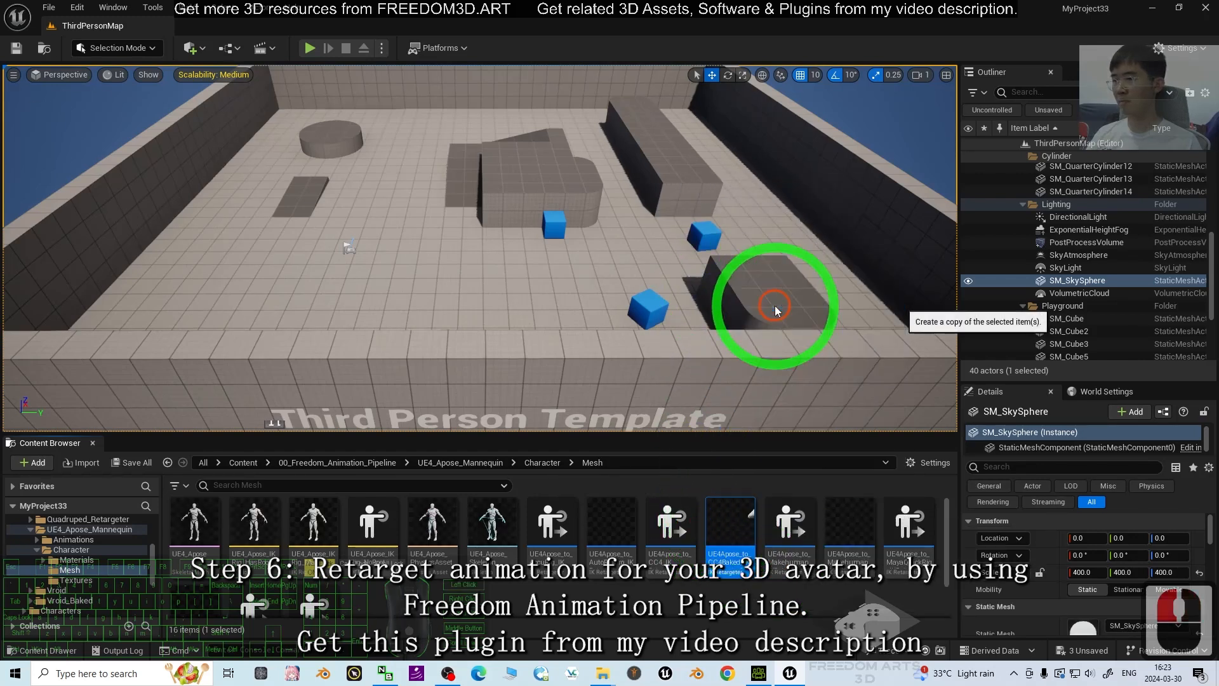
Step: Rename the duplicated IK retargeter by replacing CC4Baked with Model in its name
click(790, 553)
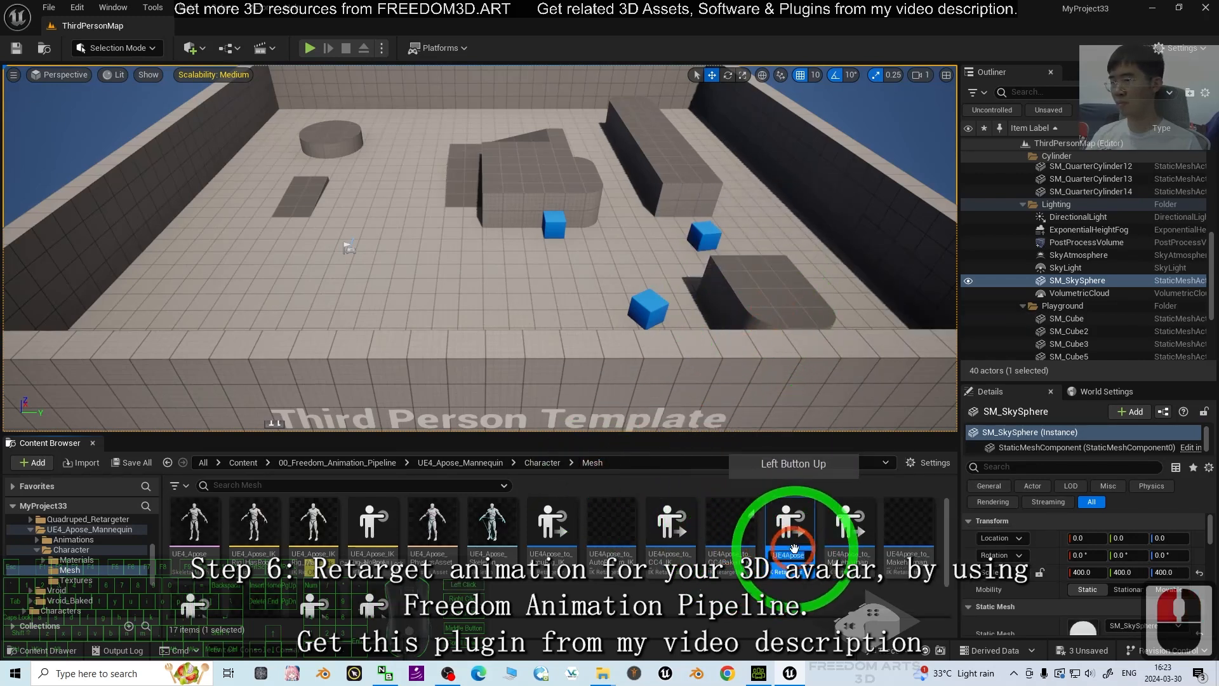
click(1012, 550)
key(Right)
key(Right)
key(Right)
key(Right)
key(Right)
key(Right)
key(Right)
key(Right)
key(Right)
key(Right)
key(Right)
key(Right)
key(Right)
key(Right)
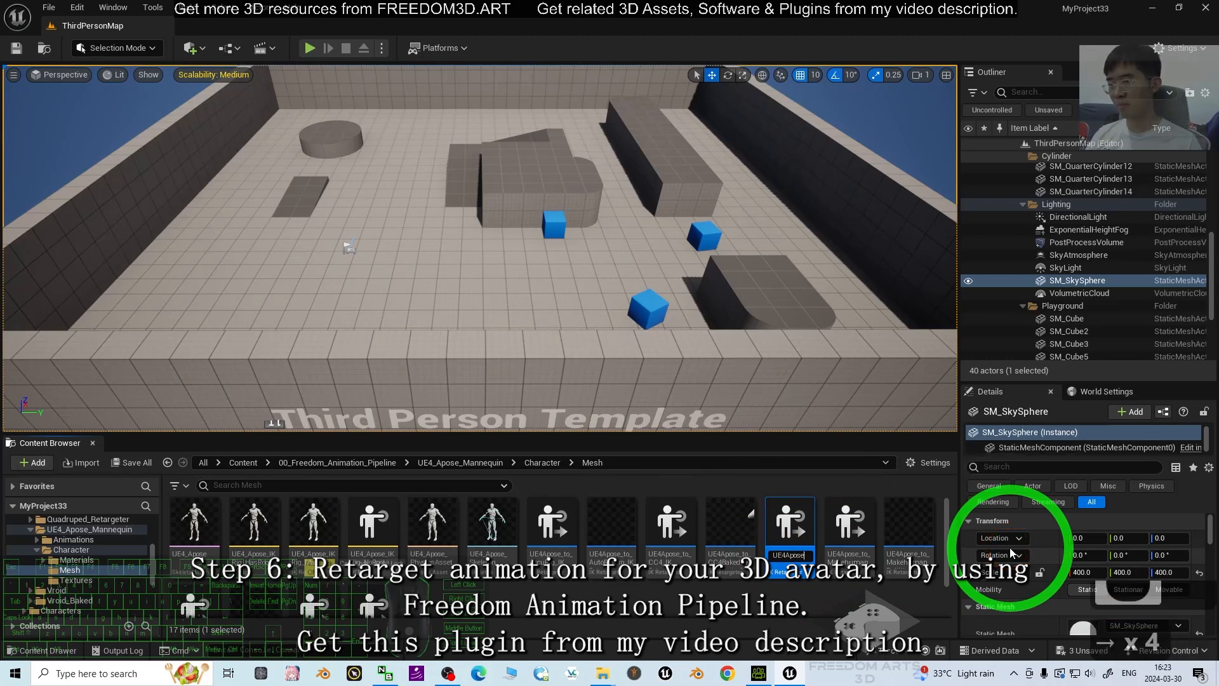
key(Right)
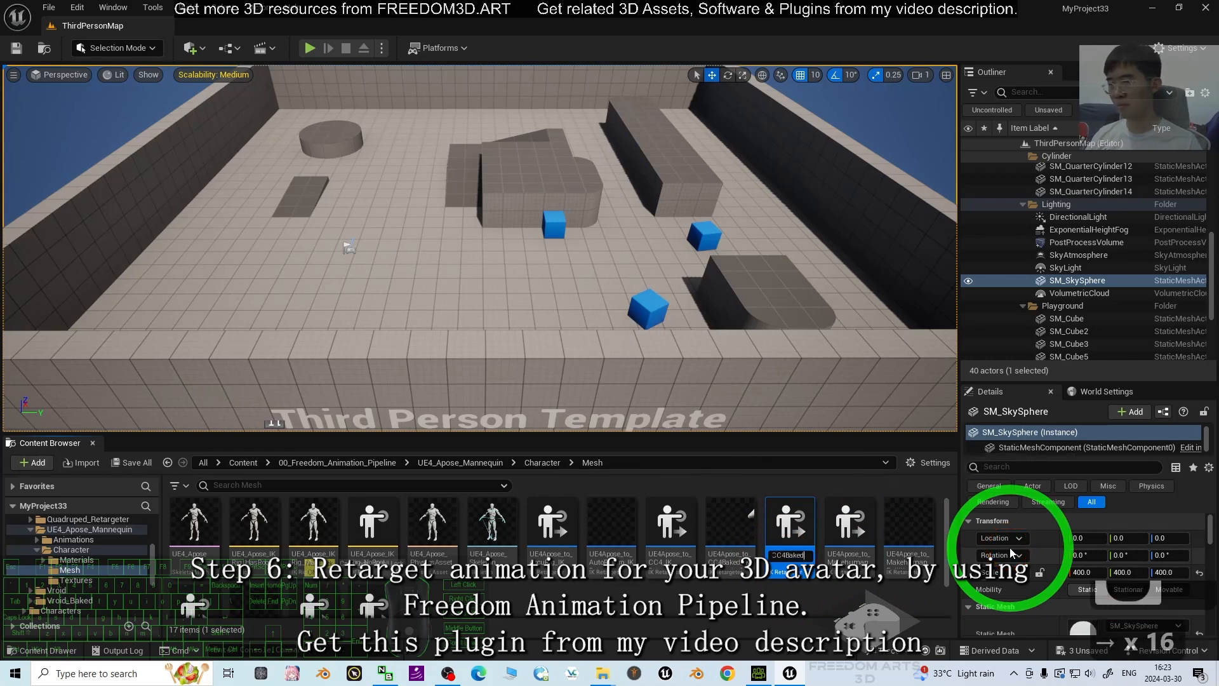
key(BackSpace)
key(BackSpace)
key(BackSpace)
key(BackSpace)
key(BackSpace)
key(BackSpace)
key(BackSpace)
key(BackSpace)
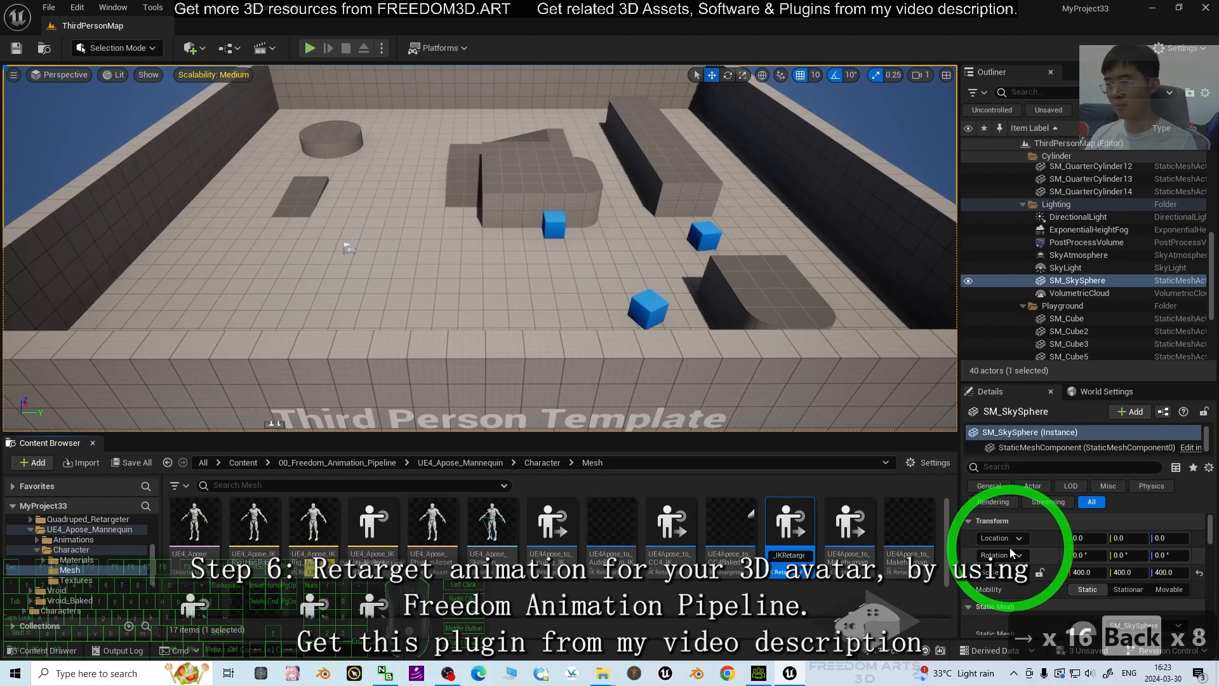
text(Model_IKR)
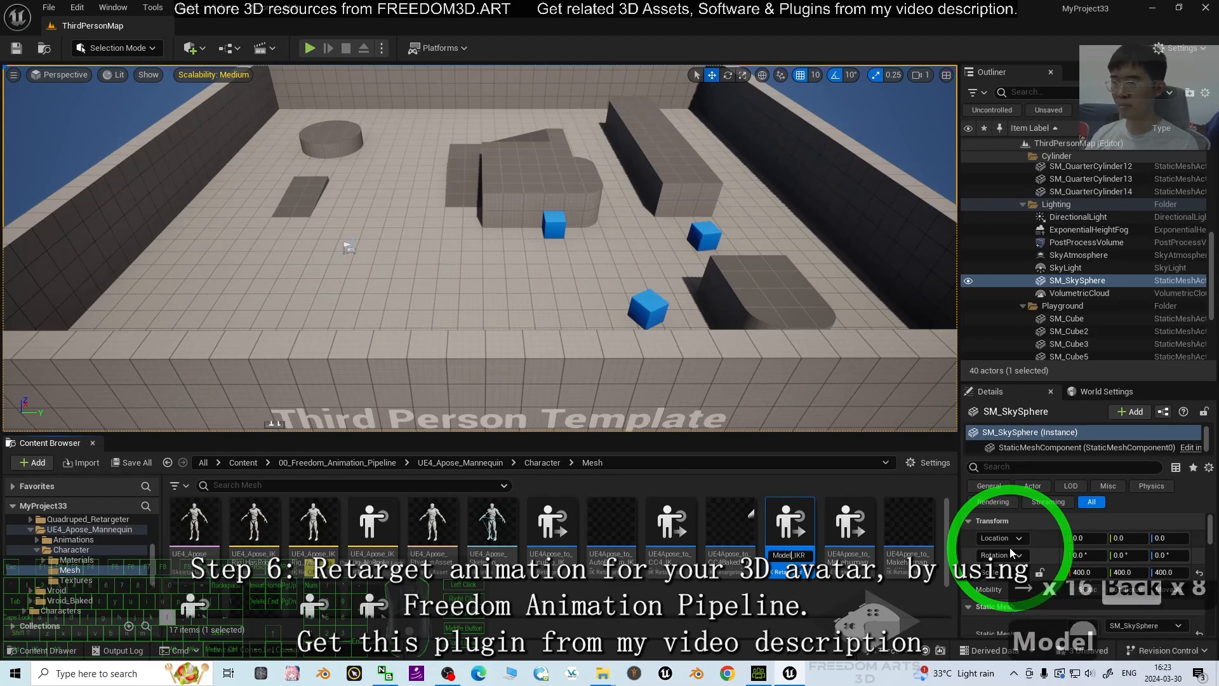
key(Return)
Step: Move the UE4Apose_to_Model IK retargeter into the project's model folder
scroll(350, 547, down, 2)
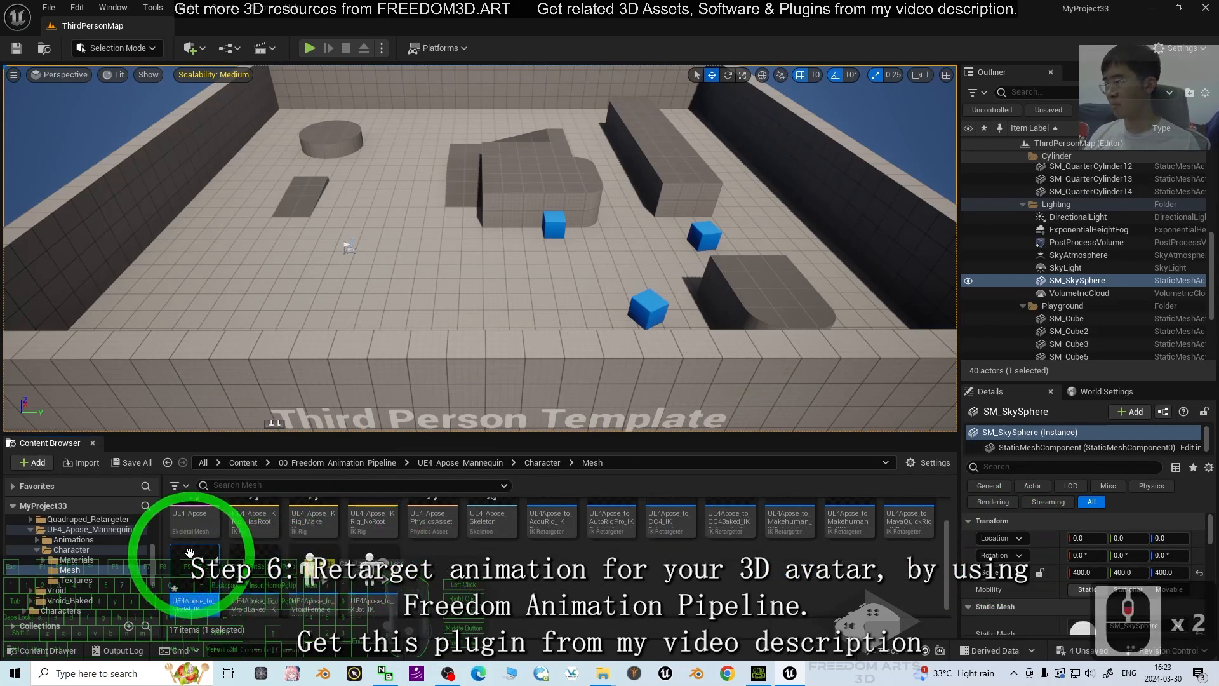
drag(156, 555, 61, 545)
click(95, 572)
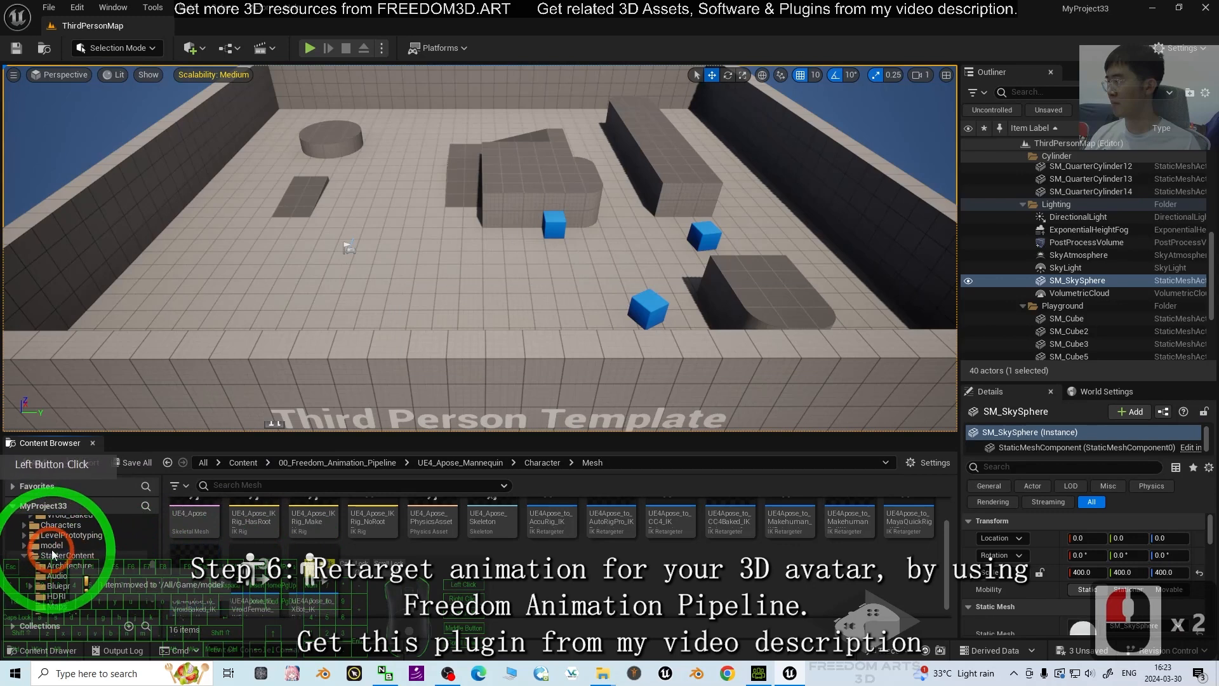
Step: Open the UE4Apose_to_Model retargeter from the model folder and decline the vertical offset for the retarget root
click(56, 546)
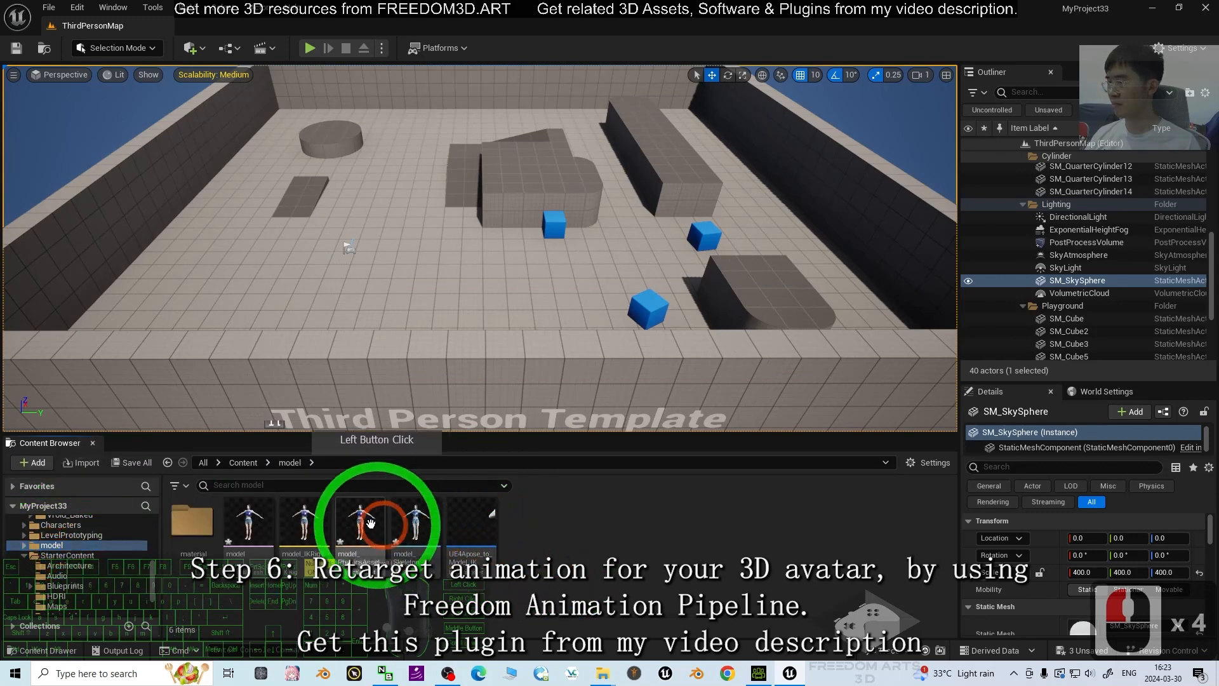
click(482, 515)
double_click(482, 516)
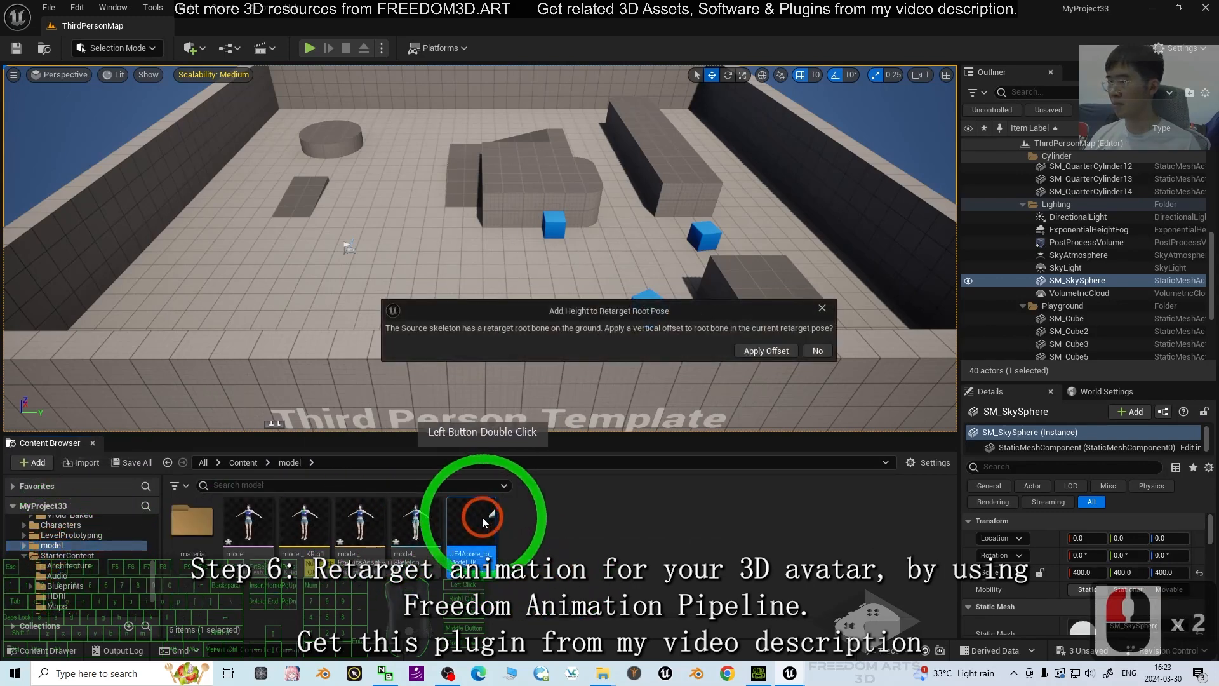
click(816, 351)
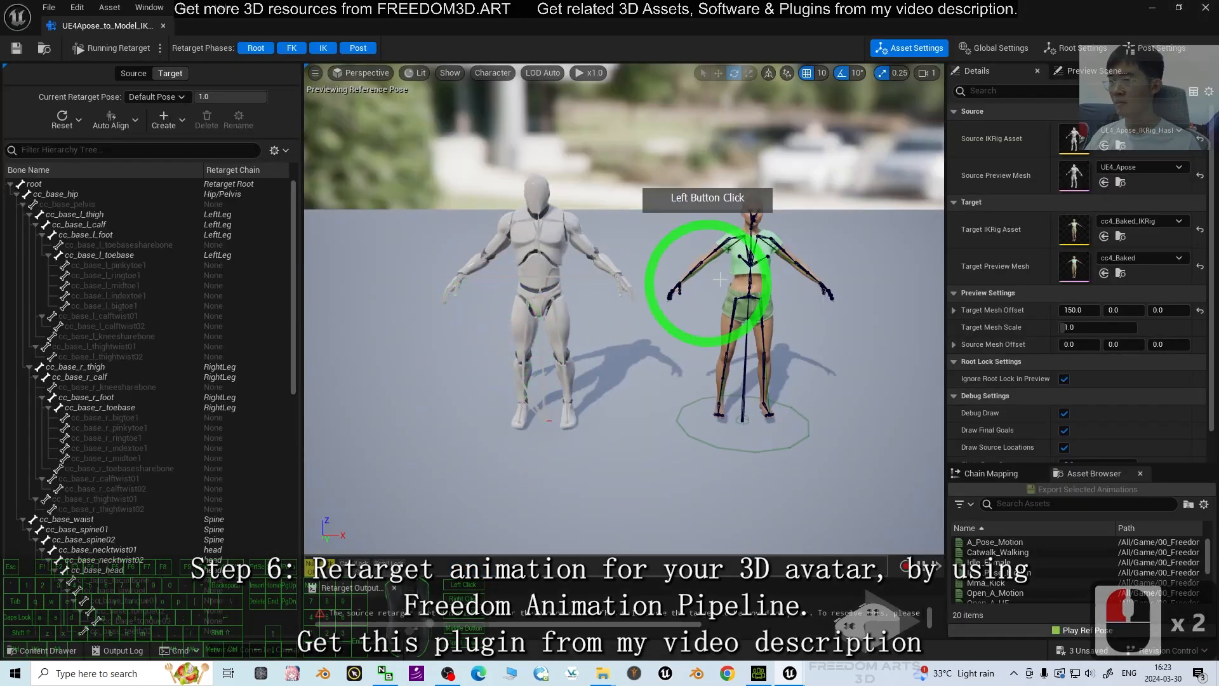
click(1202, 5)
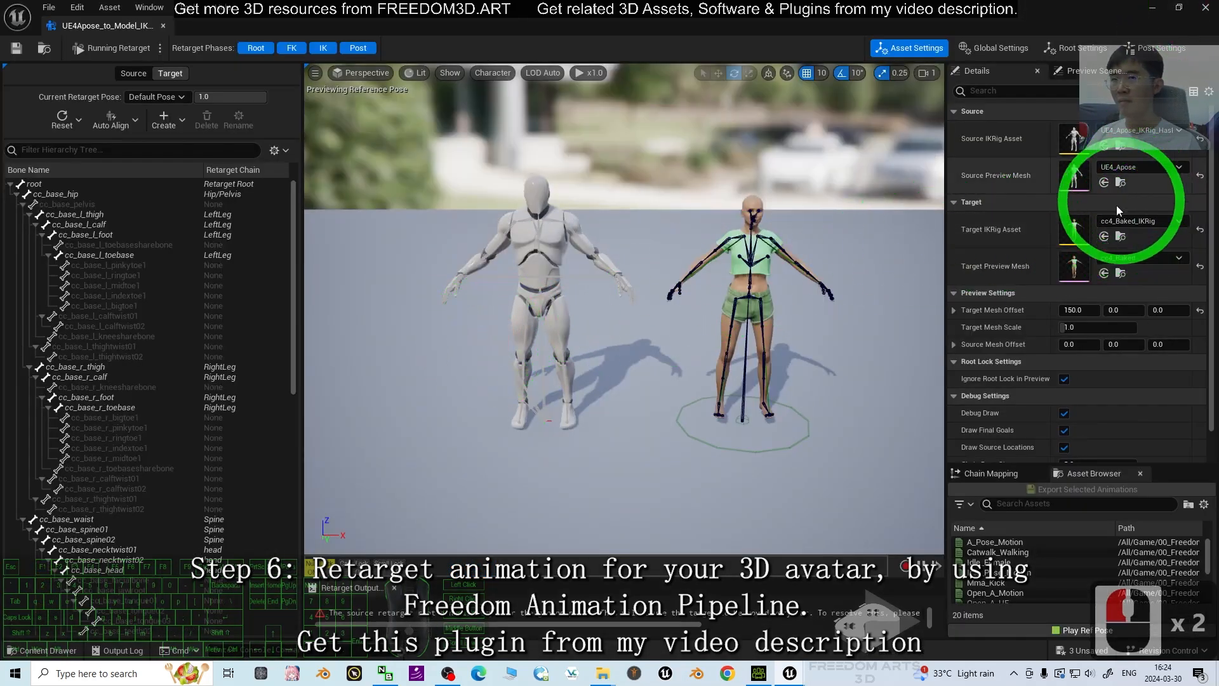
Step: Set the retargeter's target IK rig asset to model_IKRig1, check the avatar preview, then save and close it
click(1141, 221)
drag(1209, 407, 1211, 458)
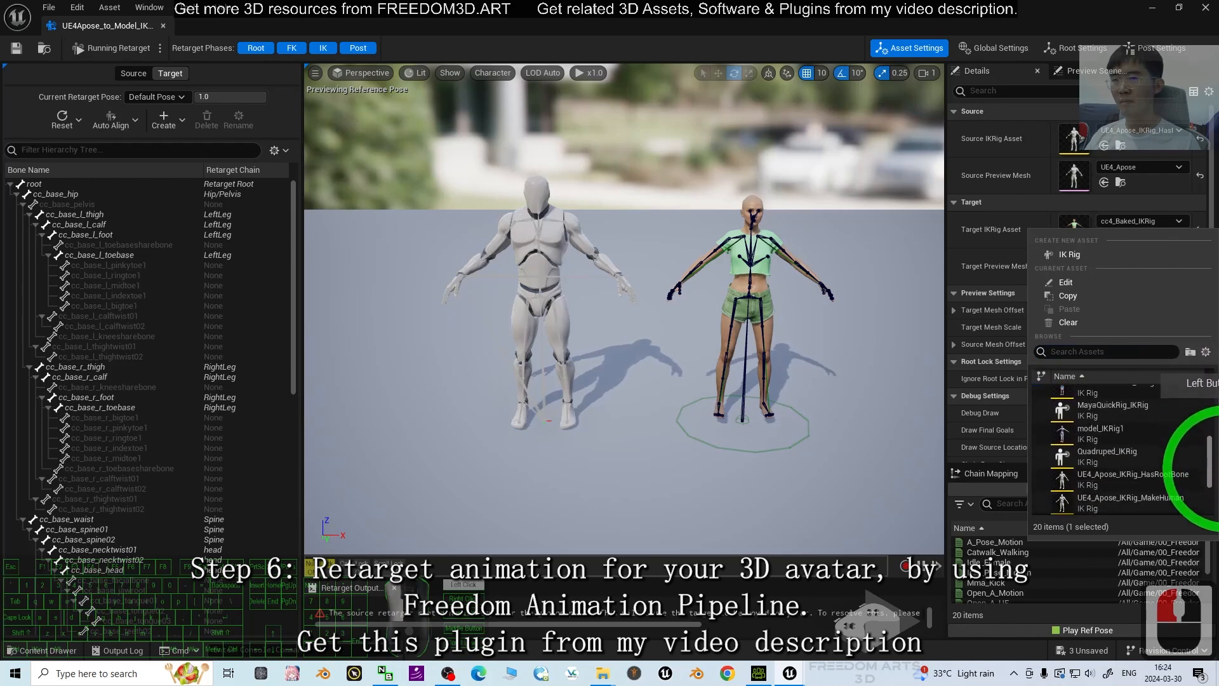
double_click(1106, 435)
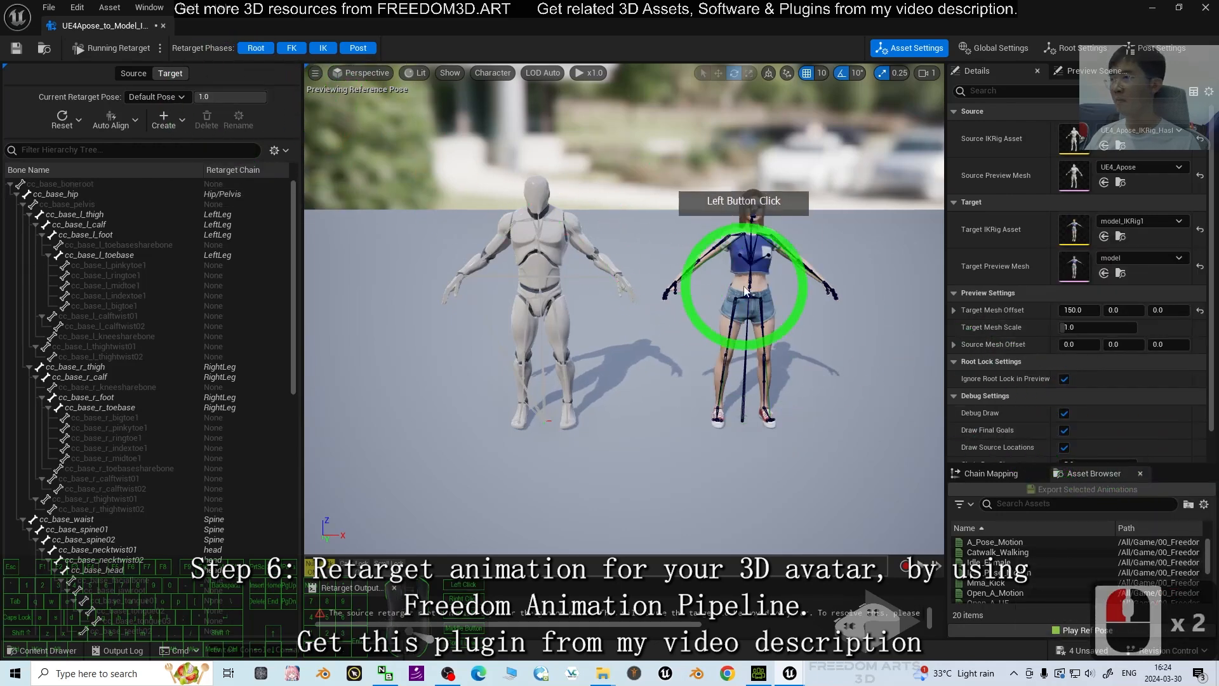
scroll(845, 306, up, 3)
shift+middle_drag(802, 321, 825, 302)
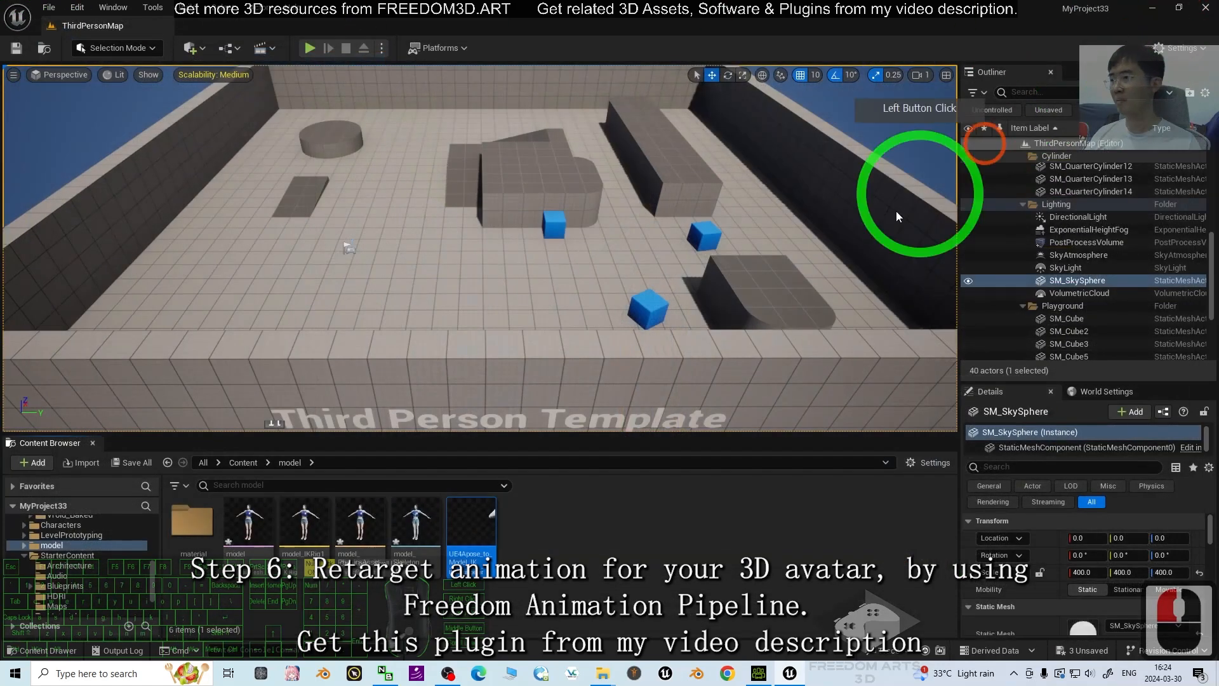
Step: Open the model_Skeleton asset and show the translation retargeting options in its bone tree
double_click(406, 516)
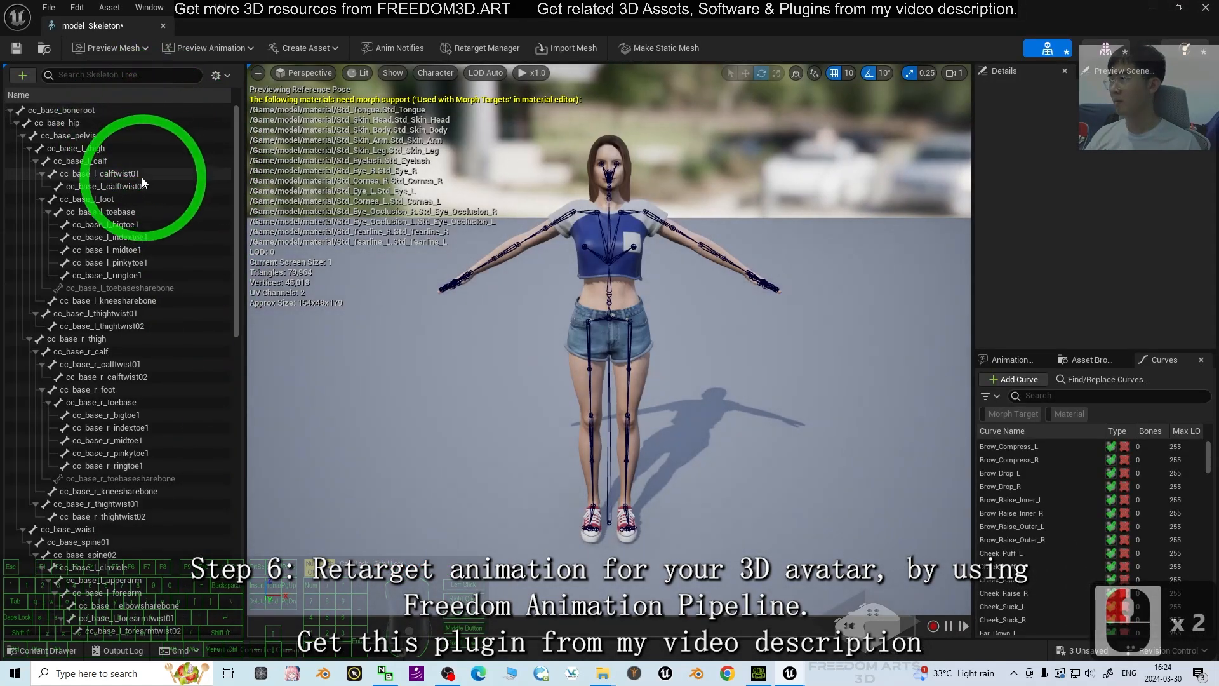
click(58, 123)
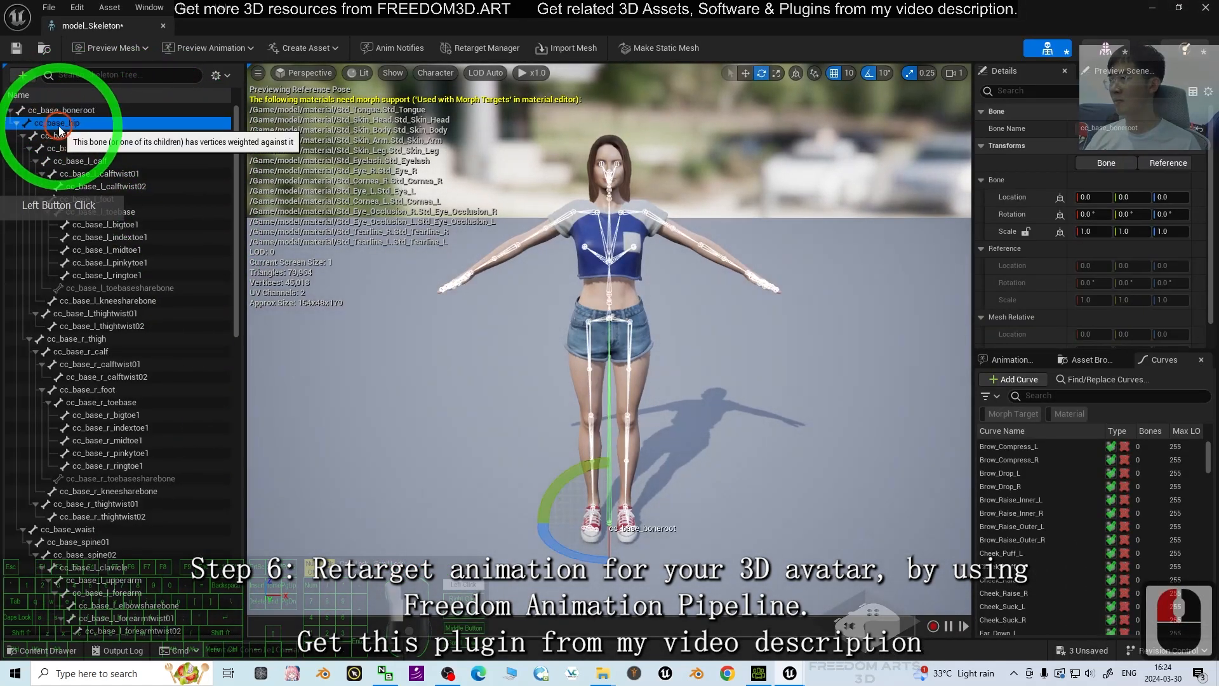
click(59, 124)
click(86, 112)
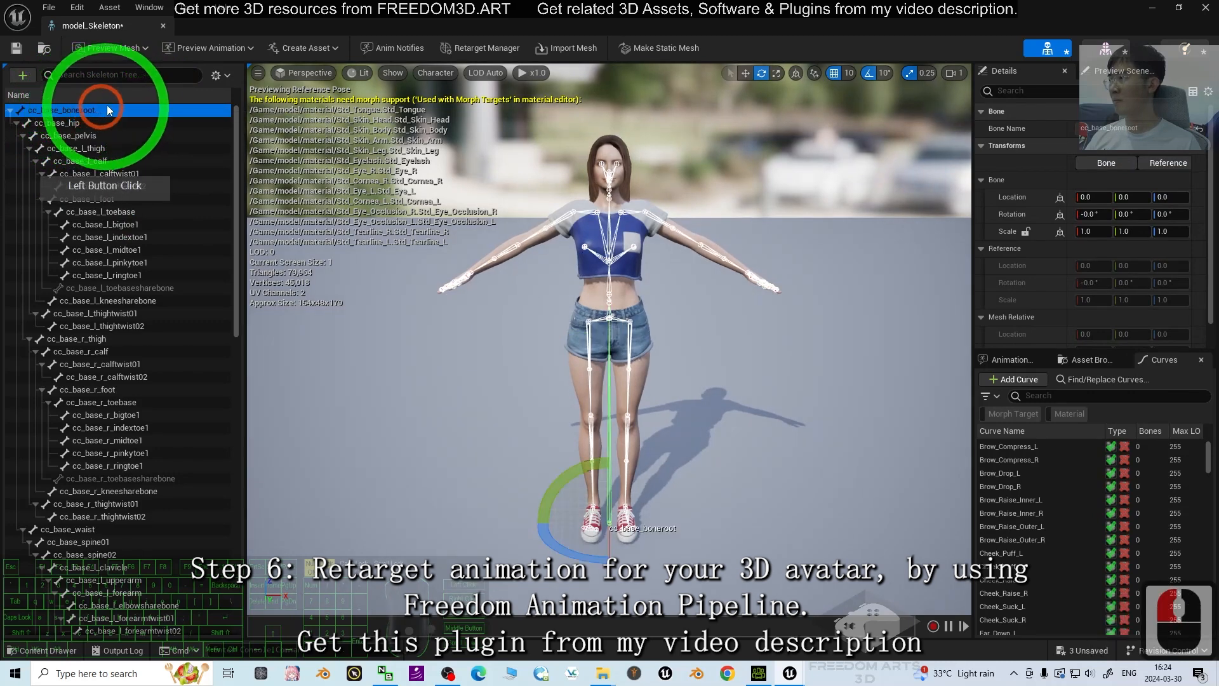
click(216, 75)
click(240, 155)
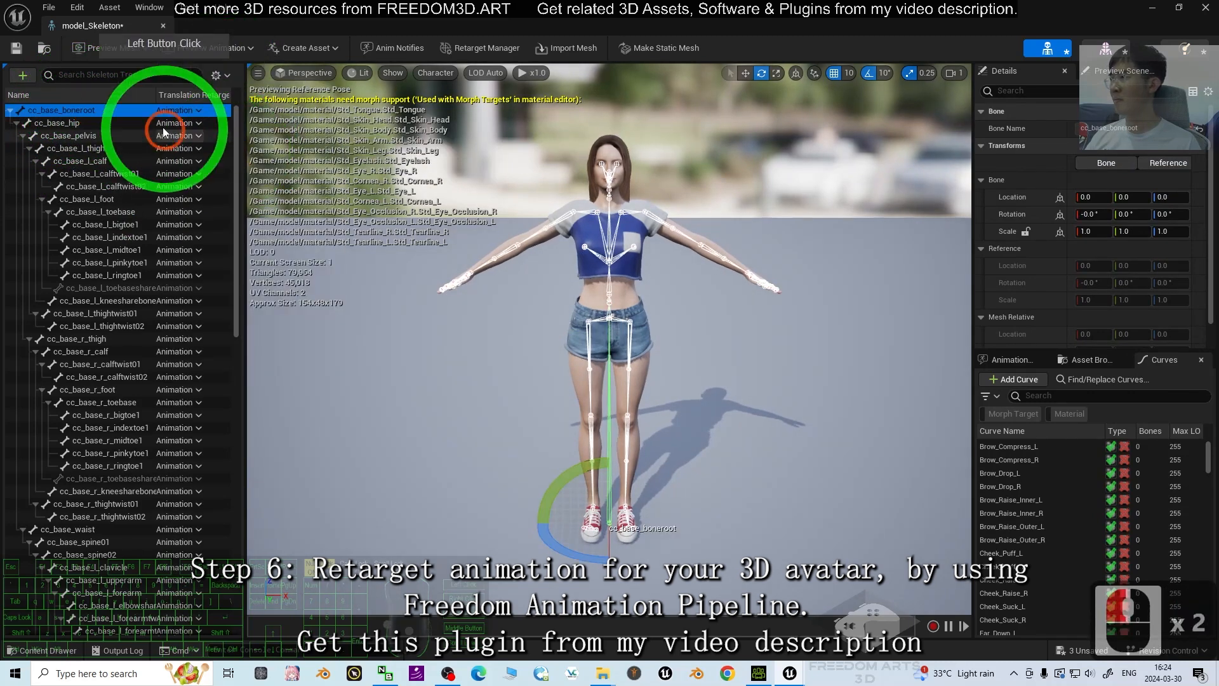
Step: Set translation retargeting of cc_base_boneroot and cc_base_hip to Animation Scaled, then save and close the skeleton
click(184, 110)
click(168, 147)
click(127, 122)
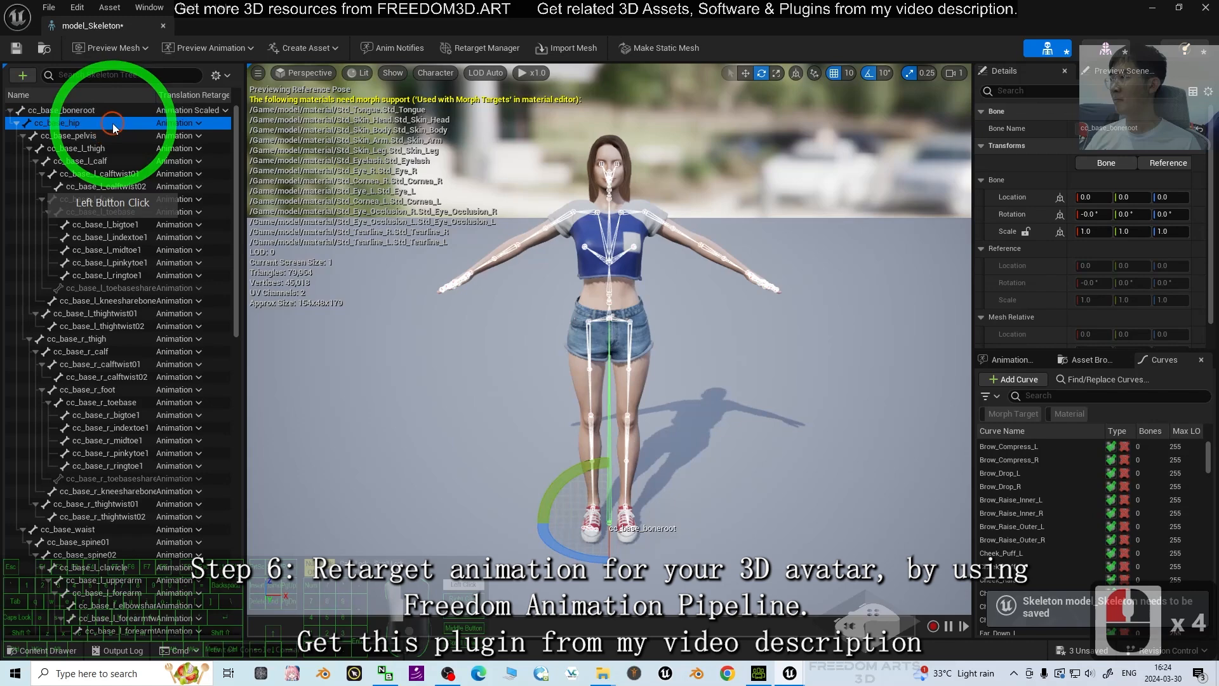
click(184, 123)
click(213, 183)
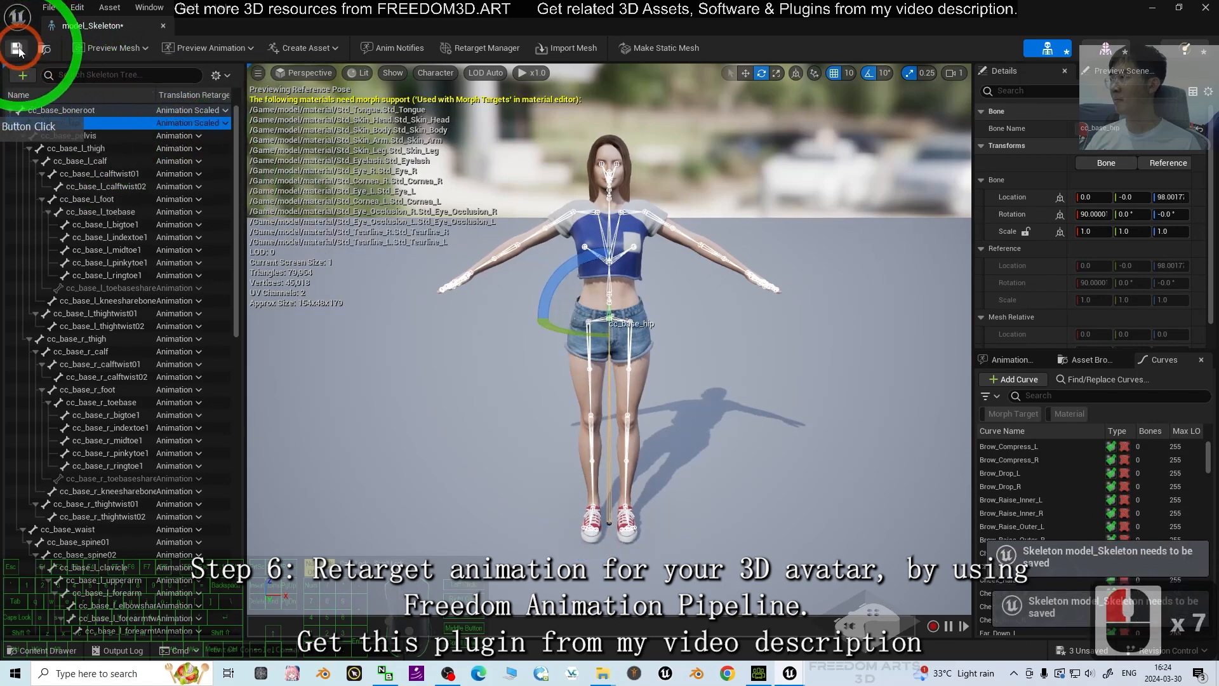
click(1073, 15)
click(1202, 10)
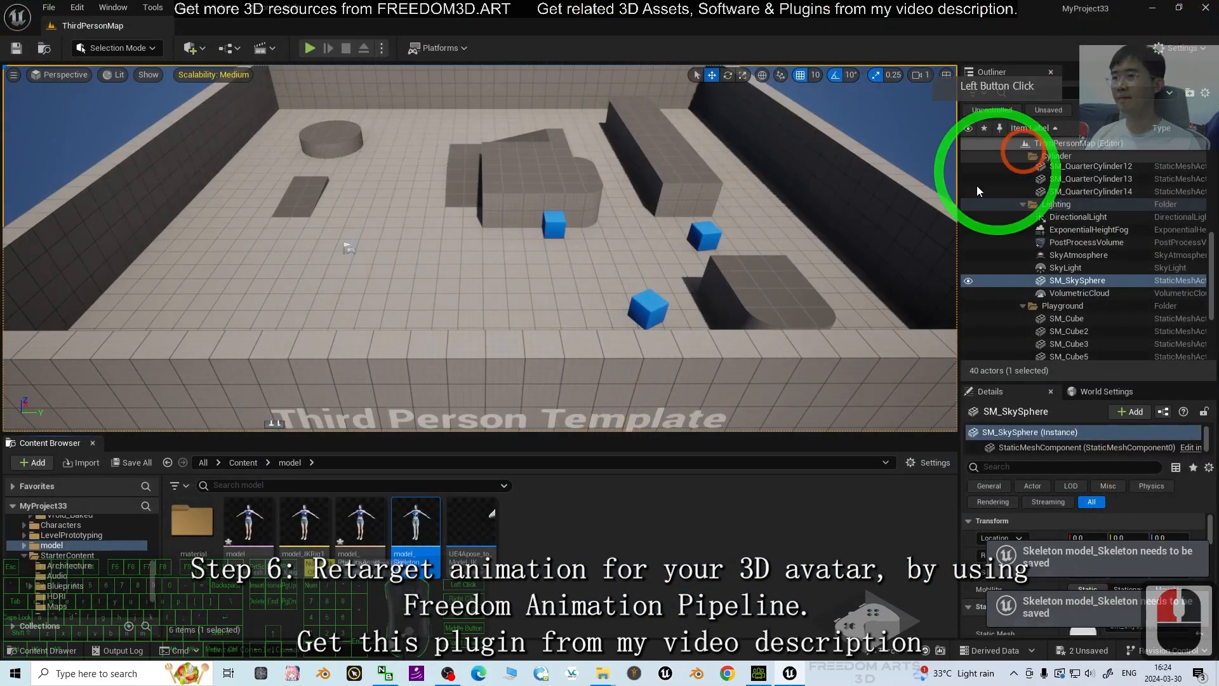
Step: Open the UE4Apose_to_Model retargeter from the model folder, preview the Mma_Kick animation on the avatar and pause it
shift+click(414, 527)
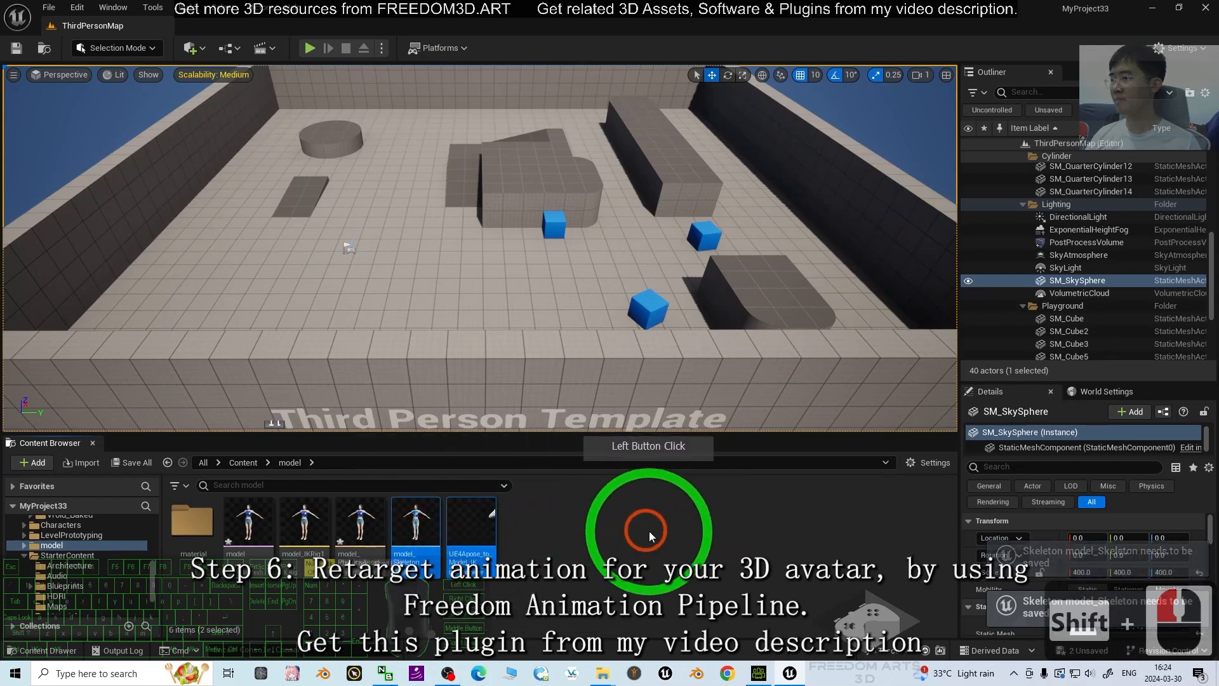
click(628, 534)
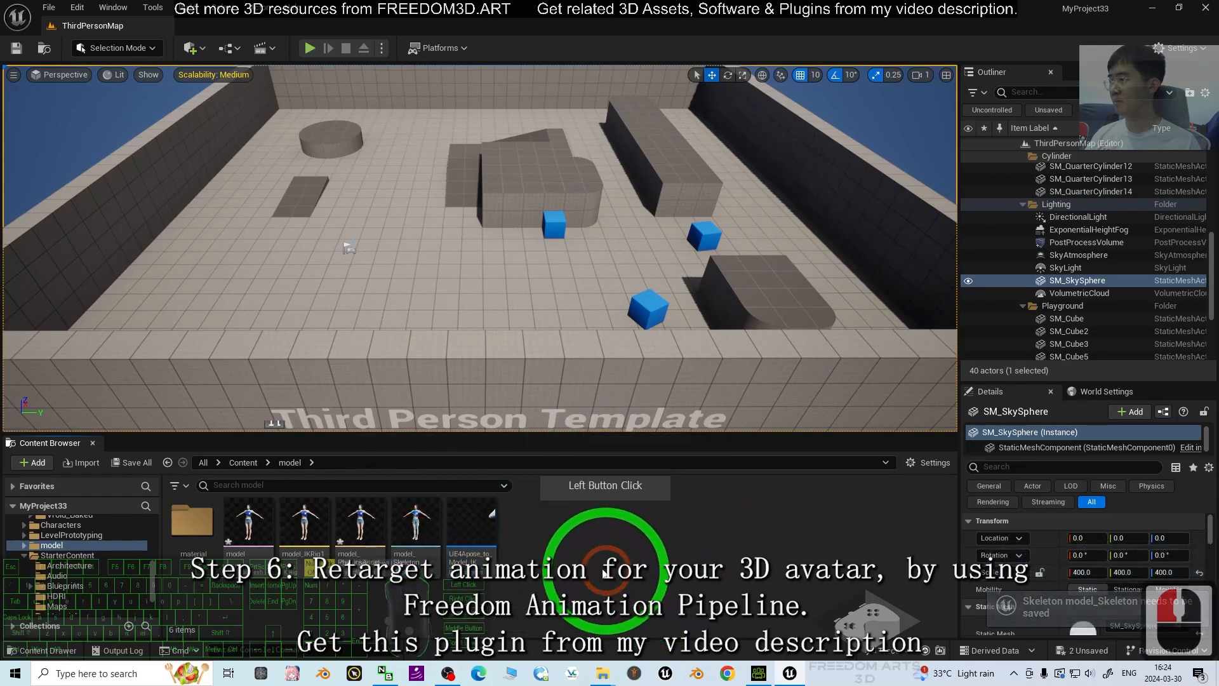
double_click(478, 527)
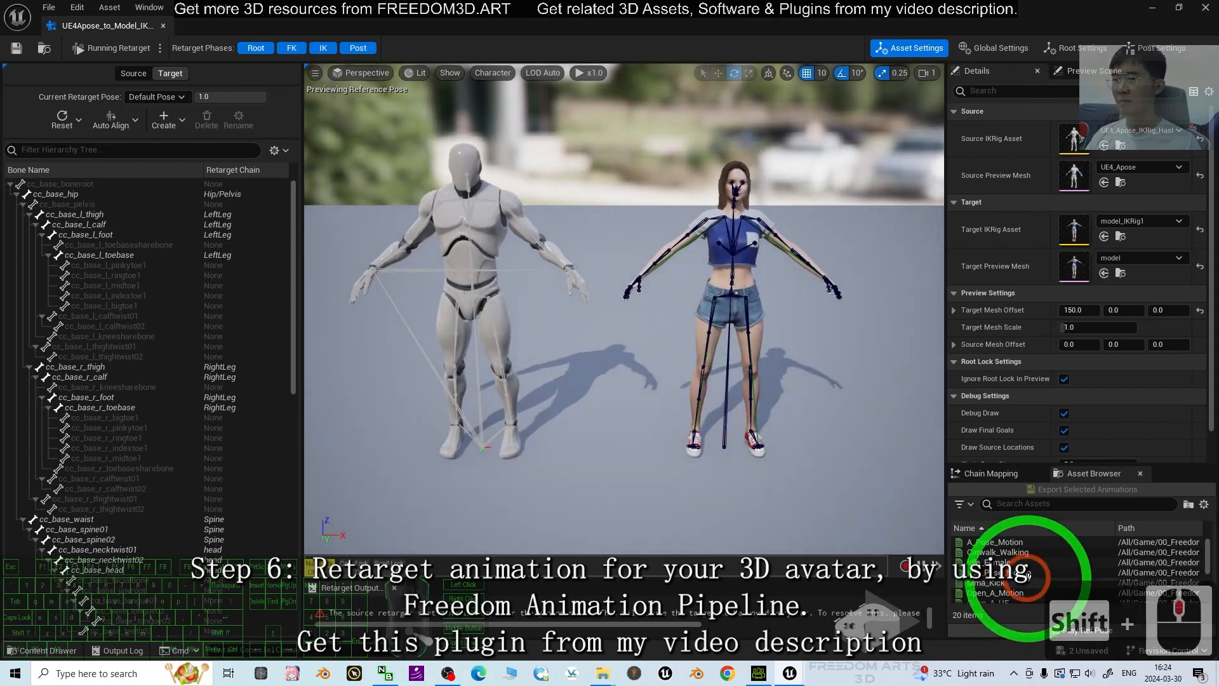
double_click(985, 582)
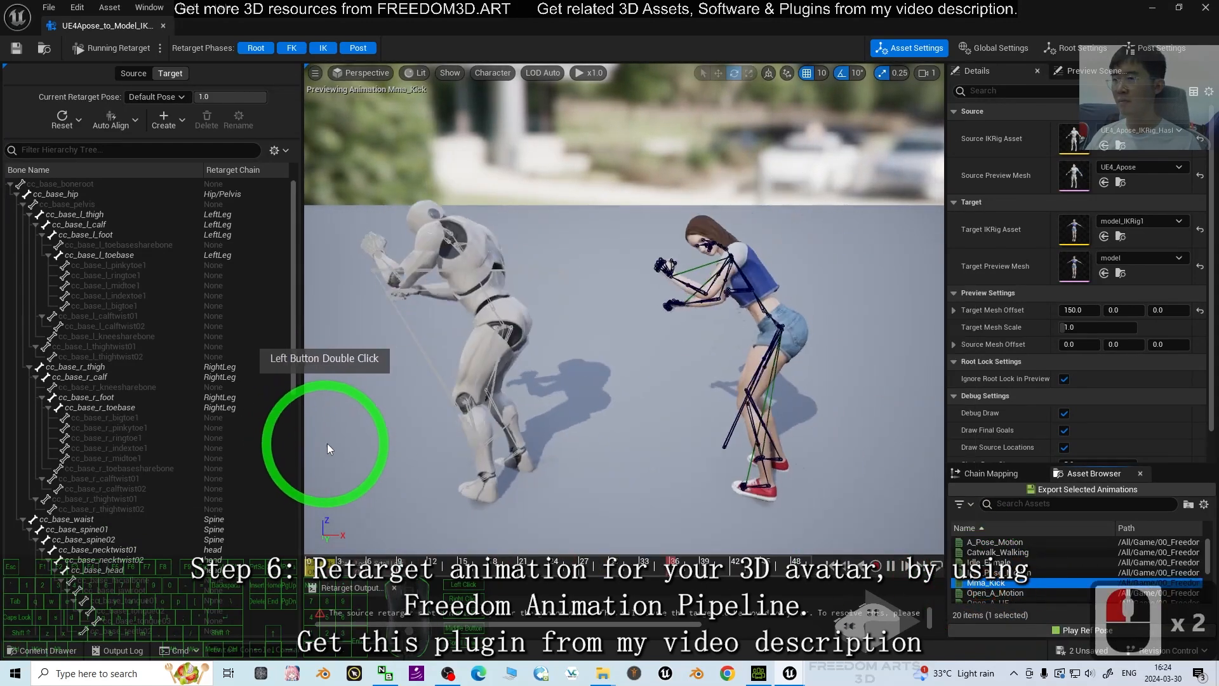
click(890, 565)
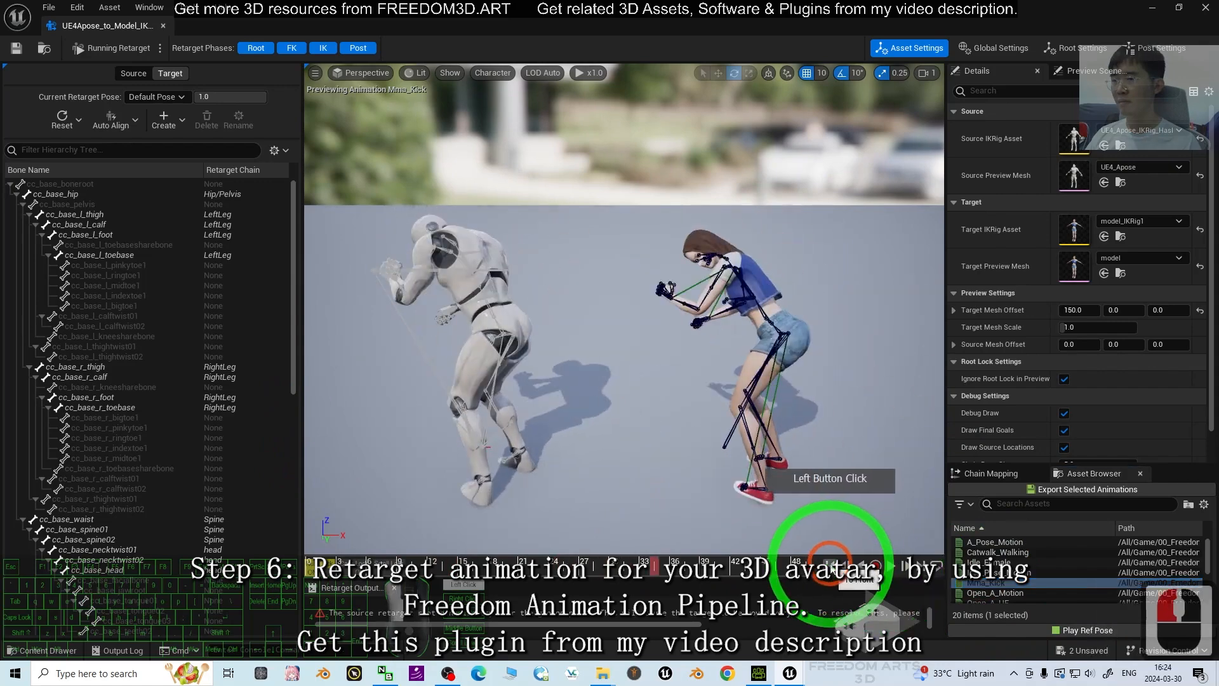
Step: Preview the SampleDance animation on the avatar at another point of its timeline, then close the retargeter
scroll(1083, 577, down, 3)
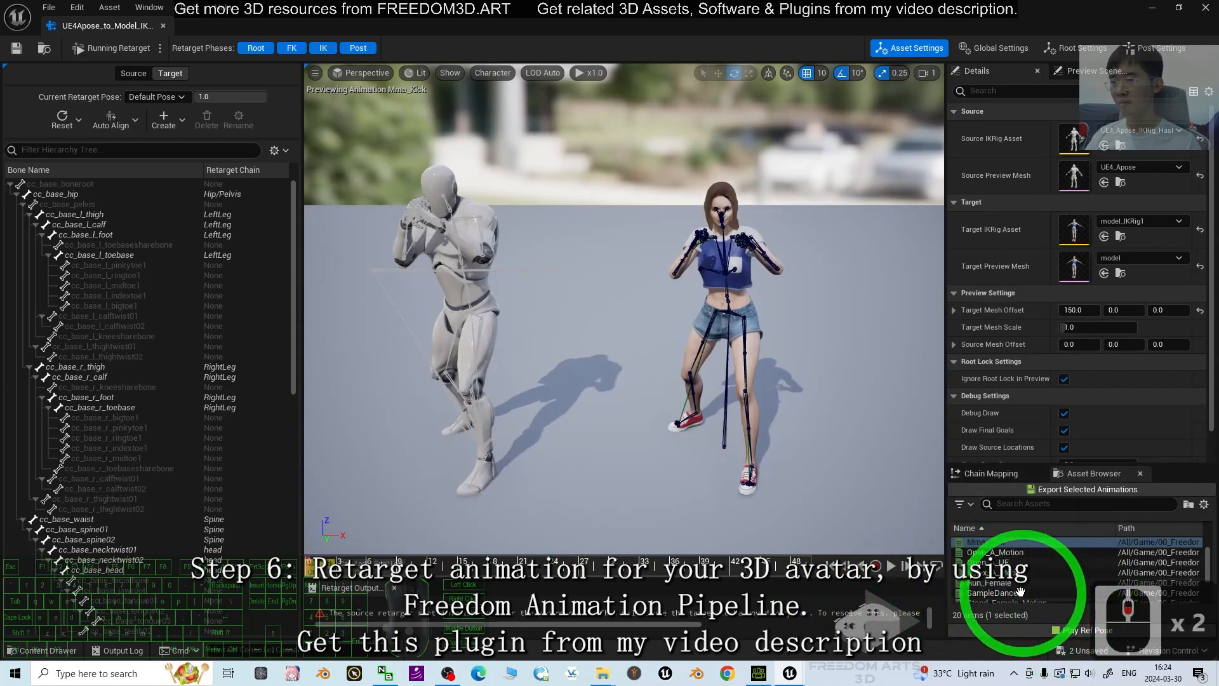
scroll(1020, 590, up, 2)
scroll(1102, 575, down, 2)
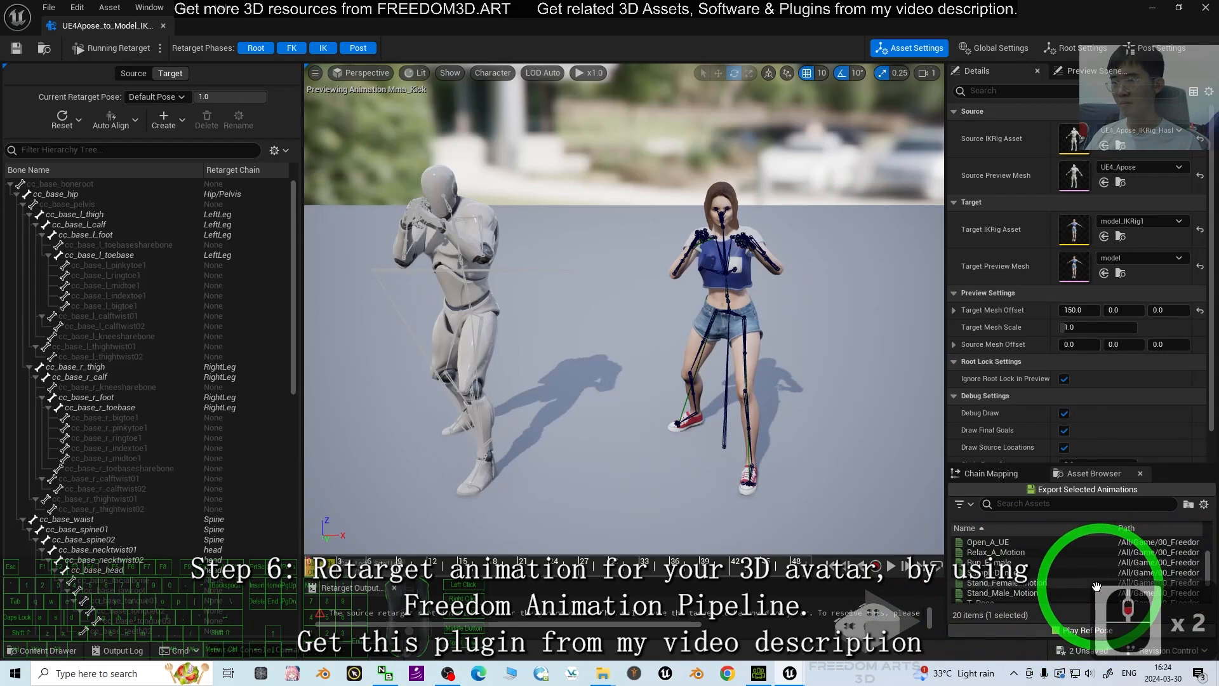
double_click(978, 572)
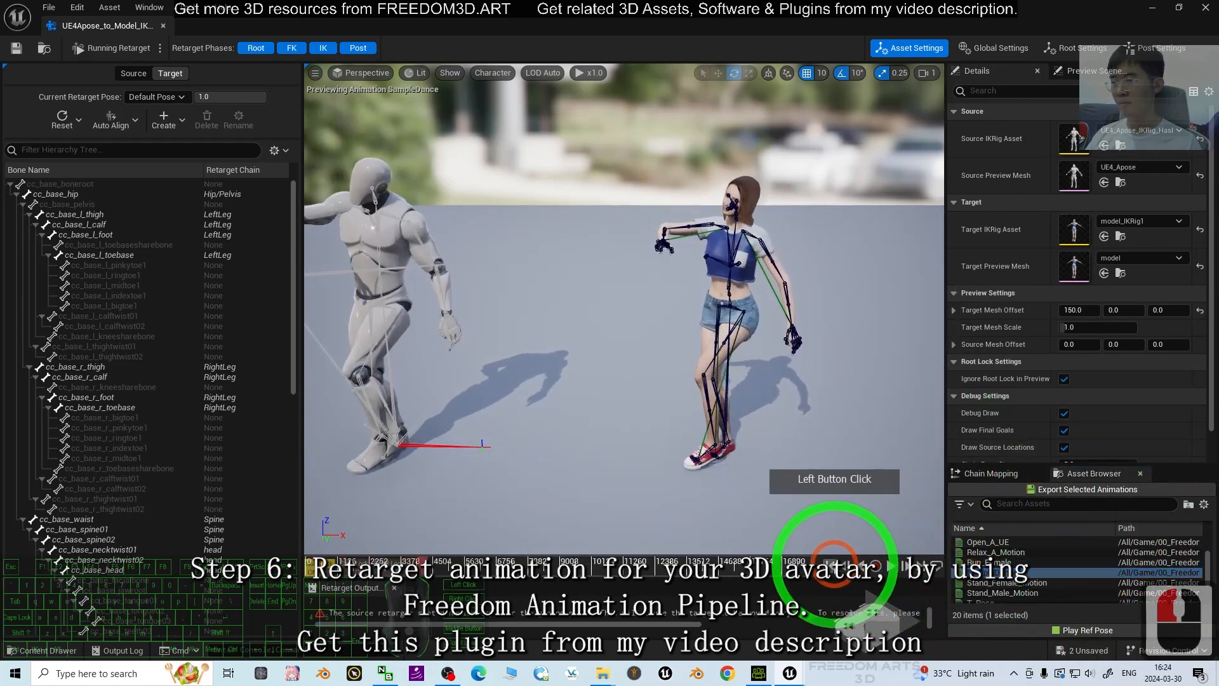
click(834, 563)
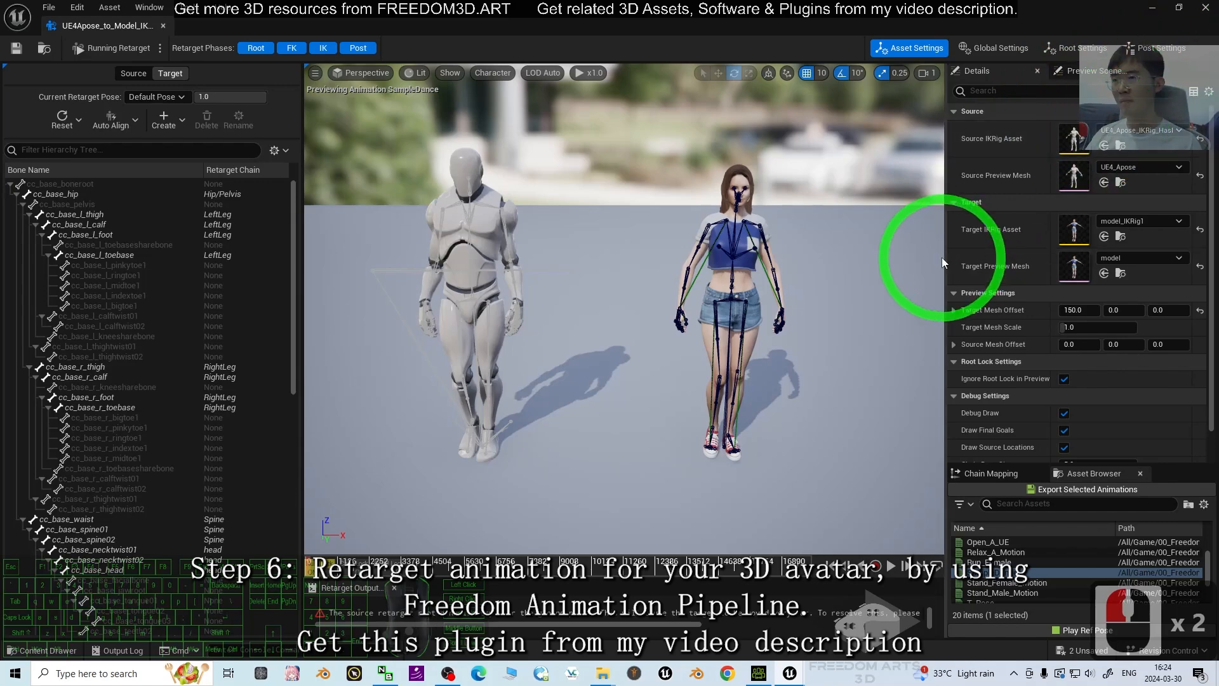
click(1203, 7)
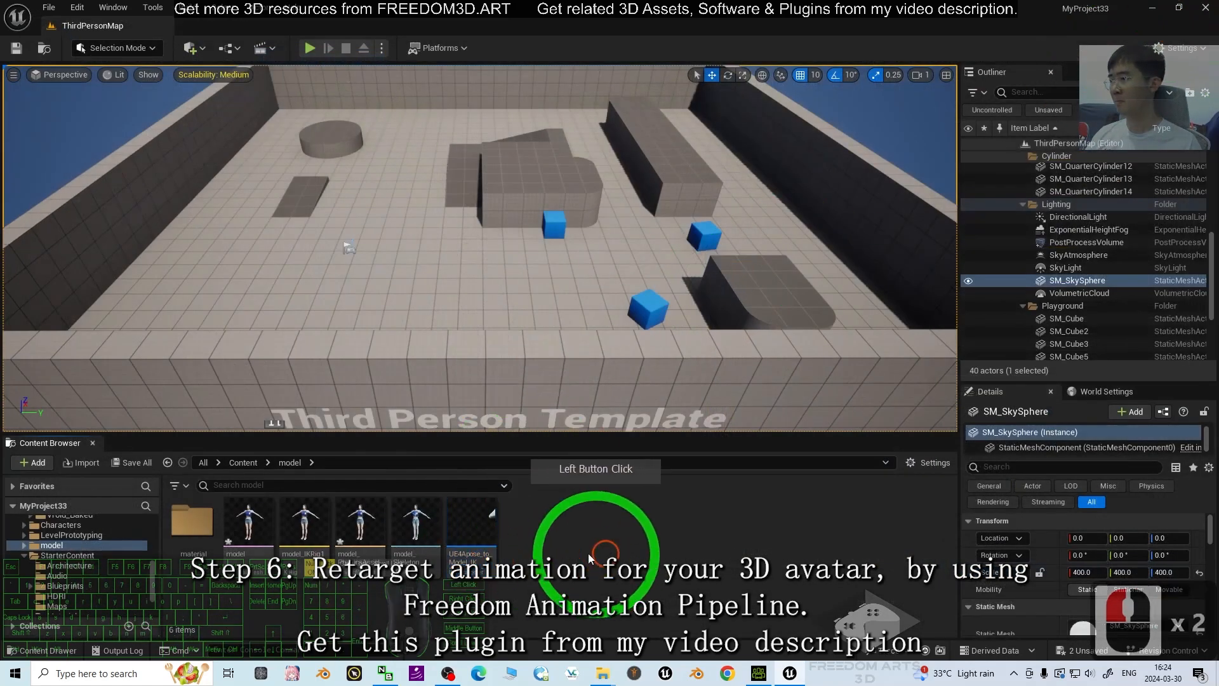
Step: Open model_IKRig1, check the retarget chain assigned to the cc_base_hip bone, then close the rig
double_click(304, 527)
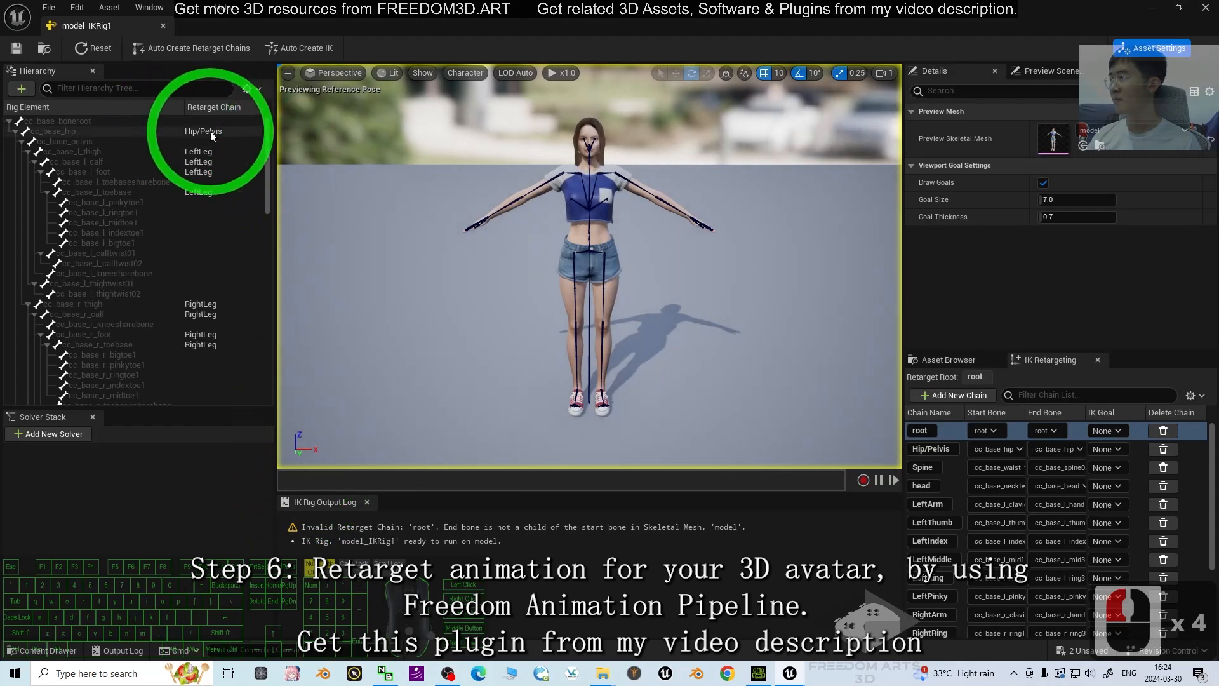
click(200, 132)
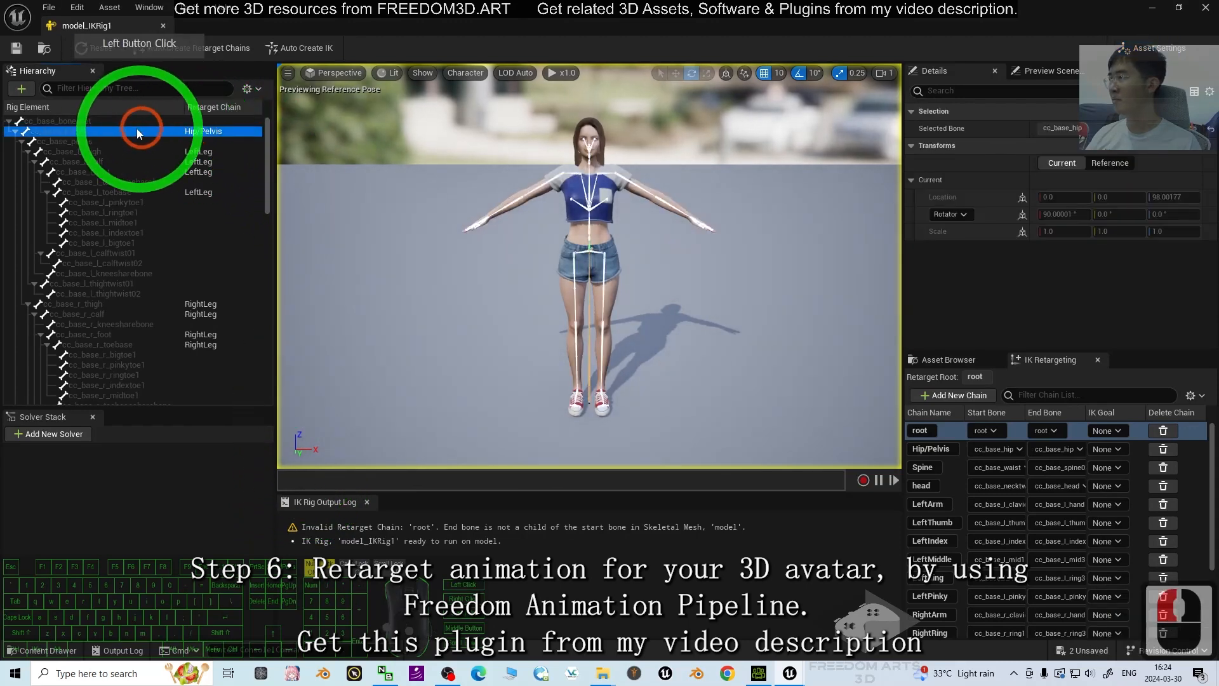
click(1205, 7)
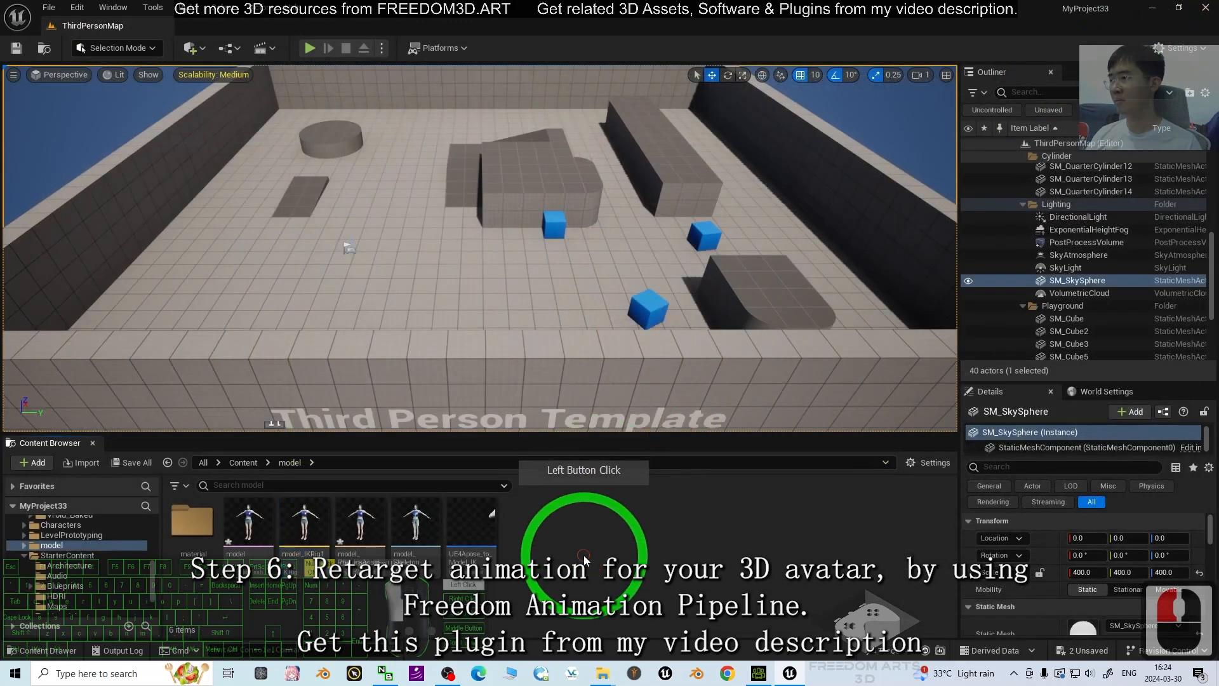
Step: Reopen the model_Skeleton asset and show the retargeting options in its bone tree
double_click(463, 524)
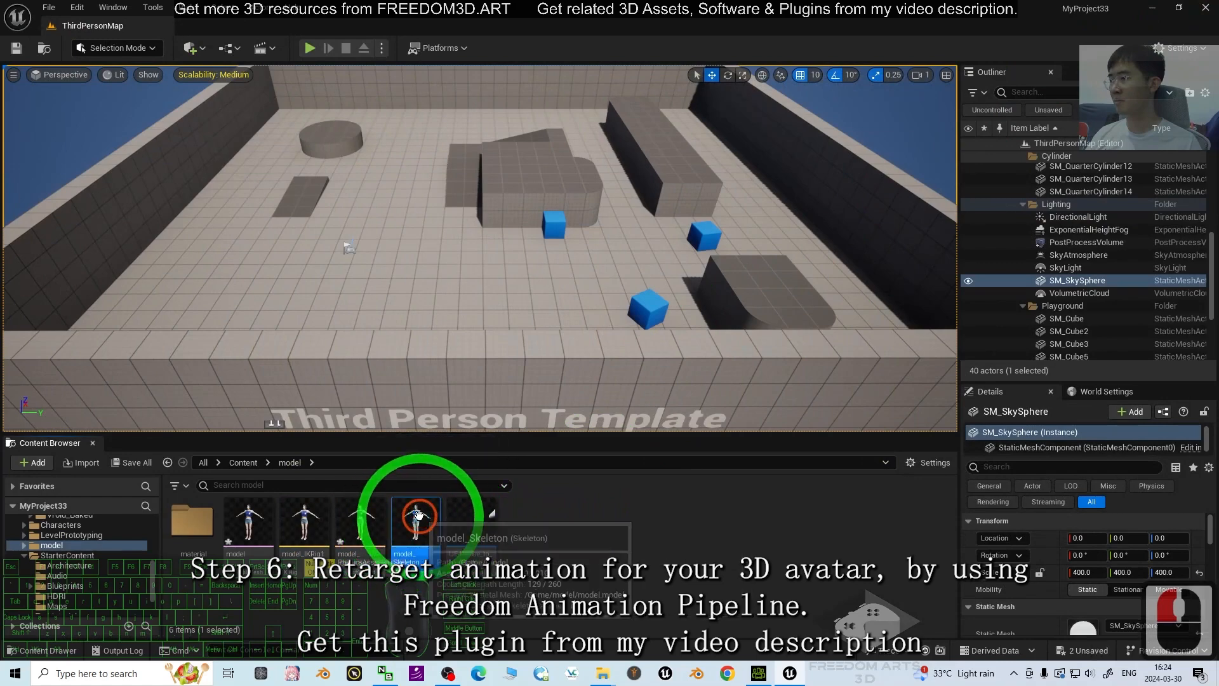
double_click(417, 514)
click(227, 75)
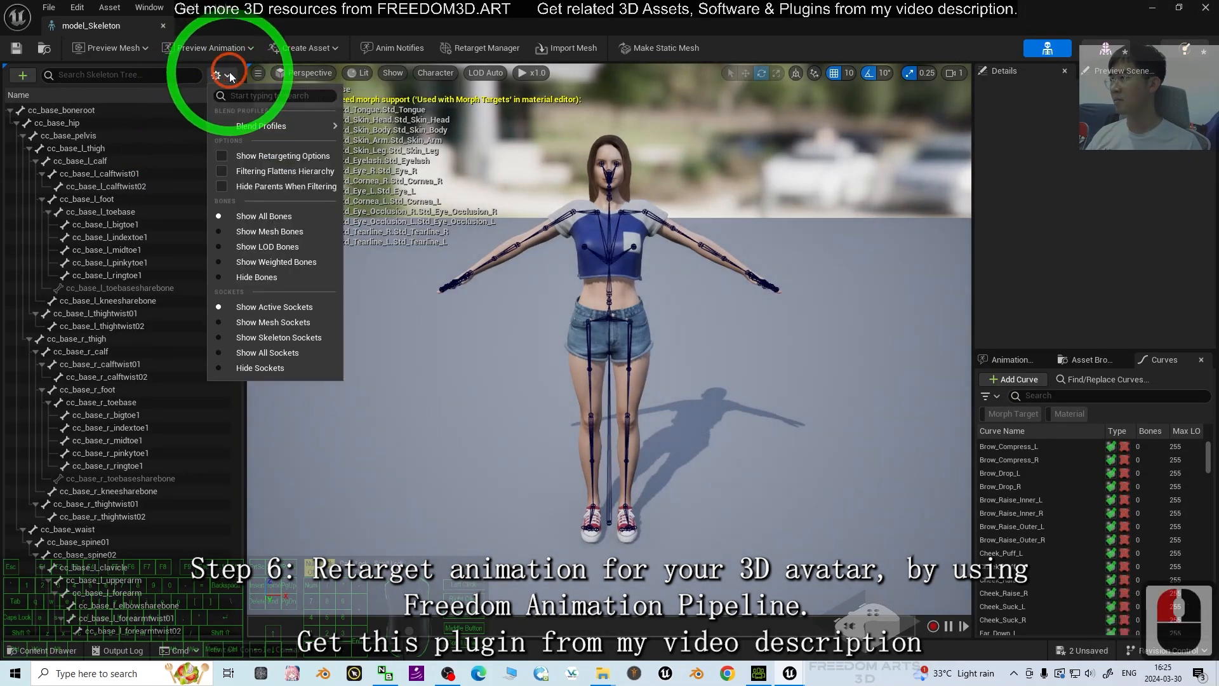
click(237, 153)
Step: Set translation retargeting of cc_base_hip to Animation and cc_base_pelvis to Animation Scaled, then save and close the skeleton
click(219, 125)
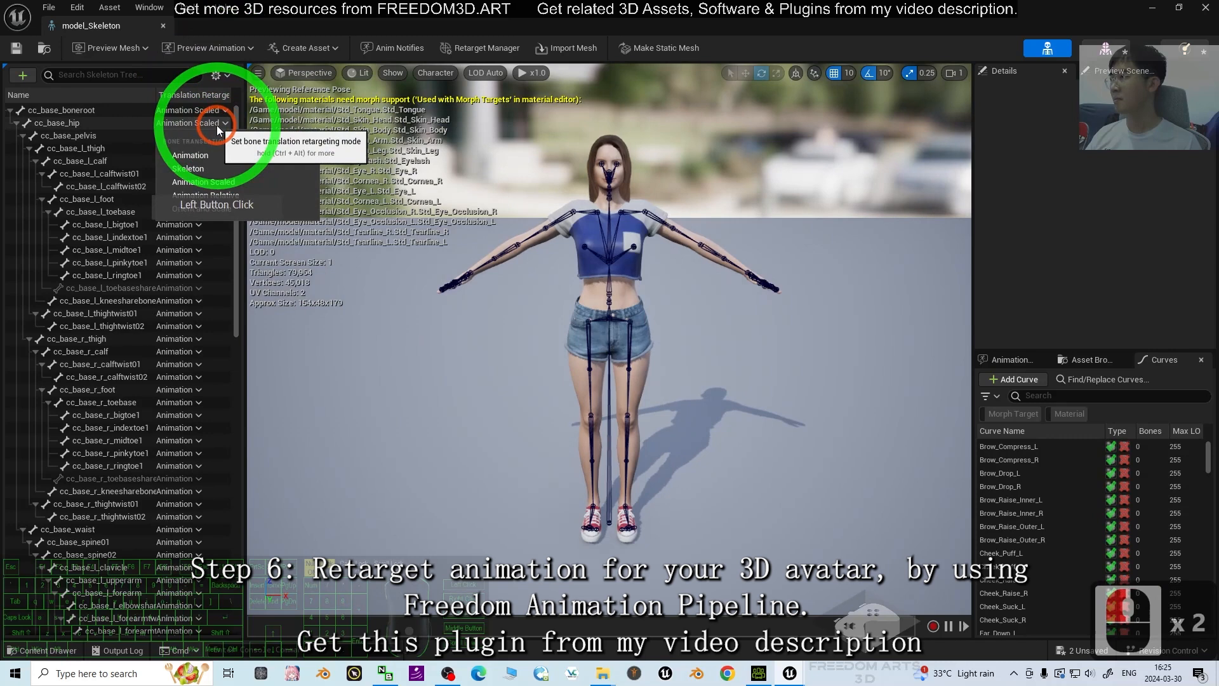
click(190, 154)
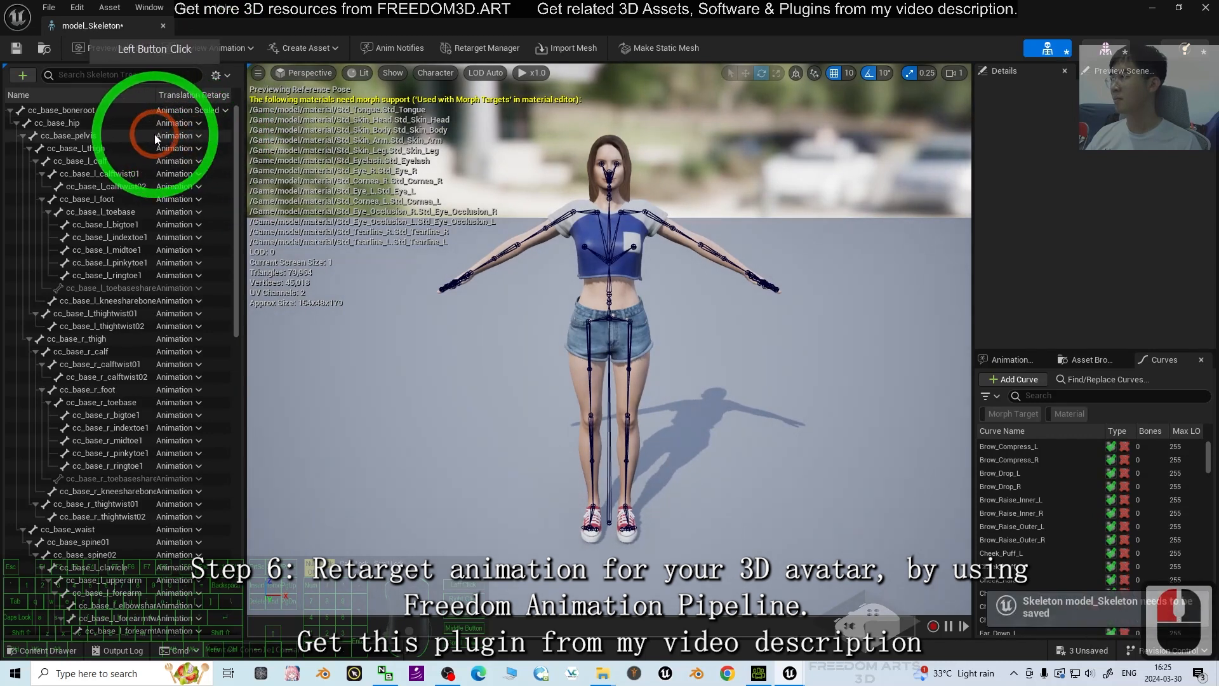
click(191, 136)
click(196, 193)
click(71, 71)
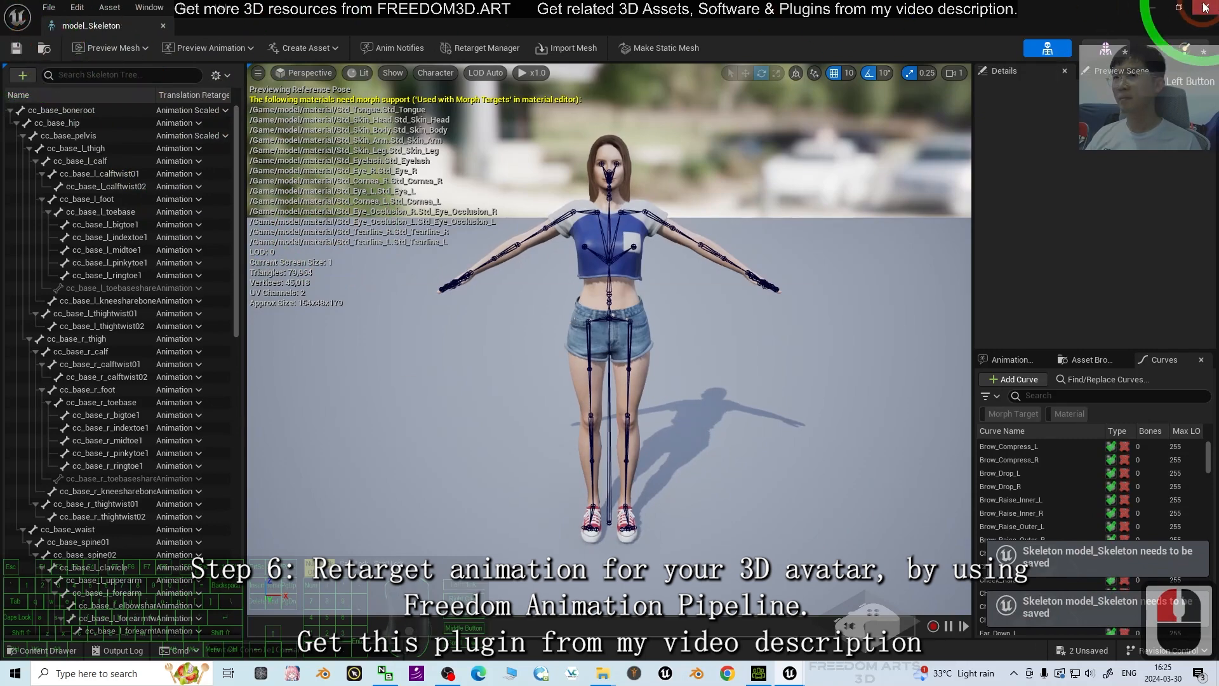
click(1204, 8)
Step: Reopen the UE4Apose_to_Model retargeter, recheck the avatar with the Mma_Kick and SampleDance animations, then close it
double_click(455, 516)
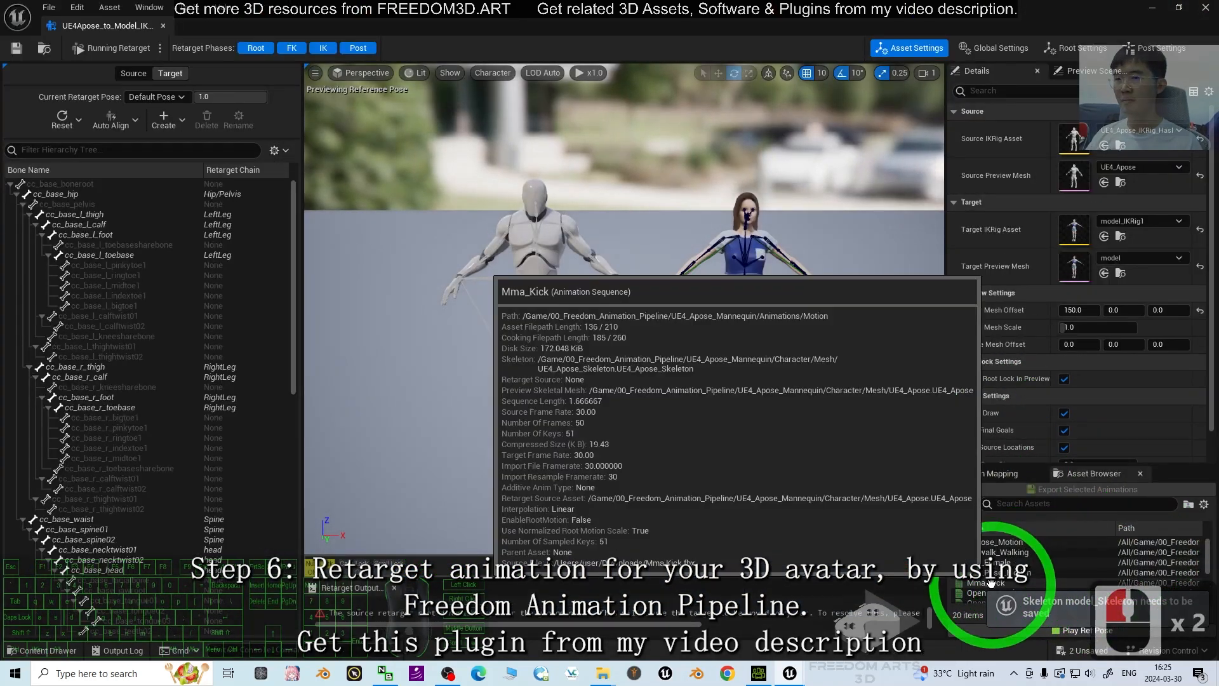
double_click(990, 582)
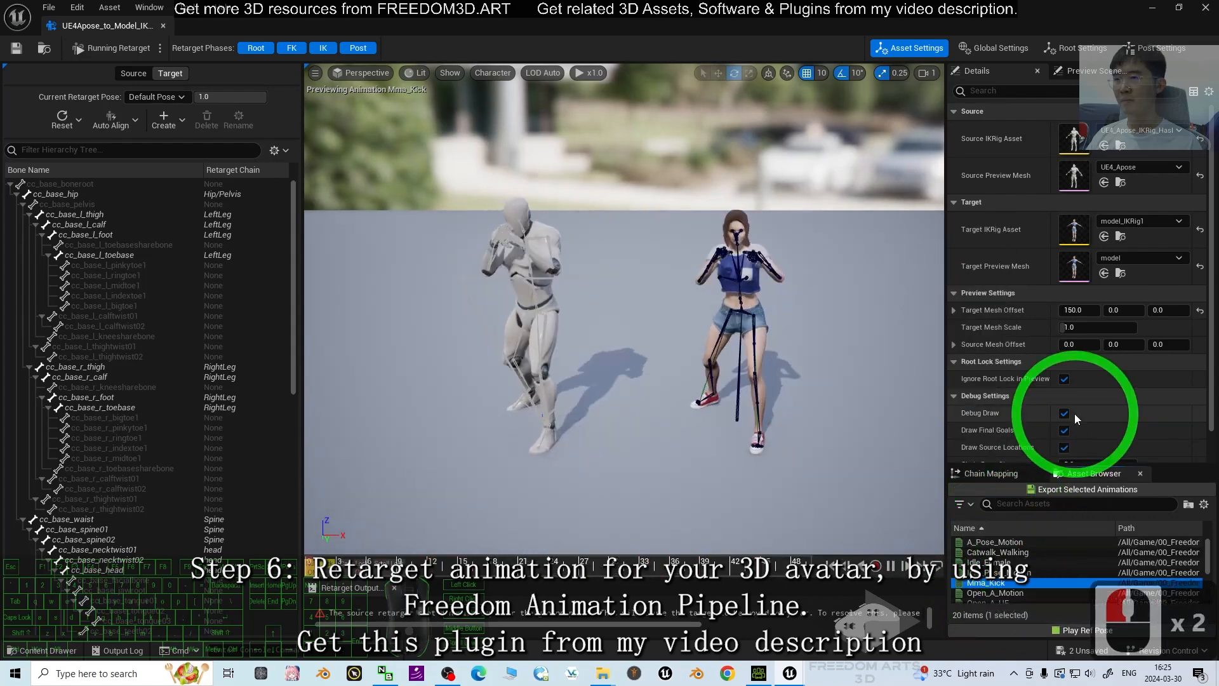
scroll(1051, 571, down, 3)
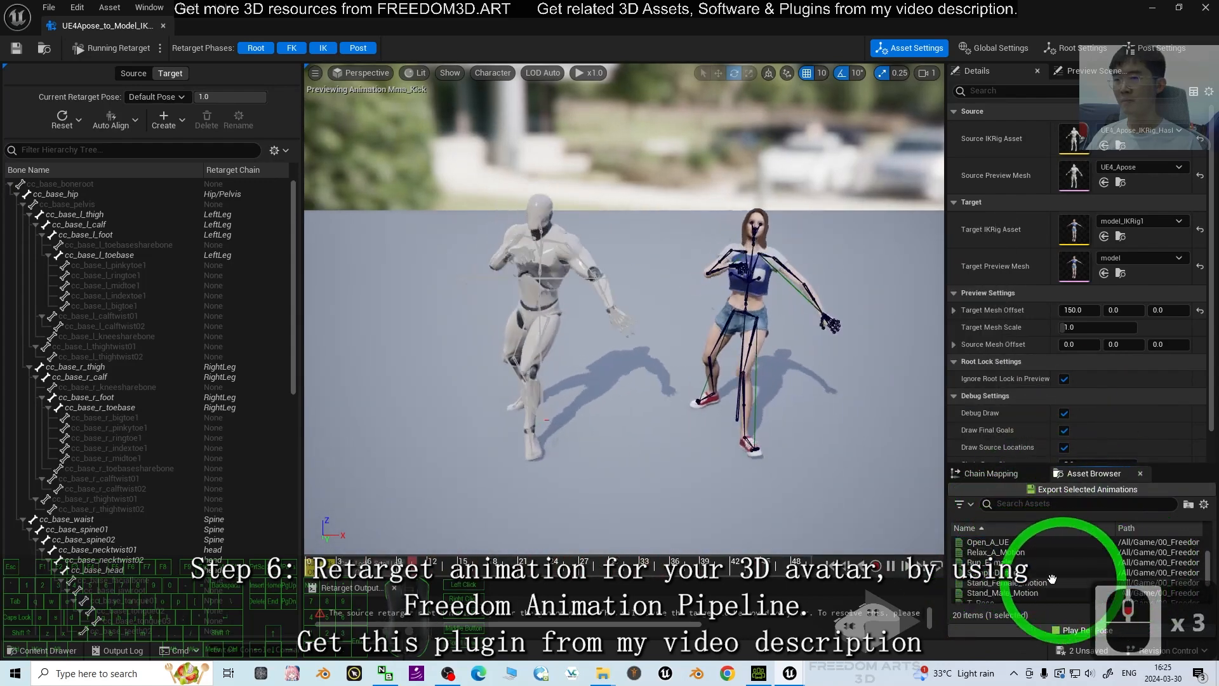
double_click(1028, 572)
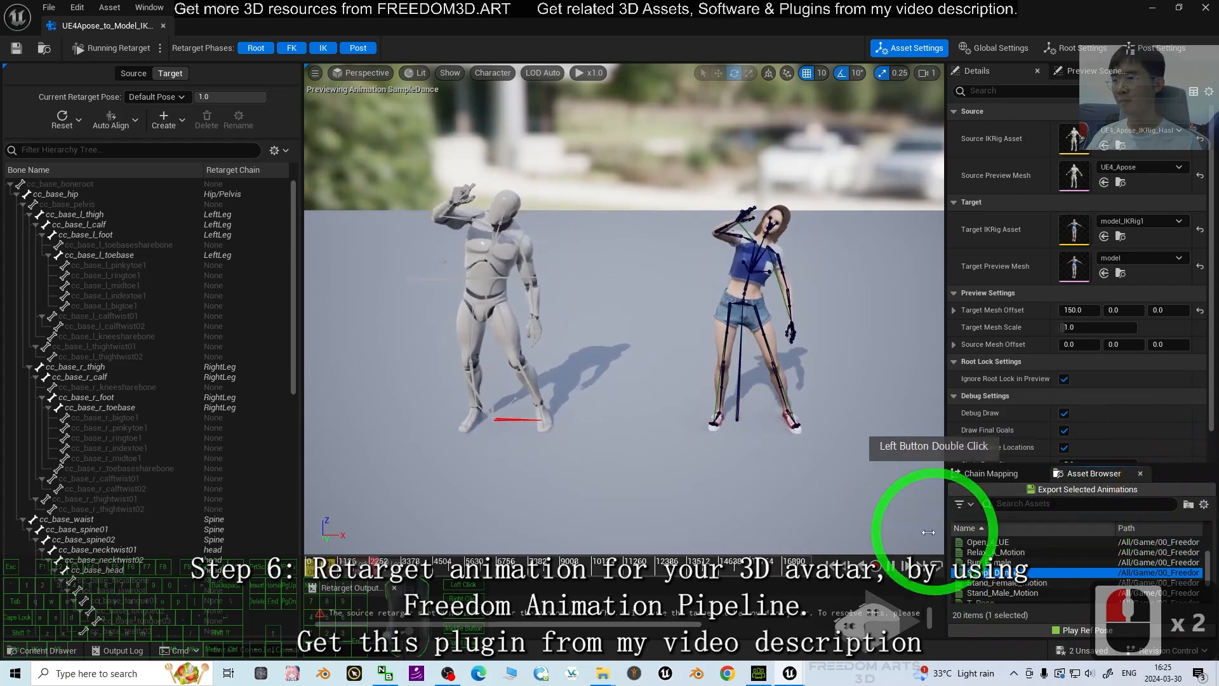
click(842, 567)
click(1141, 7)
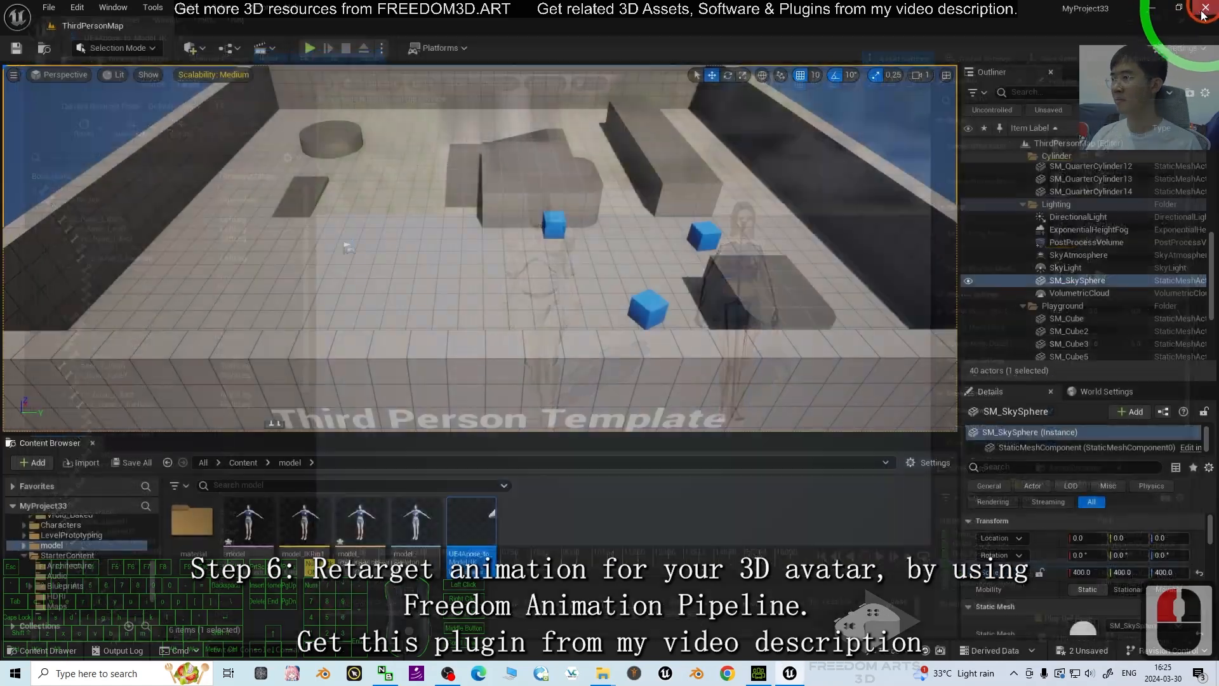
Step: Open model_IKRig1 and examine the retarget chain assignments of the cc_base_boneroot and cc_base_hip bones
click(561, 581)
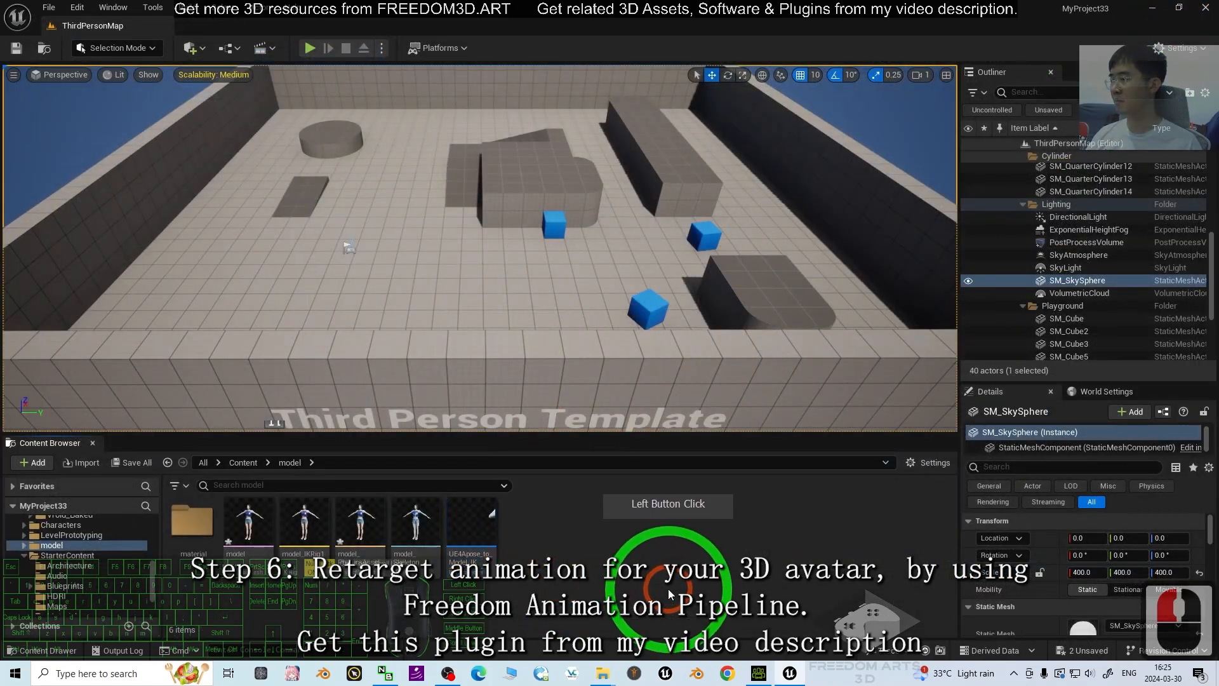
click(306, 522)
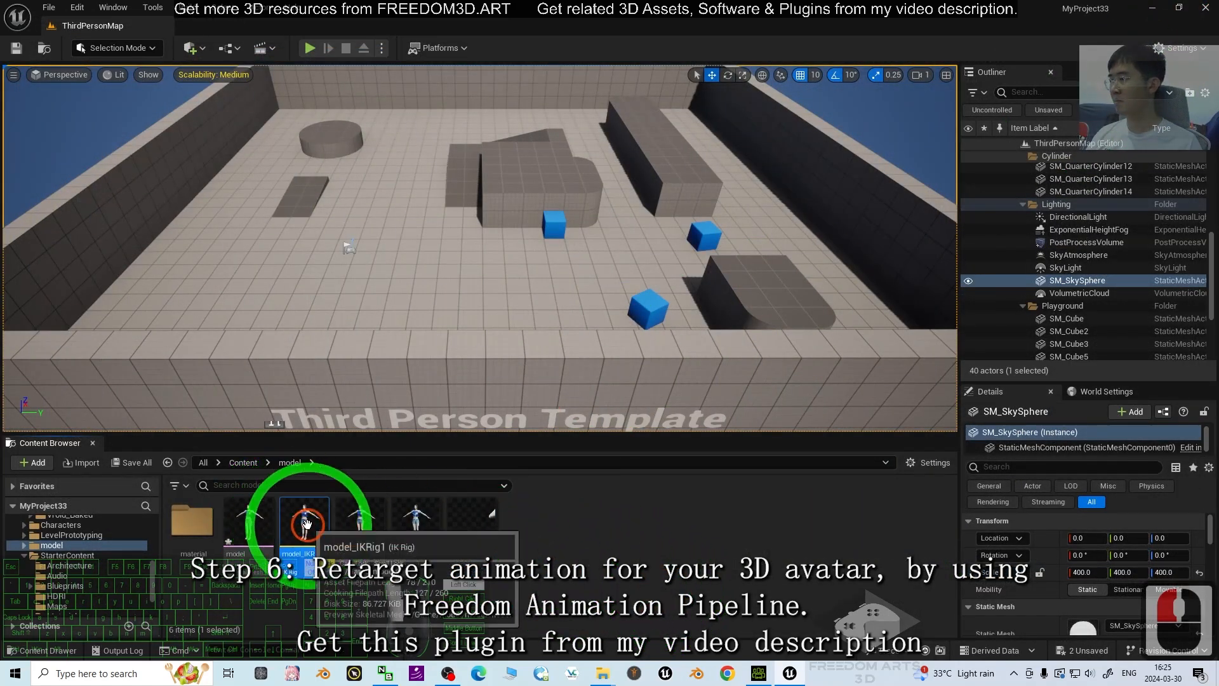
double_click(306, 524)
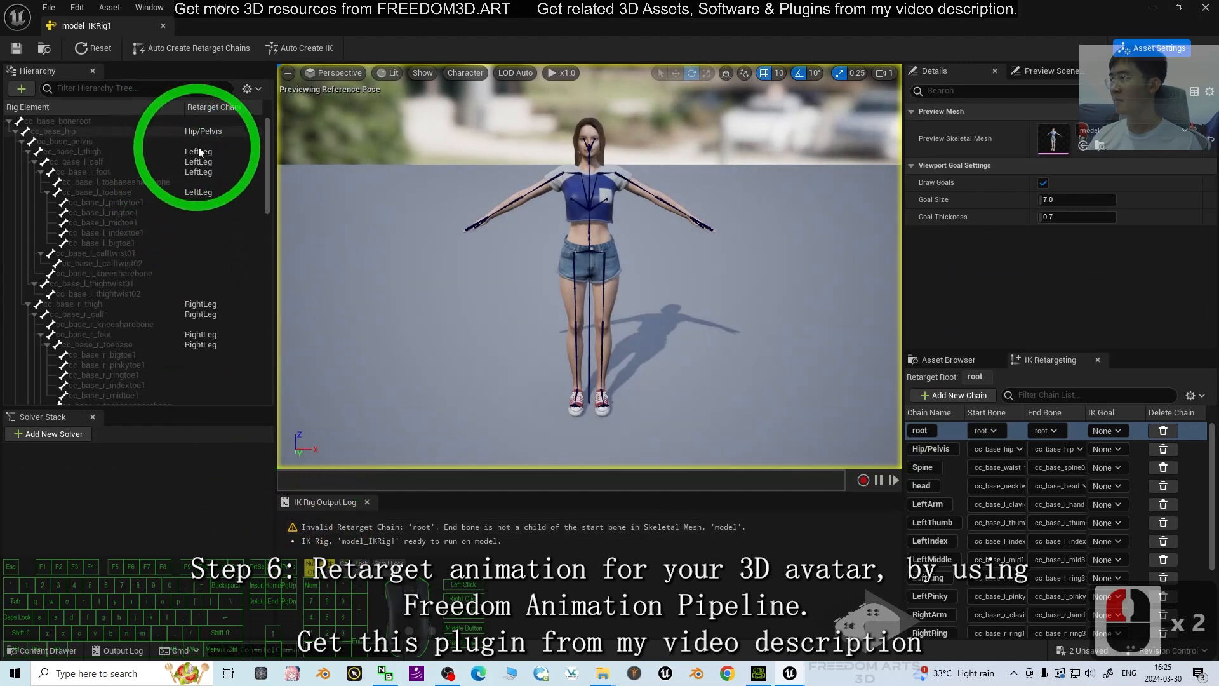
click(201, 132)
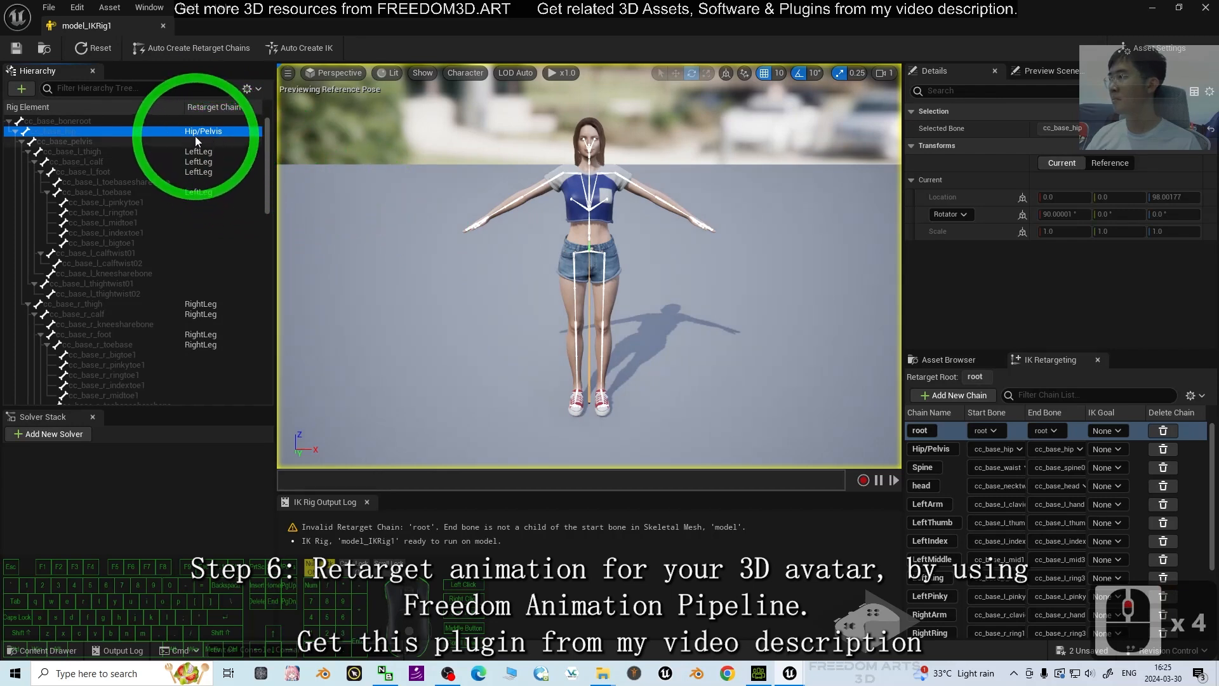
click(209, 126)
click(214, 134)
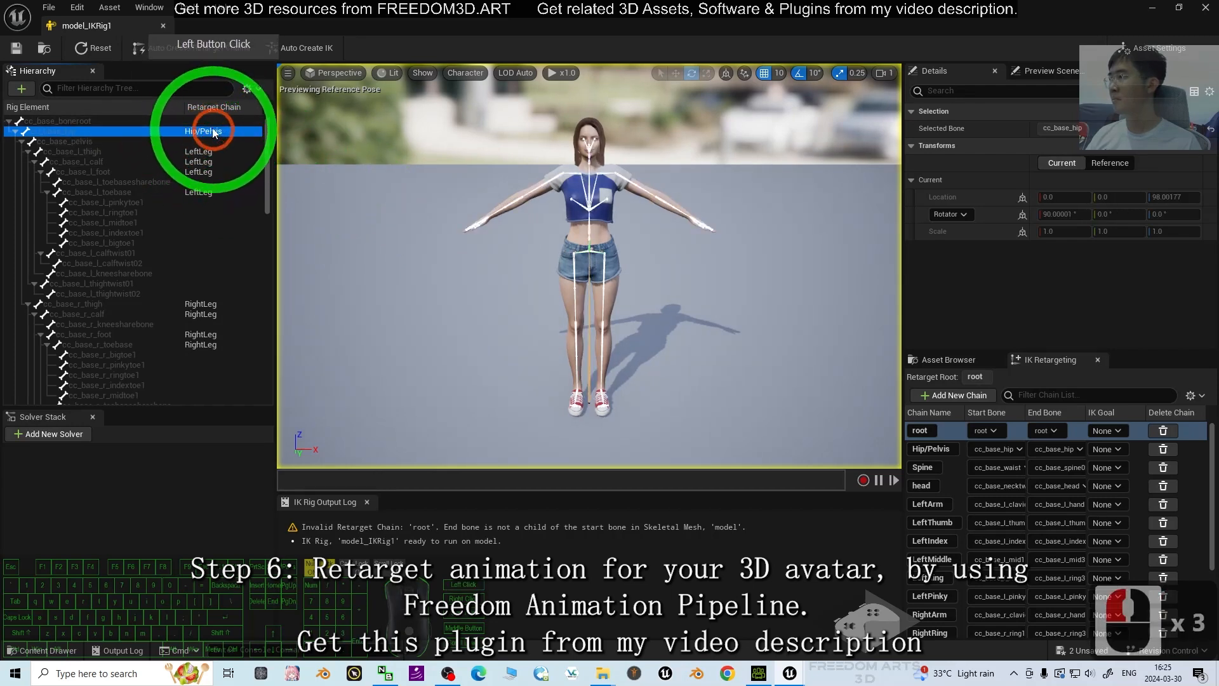
click(207, 119)
click(208, 132)
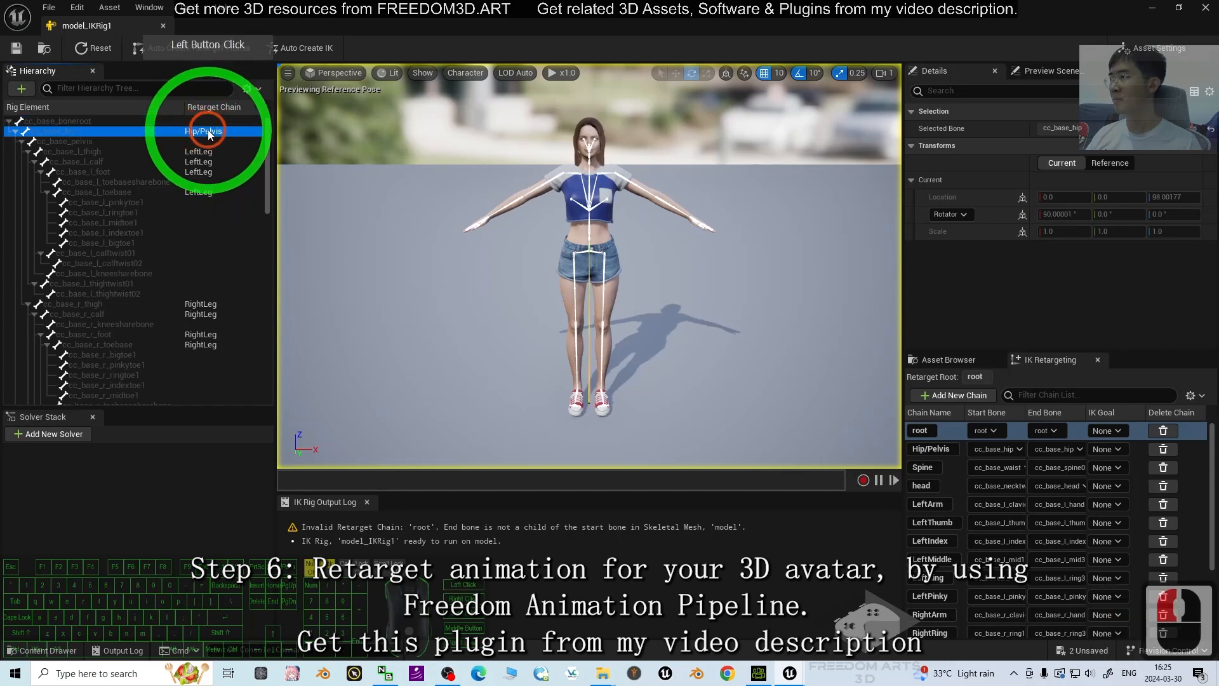
Step: Make cc_base_boneroot the retarget root of the IK rig
click(209, 120)
right_click(210, 120)
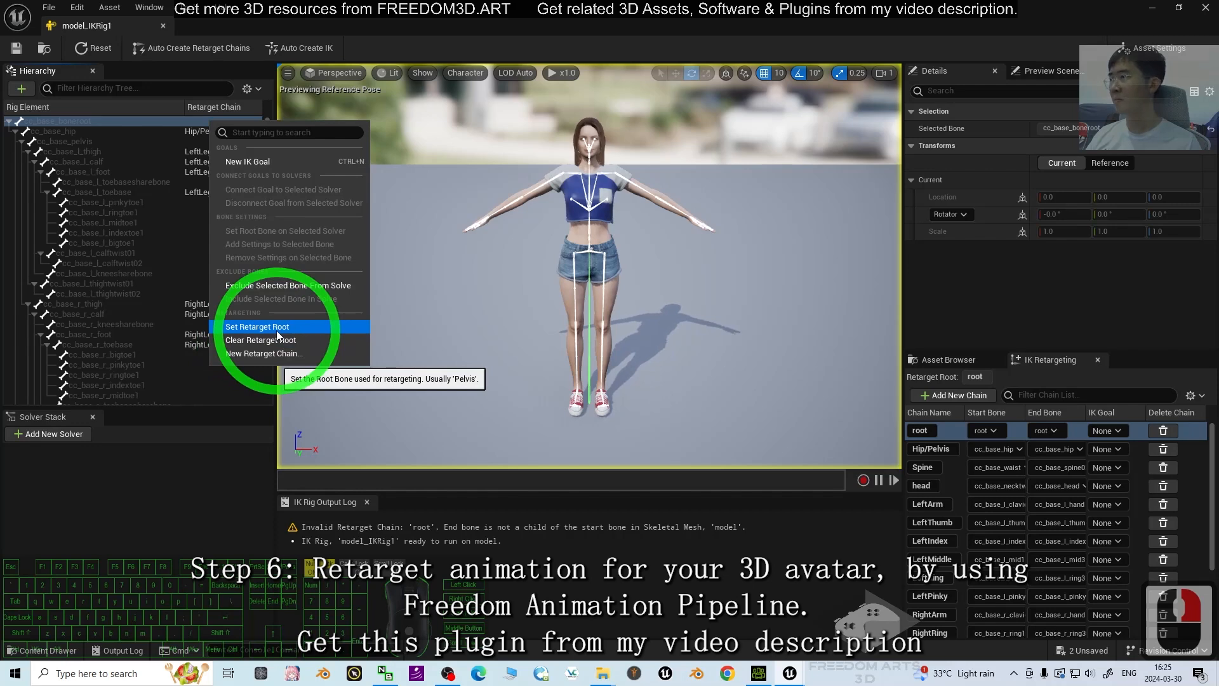
click(276, 328)
right_click(213, 126)
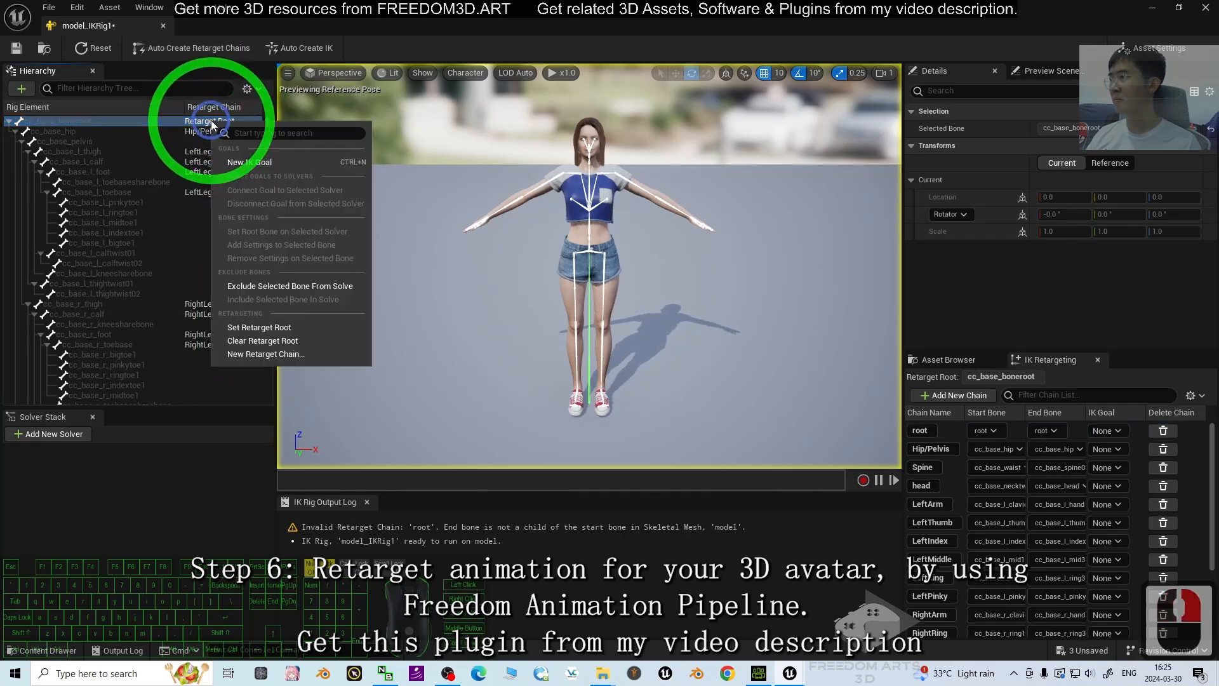
click(199, 121)
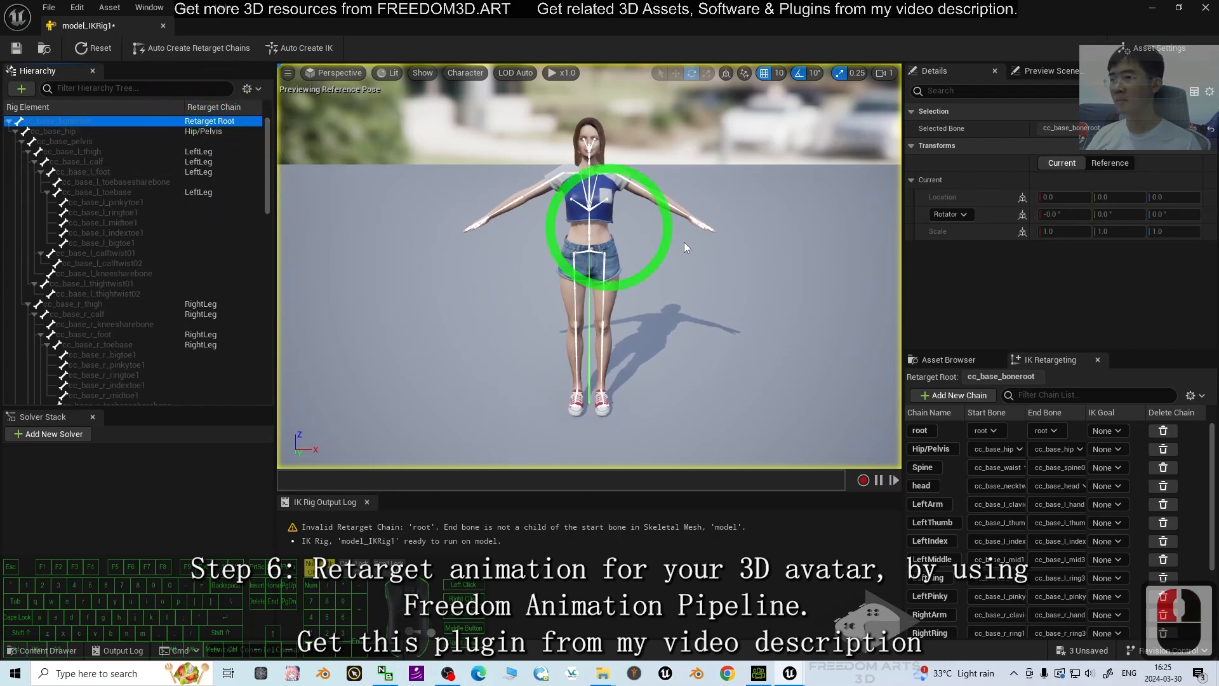
Step: Set both the start bone and the end bone of the root chain to cc_base_boneroot, then close the IK rig
click(1001, 432)
click(1001, 432)
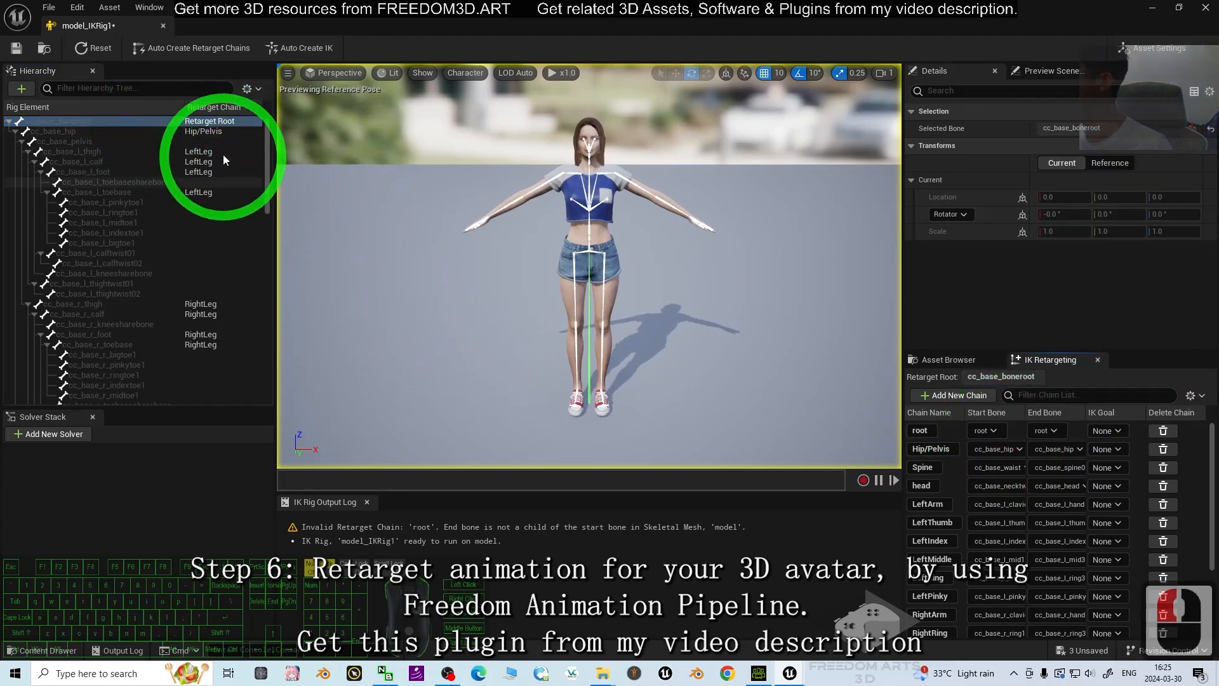
click(999, 435)
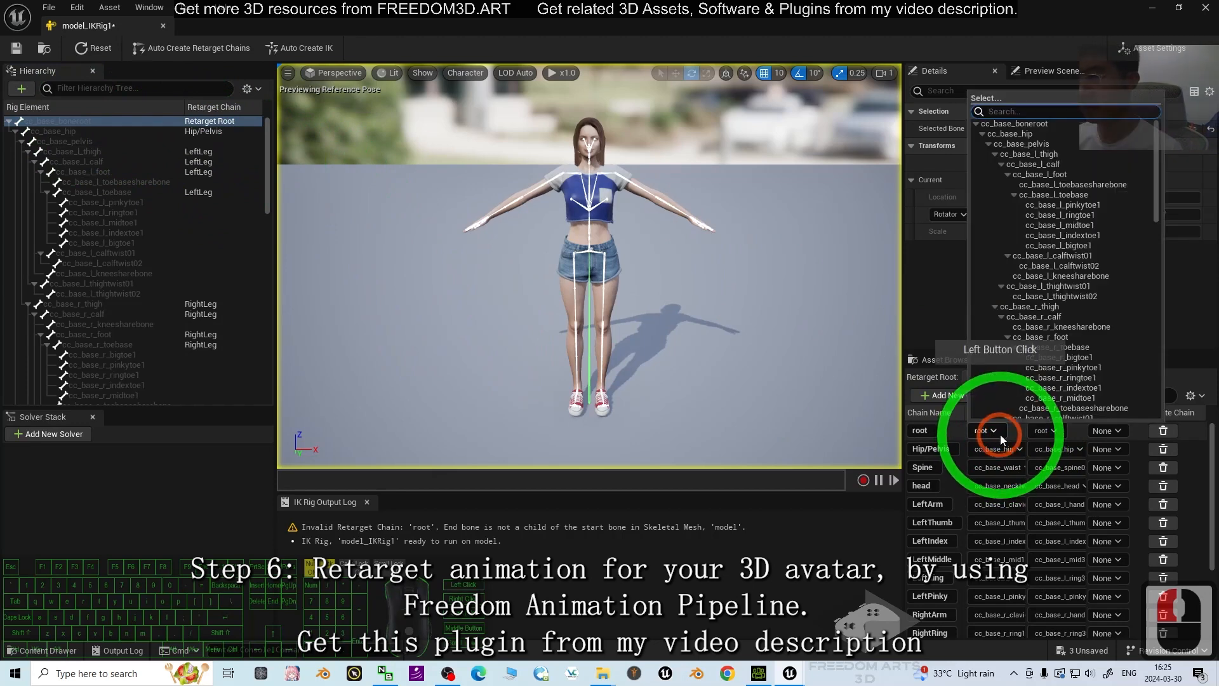
click(1035, 125)
click(1054, 432)
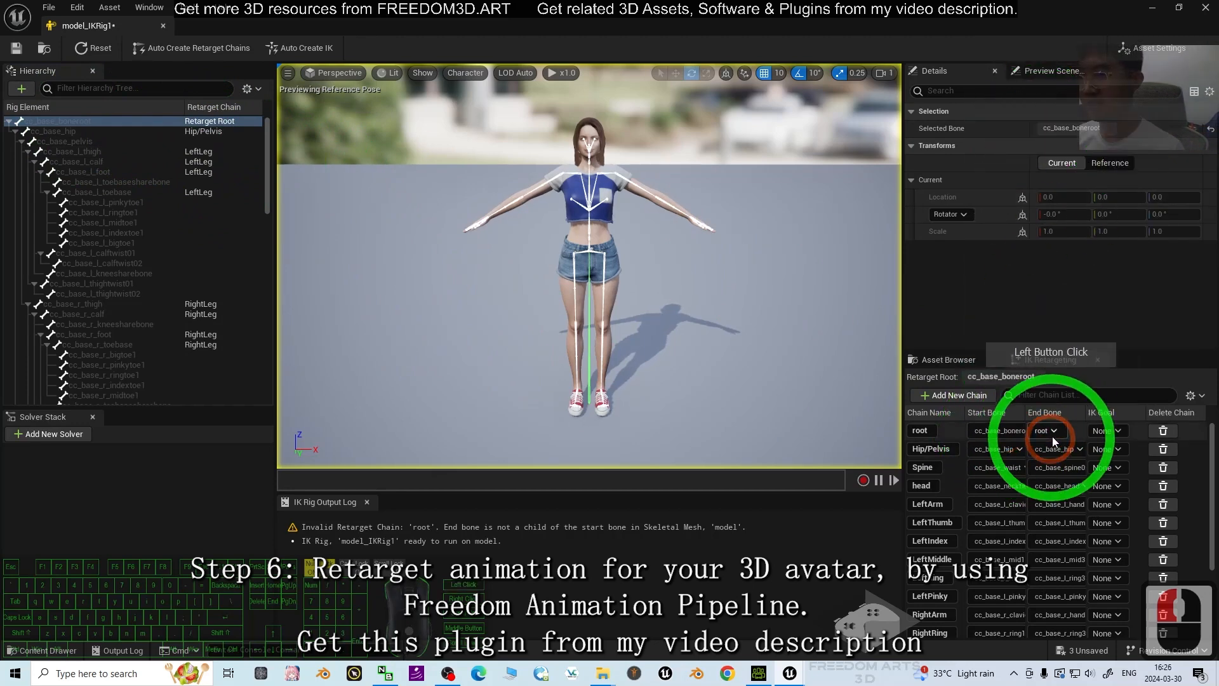
click(1074, 127)
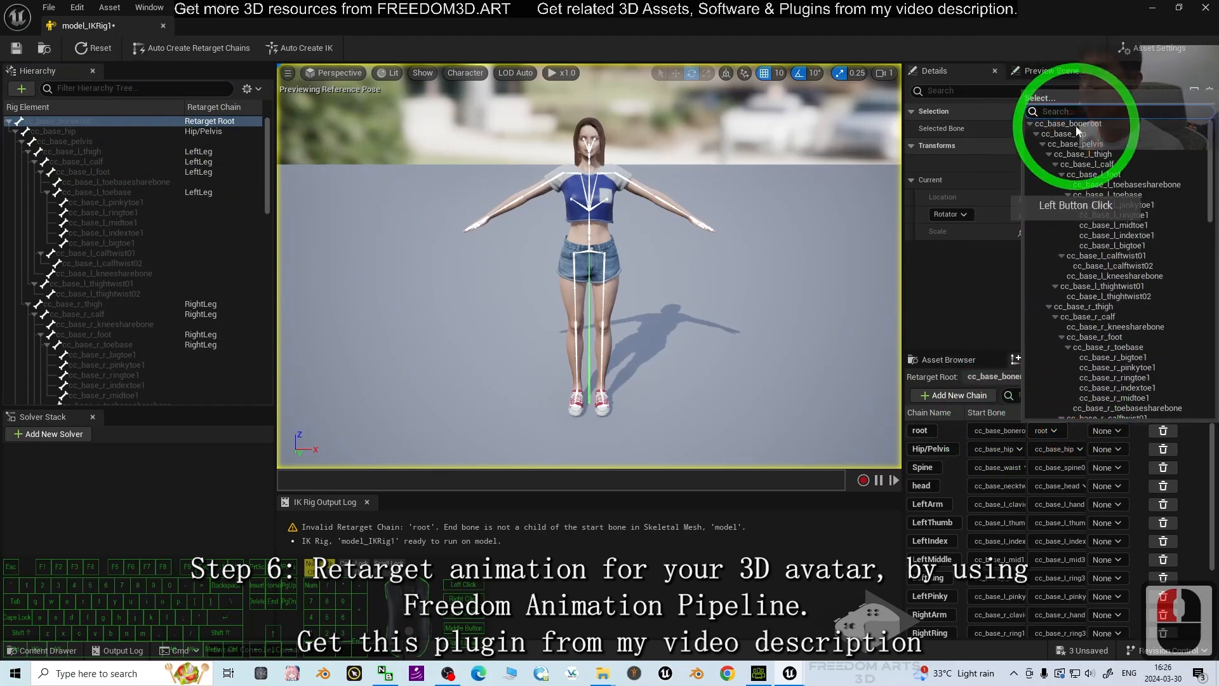
click(1170, 409)
click(751, 393)
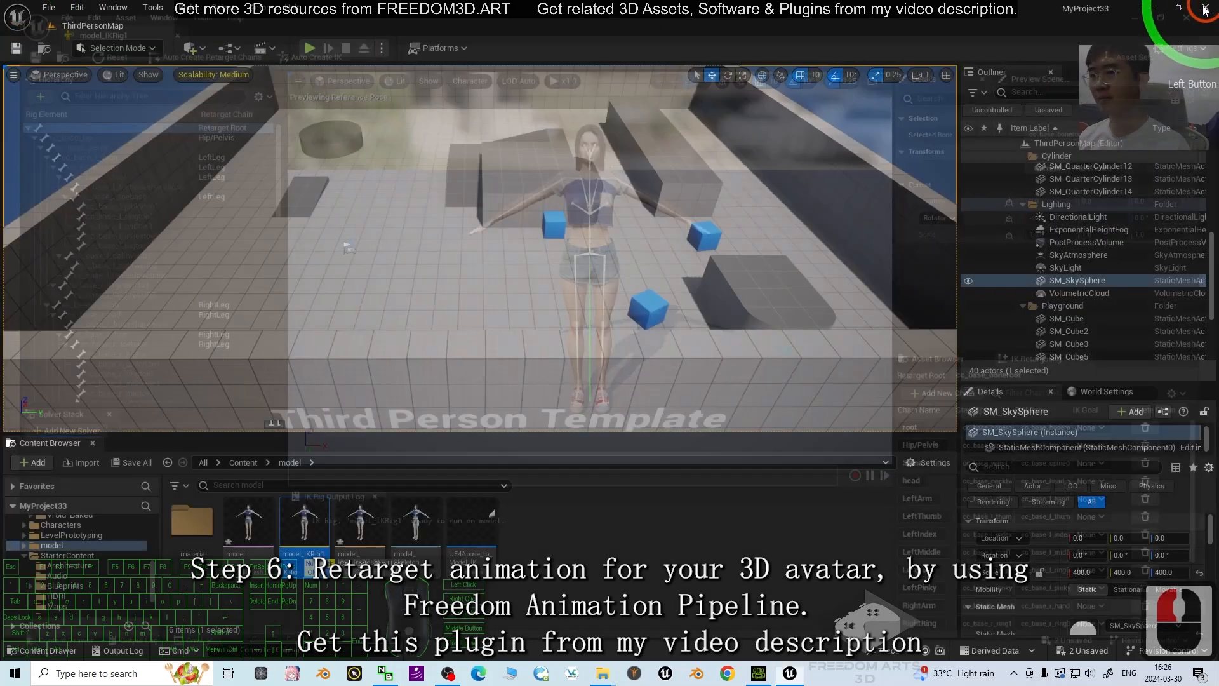
Step: Reopen the UE4Apose_to_Model retargeter from the model folder, declining the vertical offset to the root bone
click(730, 512)
click(509, 516)
double_click(463, 518)
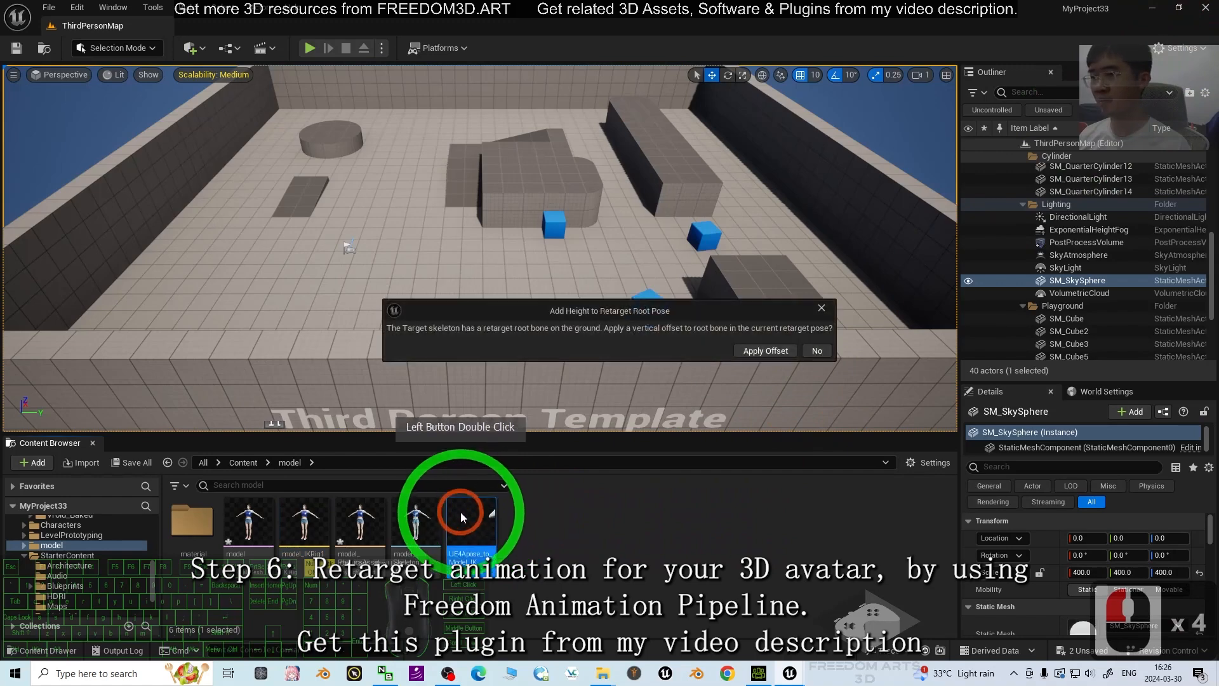
click(806, 353)
click(843, 365)
click(1021, 541)
Step: Preview the Mma_Kick and SampleDance animations on the avatar in the retargeter, then close it
scroll(1013, 557, down, 1)
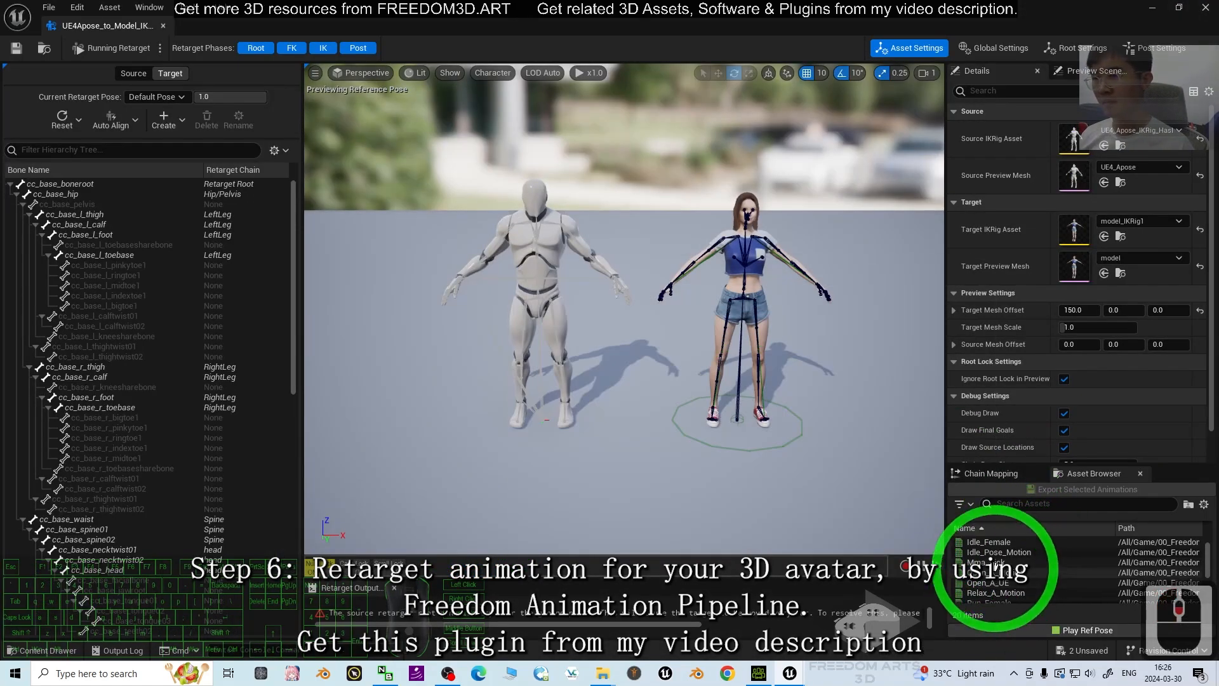
double_click(981, 562)
scroll(1106, 575, down, 2)
scroll(1106, 575, down, 1)
double_click(1115, 551)
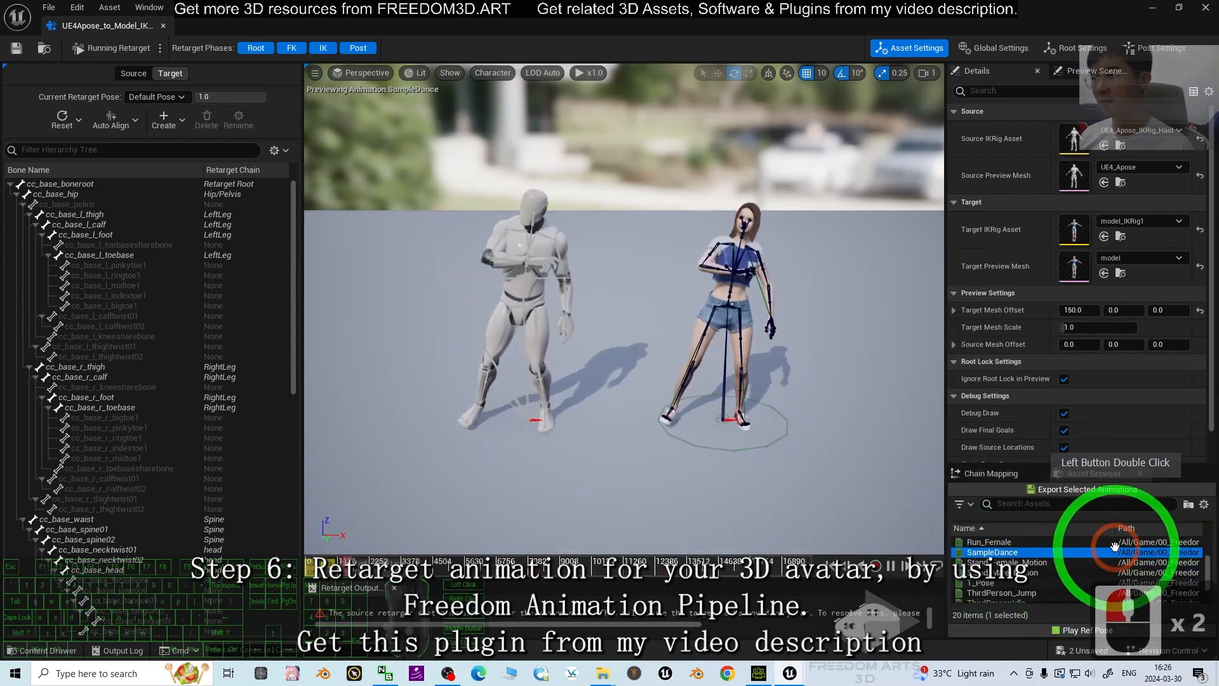
click(892, 567)
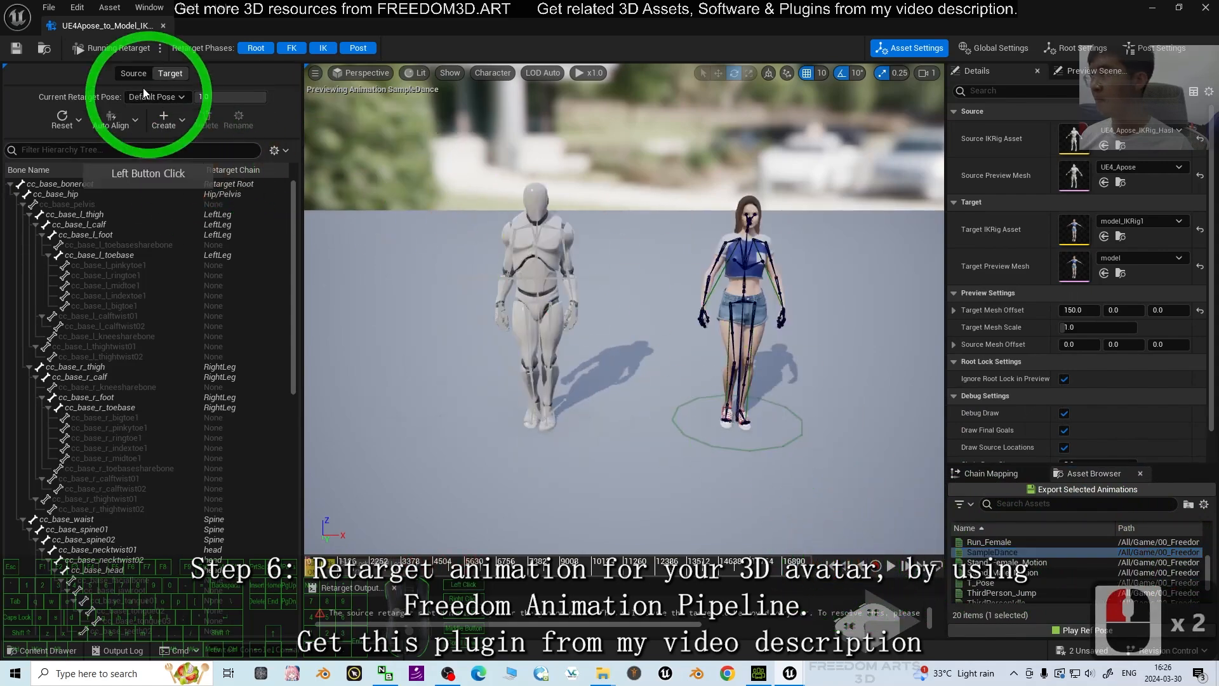
click(1206, 10)
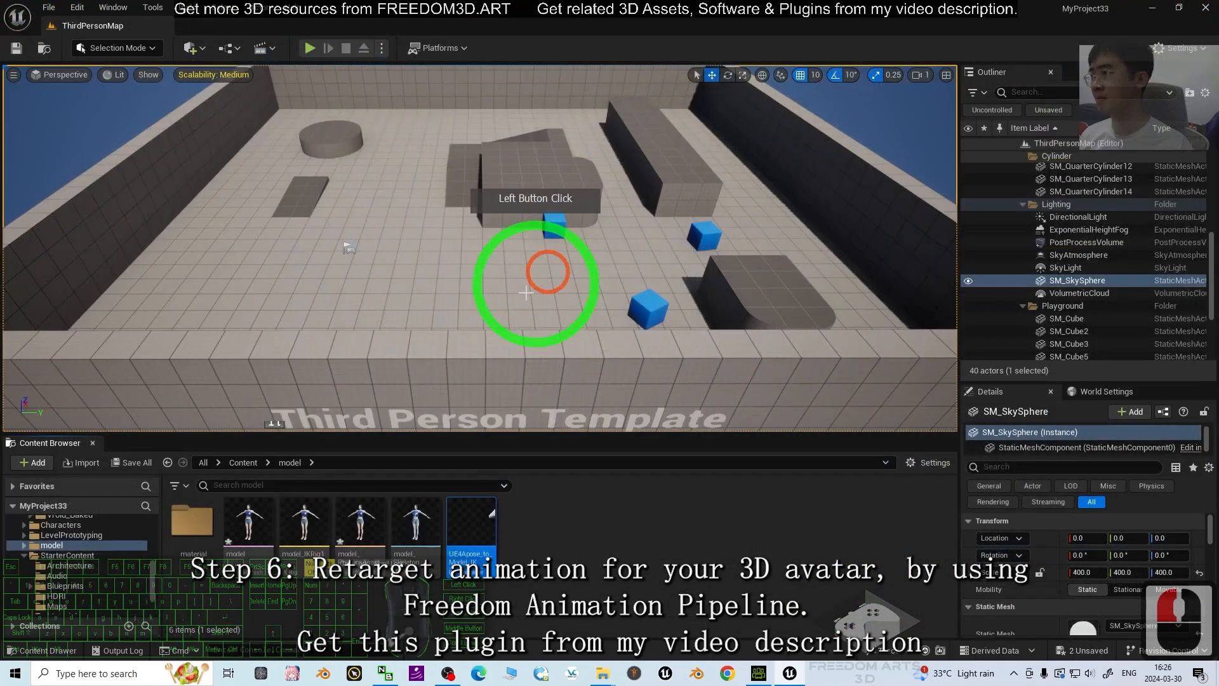
Step: Open the model skeleton, show its retargeting options to check the translation settings, then close it
double_click(419, 525)
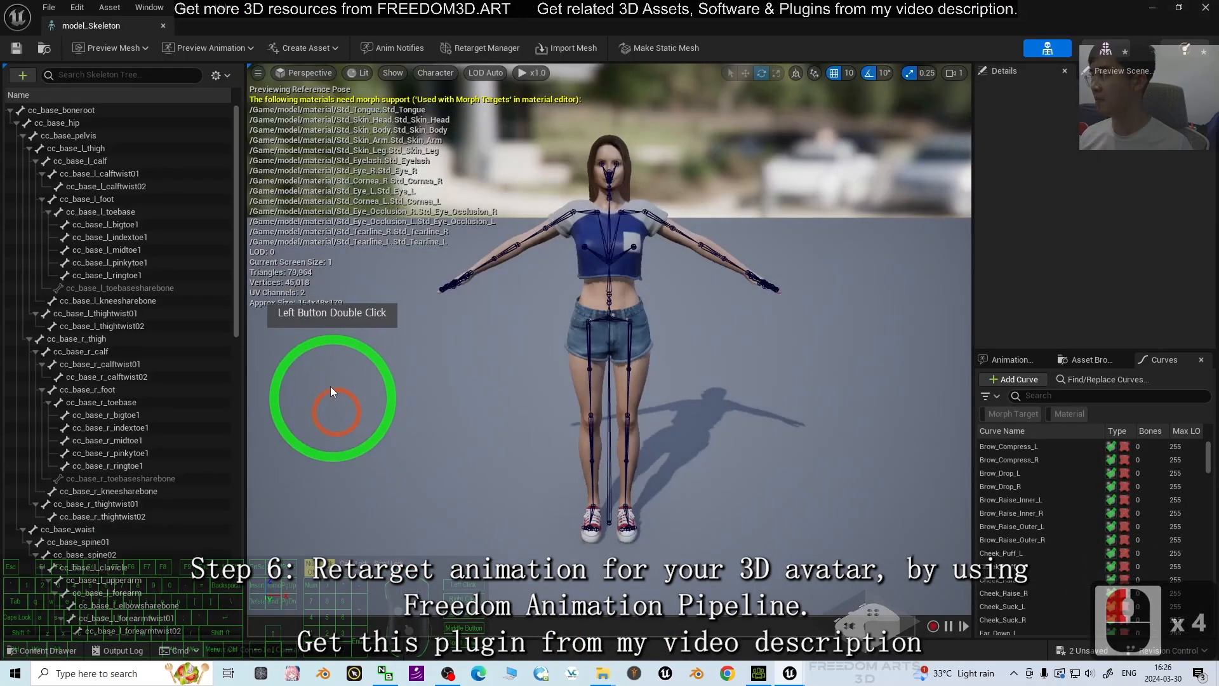
click(221, 77)
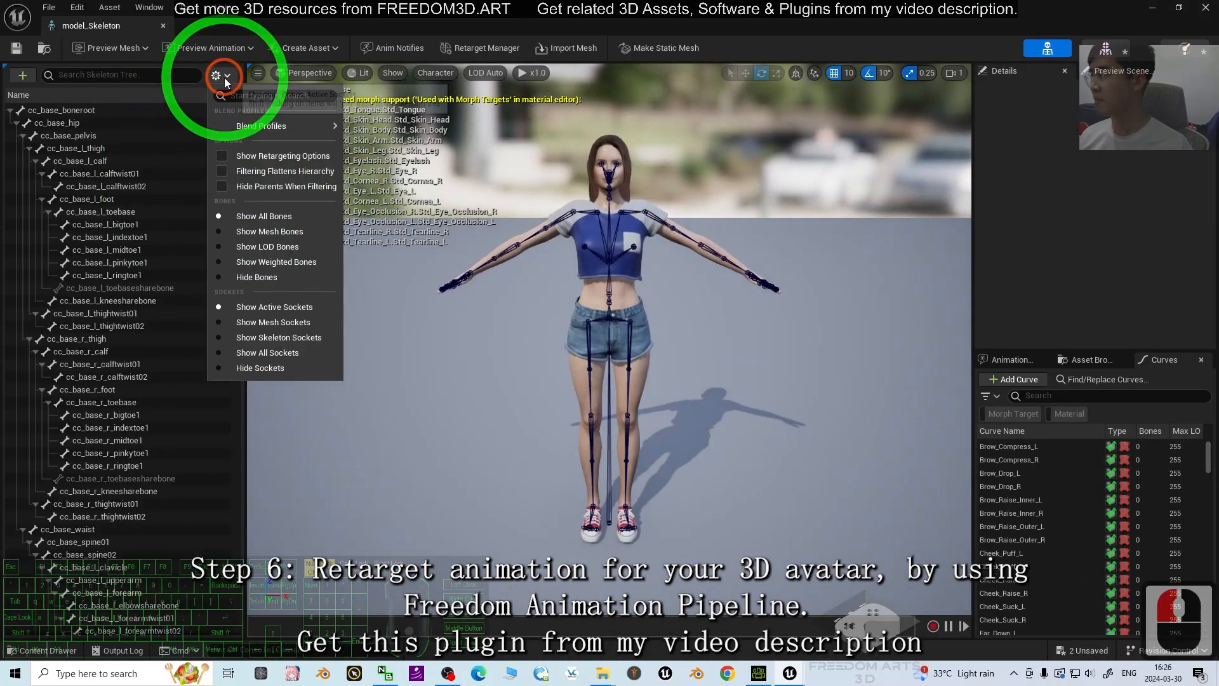
click(267, 155)
click(1205, 7)
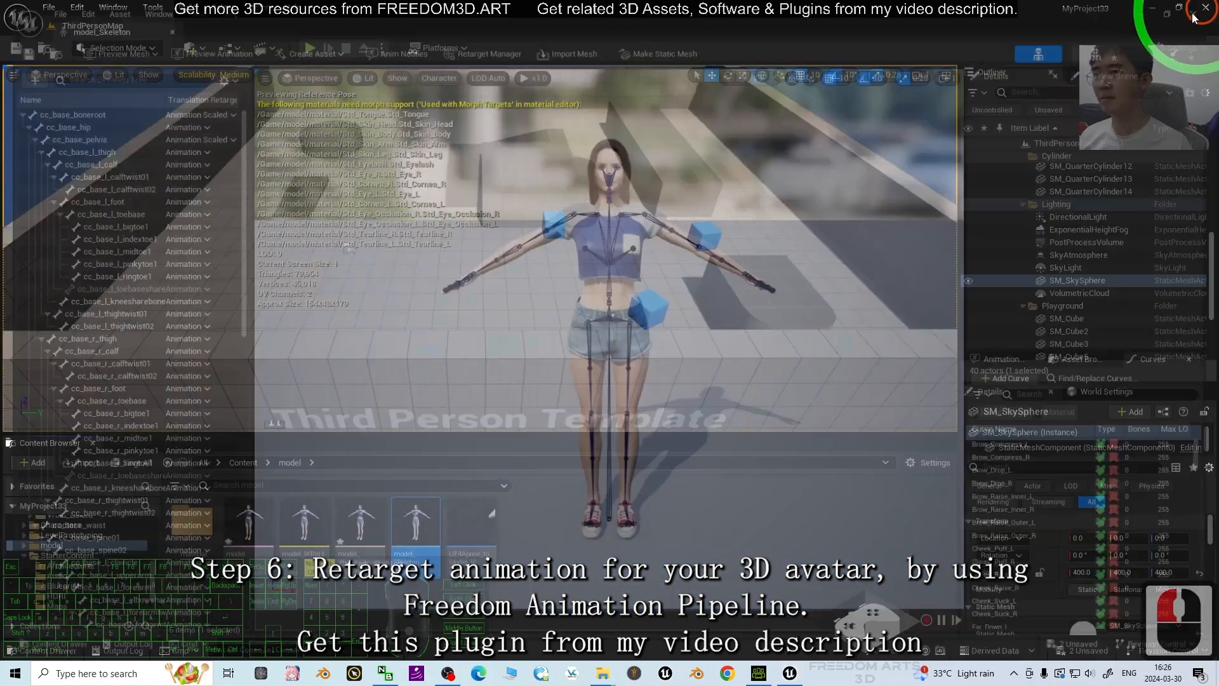
click(622, 572)
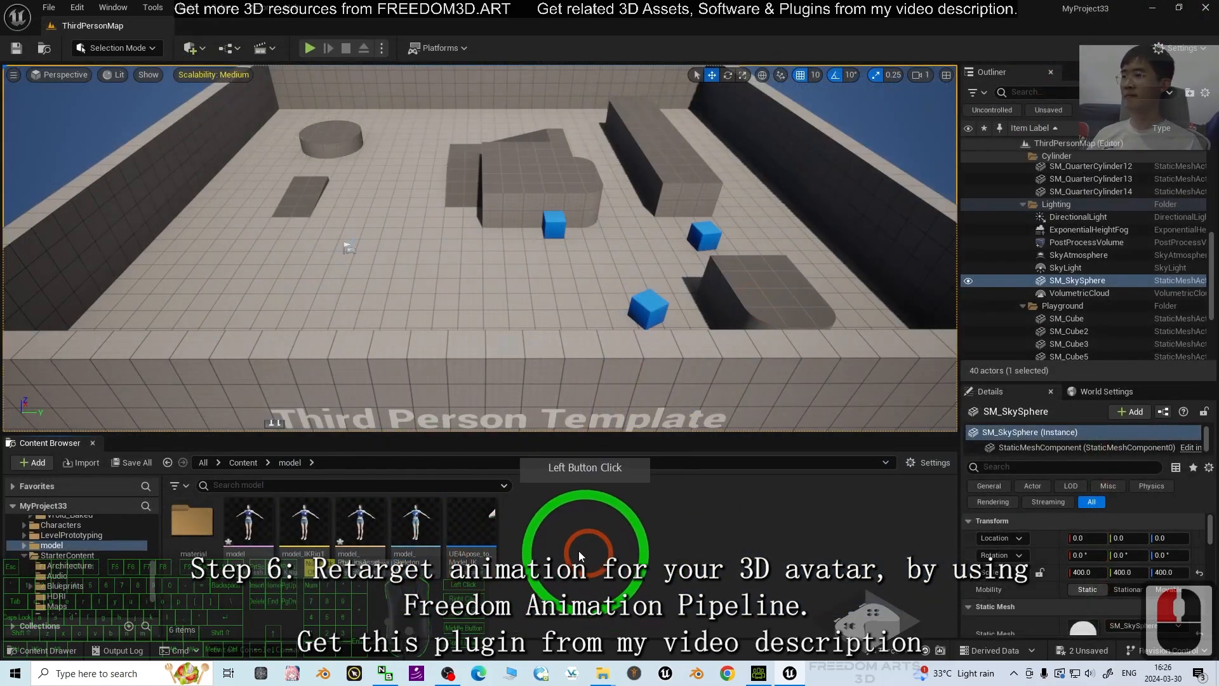
click(244, 463)
double_click(184, 520)
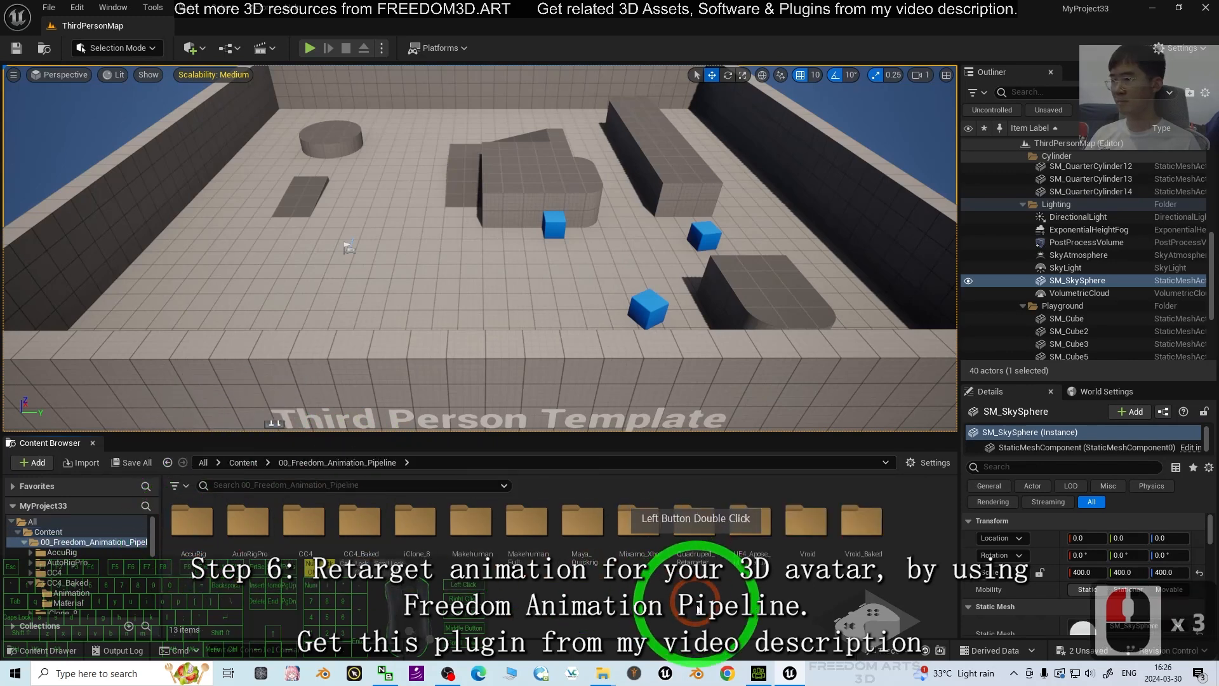
click(246, 463)
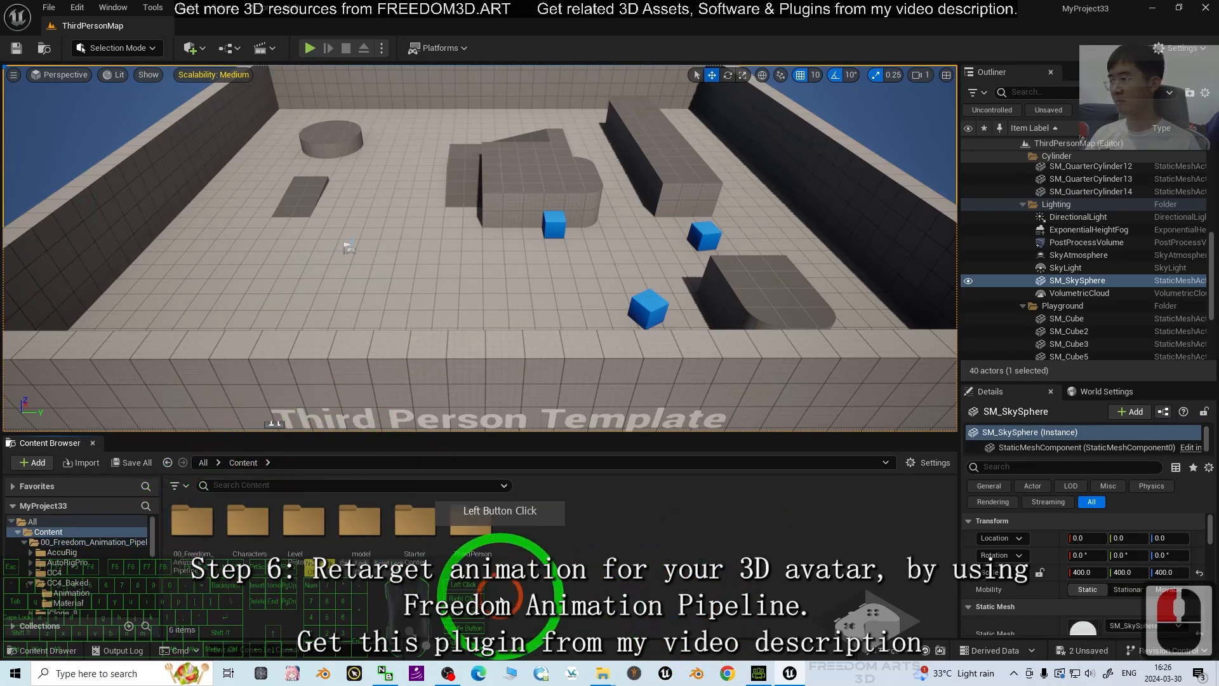
double_click(357, 519)
click(501, 533)
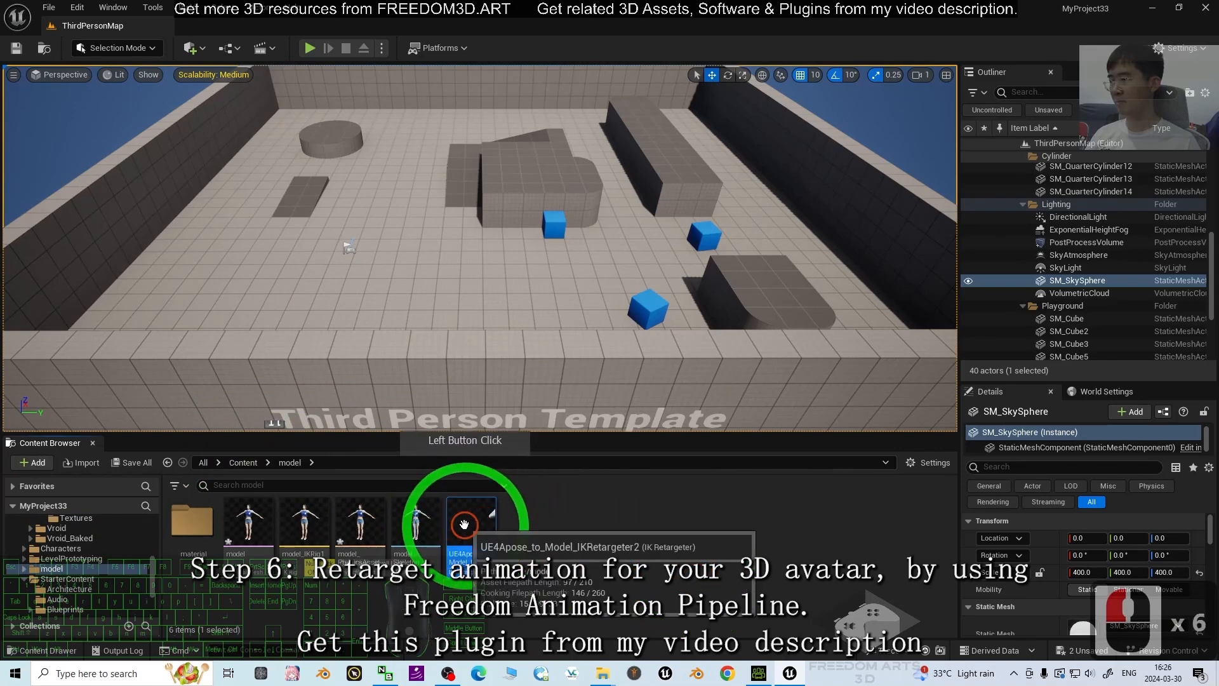
click(500, 539)
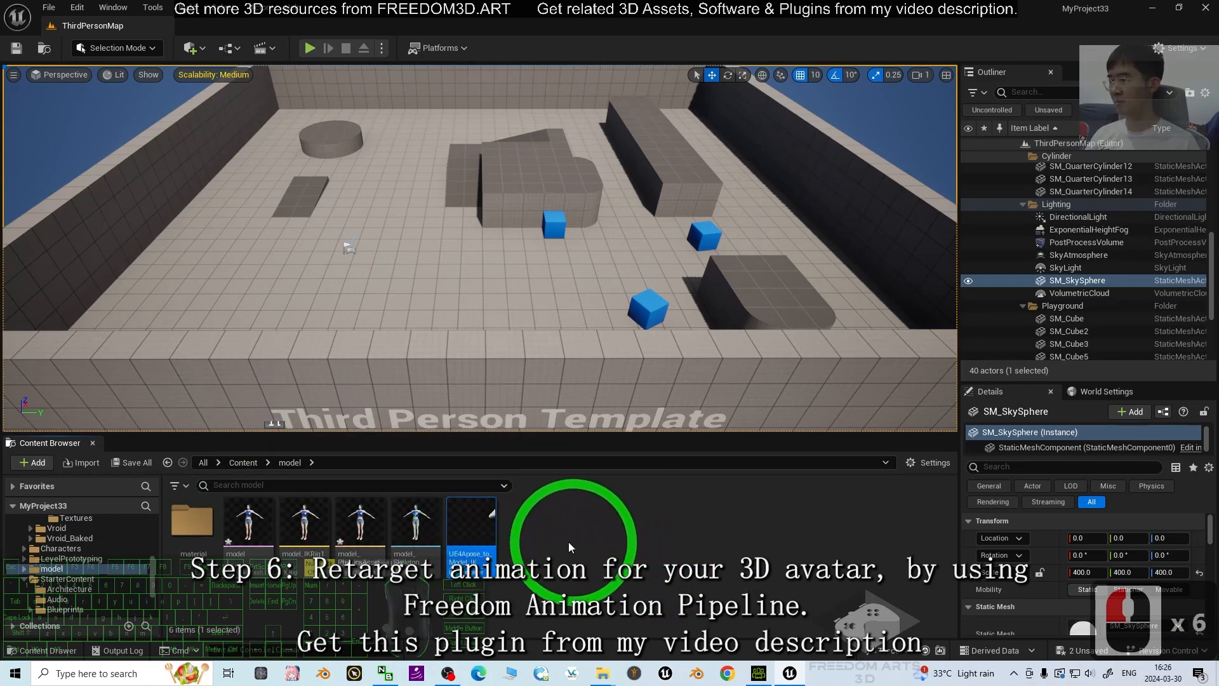
Step: Open the UE4Apose_to_Model retargeter, export the animations from A_Pose_Motion through T_Pose to the Content folder with default options, and close it
double_click(460, 522)
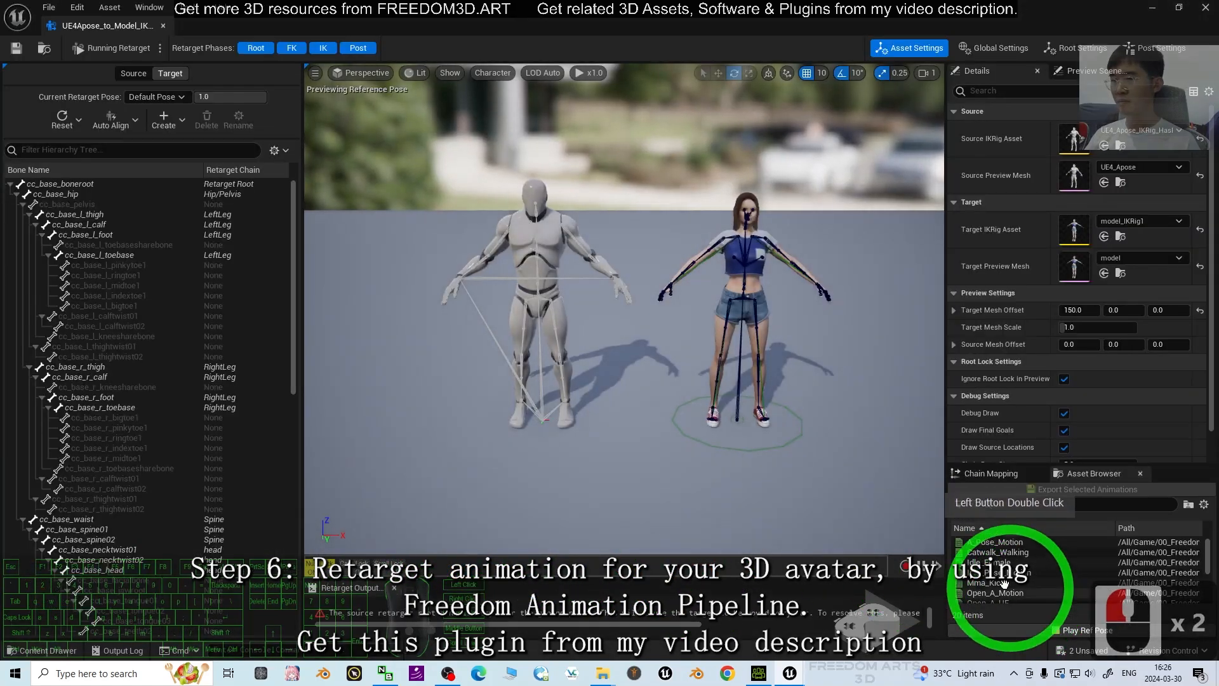
click(1000, 580)
scroll(1011, 534, down, 1)
scroll(980, 583, up, 8)
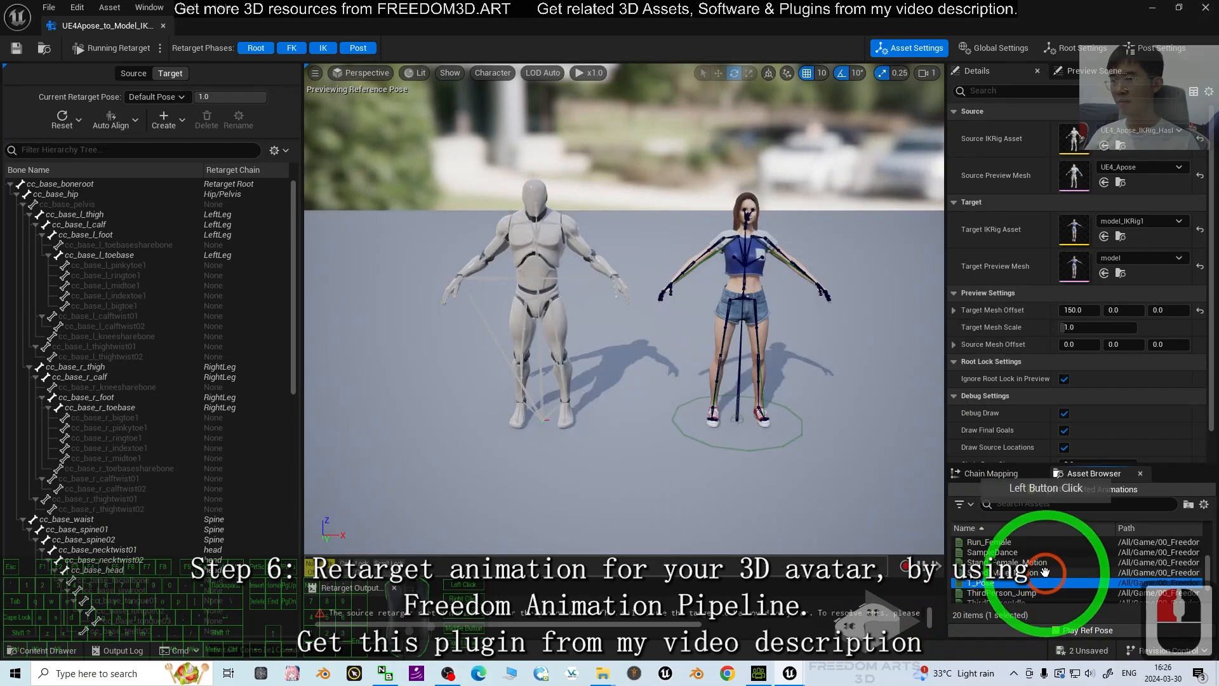
shift+click(981, 542)
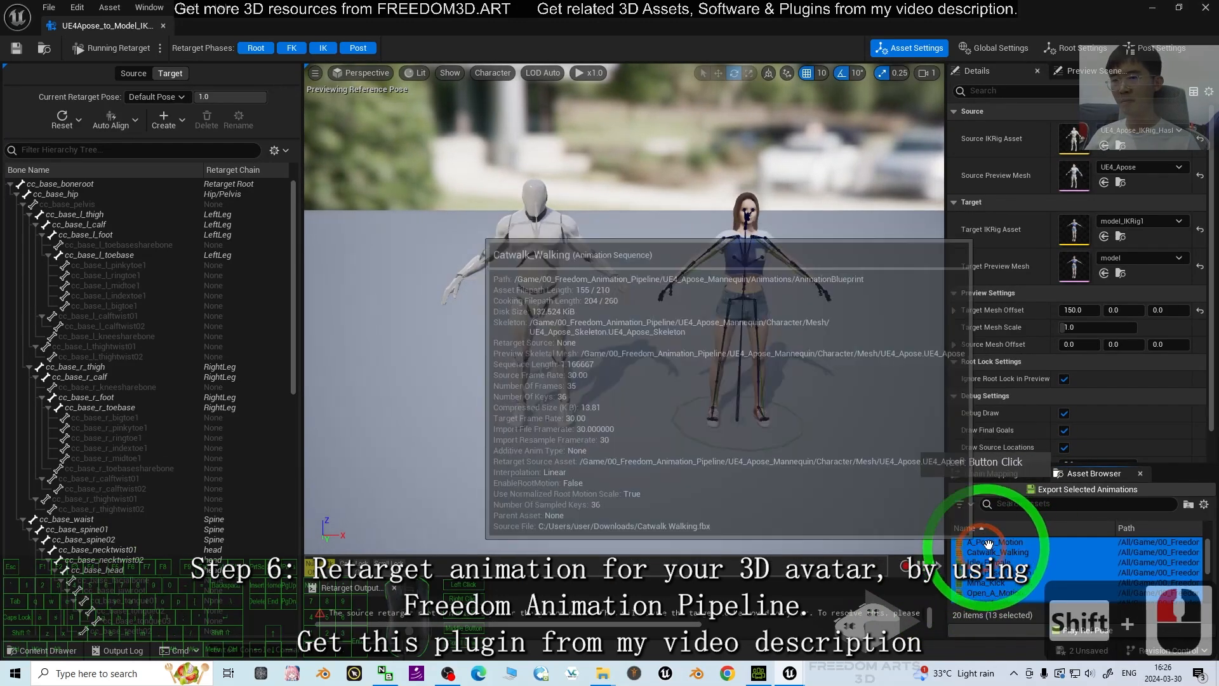
click(1051, 490)
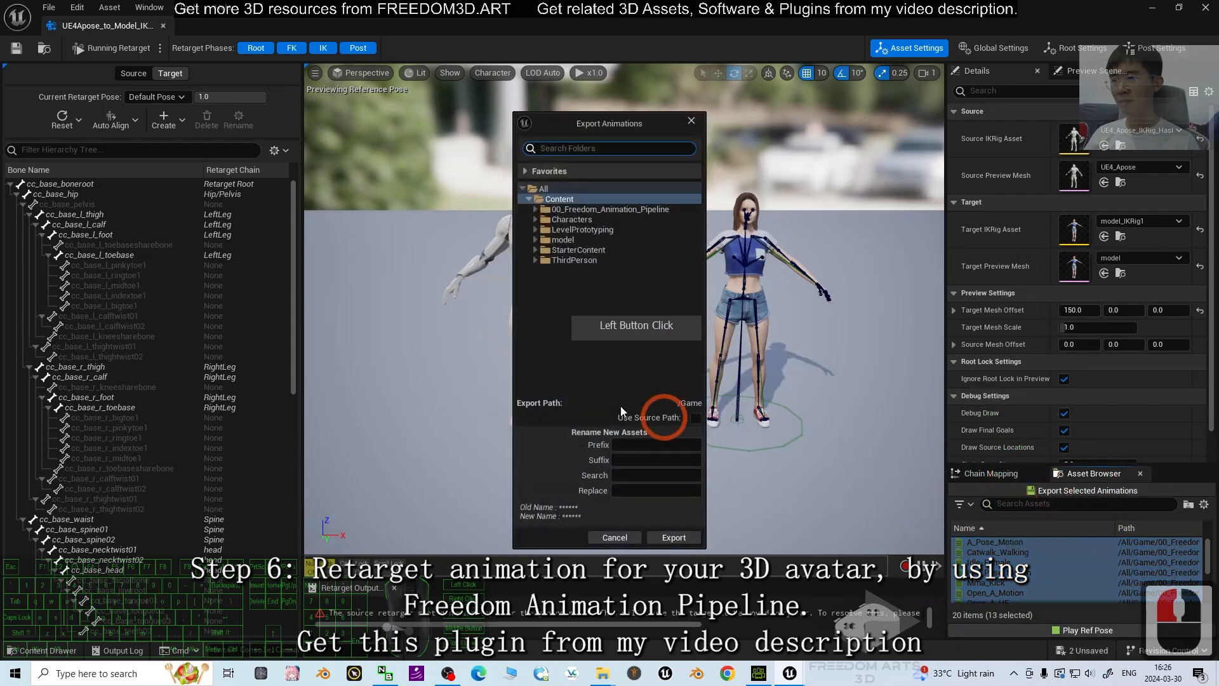
click(672, 528)
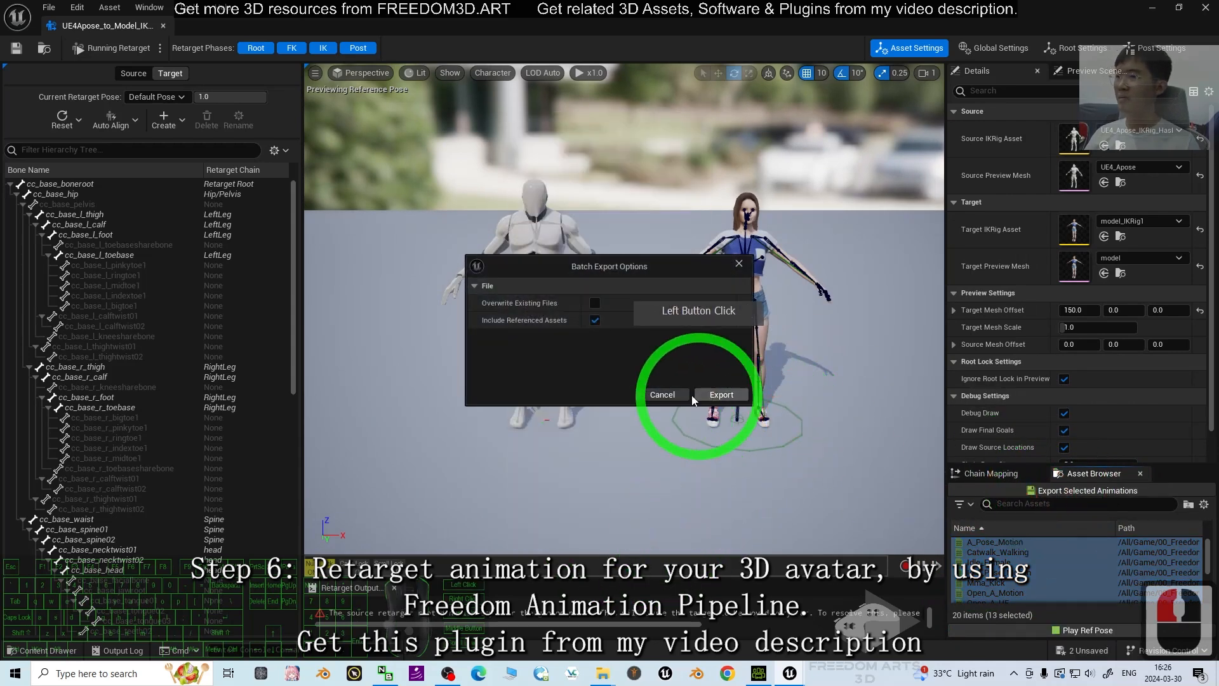
click(720, 395)
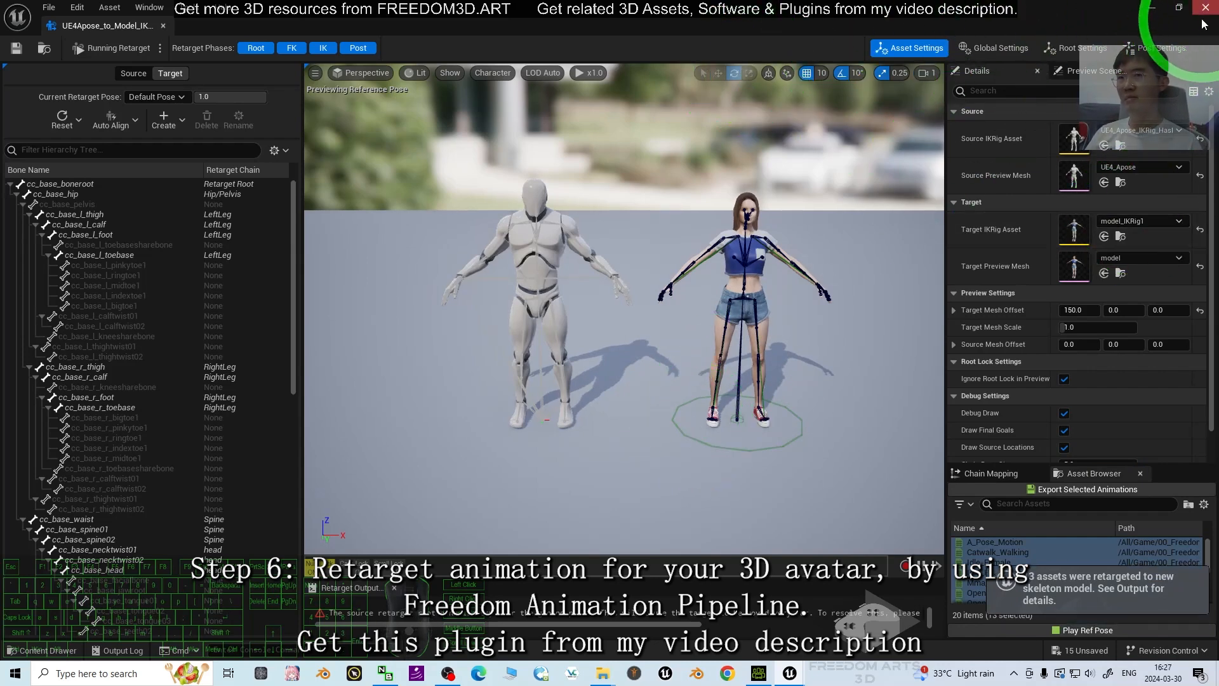
double_click(963, 562)
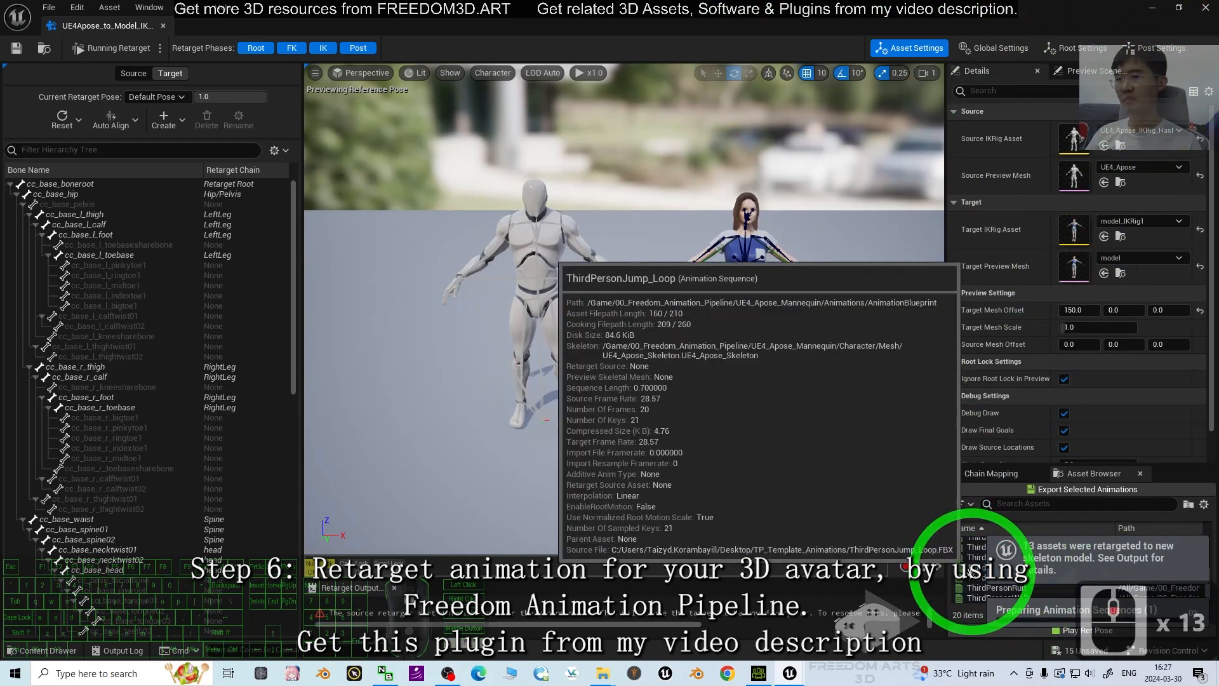
click(1205, 7)
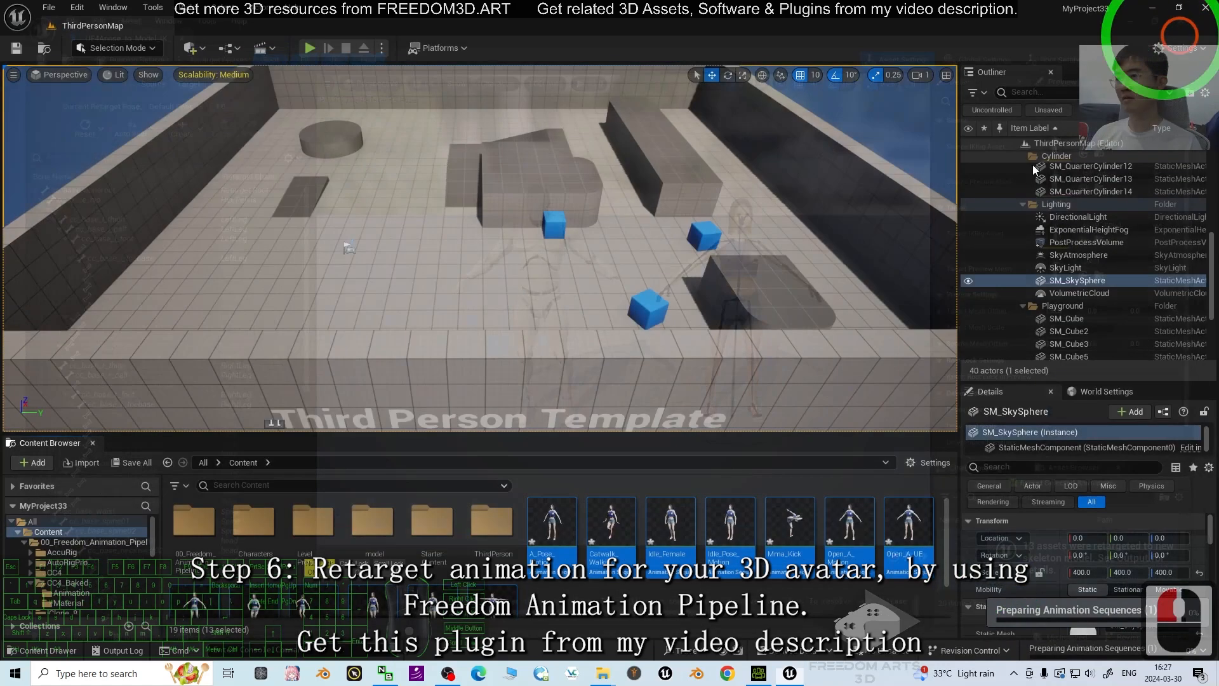
Step: Start Retarget Animations for the ThirdPerson_AnimBP blueprint in the UE4_Apose_Mannequin Animations/AnimationBlueprint folder
click(202, 539)
double_click(202, 538)
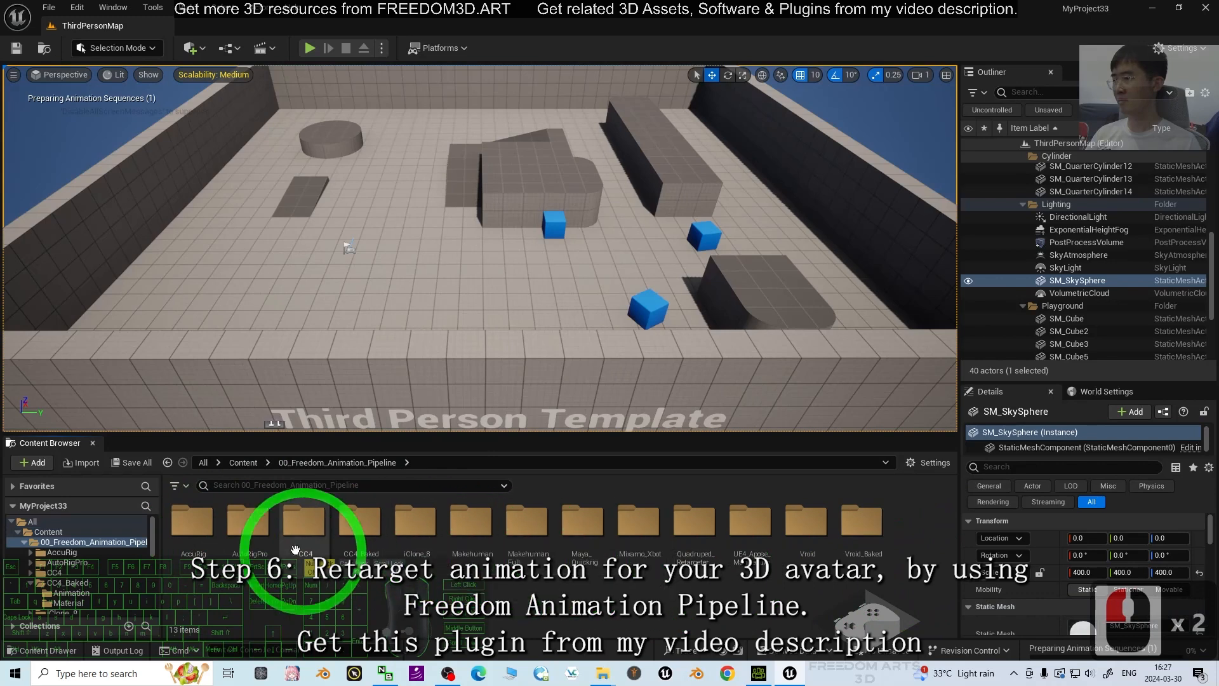
double_click(749, 527)
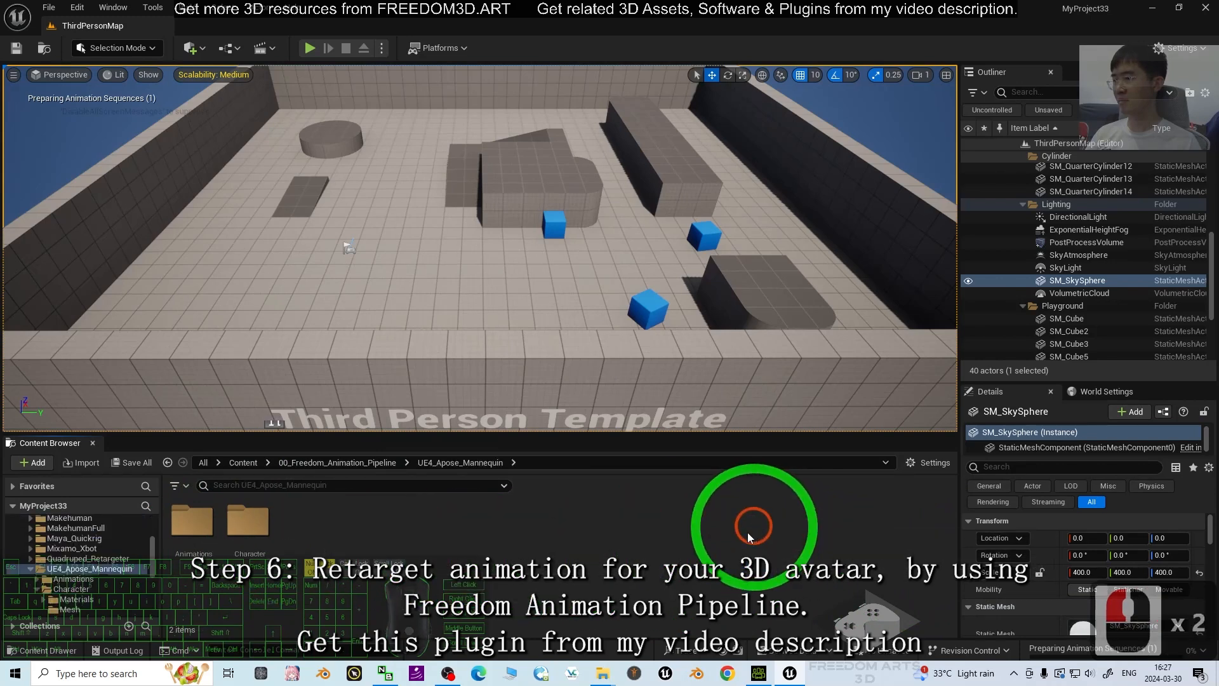
double_click(169, 524)
double_click(191, 522)
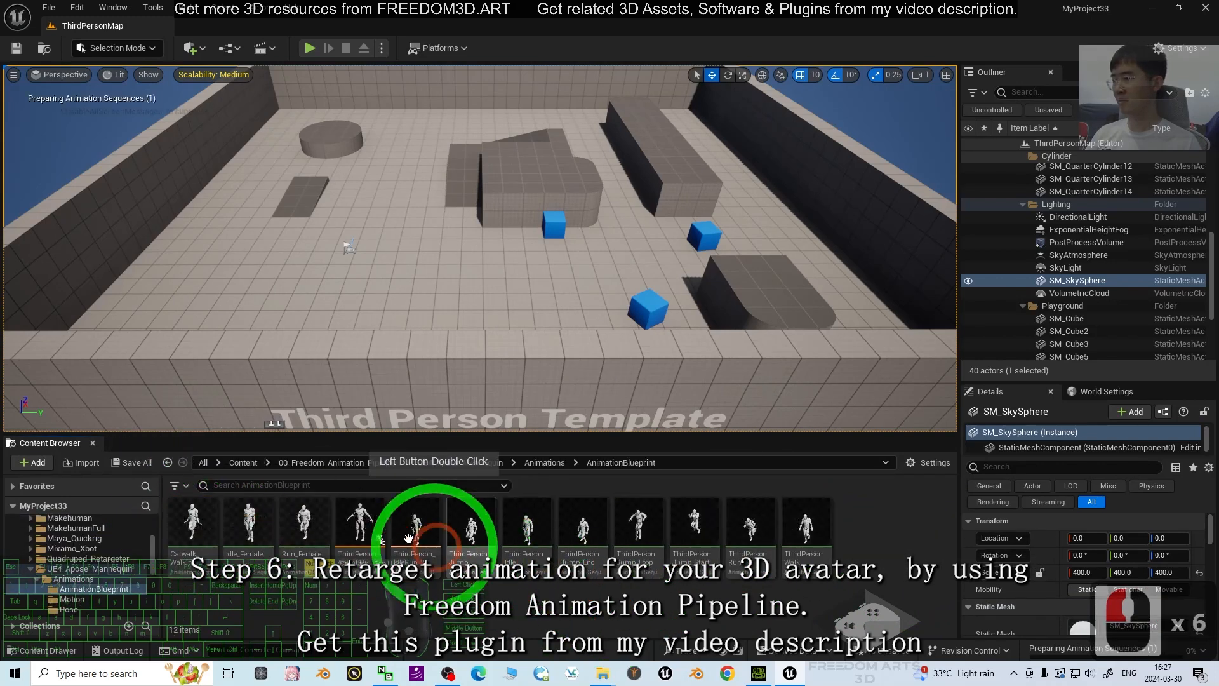
right_click(360, 526)
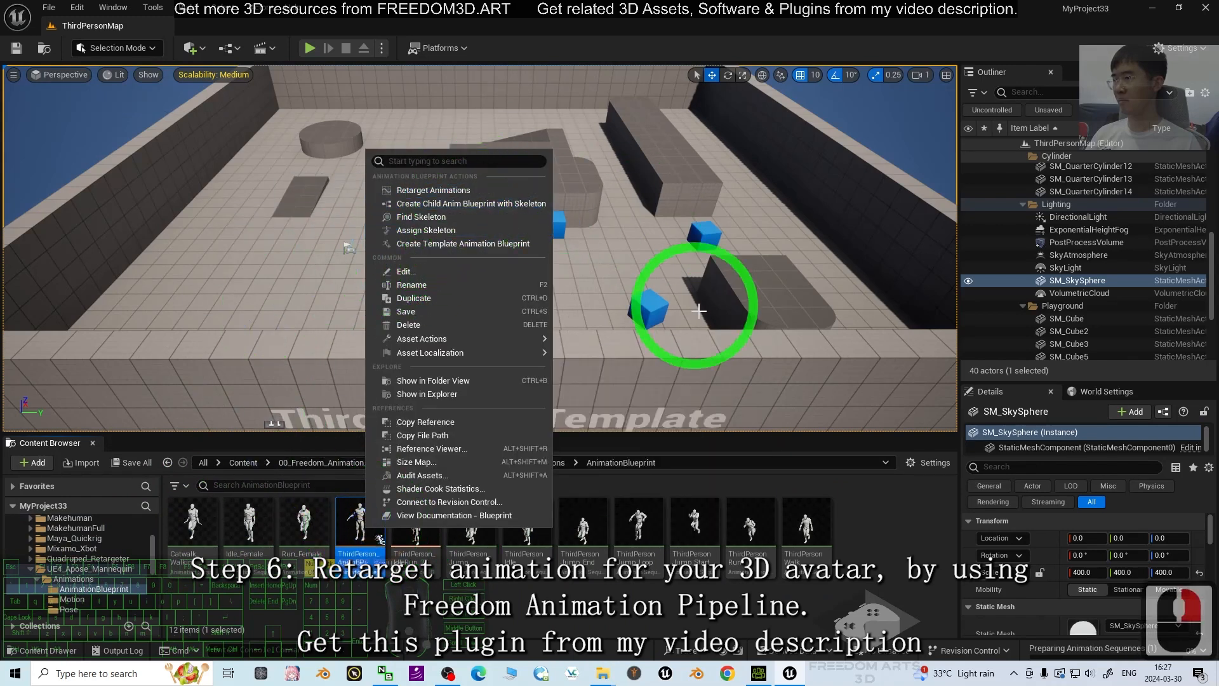
click(435, 191)
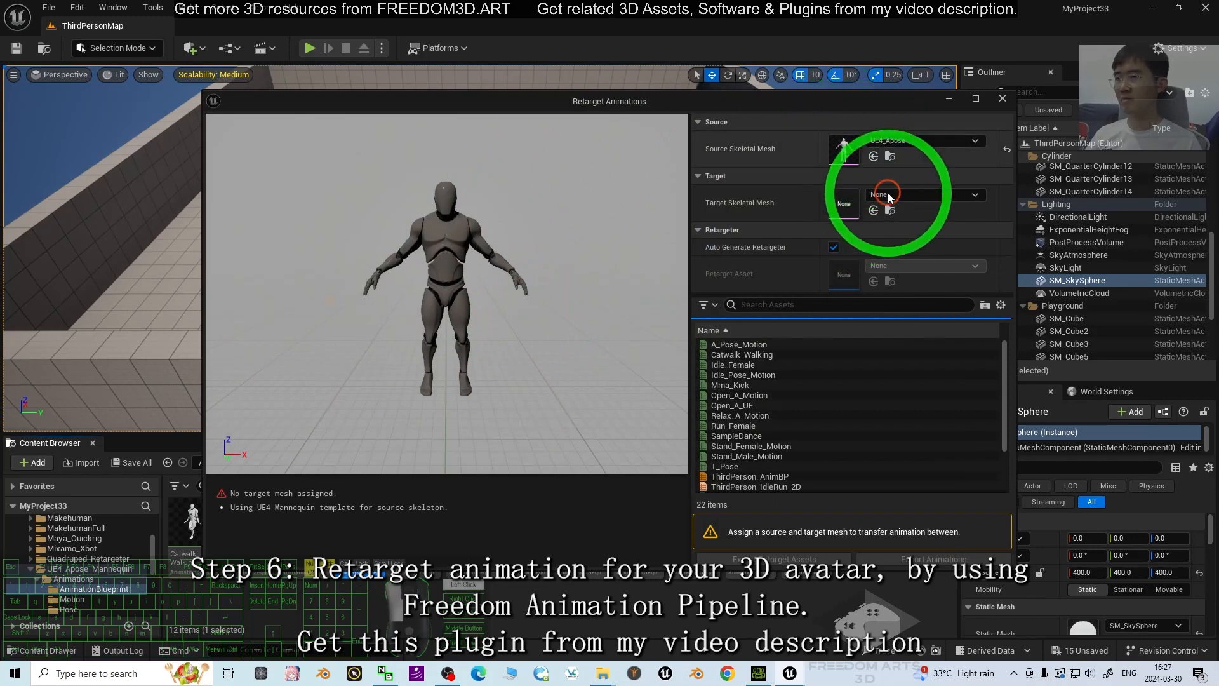
Step: Set the target skeletal mesh to model and turn off automatic retargeter generation
click(888, 192)
scroll(964, 392, down, 5)
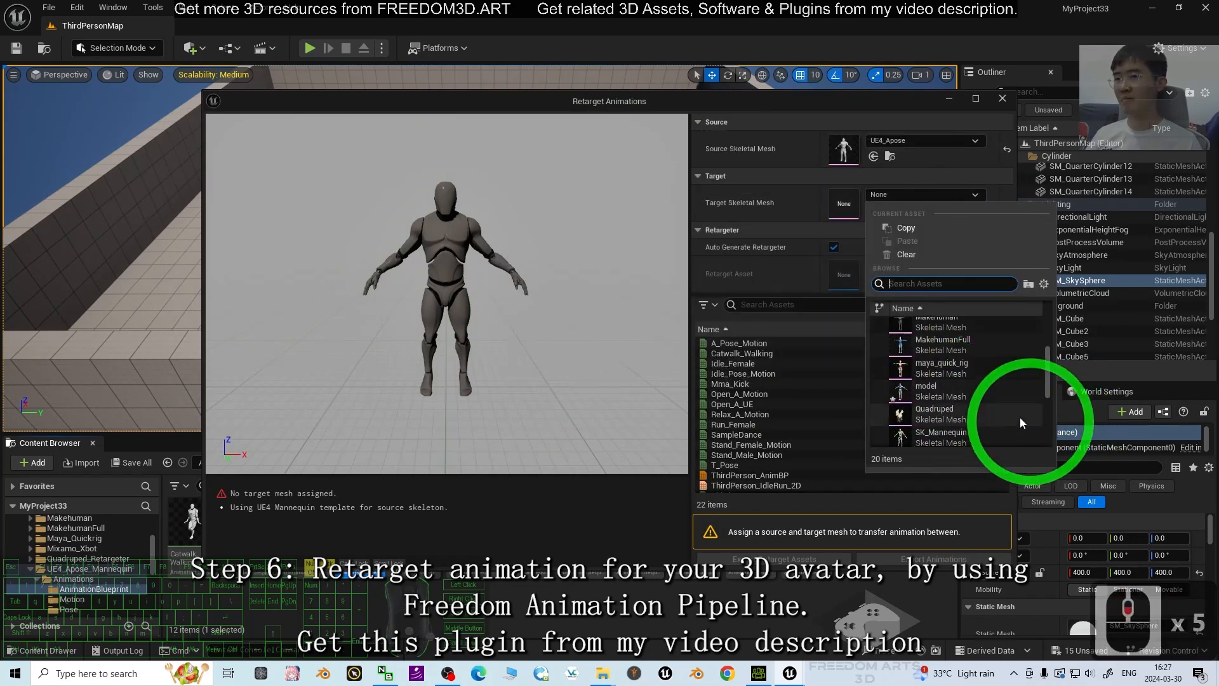
click(934, 389)
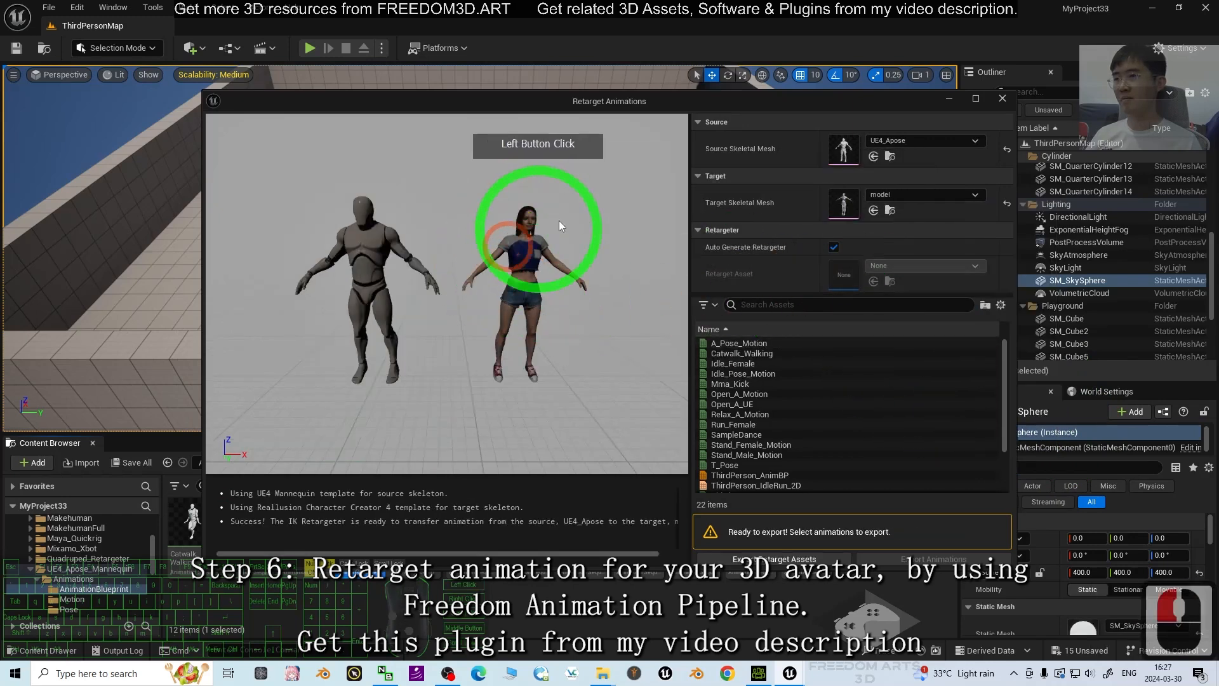
click(889, 193)
click(888, 193)
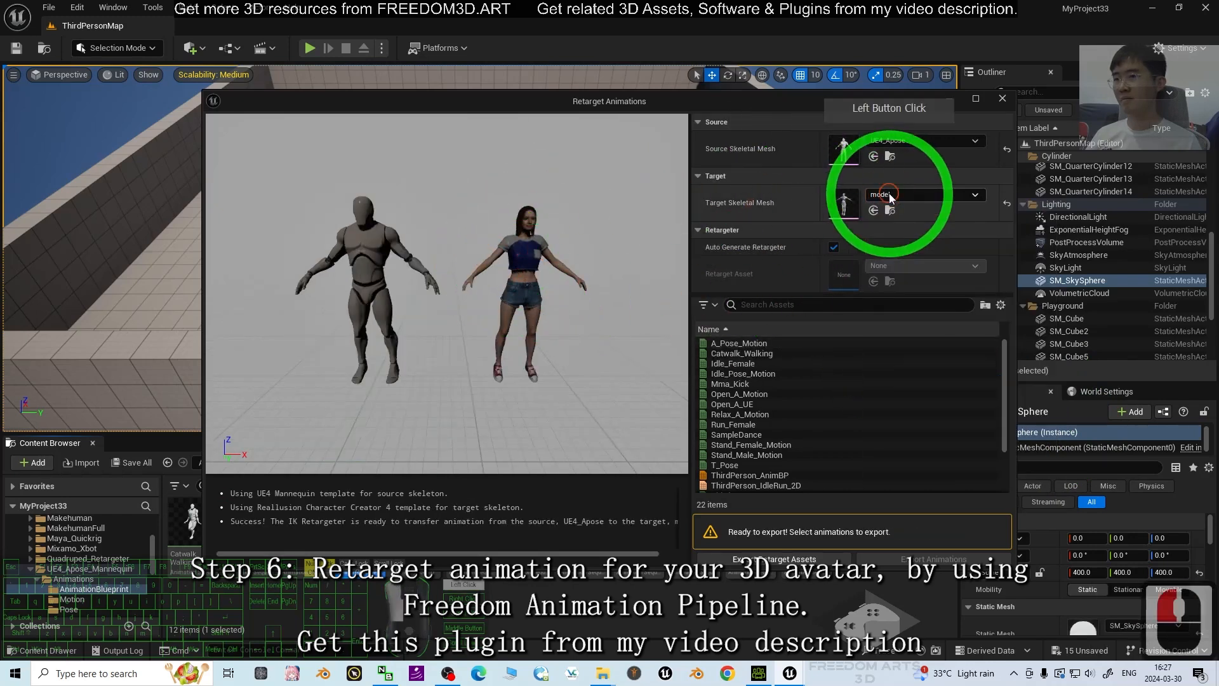
click(833, 248)
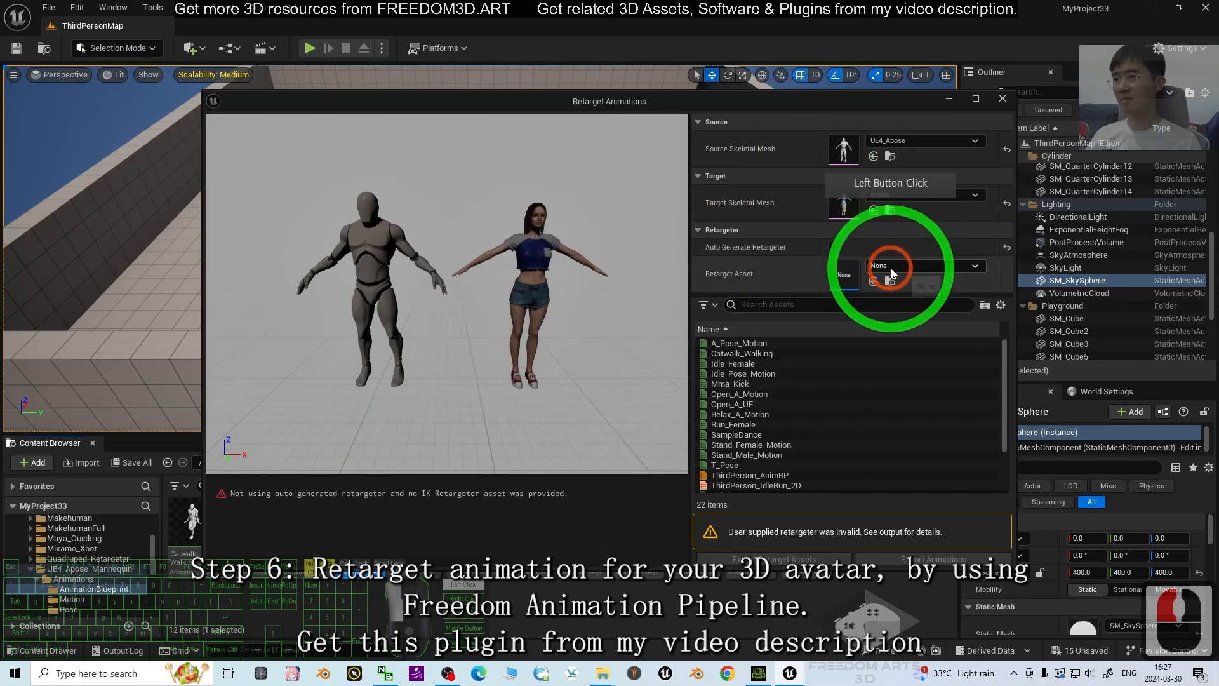
click(889, 265)
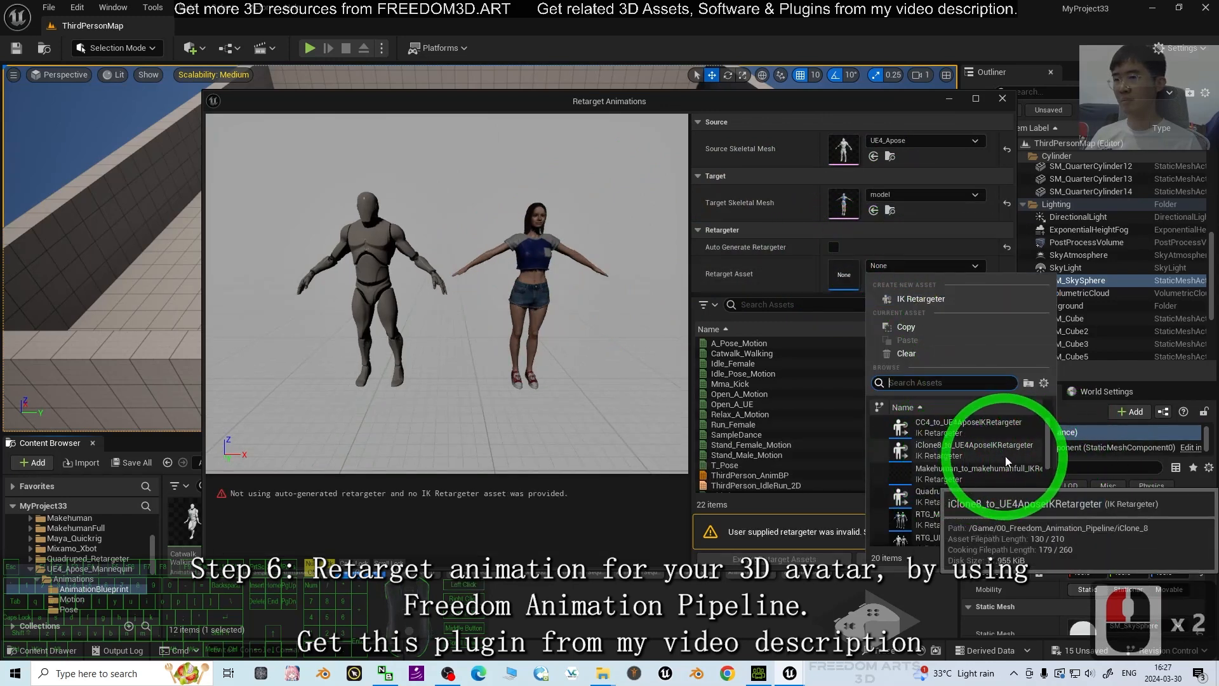
scroll(954, 460, down, 3)
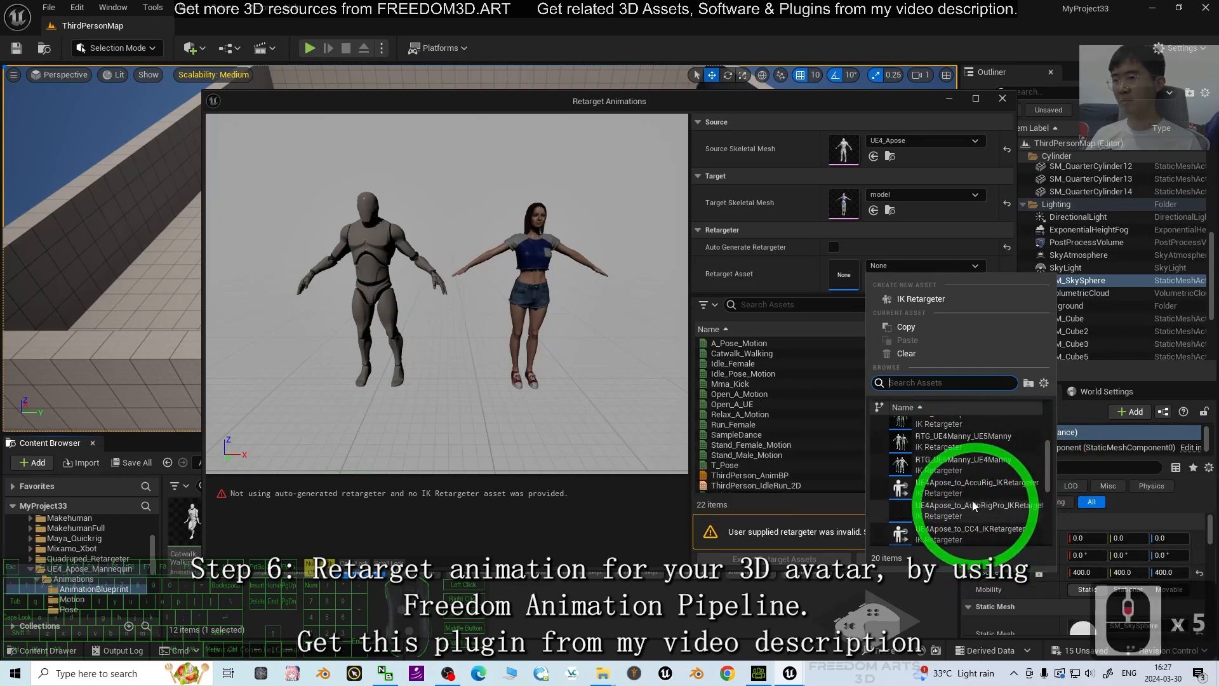
scroll(980, 482, down, 8)
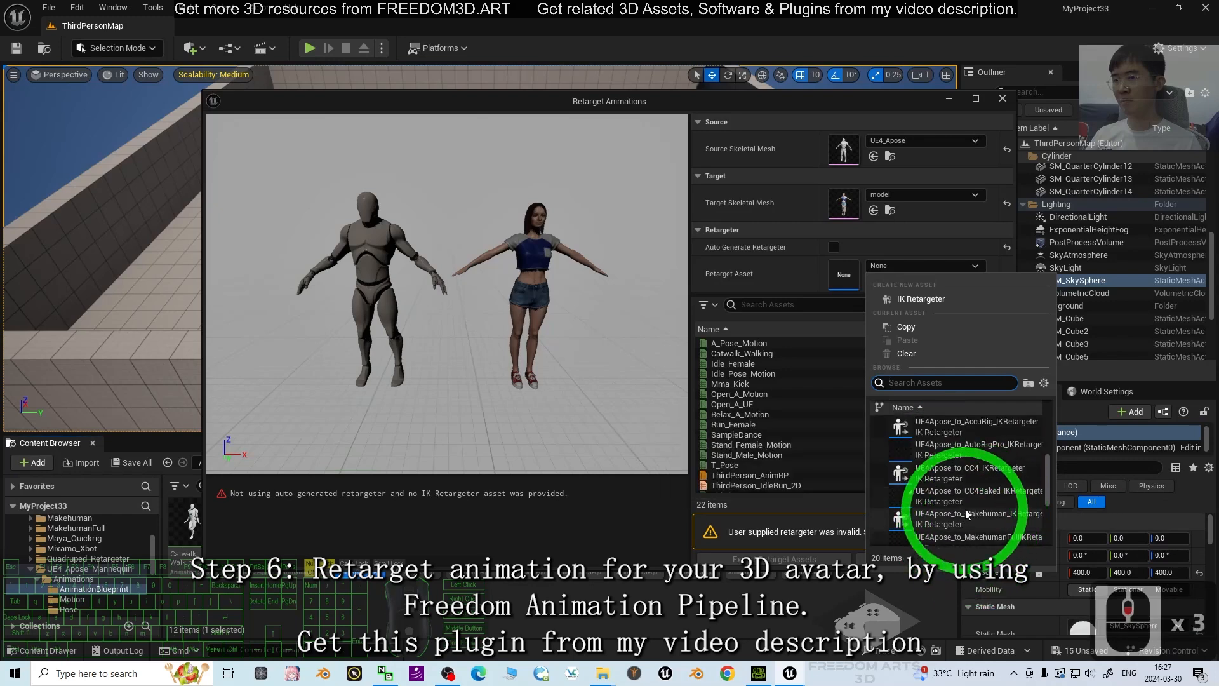
click(1003, 486)
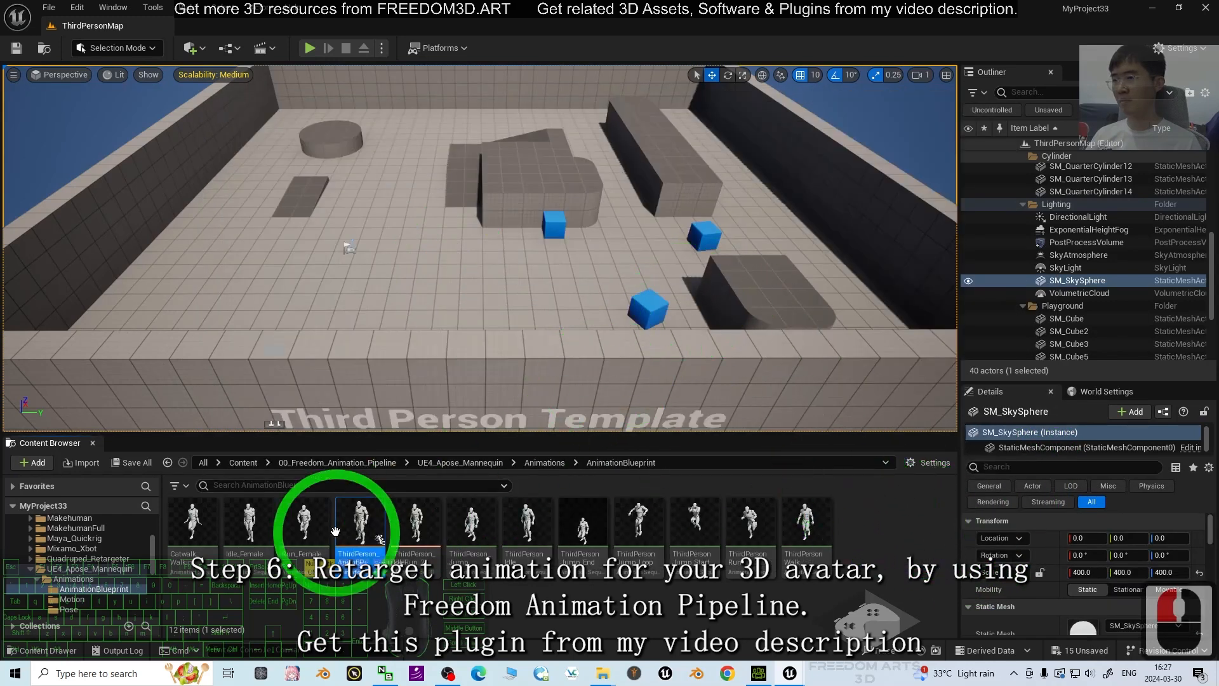
Step: Start Retarget Animations for ThirdPerson_AnimBP and set the target skeletal mesh to model
right_click(359, 524)
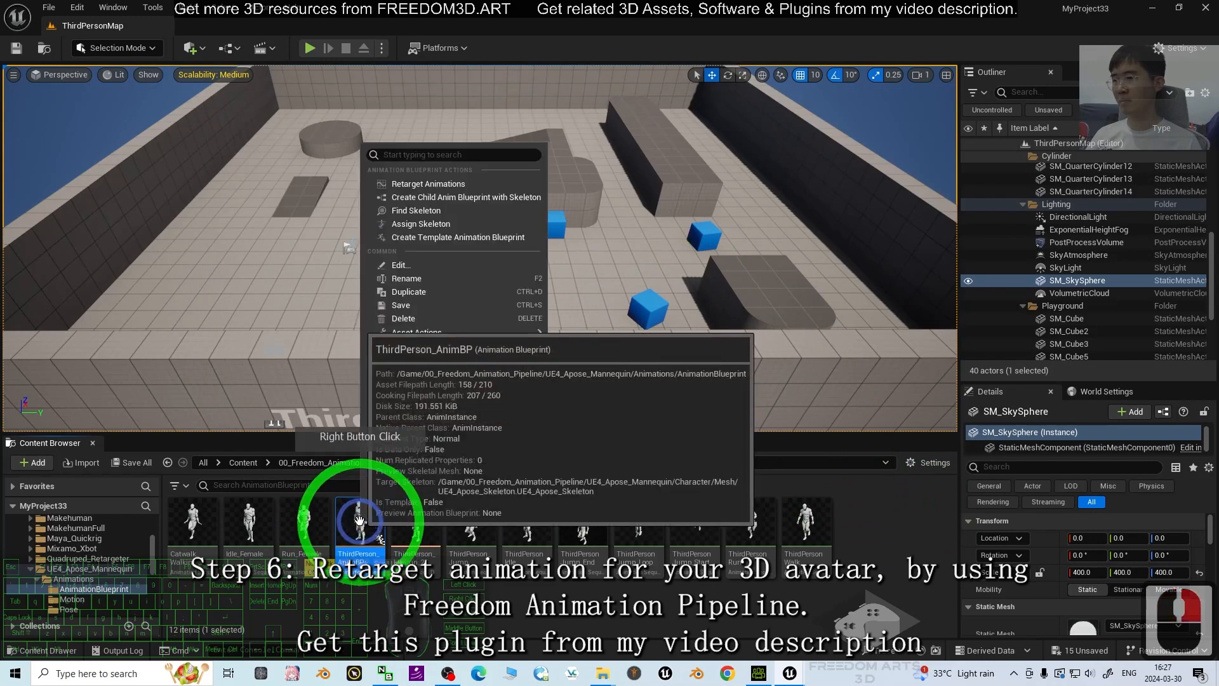
click(429, 184)
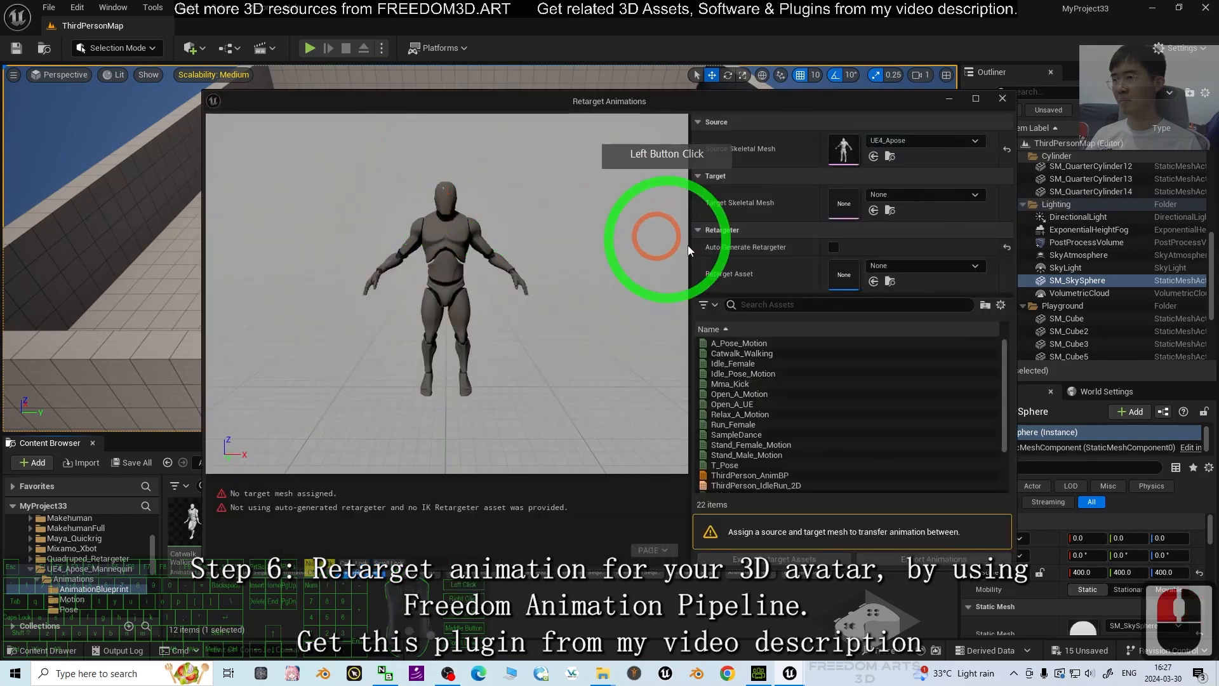
click(886, 195)
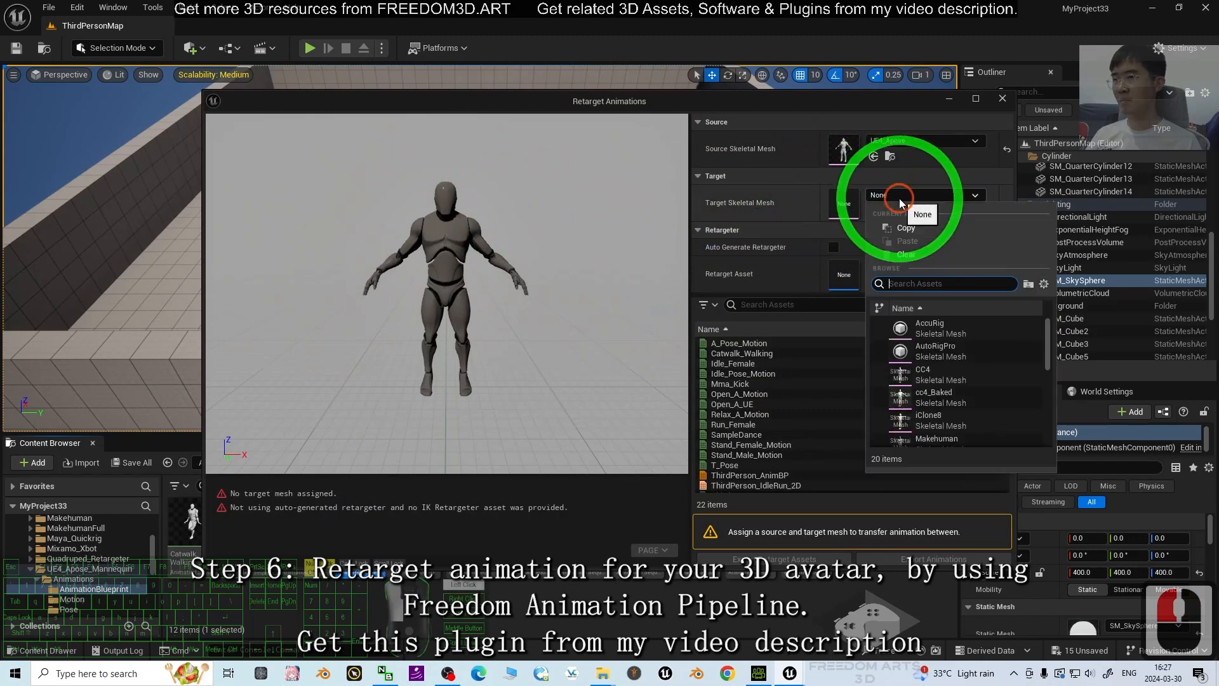
scroll(968, 399, down, 3)
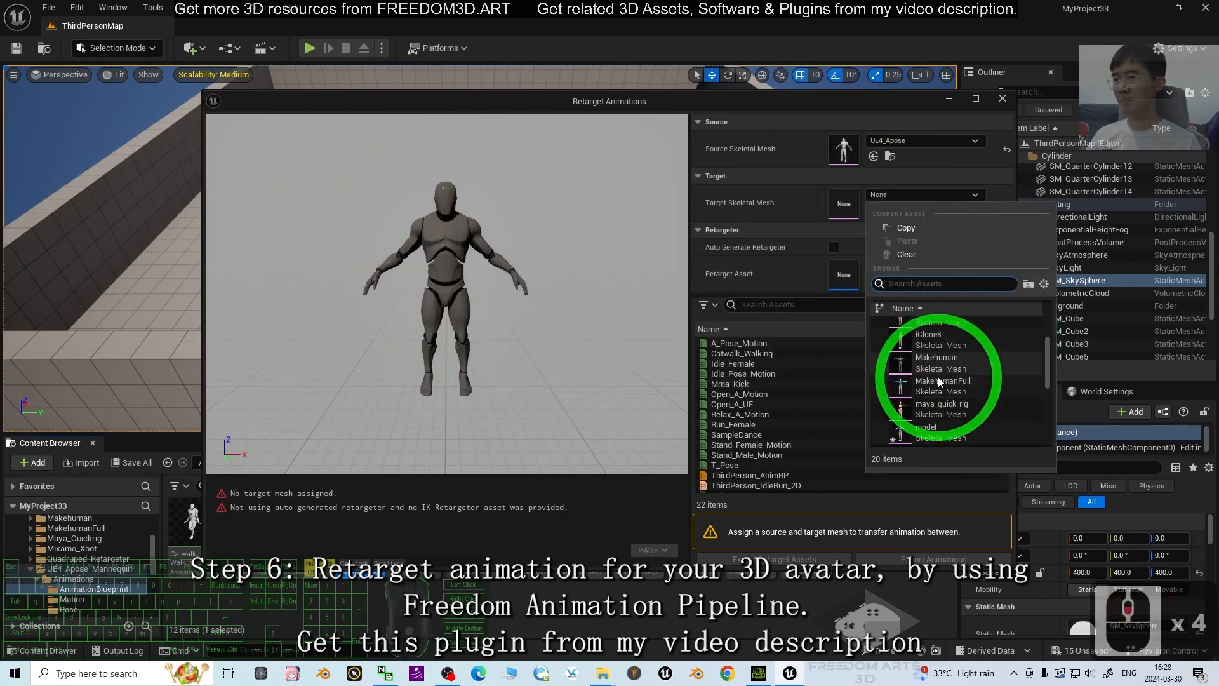
click(940, 377)
Step: Set the retarget asset to UE4Apose_to_Model_IKRetargeter2
click(912, 258)
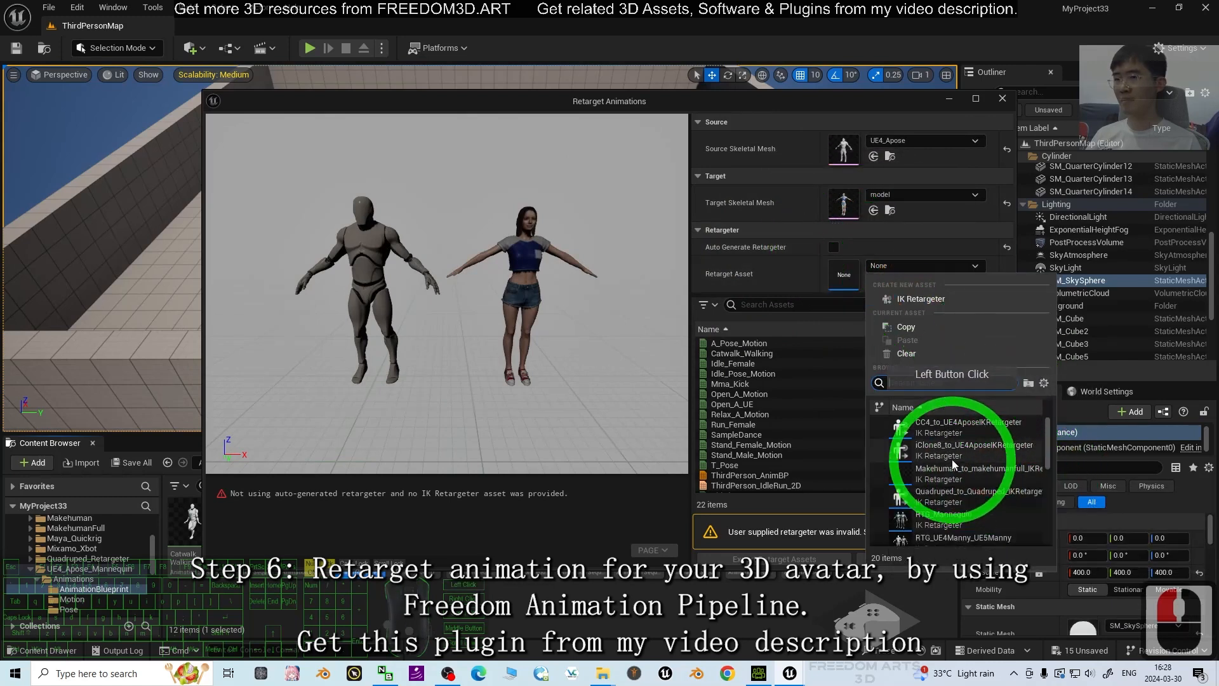
scroll(951, 462, down, 8)
scroll(966, 477, down, 4)
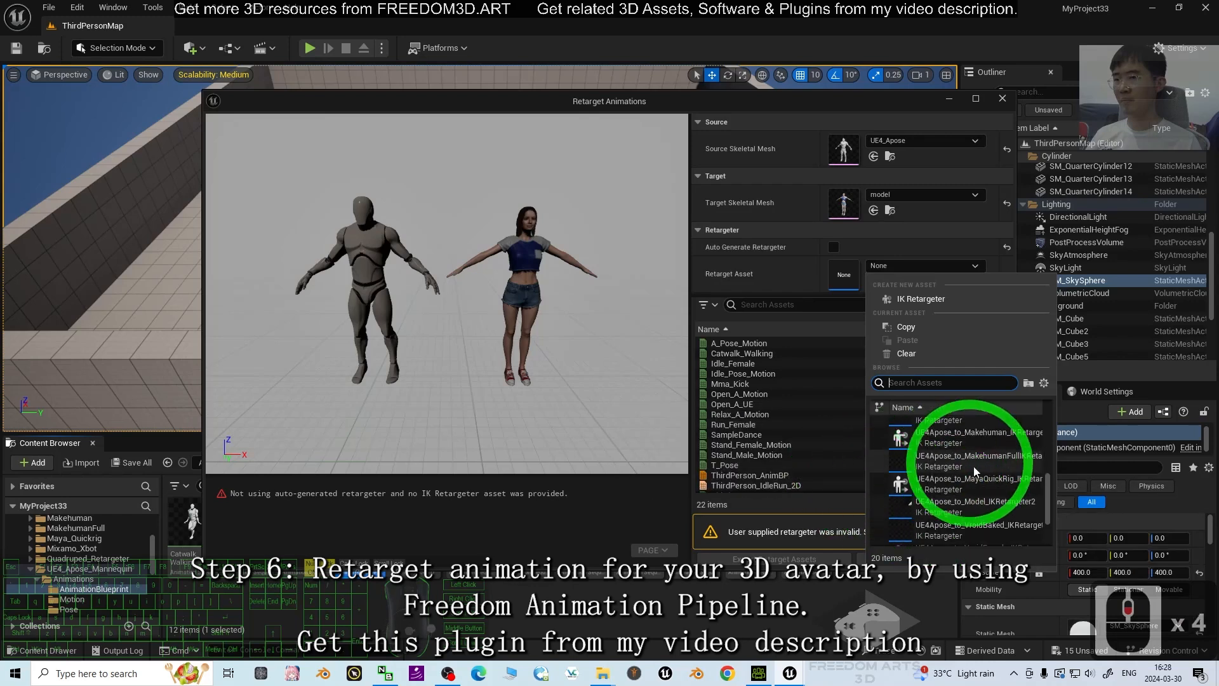
click(970, 504)
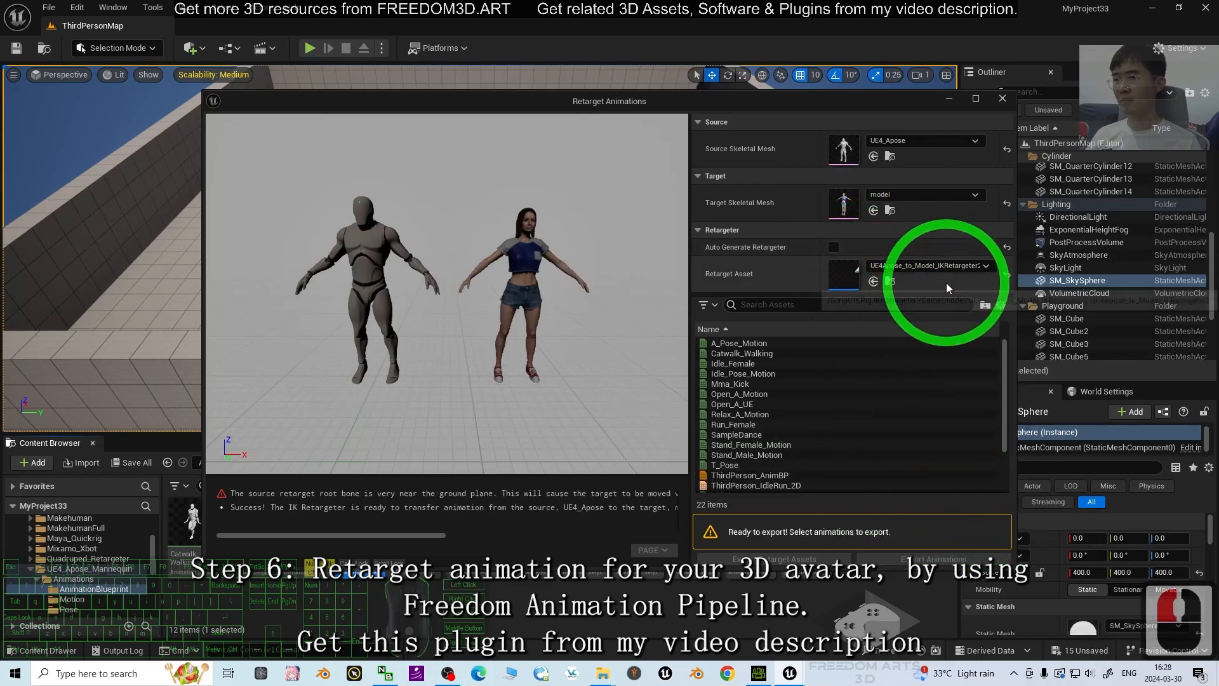
Step: Export the retargeted ThirdPerson_AnimBP to the Content folder, including referenced assets and without overwriting existing files
scroll(744, 459, down, 1)
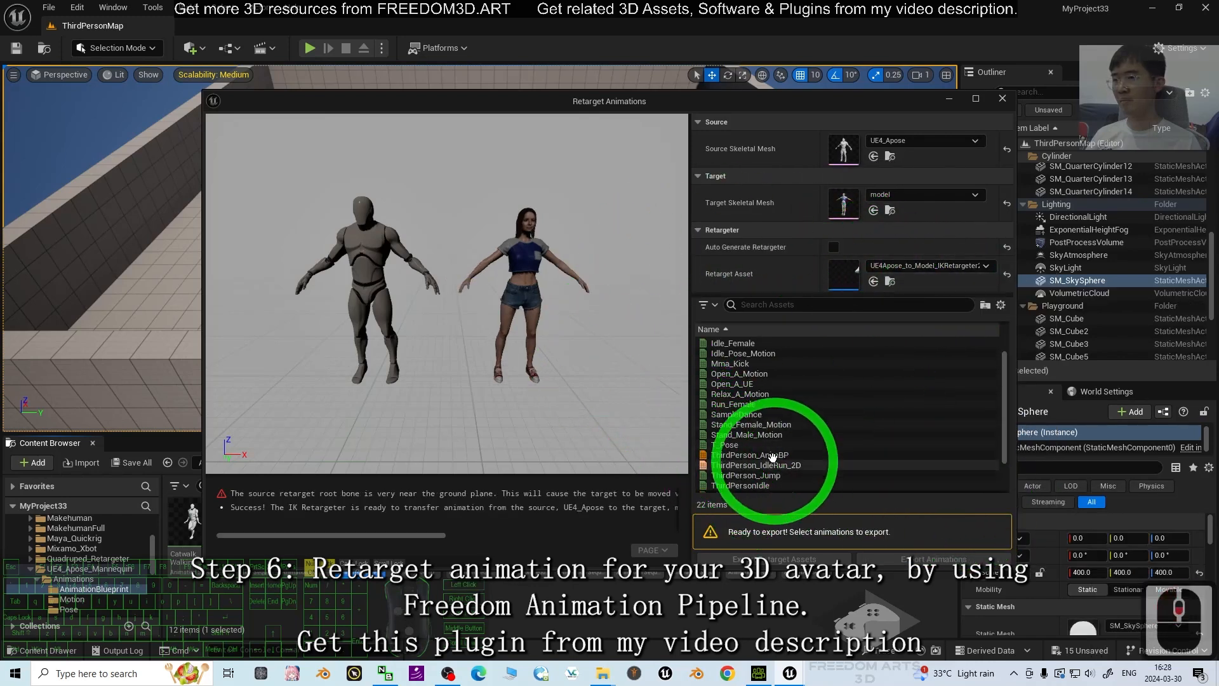
click(744, 454)
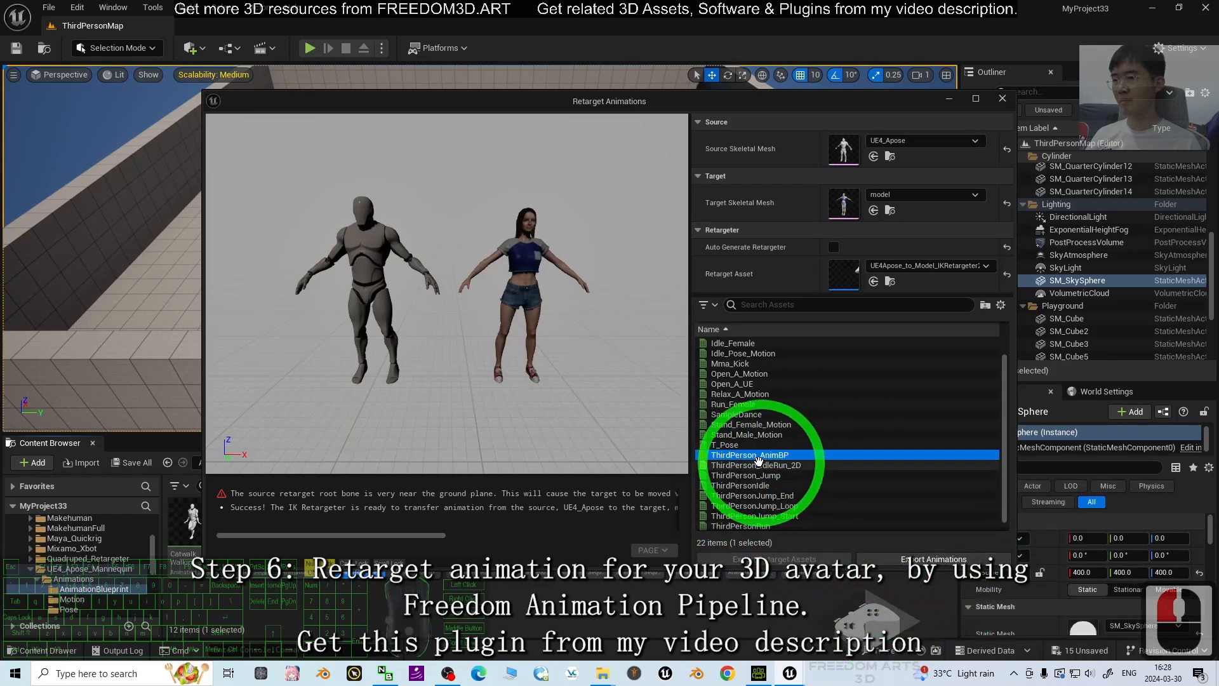
click(910, 557)
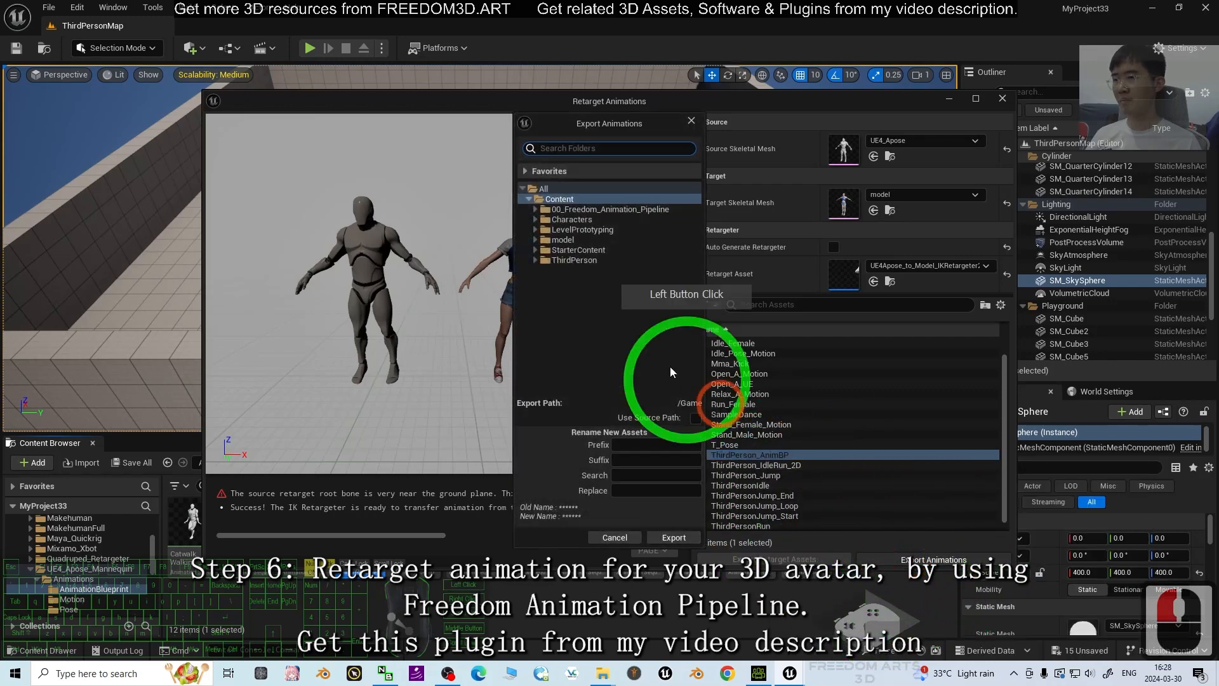
click(671, 537)
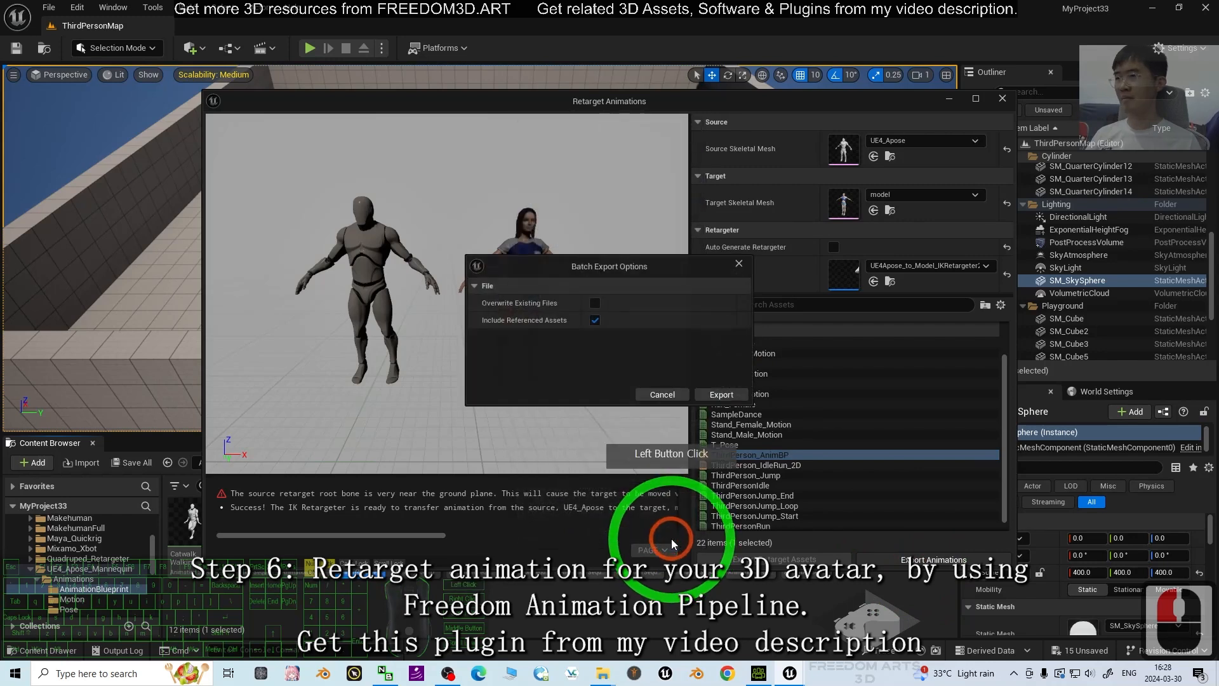
click(721, 395)
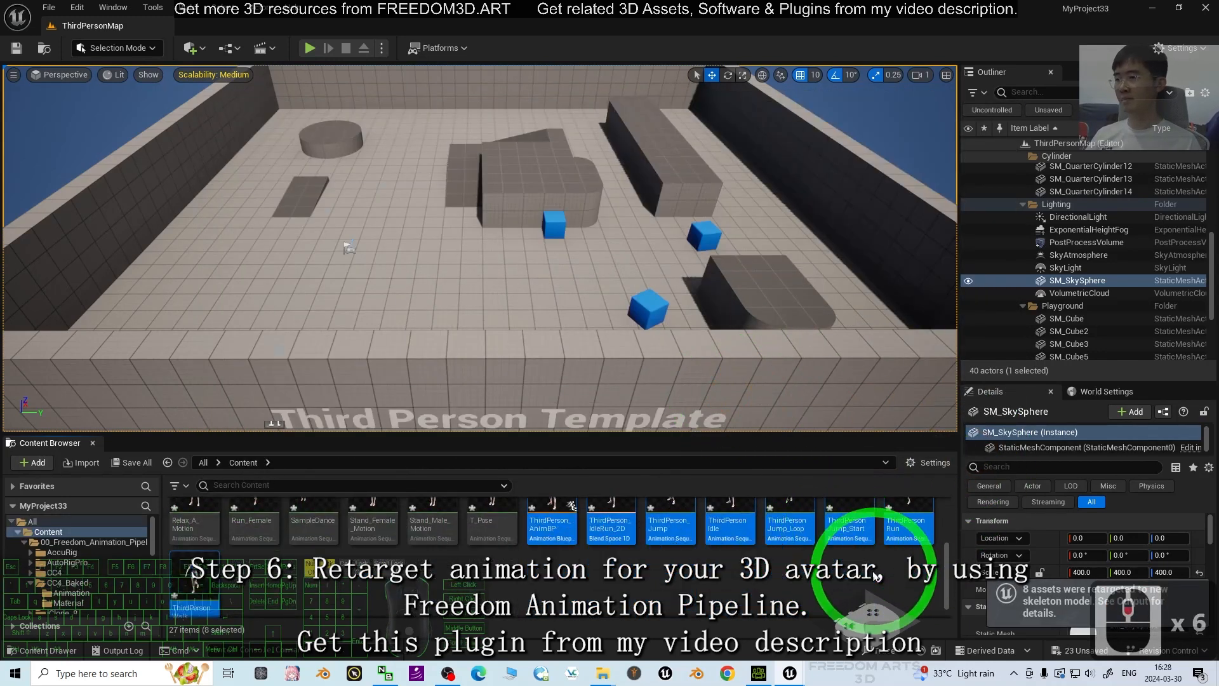
Step: Rename the retargeted ThirdPerson_AnimBP blueprint in the Content folder by adding the suffix _Model
click(551, 545)
key(F2)
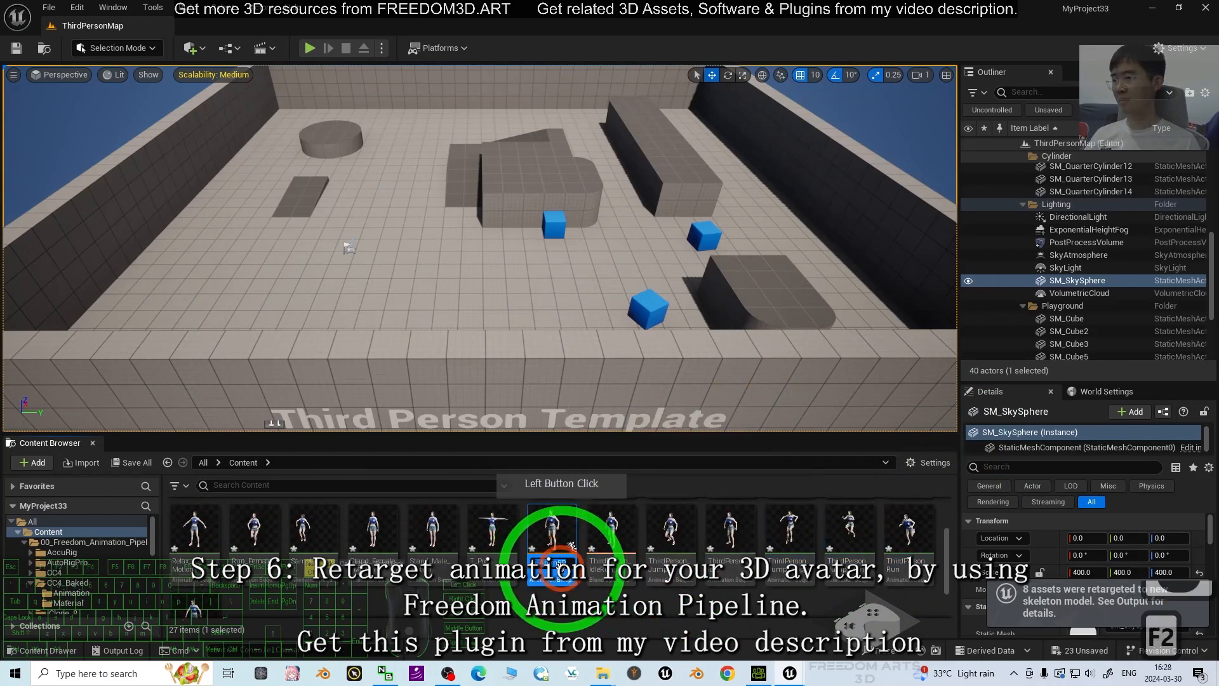
click(681, 552)
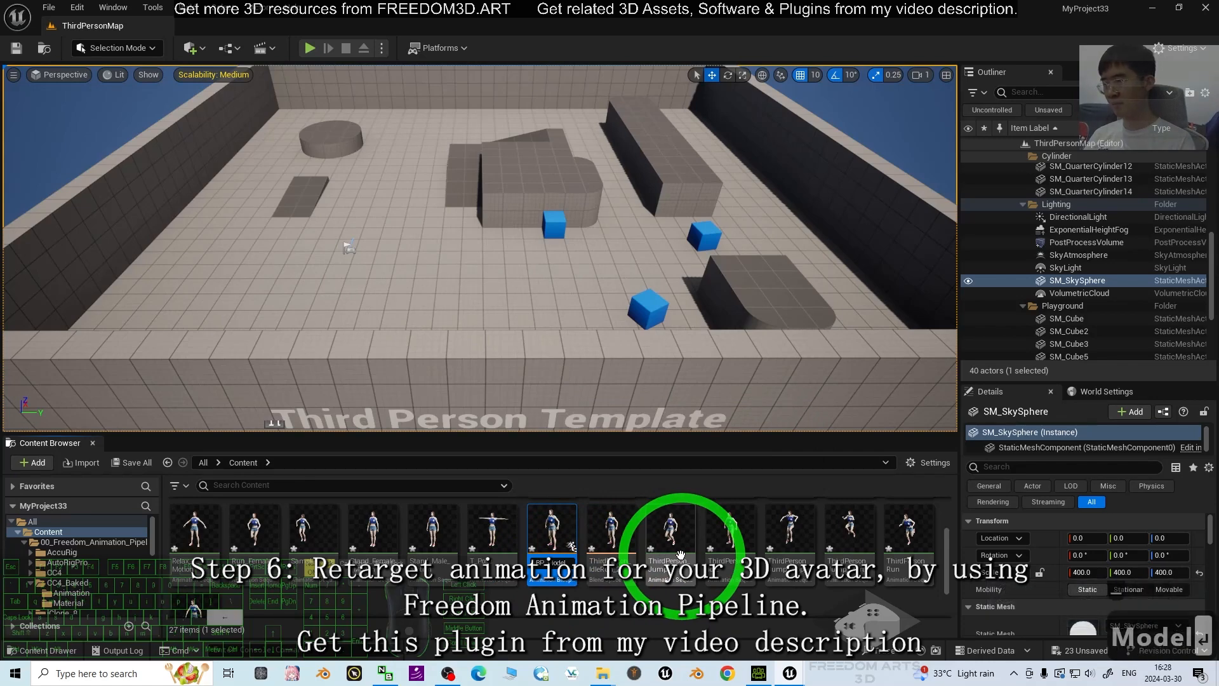
scroll(663, 552, down, 4)
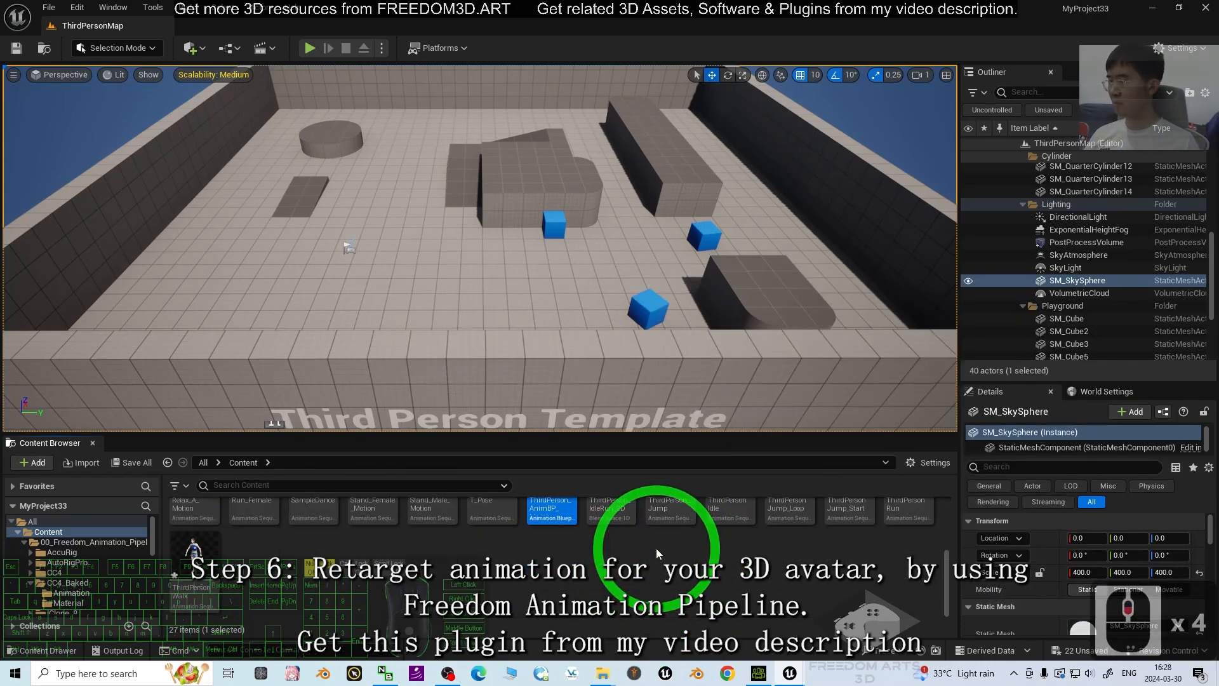
click(694, 536)
scroll(635, 559, down, 3)
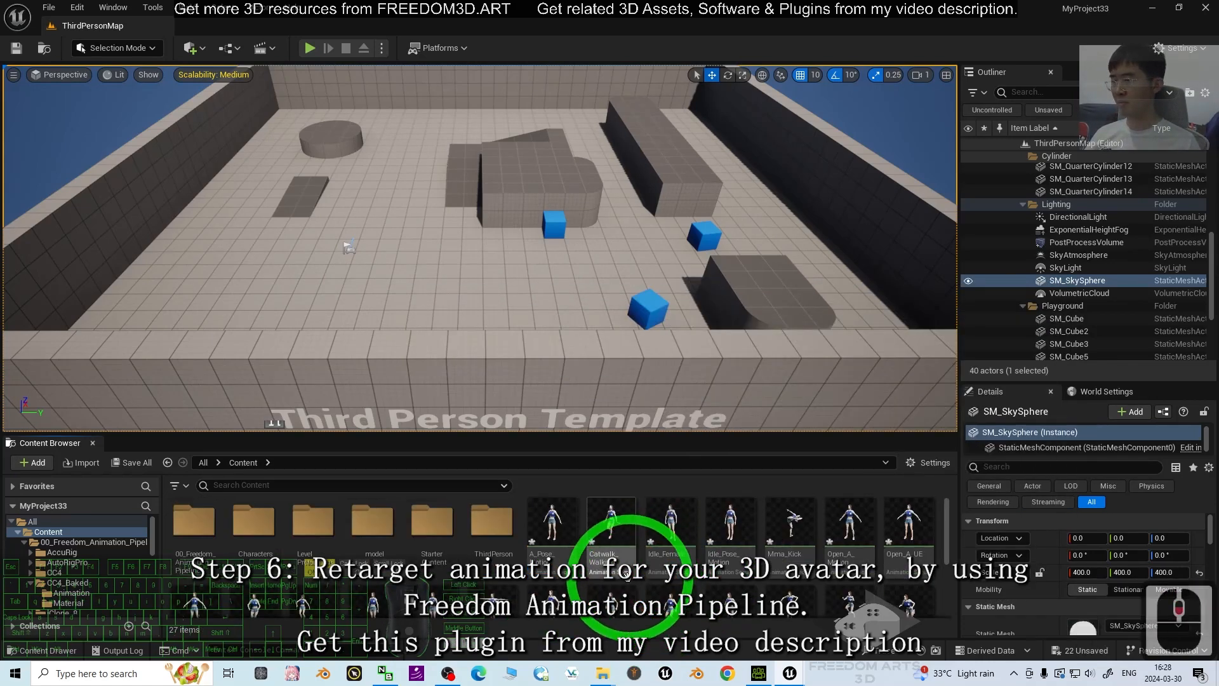
Step: Create a new folder named animation inside the model folder
scroll(611, 584, up, 5)
drag(151, 520, 165, 563)
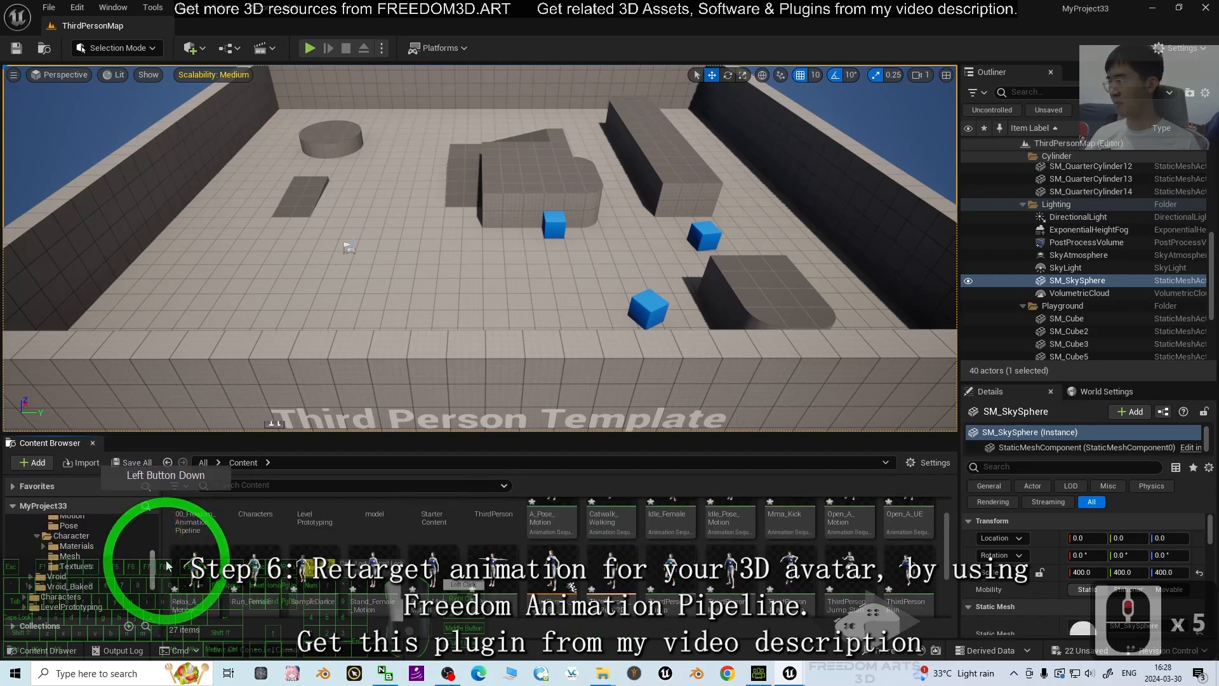
drag(168, 584, 152, 527)
click(62, 534)
right_click(619, 597)
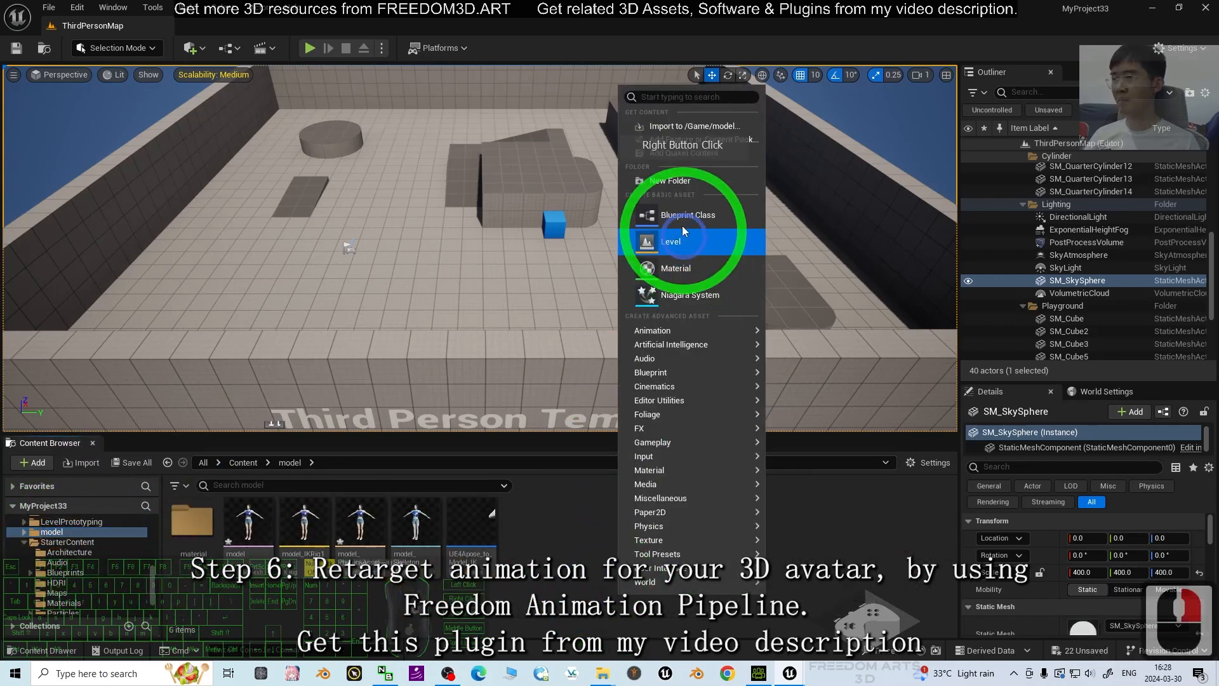
click(668, 182)
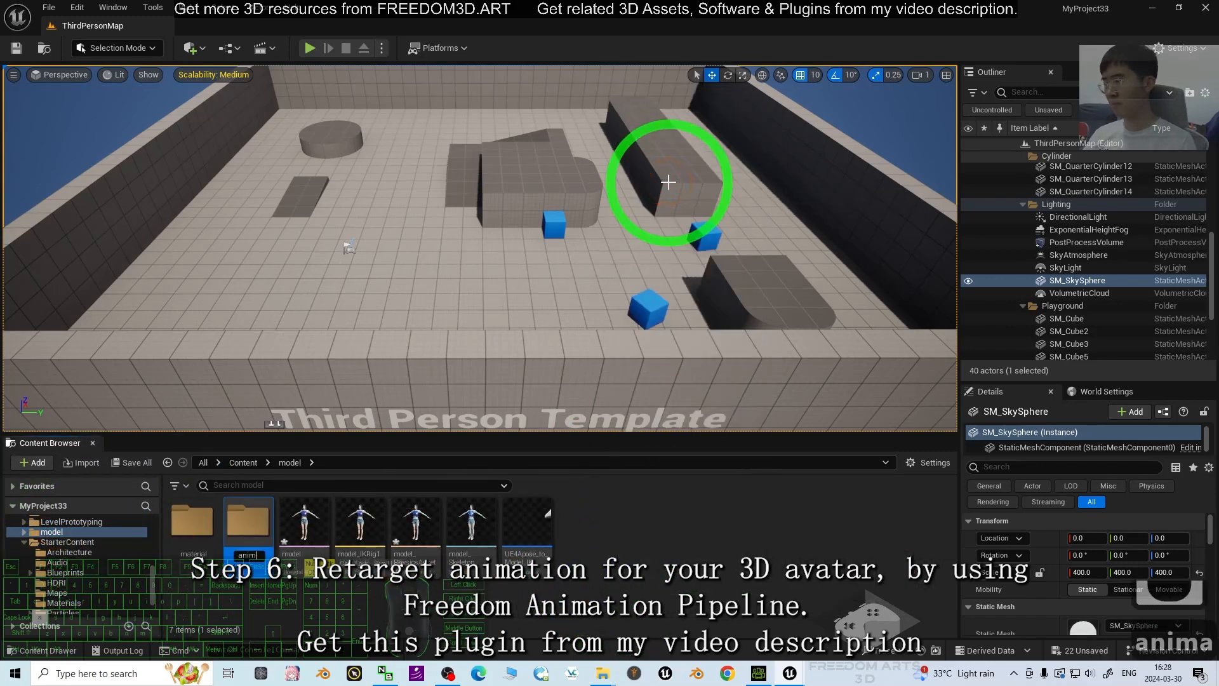
text(animation)
key(Return)
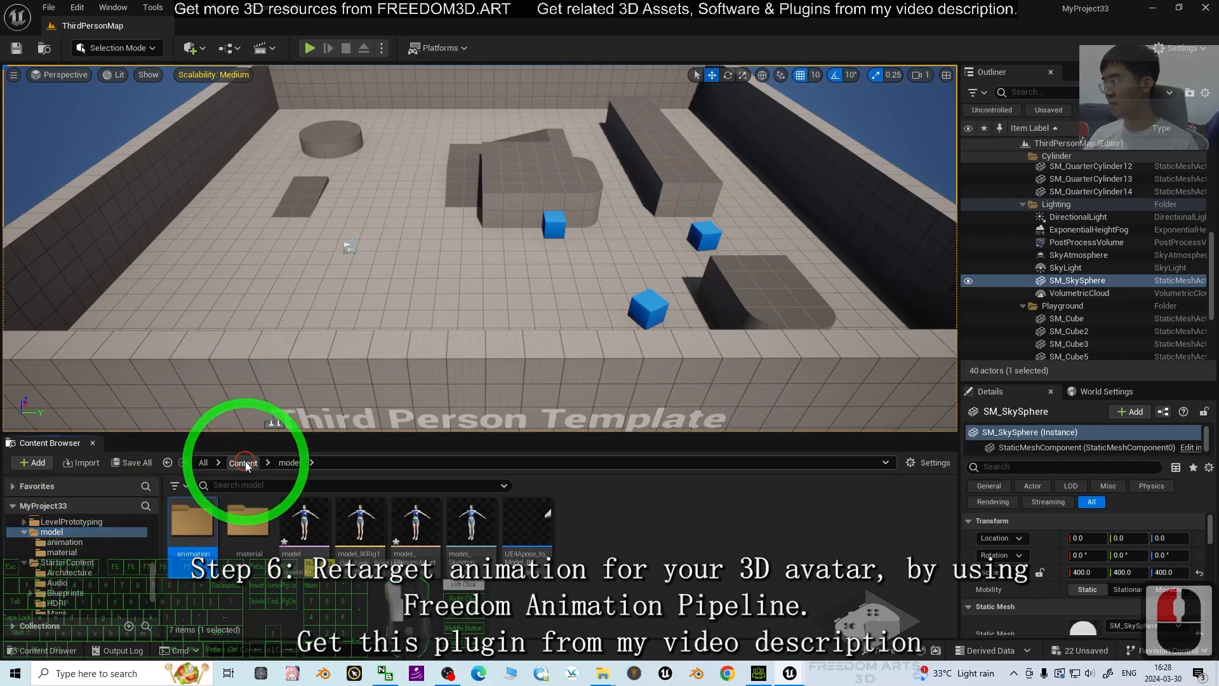
Step: Move all retargeted assets, A_Pose_Motion through ThirdPersonWalk, from Content into the model/animation folder and save everything
click(243, 462)
drag(158, 551, 168, 581)
click(552, 520)
scroll(689, 567, down, 2)
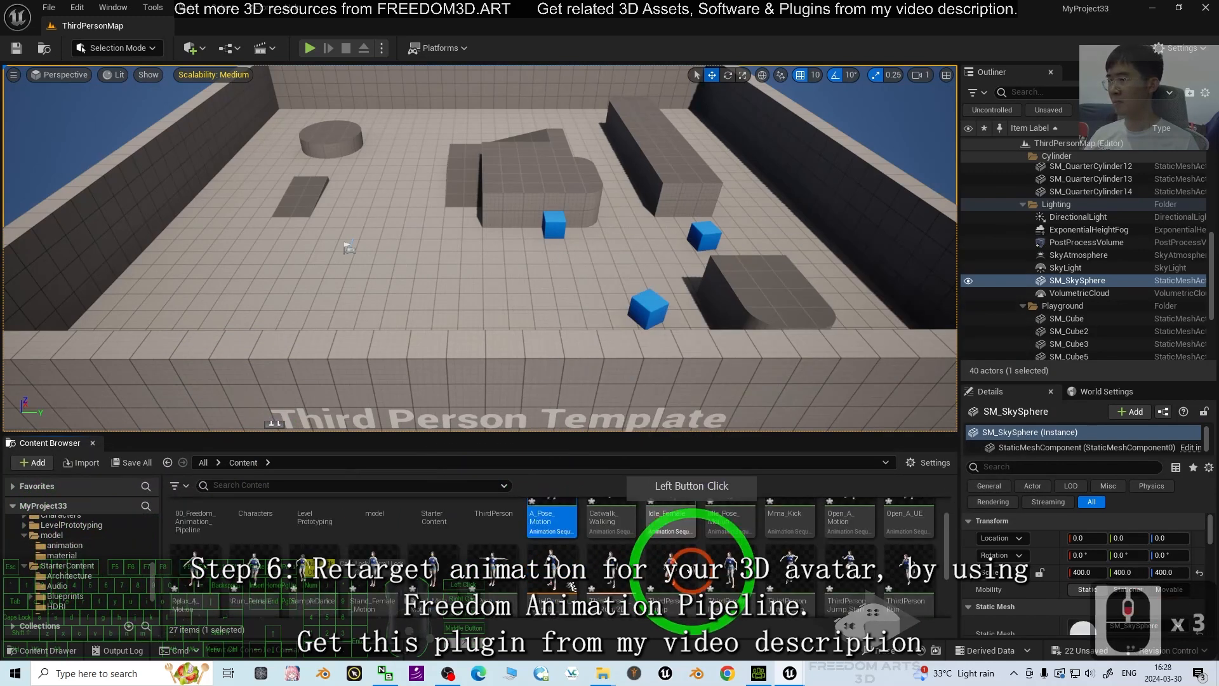
scroll(689, 567, down, 1)
shift+click(193, 588)
drag(193, 587, 64, 547)
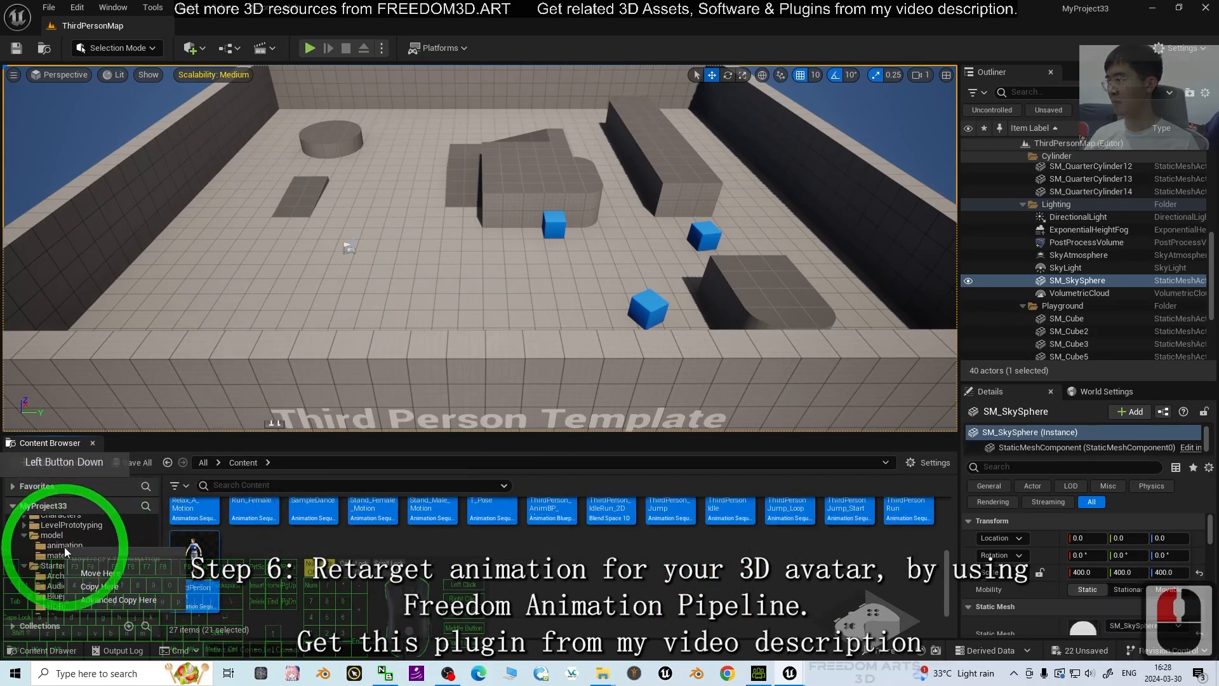
click(91, 574)
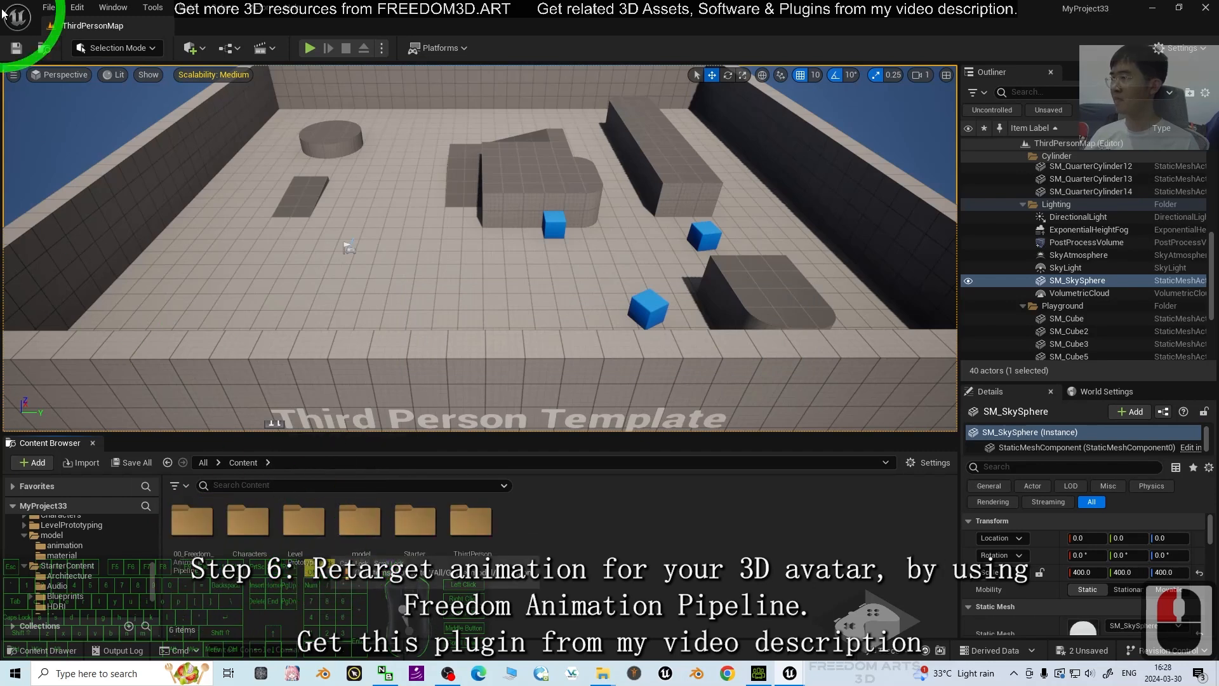
click(50, 9)
click(99, 134)
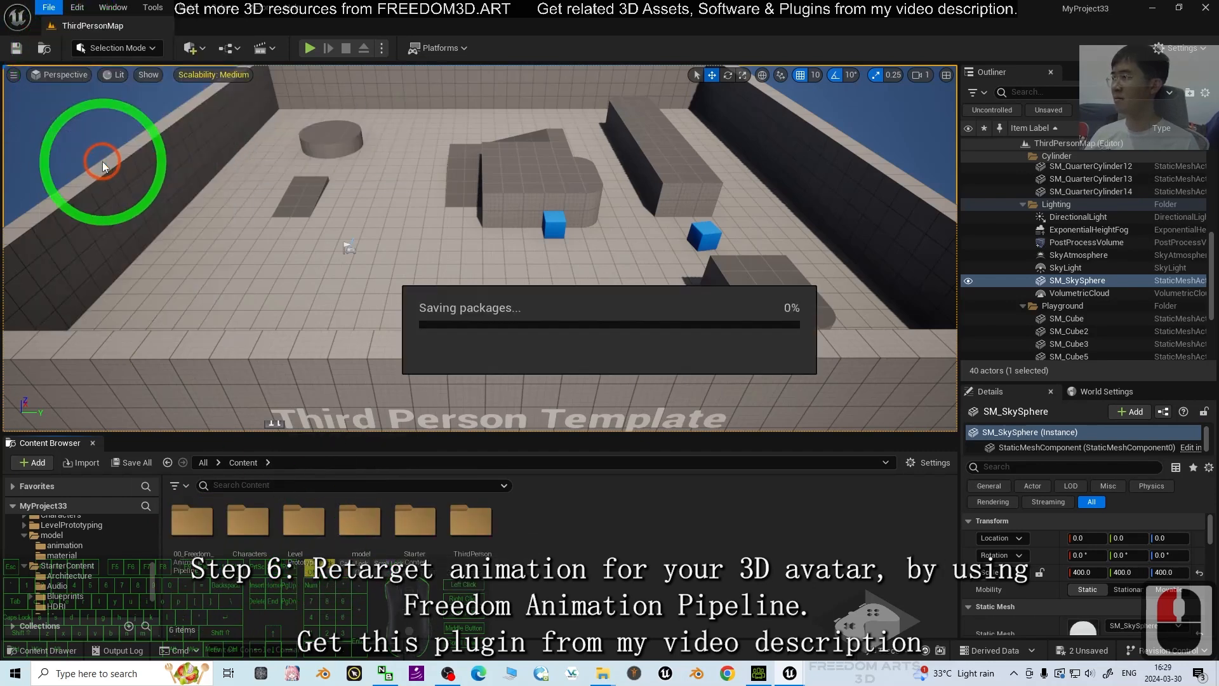
Step: Open the ThirdPerson_IdleRun_2D blend space from the model/animation folder
click(82, 557)
click(58, 545)
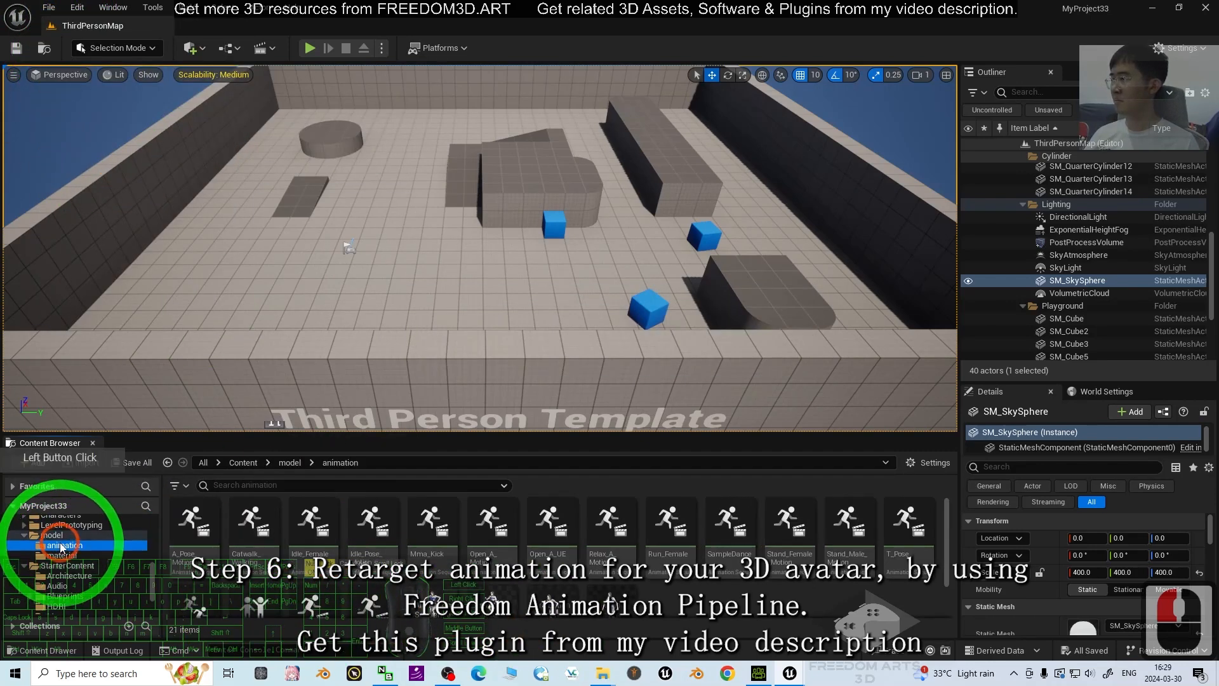
click(563, 508)
scroll(823, 582, down, 4)
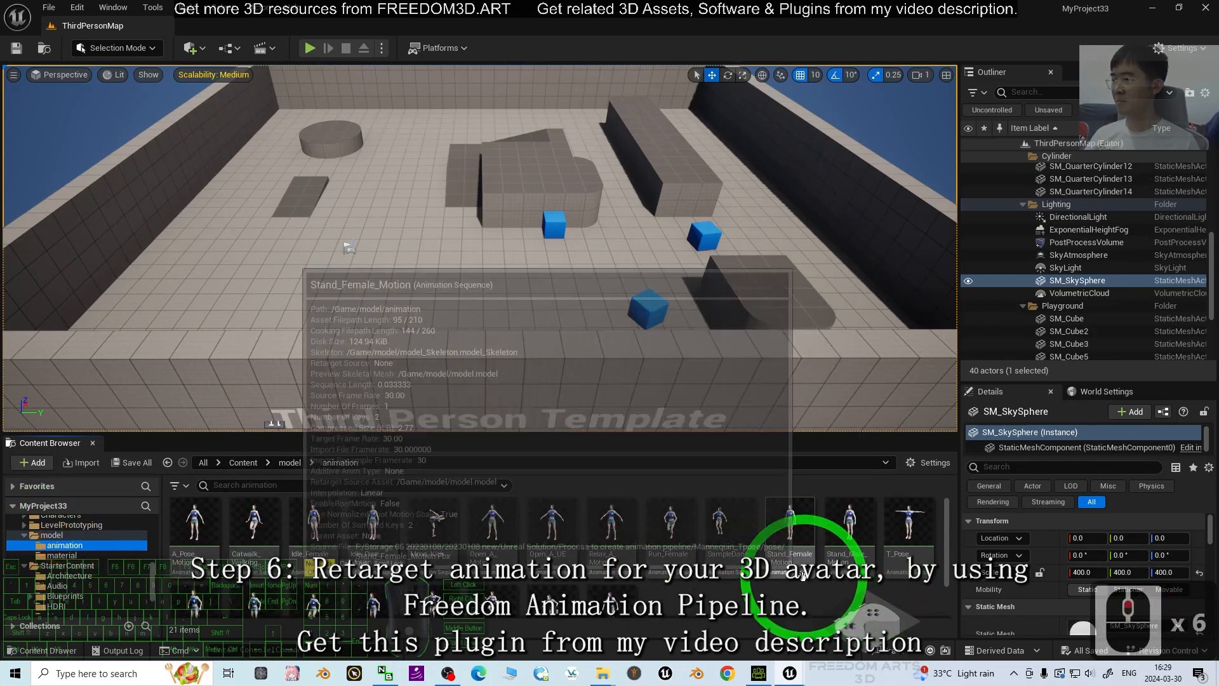
double_click(265, 557)
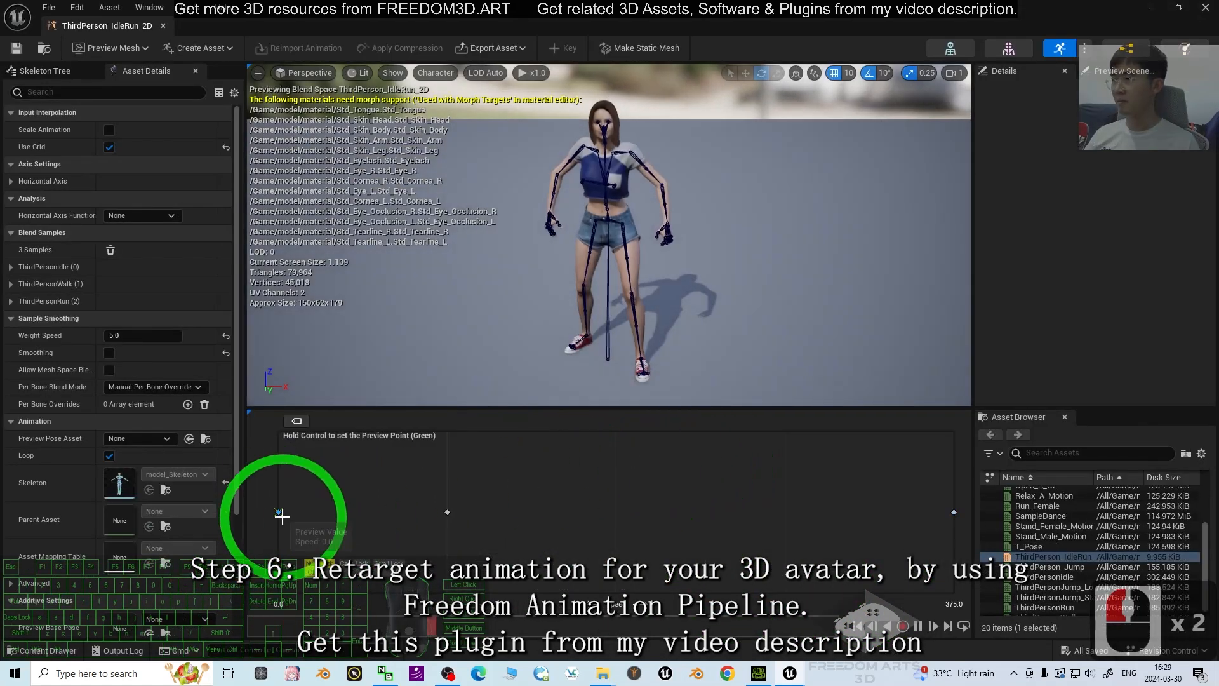
Step: Replace the ThirdPersonIdle sample at speed 0 in the blend space with the Idle_Female animation
click(278, 512)
click(470, 512)
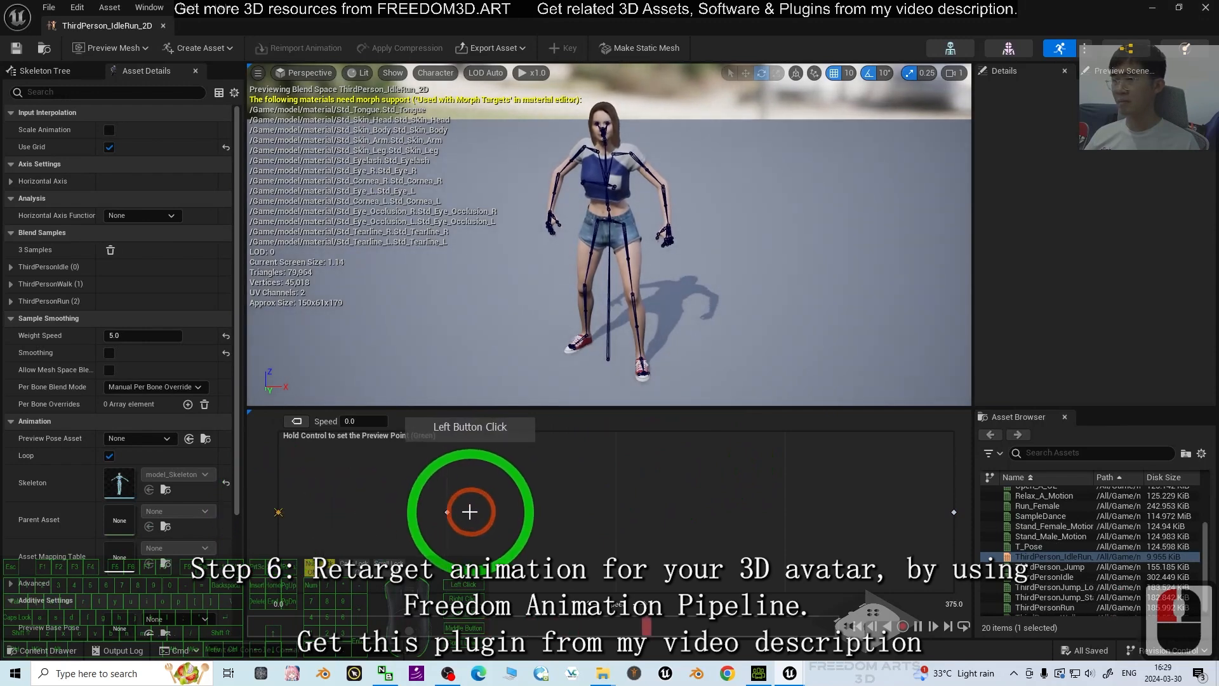
key(Delete)
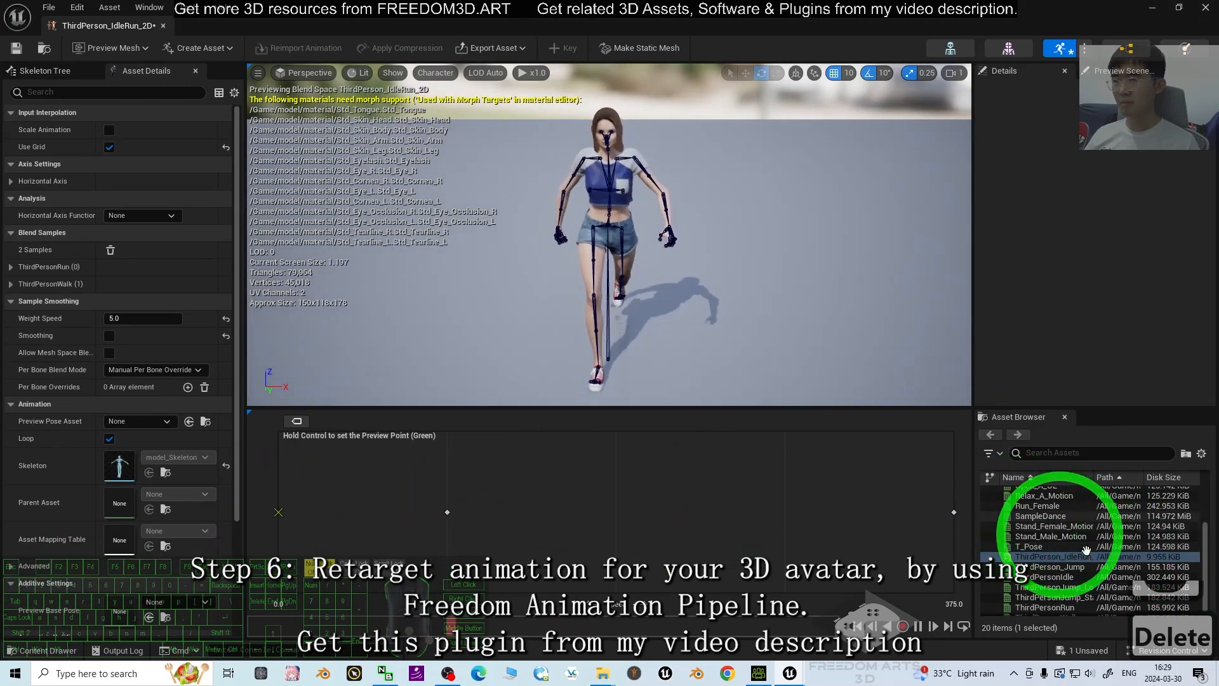
scroll(1139, 544, up, 5)
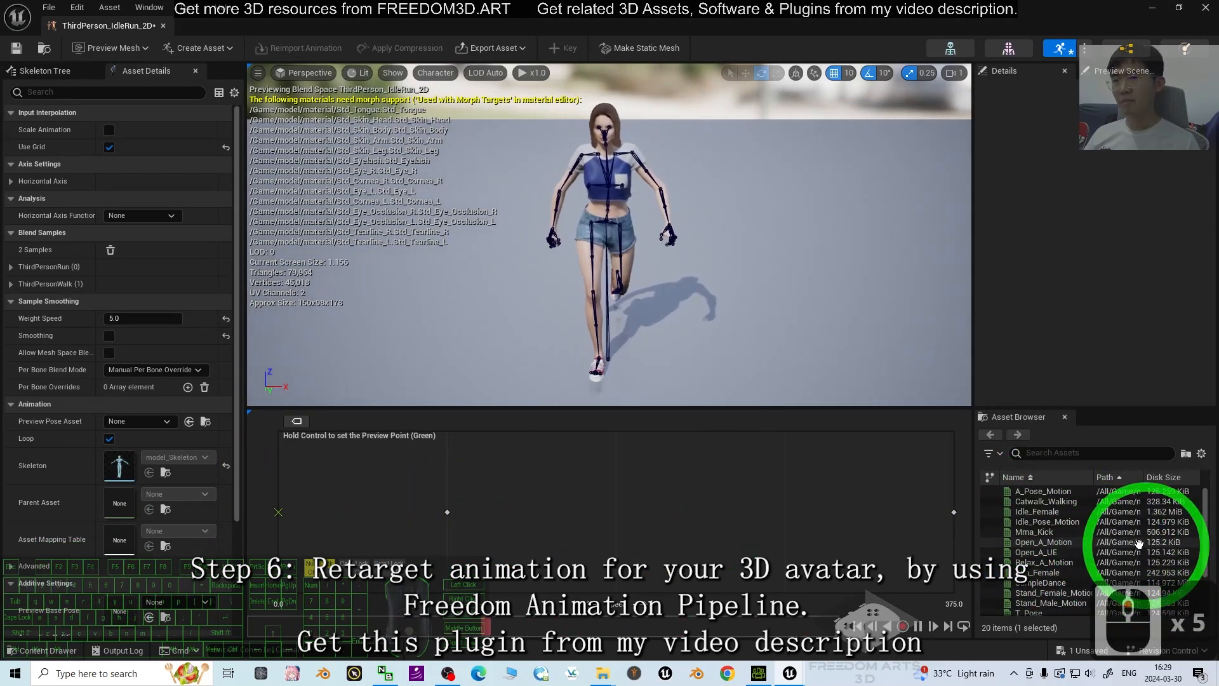
scroll(1125, 545, up, 3)
mouse_move(1041, 512)
mouse_down()
mouse_move(242, 475)
mouse_move(278, 512)
mouse_up()
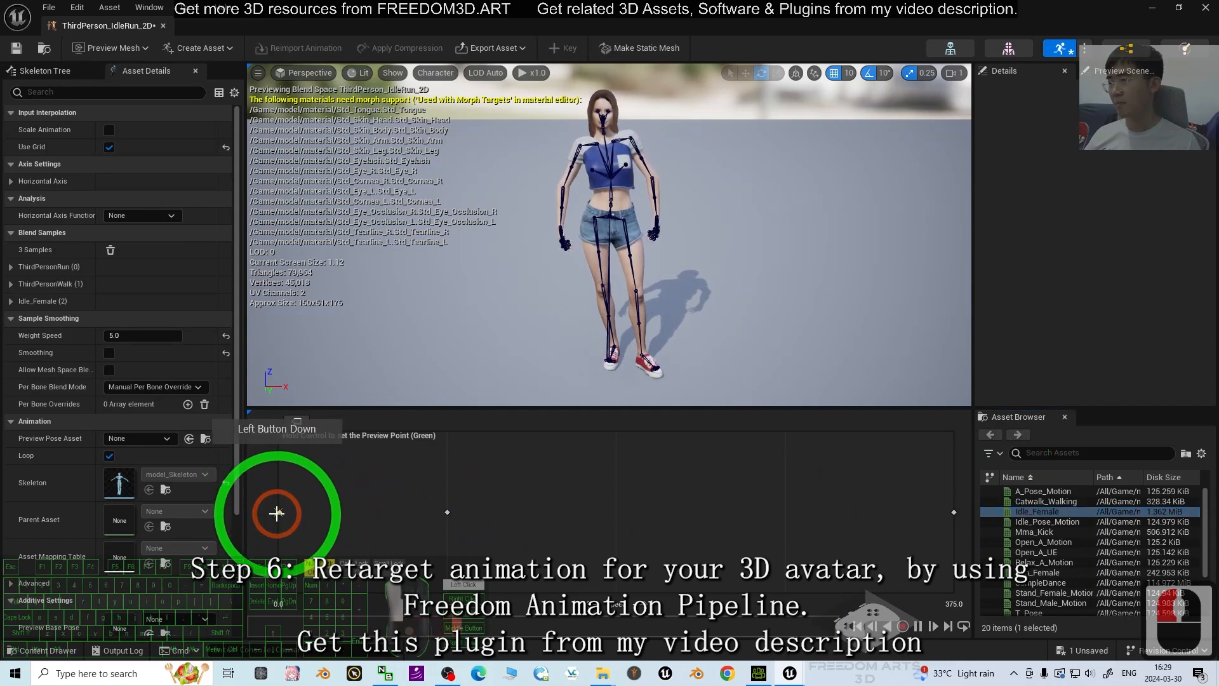
Step: Replace the ThirdPersonWalk sample in the blend space with the Catwalk_Walking animation at the same grid point
click(274, 512)
key(Delete)
scroll(1145, 561, down, 2)
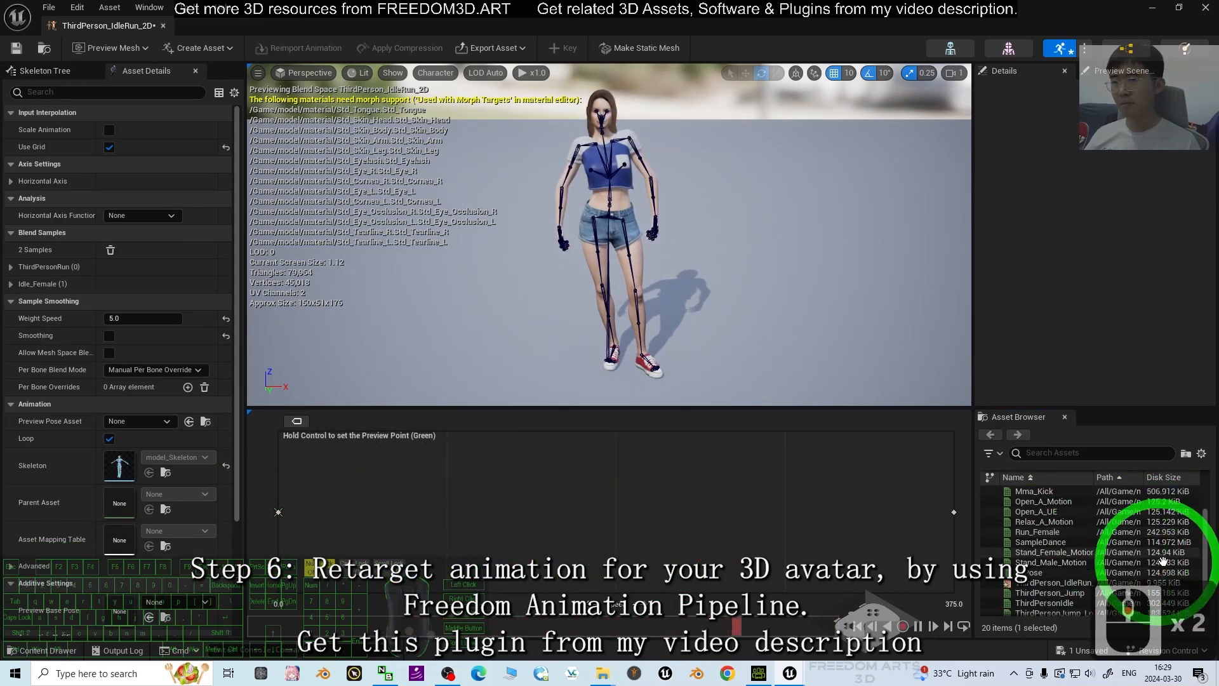
scroll(1124, 575, up, 3)
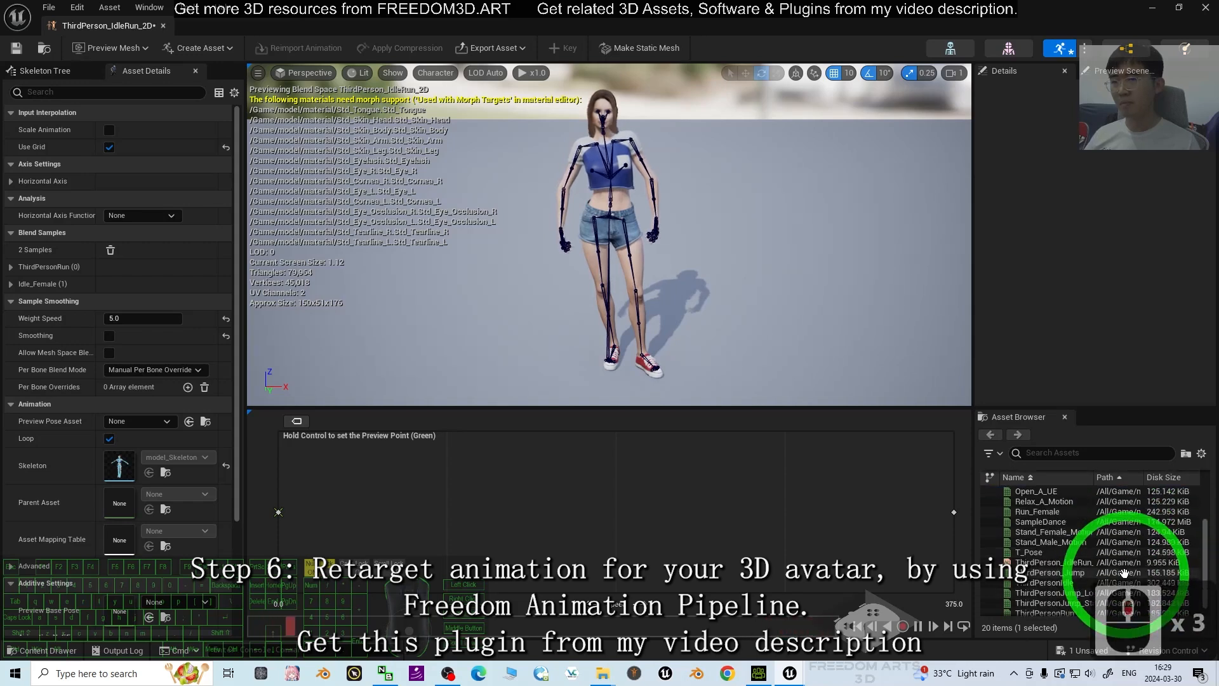
drag(1041, 504, 449, 512)
Step: Replace the ThirdPersonRun sample at speed 375 with the Run_Female animation, then save and close the blend space
click(953, 513)
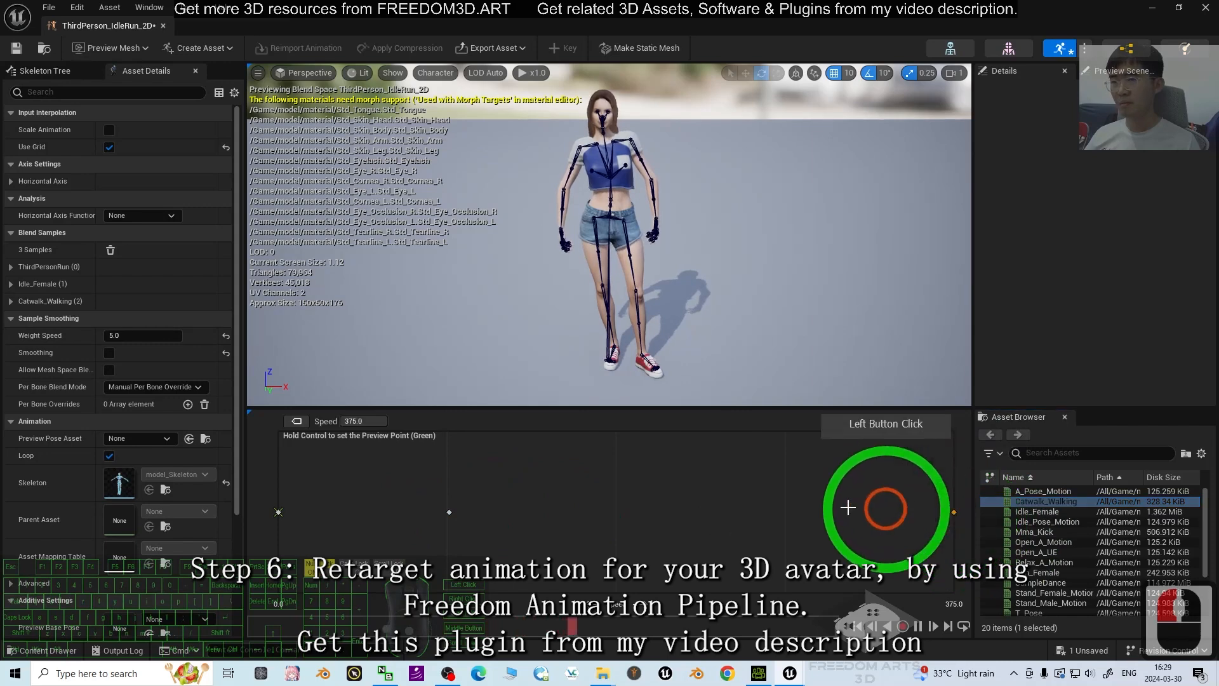
key(Delete)
drag(1041, 572, 953, 511)
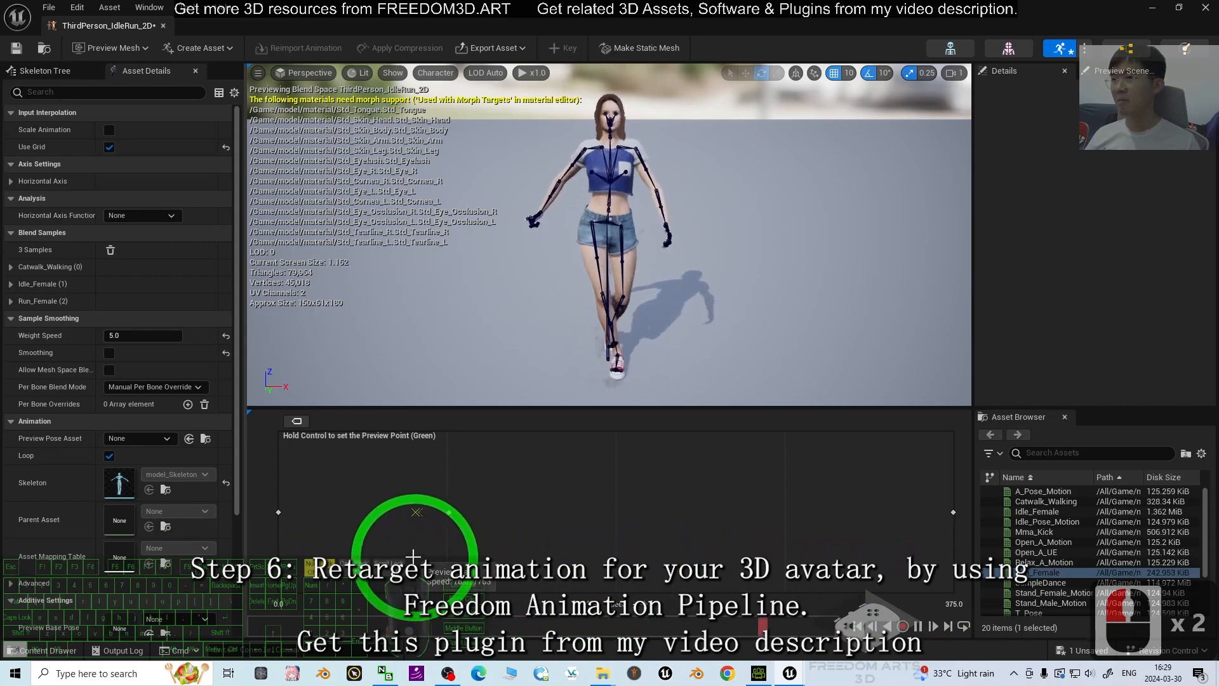
click(17, 49)
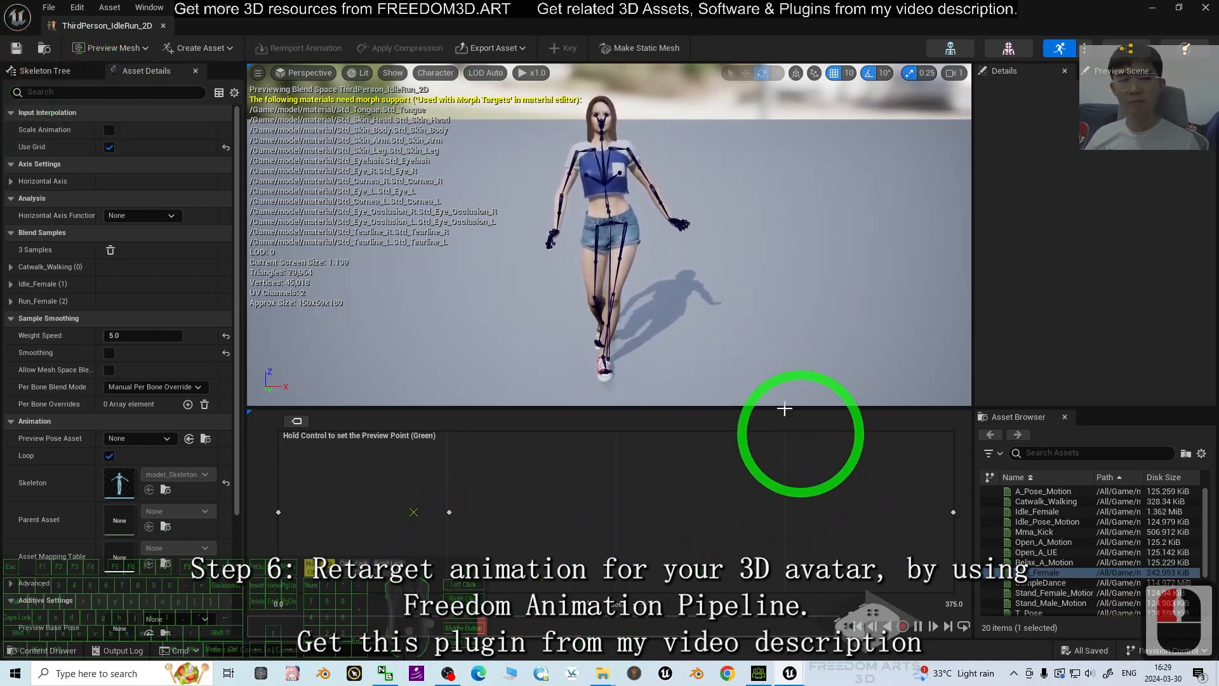
click(1202, 9)
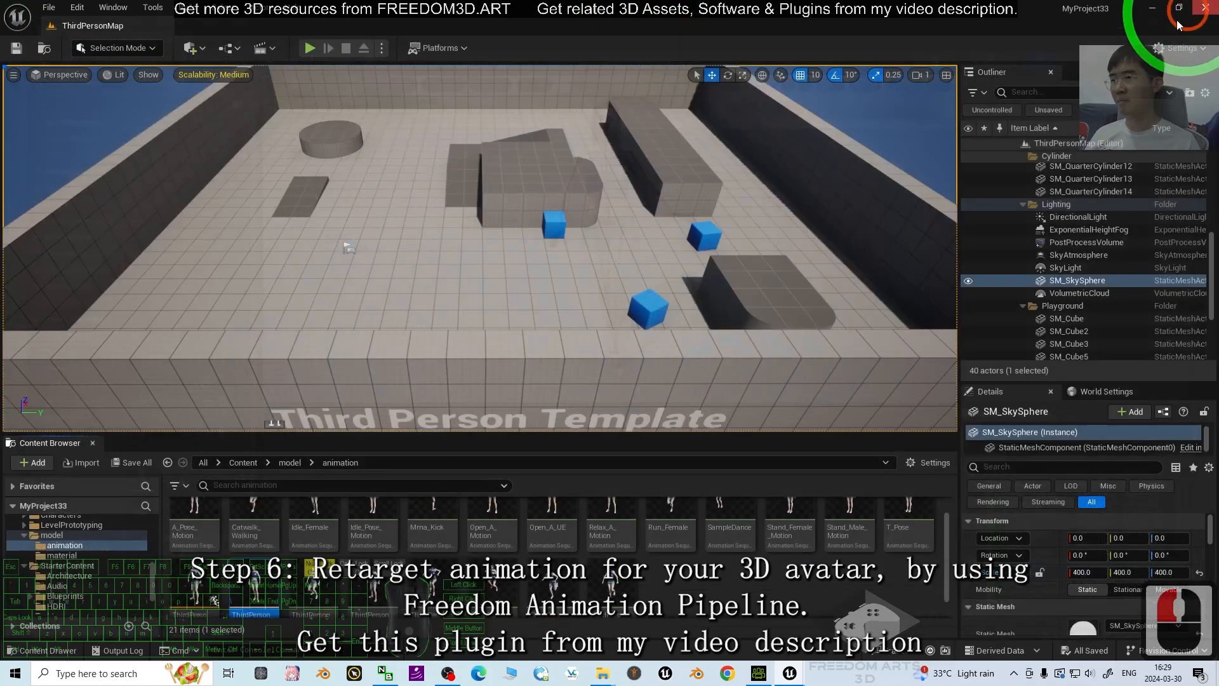
Step: Open the Content/ThirdPerson/Blueprints folder
scroll(707, 563, up, 4)
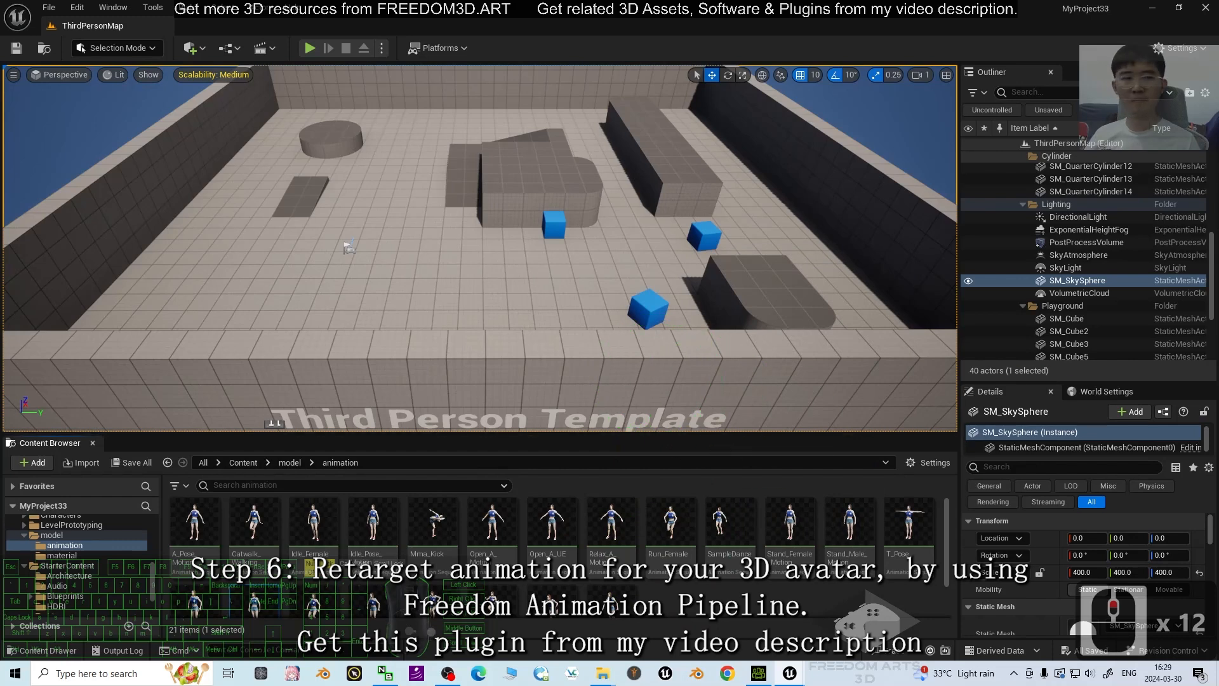
click(289, 462)
click(243, 463)
click(523, 581)
double_click(482, 538)
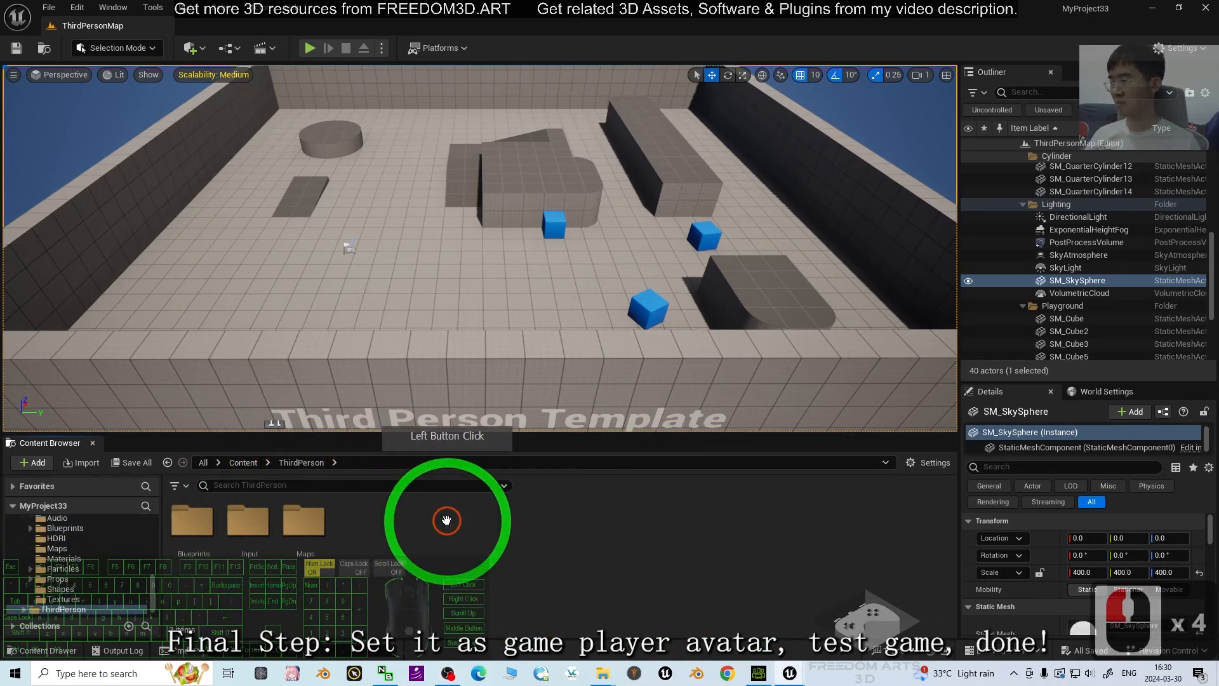
double_click(203, 527)
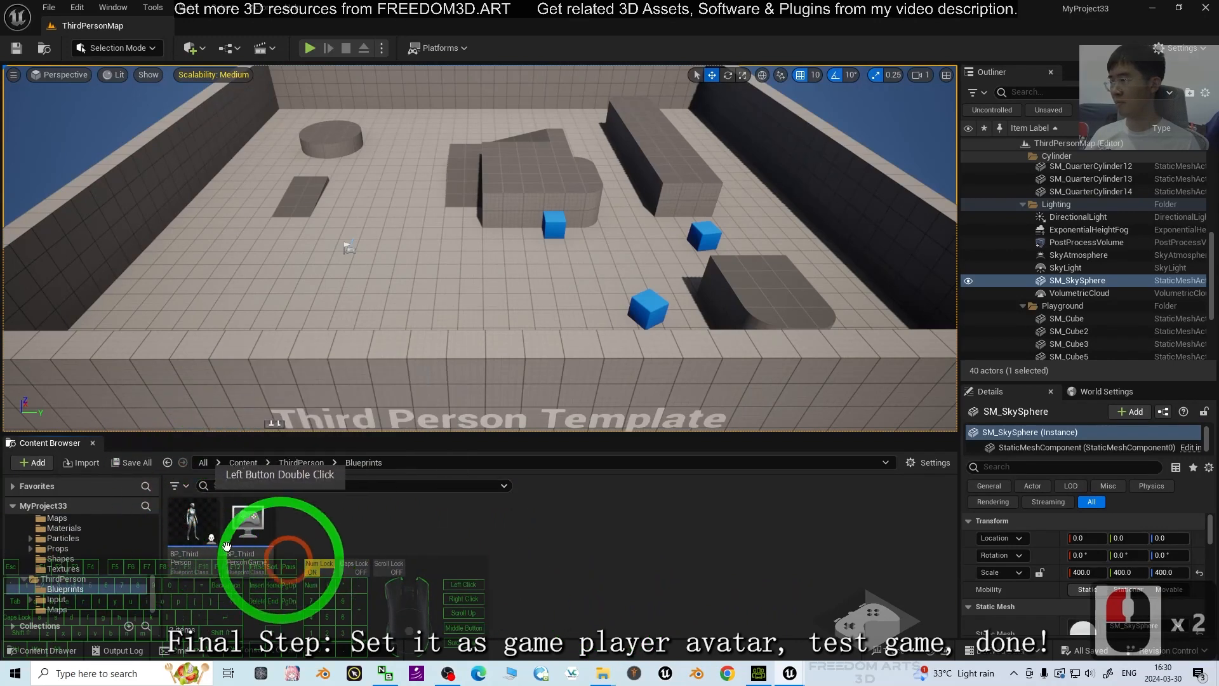
Step: Duplicate the BP_ThirdPersonCharacter blueprint and name the copy BP_ThirdPersonCharacter_model
right_click(191, 527)
click(260, 291)
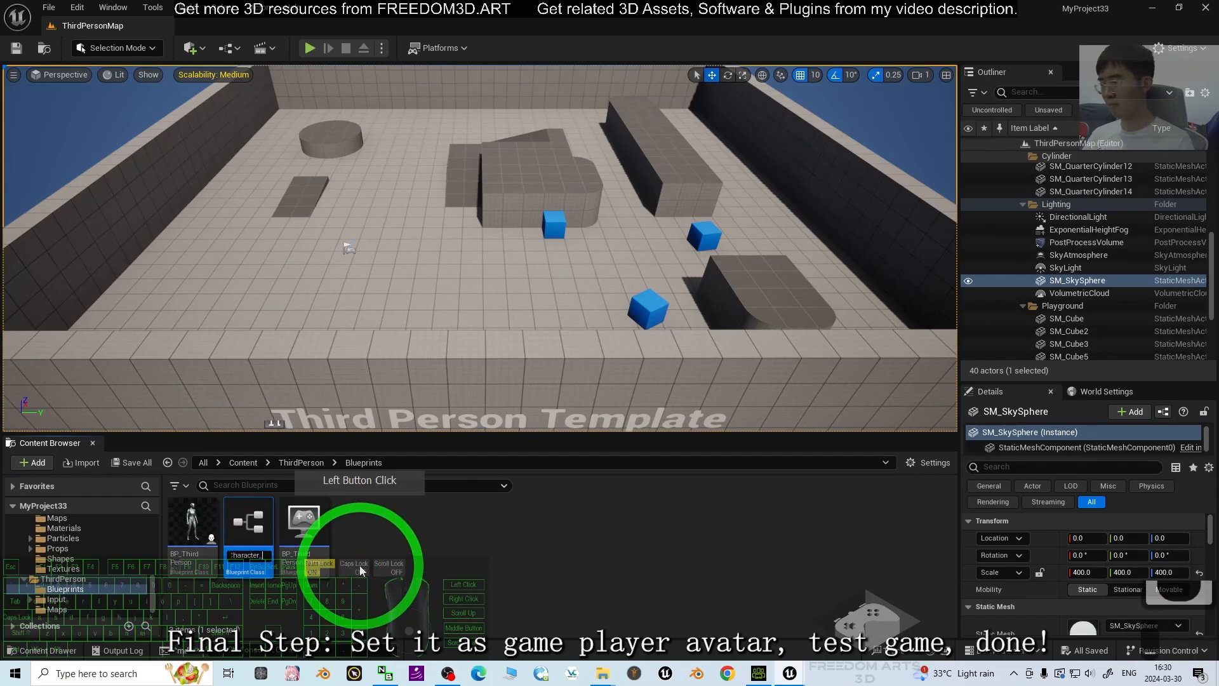
text(_model)
key(Return)
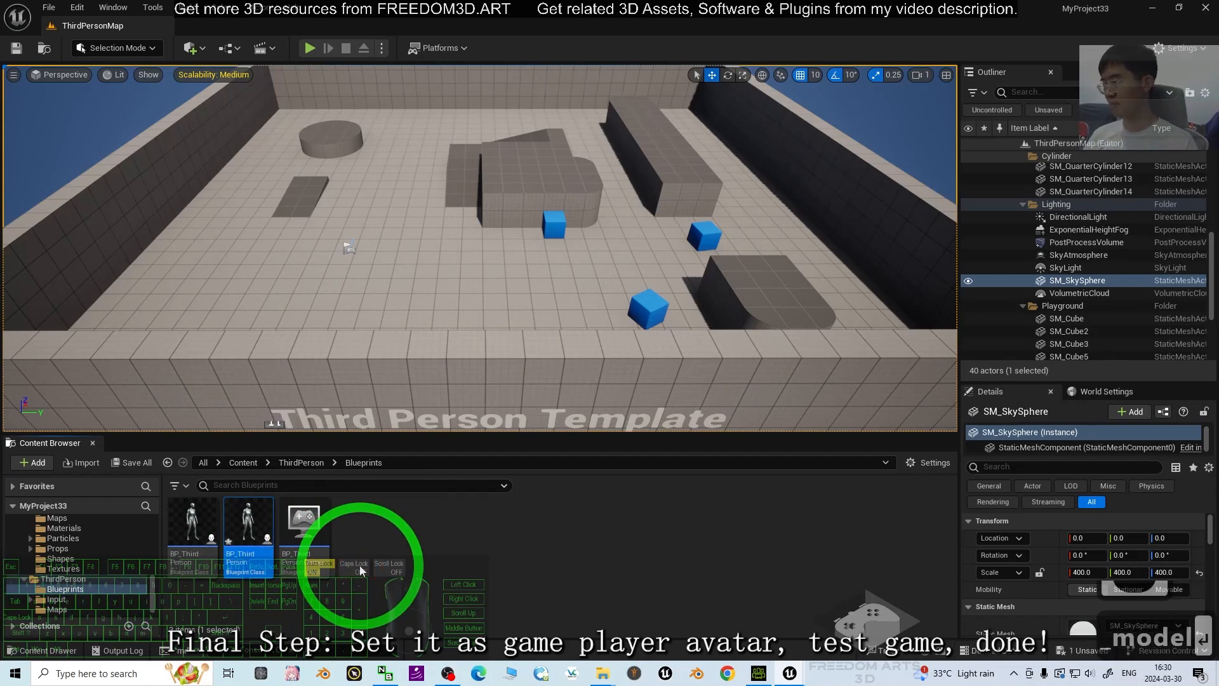
Step: Open BP_ThirdPersonCharacter_model and set the Skeletal Mesh Asset of its Mesh component to model
double_click(254, 523)
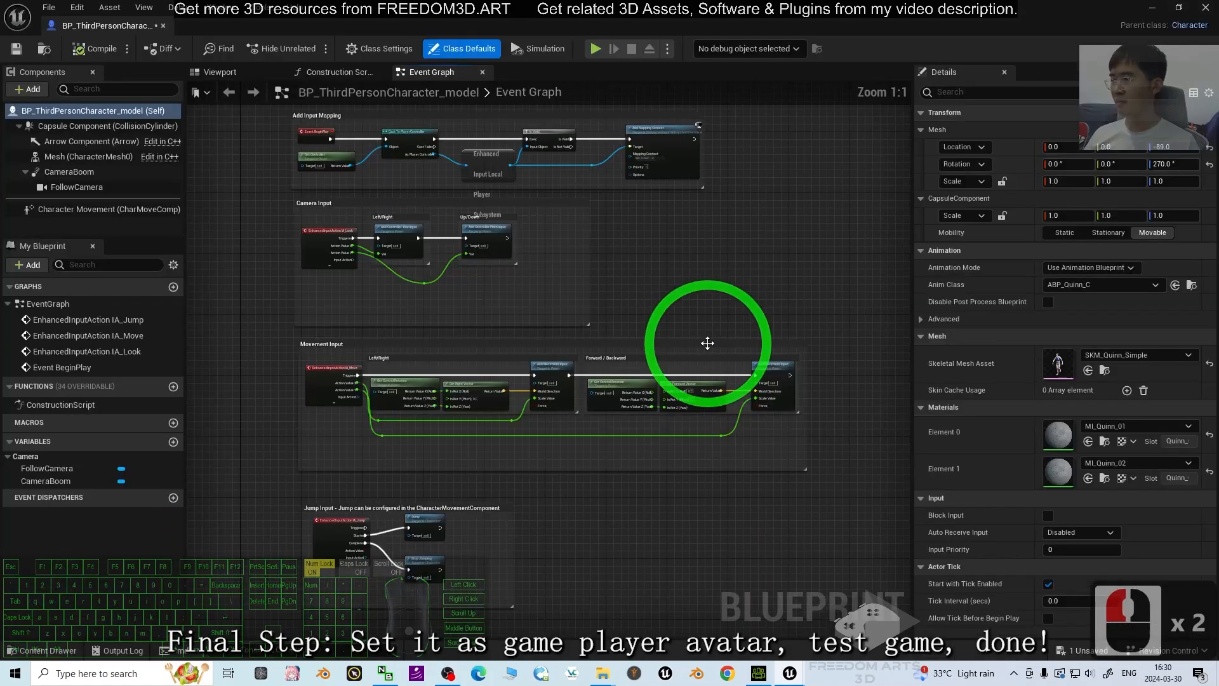
click(63, 158)
click(219, 72)
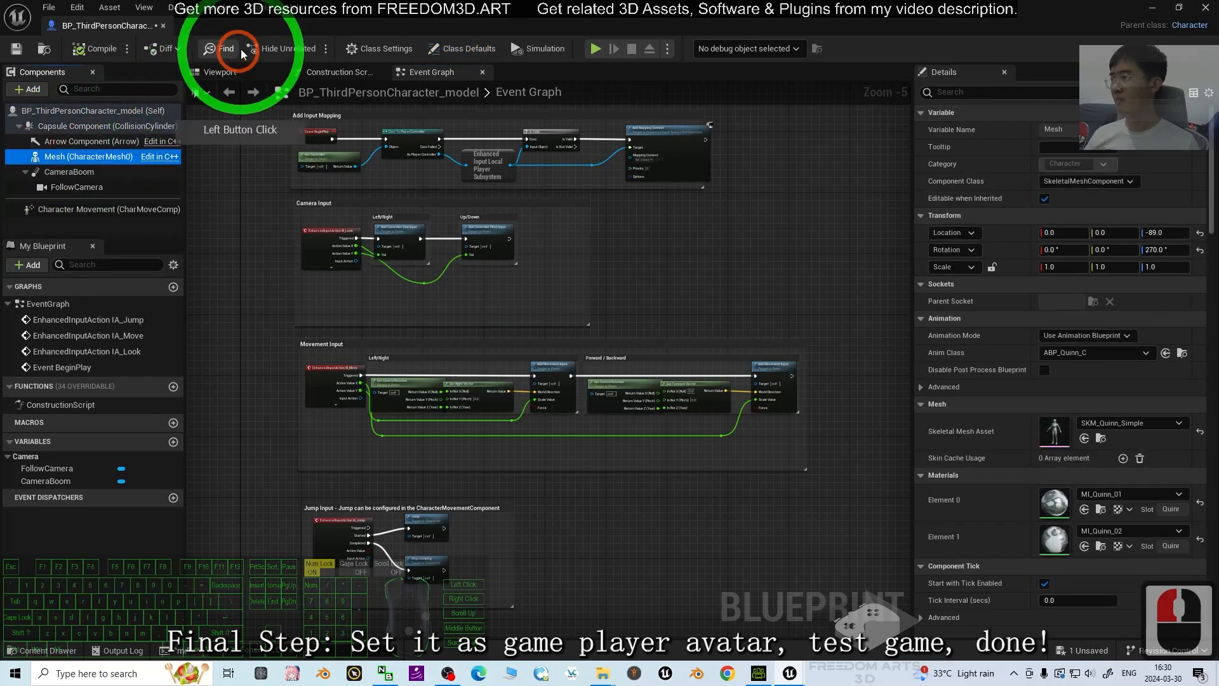
click(1122, 421)
scroll(1122, 421, down, 9)
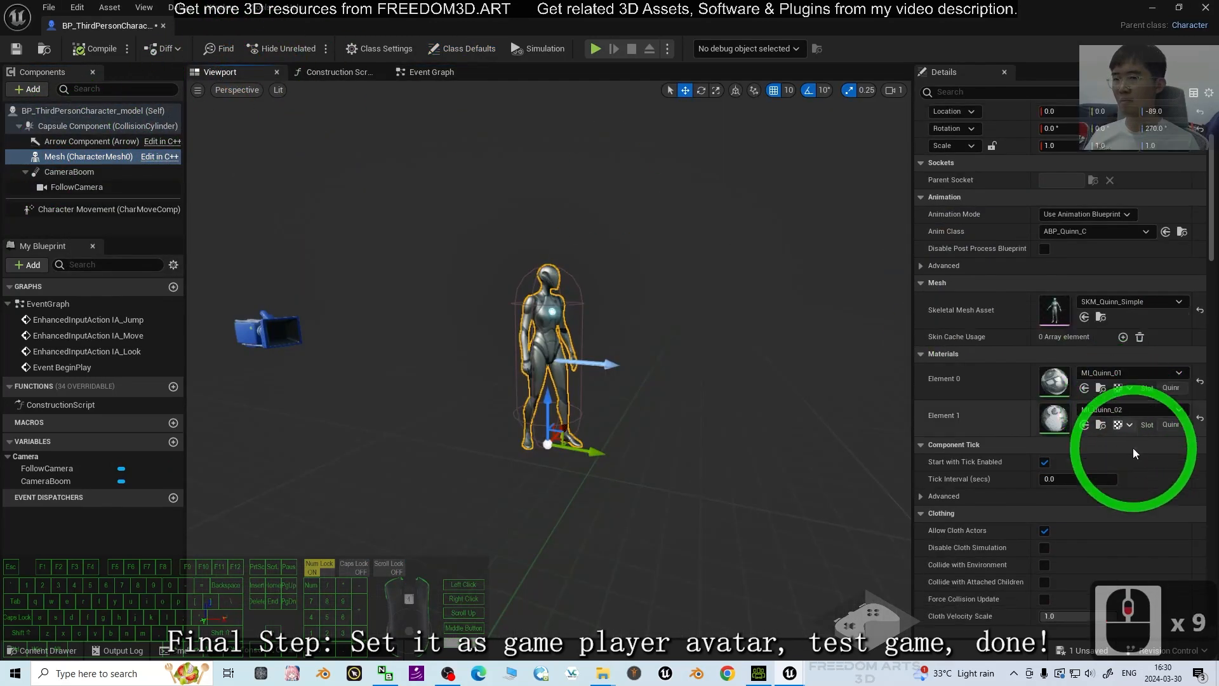
click(1125, 240)
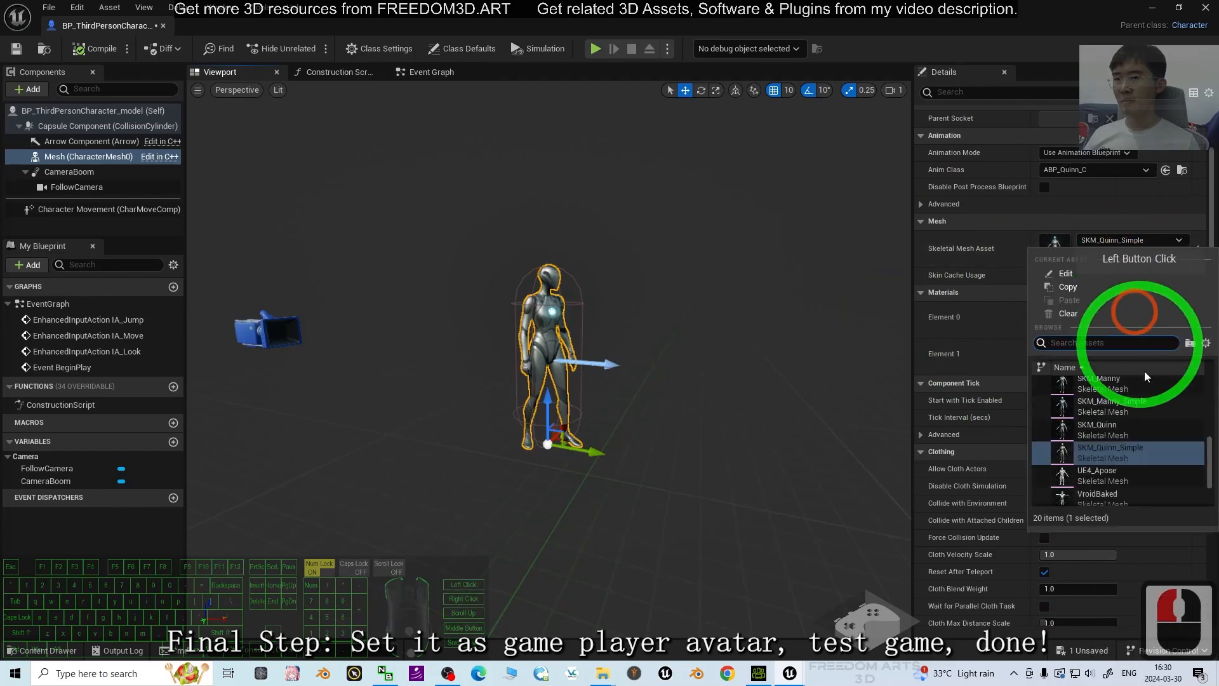
scroll(1143, 454, down, 6)
scroll(1117, 444, up, 9)
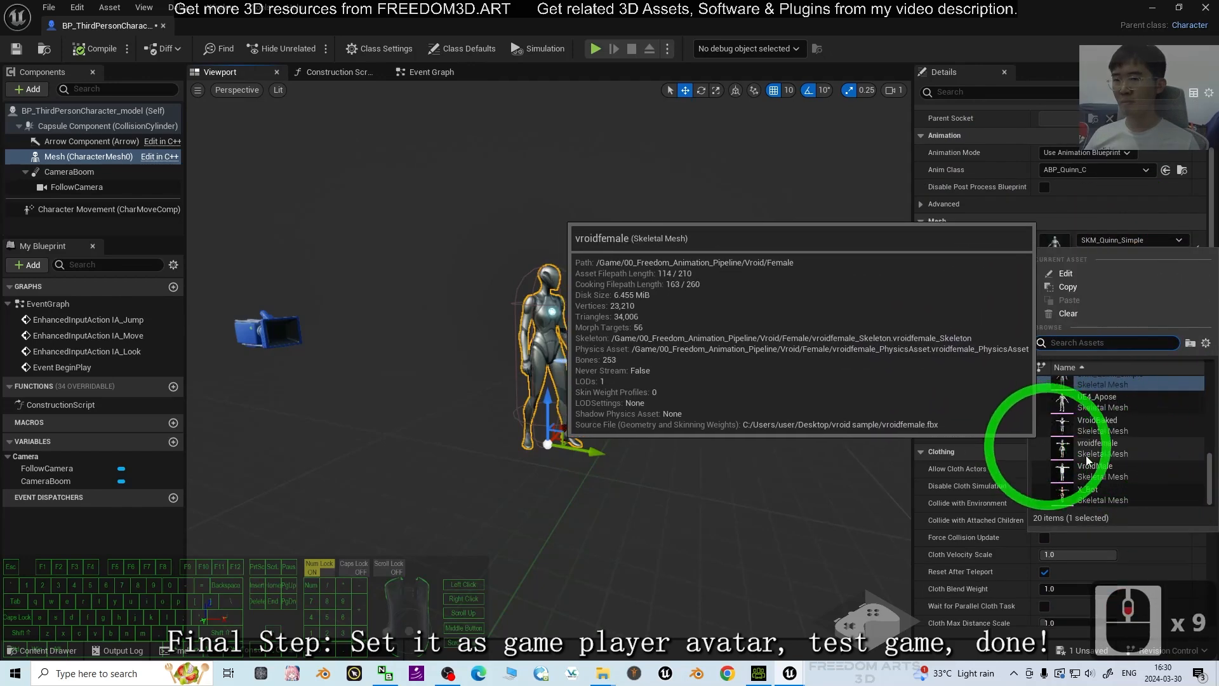
scroll(1097, 422, up, 2)
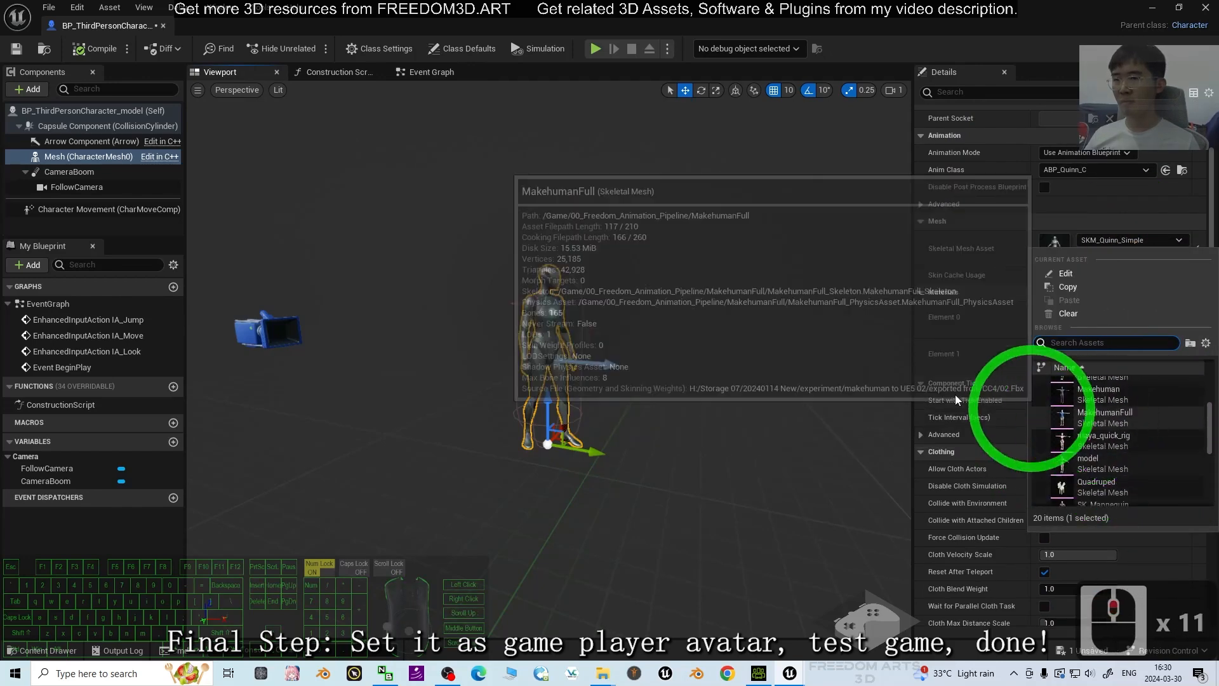
click(1091, 460)
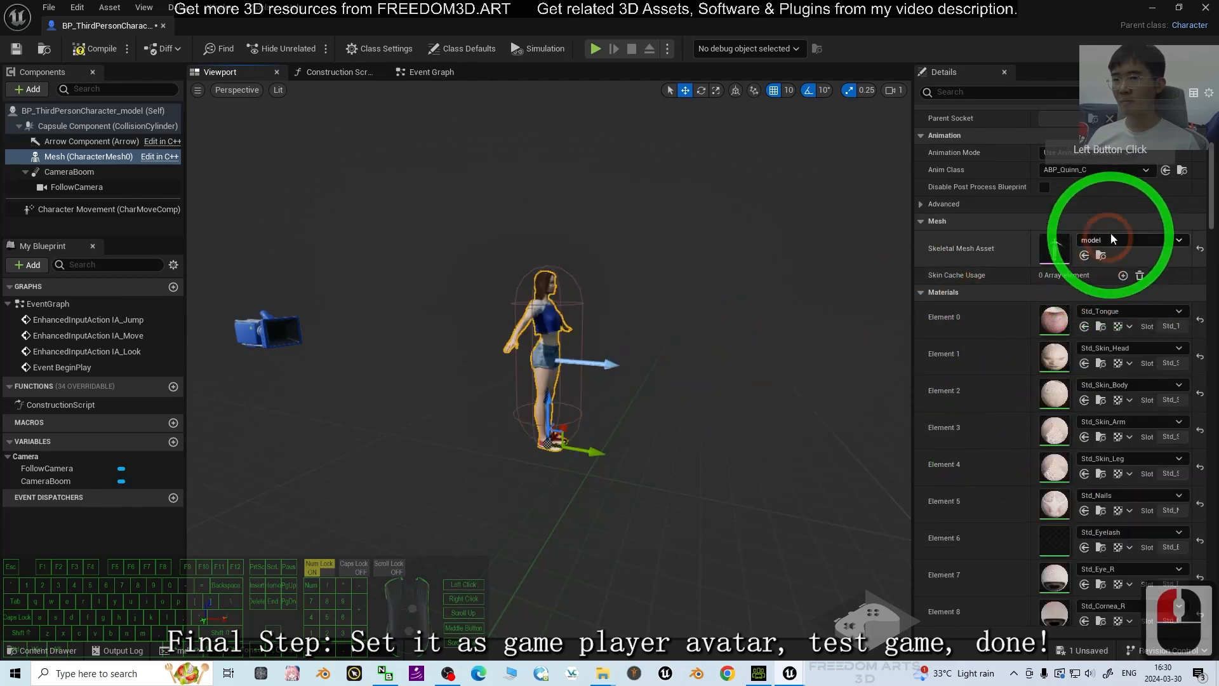
Step: Set the Mesh component's Anim Class to ThirdPerson_AnimBP_Model, then compile, save and close the character blueprint
click(1103, 165)
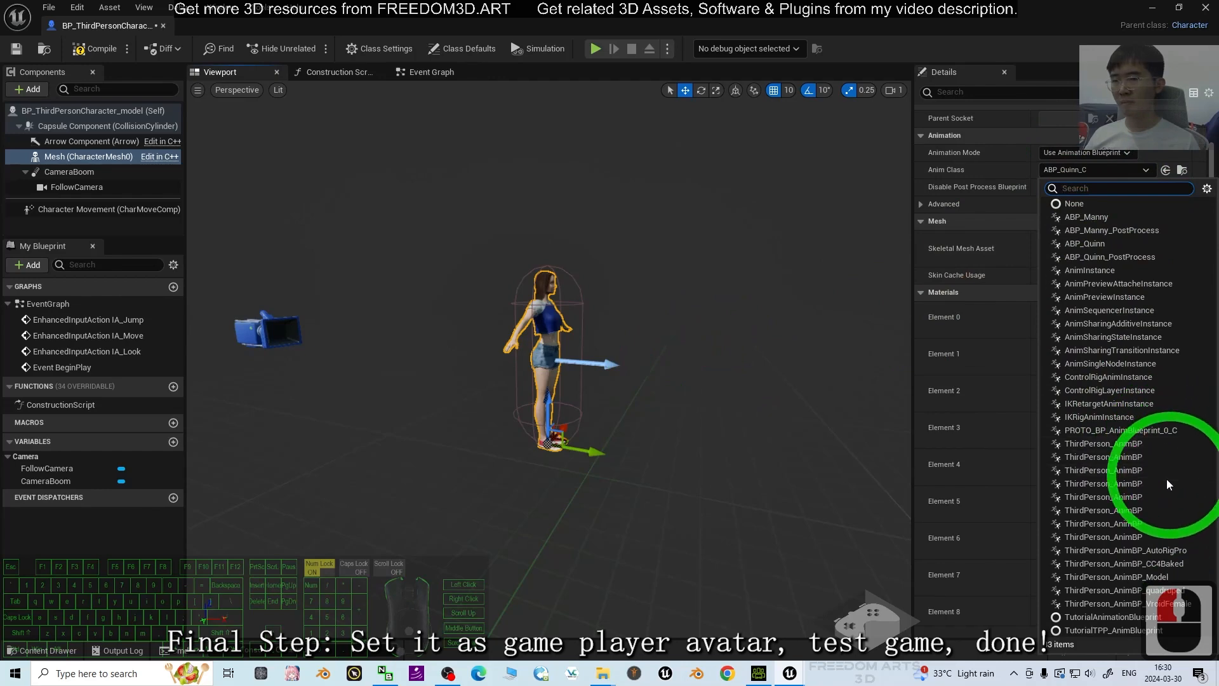
click(1146, 576)
click(659, 308)
scroll(740, 352, up, 5)
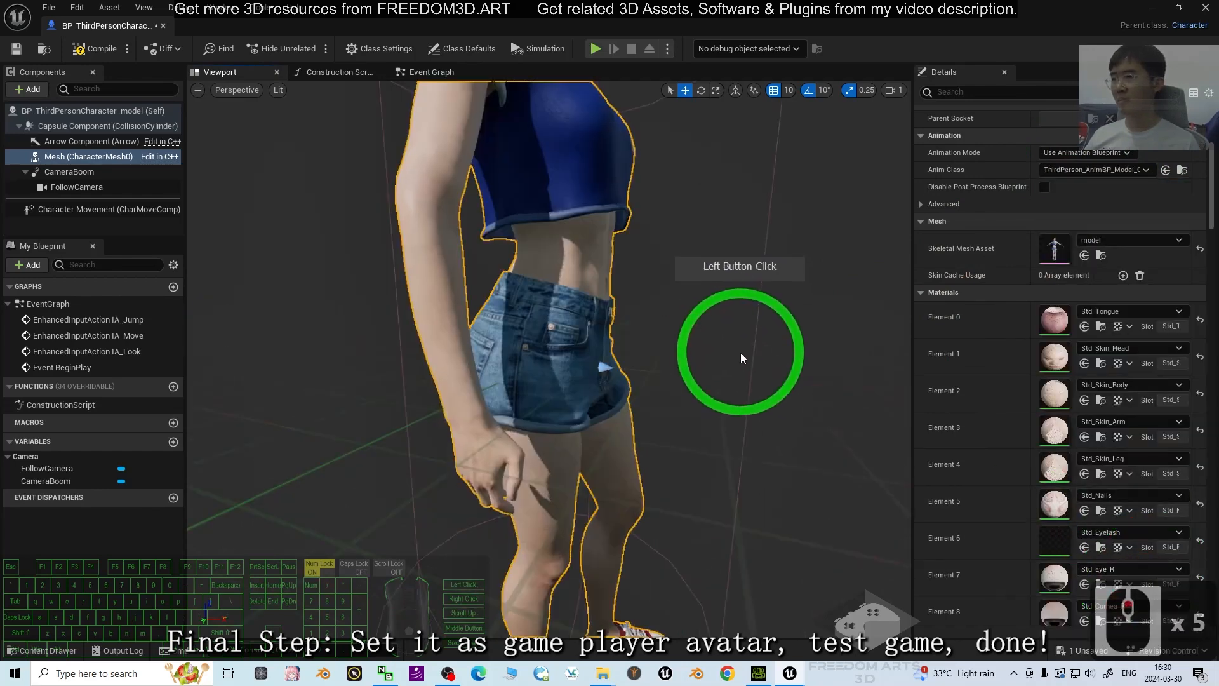
scroll(768, 370, down, 3)
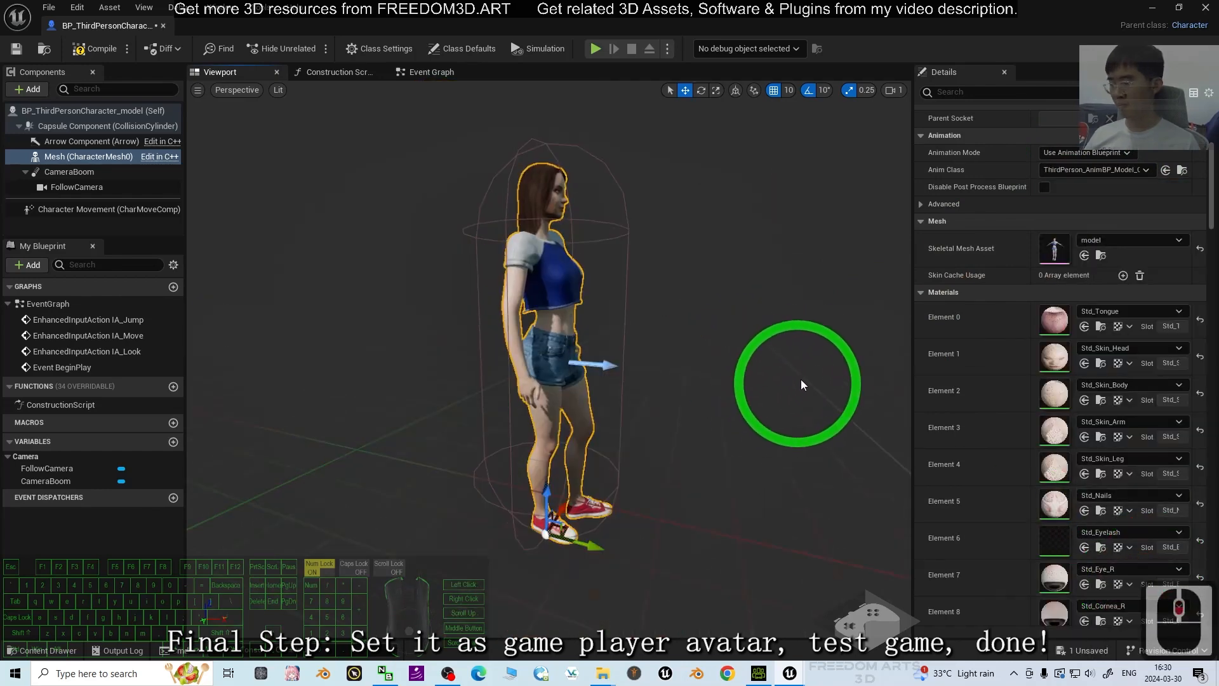
drag(802, 384, 713, 386)
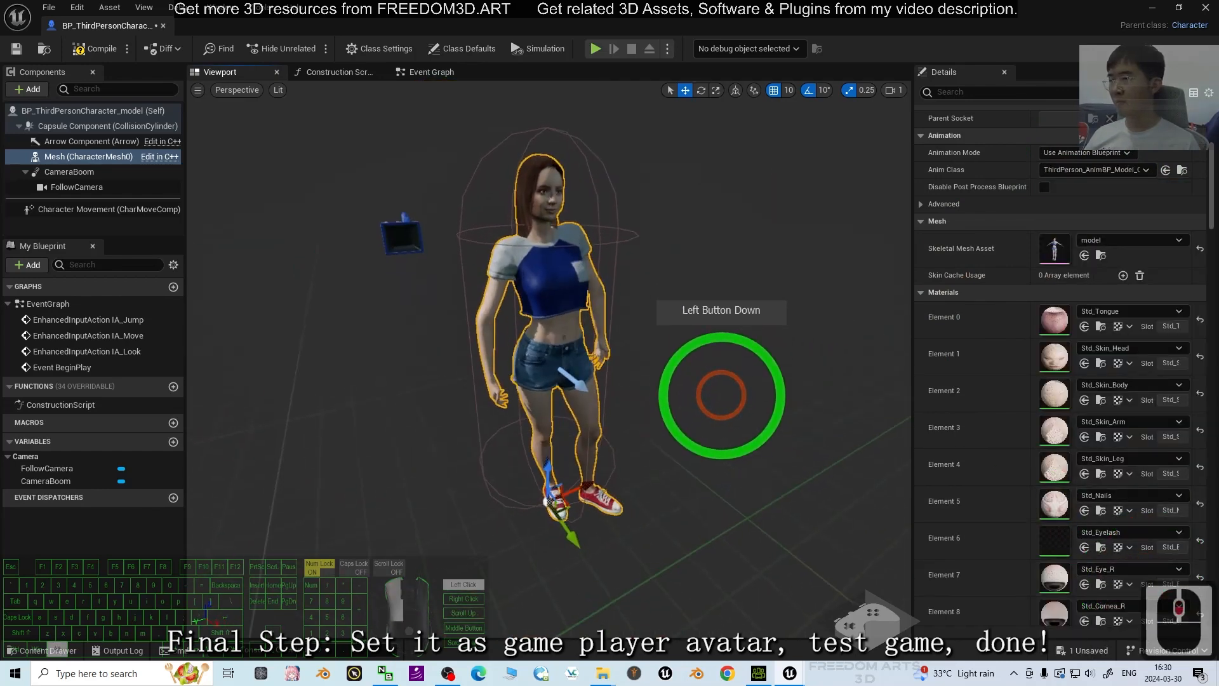
click(96, 50)
click(1205, 7)
Step: Set the Default Pawn Class of the third-person game mode blueprint to BP_ThirdPersonCharacter_model, then compile, save and close it
click(449, 535)
click(318, 520)
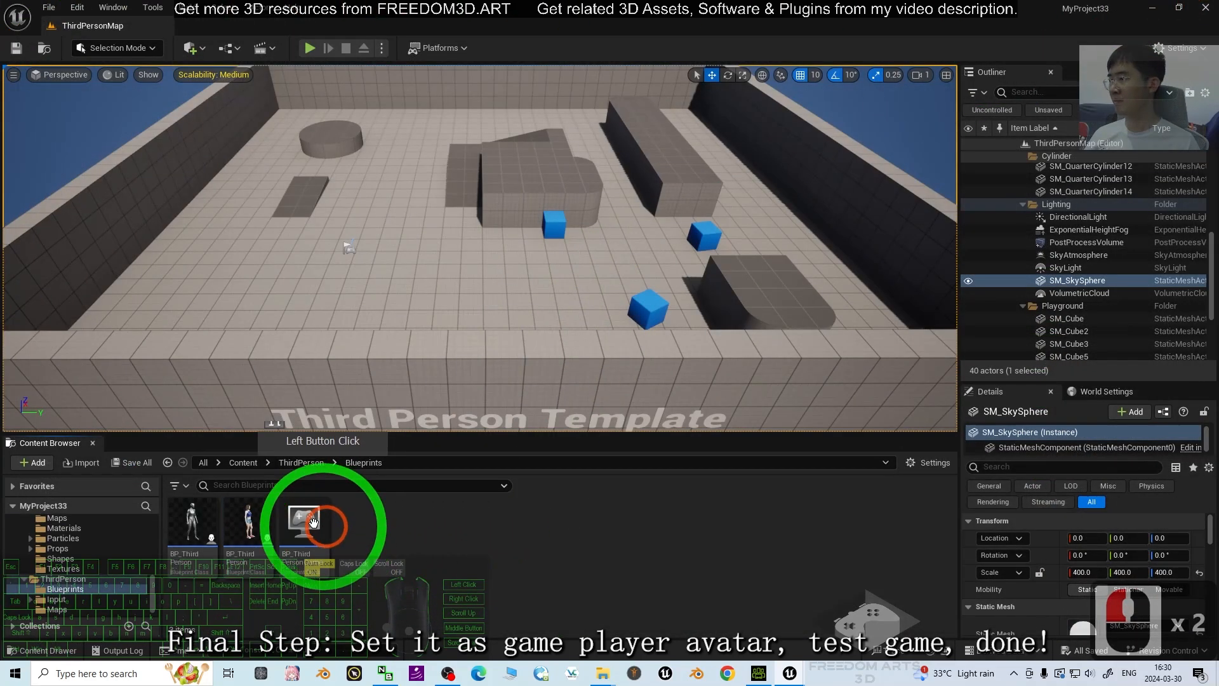
double_click(300, 515)
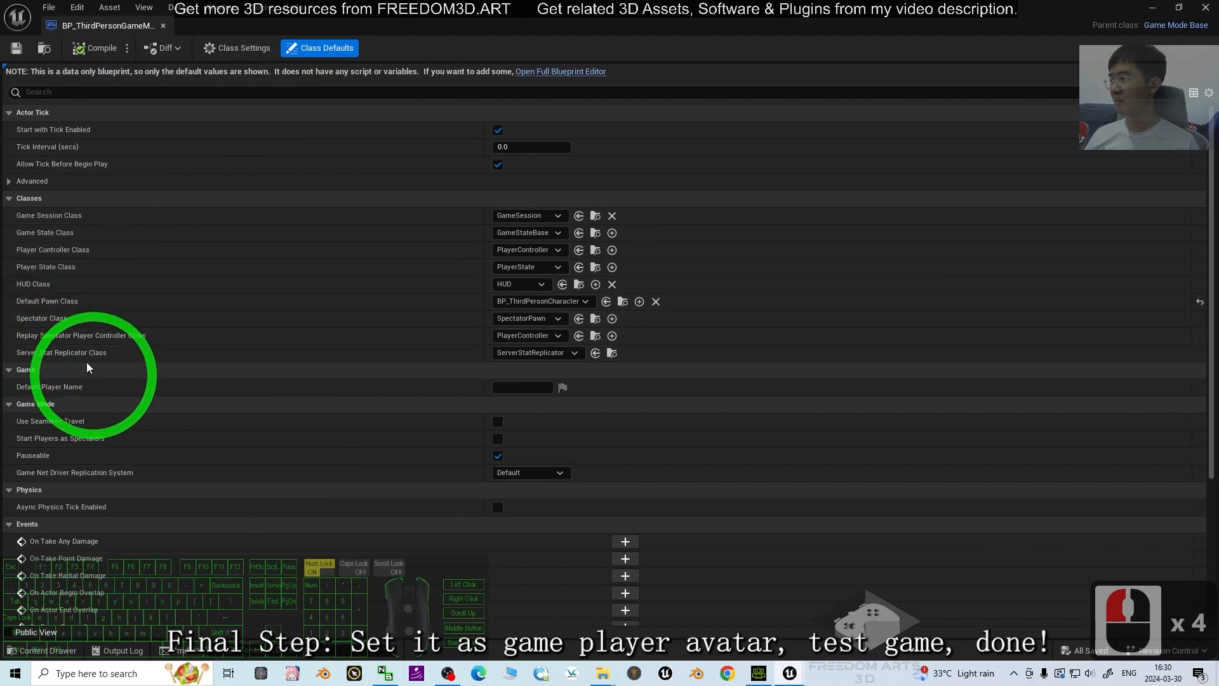
click(554, 302)
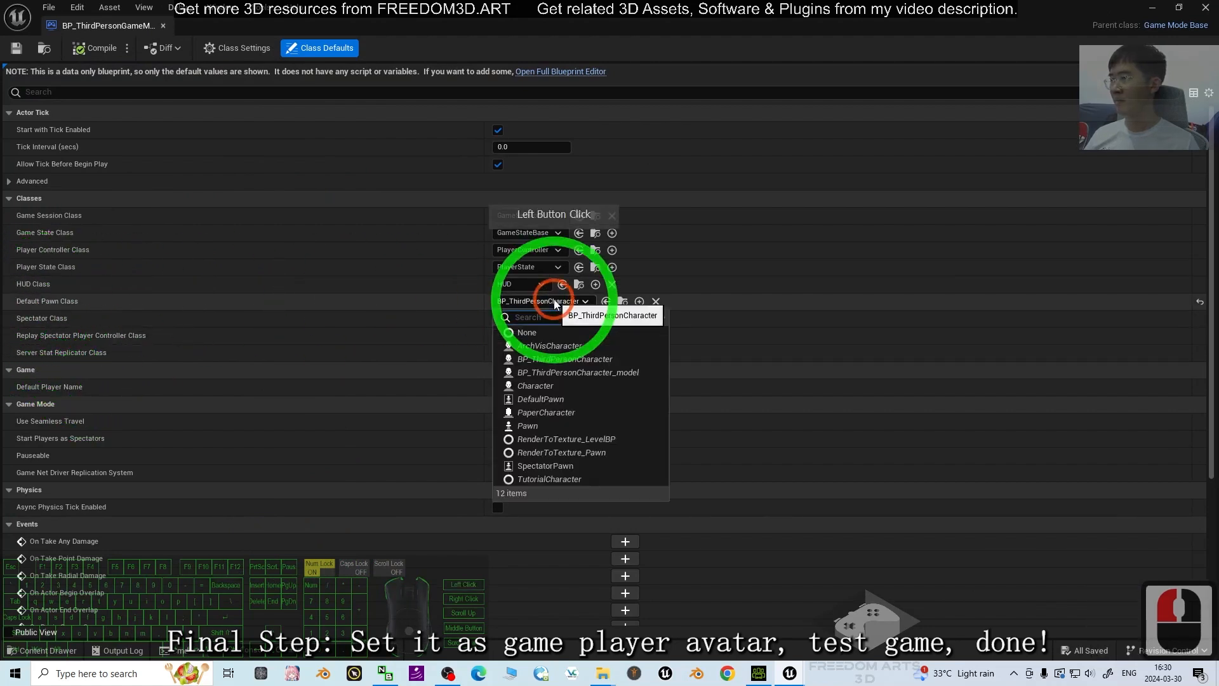
click(606, 371)
click(74, 56)
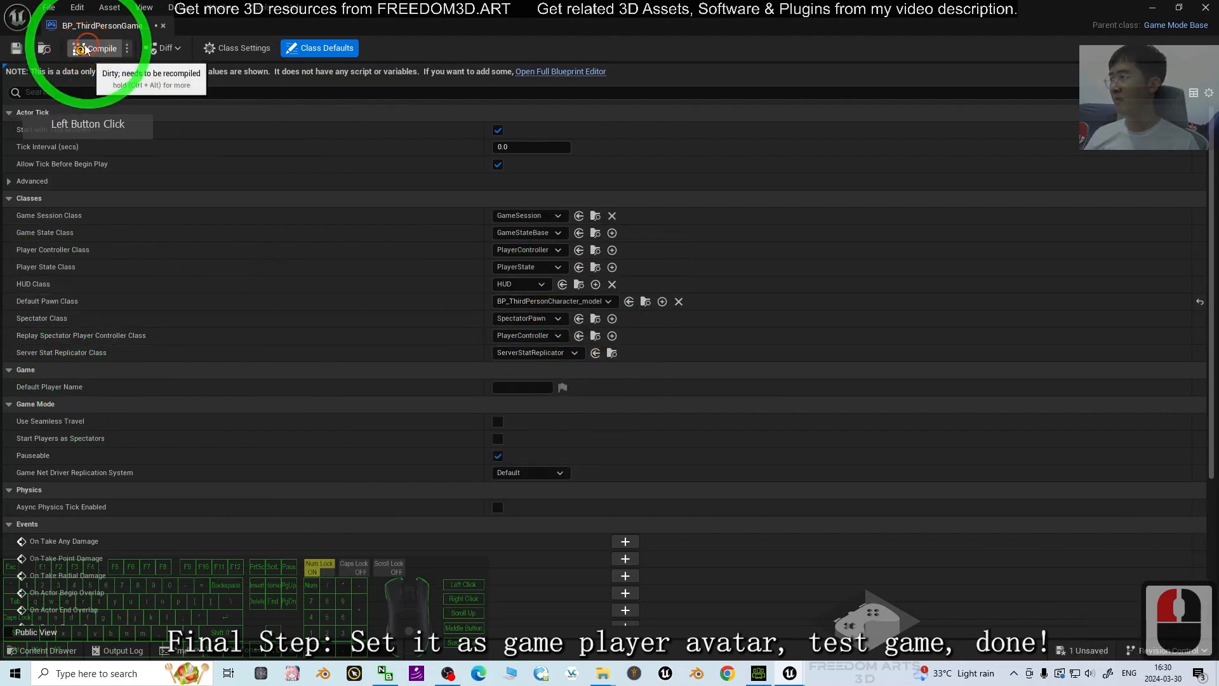
click(17, 48)
click(1128, 8)
click(1204, 8)
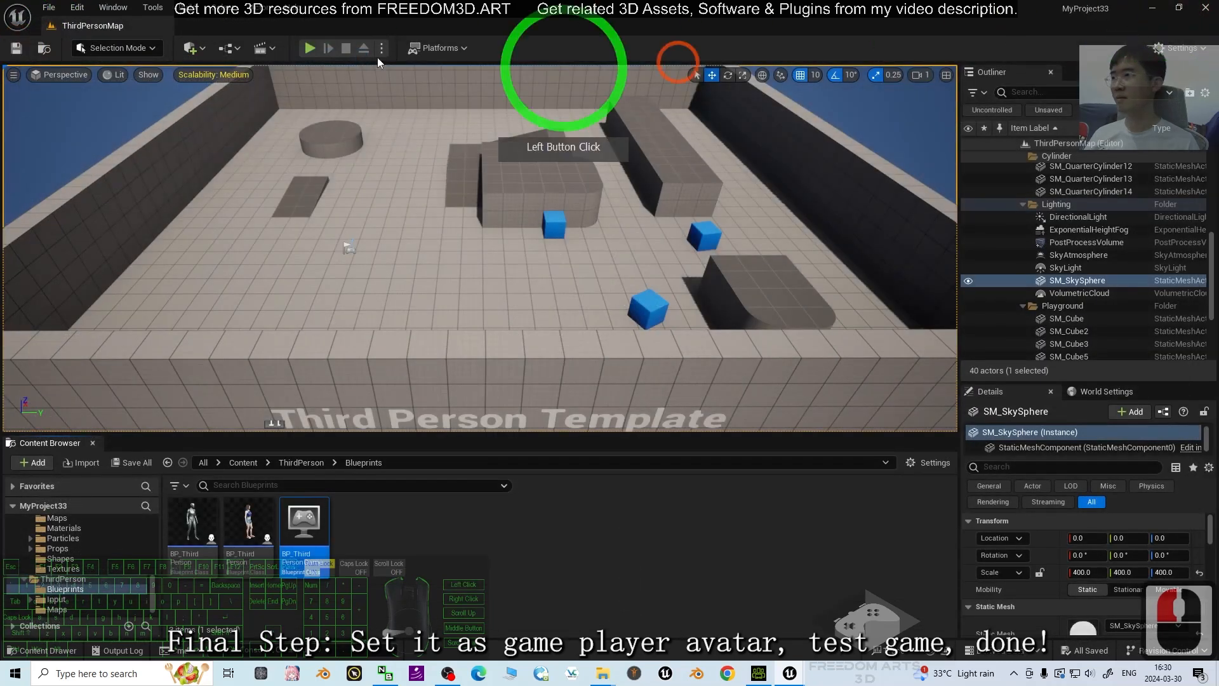
Step: Play-test ThirdPersonMap by running and jumping the avatar around the level, then stop the session
click(306, 48)
click(632, 362)
key(a)
key(s)
key(d)
key(w)
key(a)
key(d)
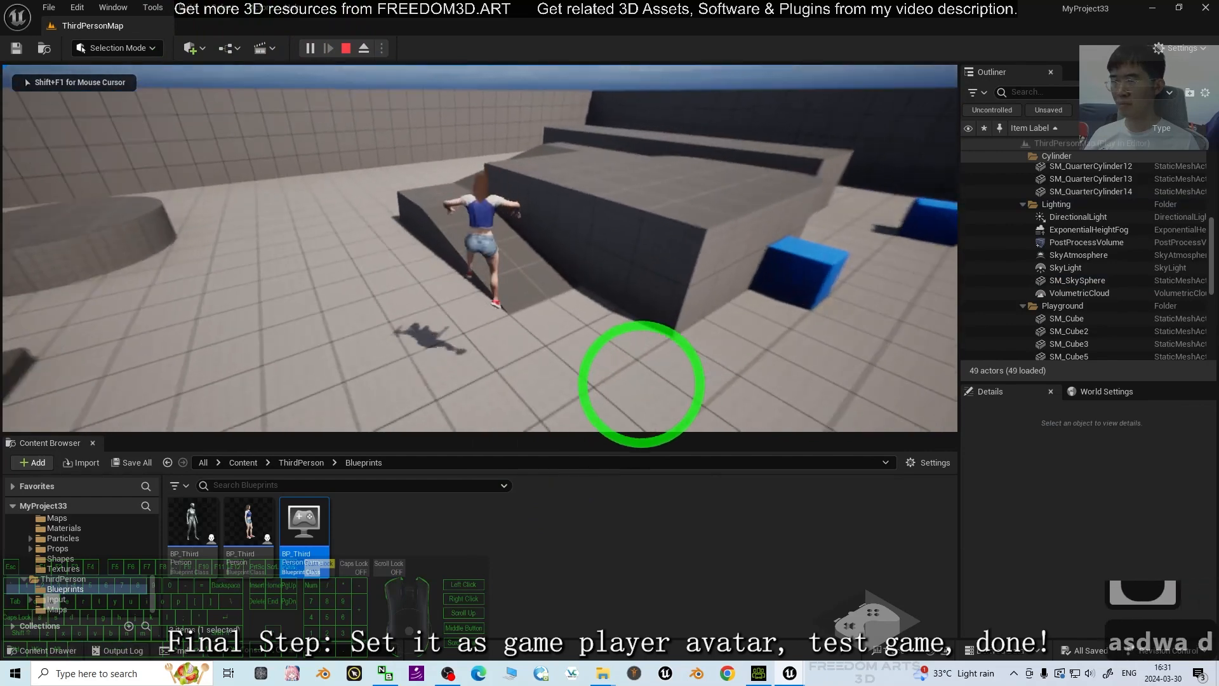
key(a)
key(d)
key(d)
key(s)
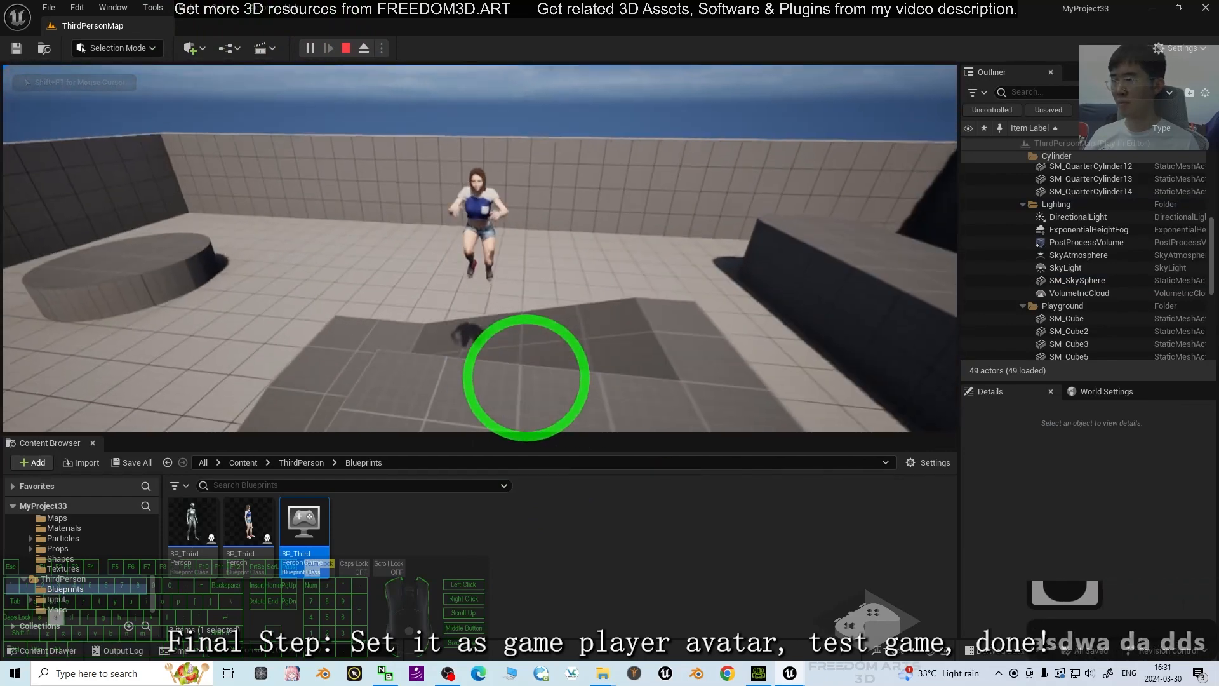
key(Escape)
Step: Enlarge the level viewport and play-test the avatar again, running and jumping across the ramp and platform
drag(540, 434, 530, 616)
click(309, 48)
click(504, 367)
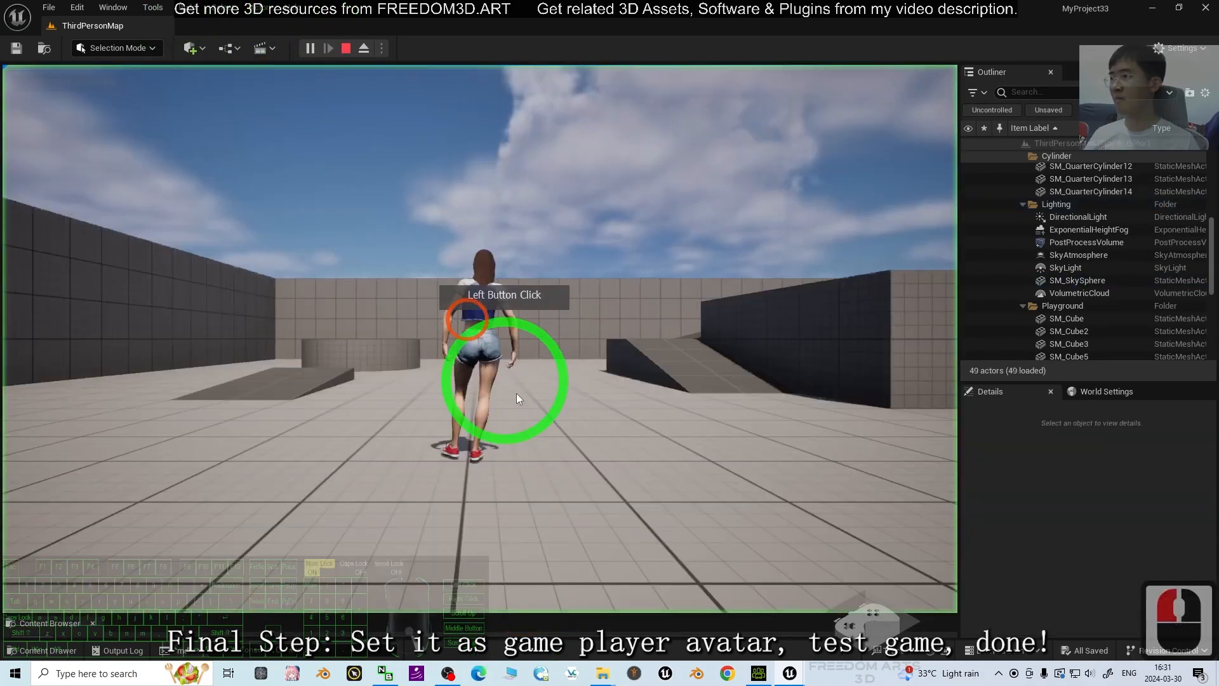
click(626, 424)
key(w)
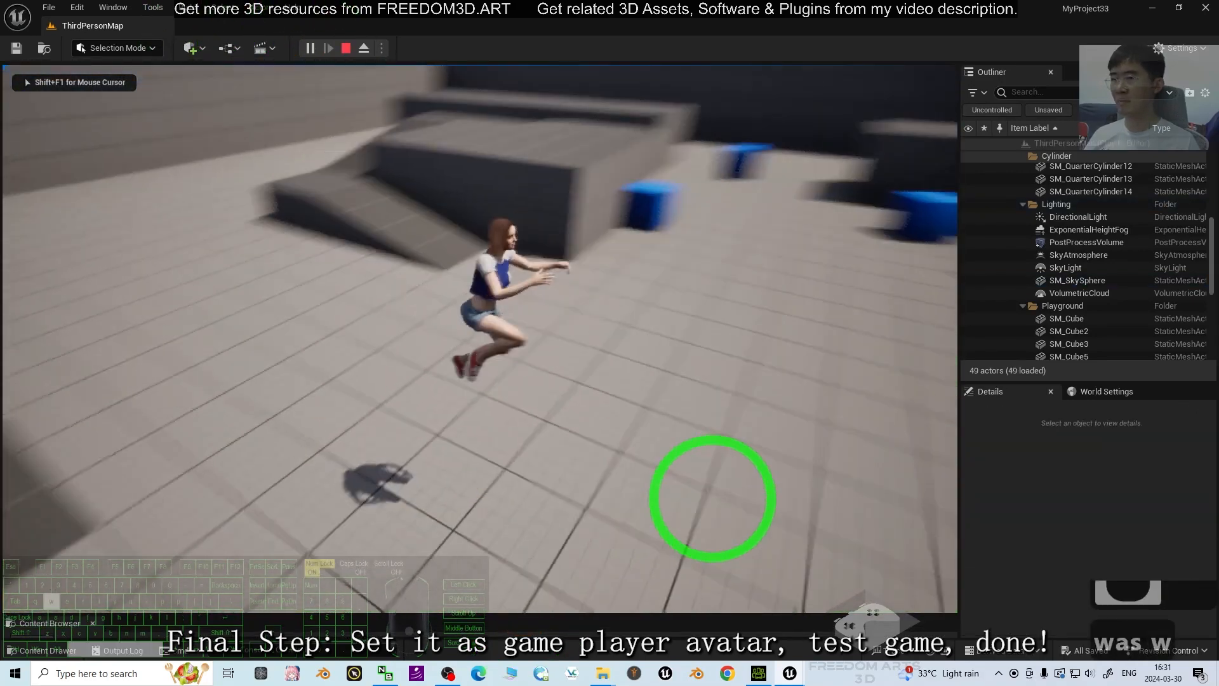
key(a)
key(a)
key(d)
key(a)
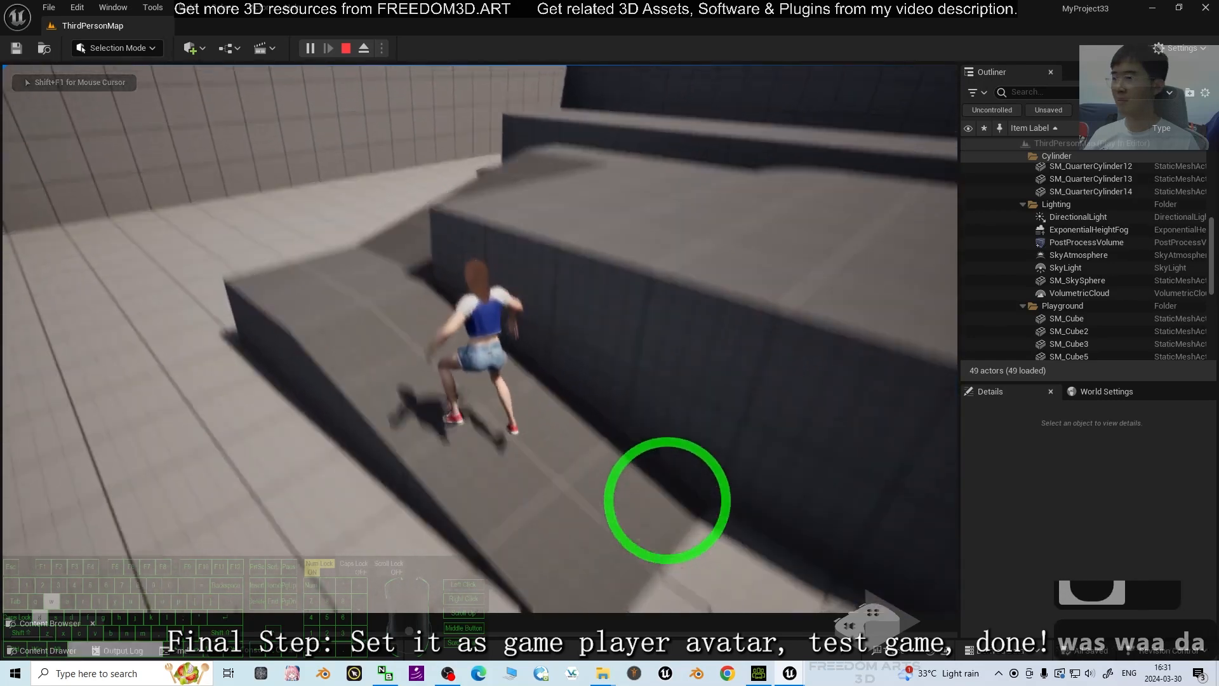
key(d)
key(s)
key(a)
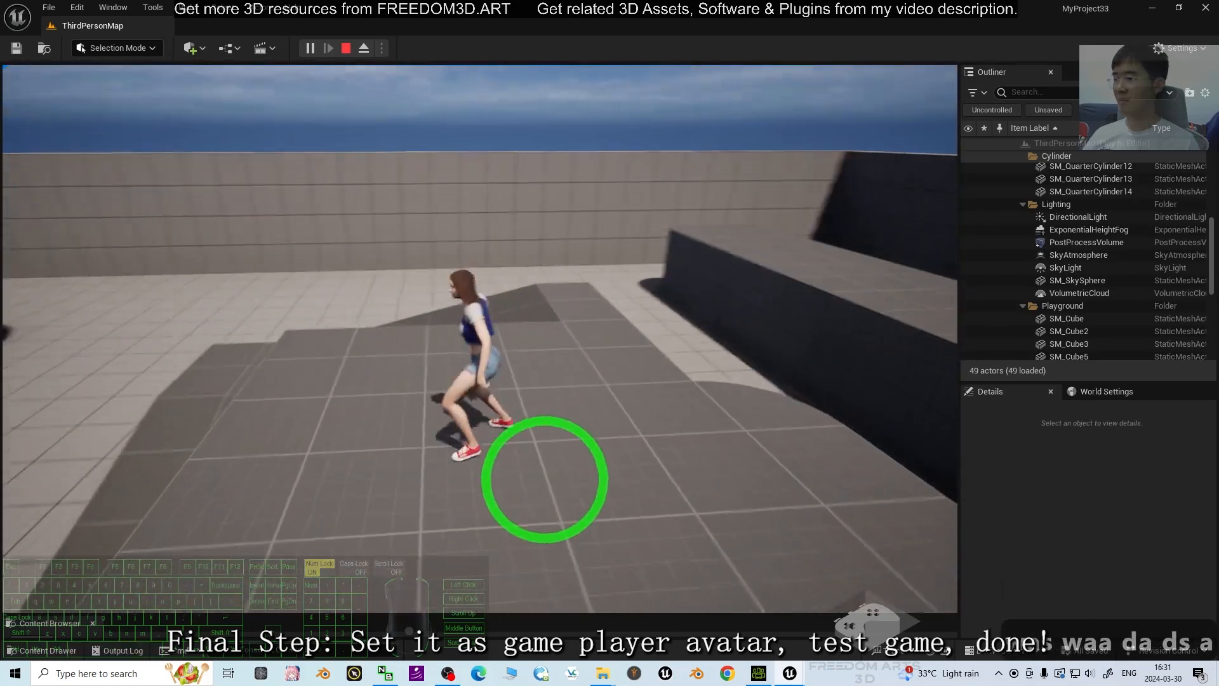